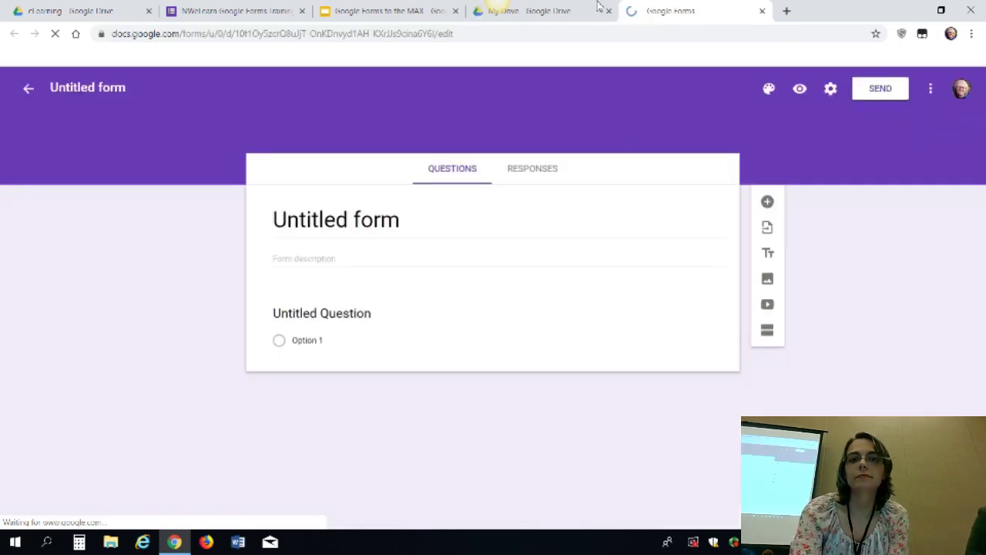
Create a blank Google Form from Drive's New menu and close the old Untitled form tab
click(598, 5)
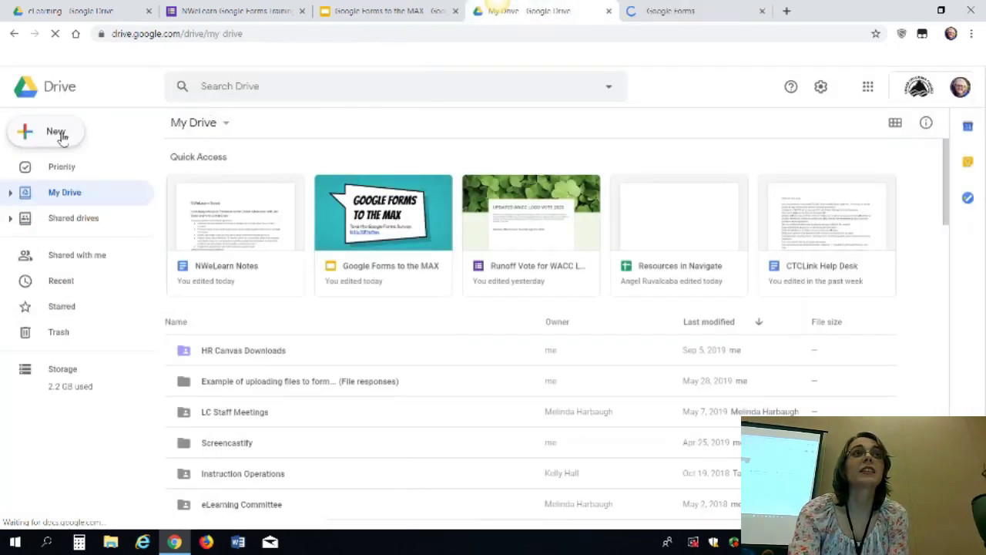
click(64, 135)
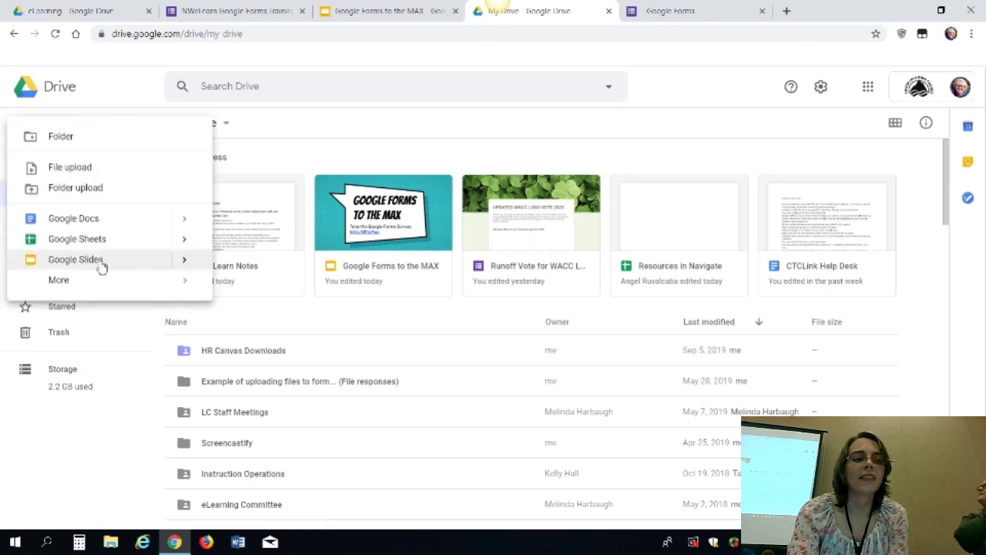
mouse_move(95, 279)
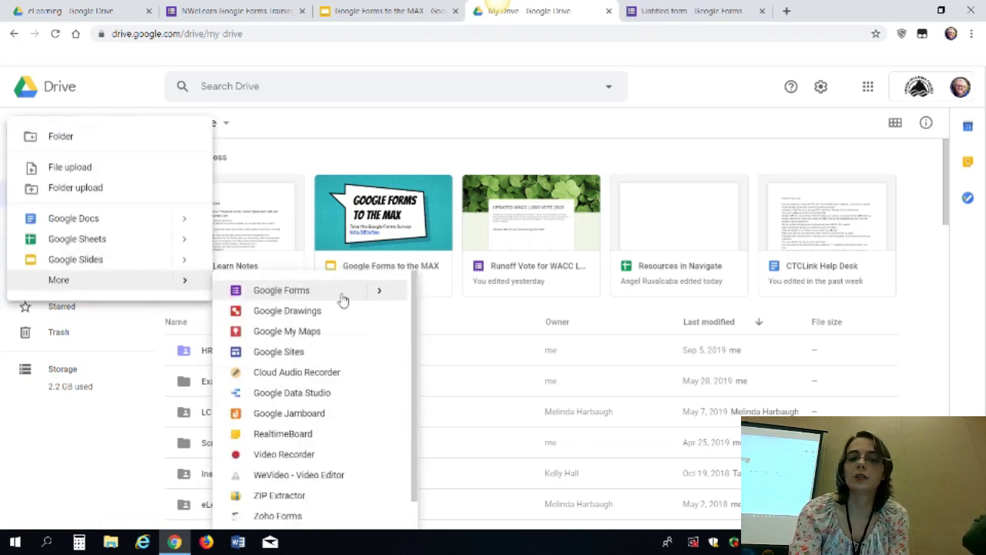
click(380, 293)
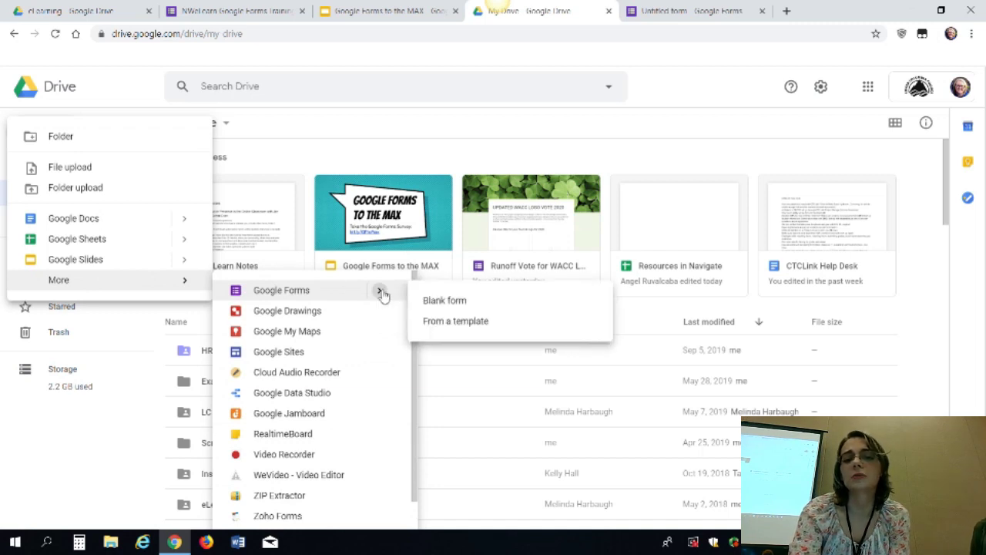
click(317, 299)
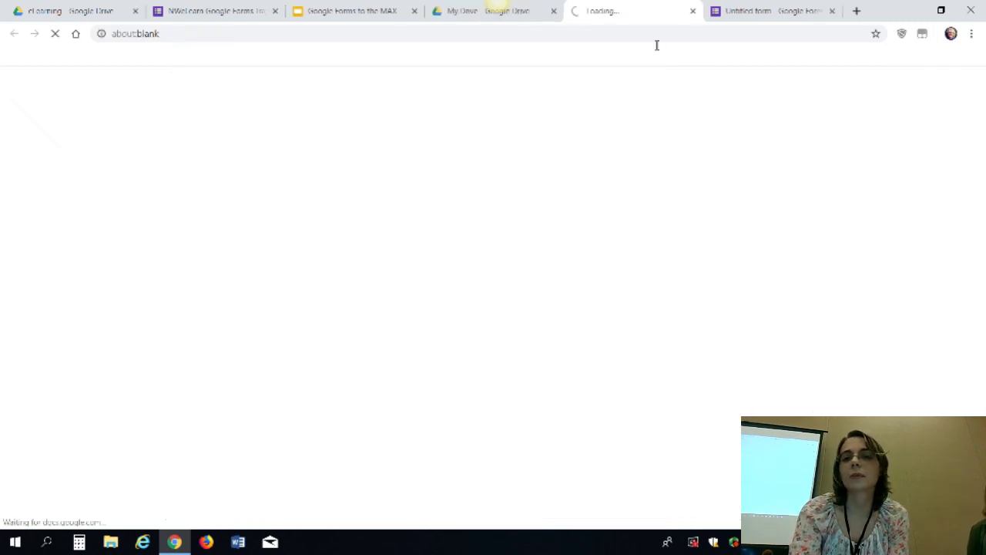
click(832, 11)
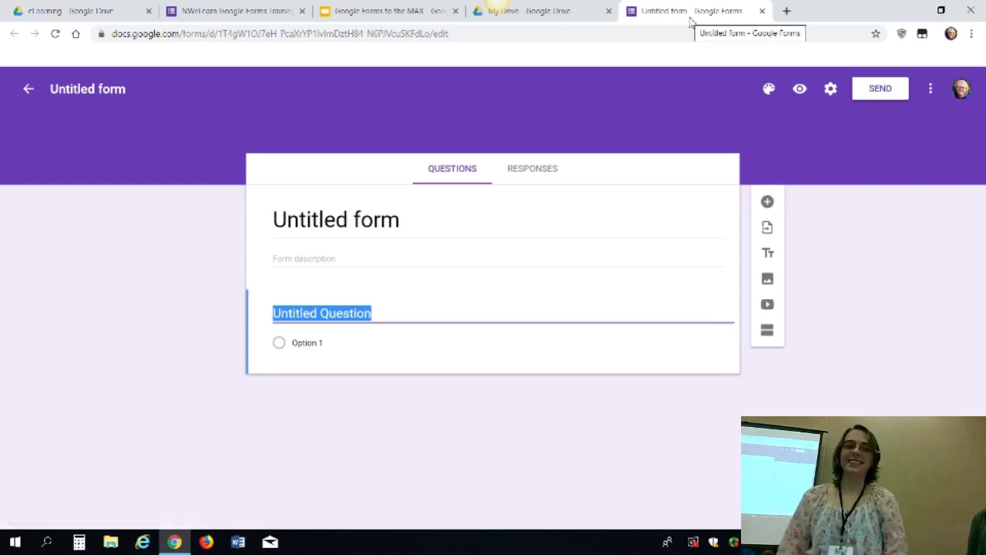
View the question-toolbar slide in Slides, then return to the new form editor
click(401, 11)
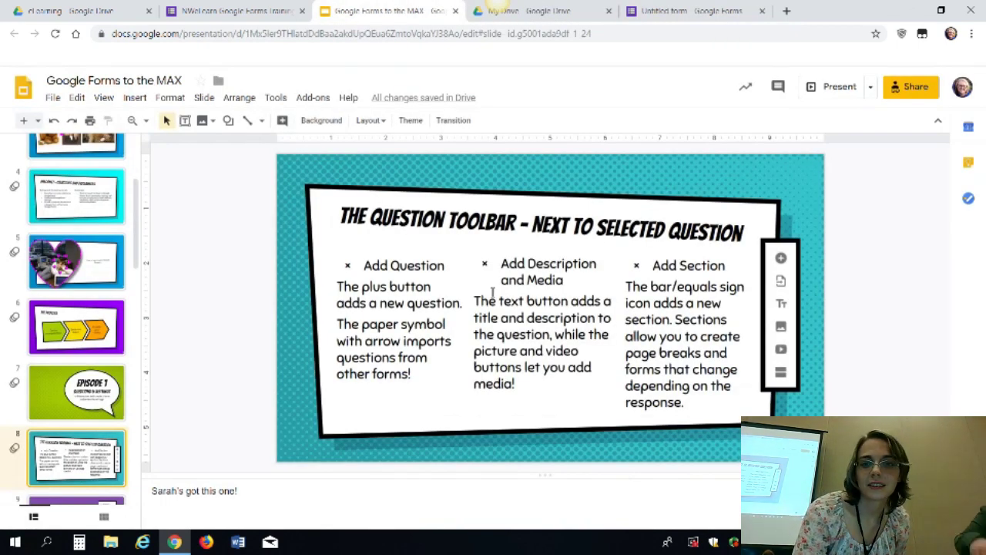
click(674, 11)
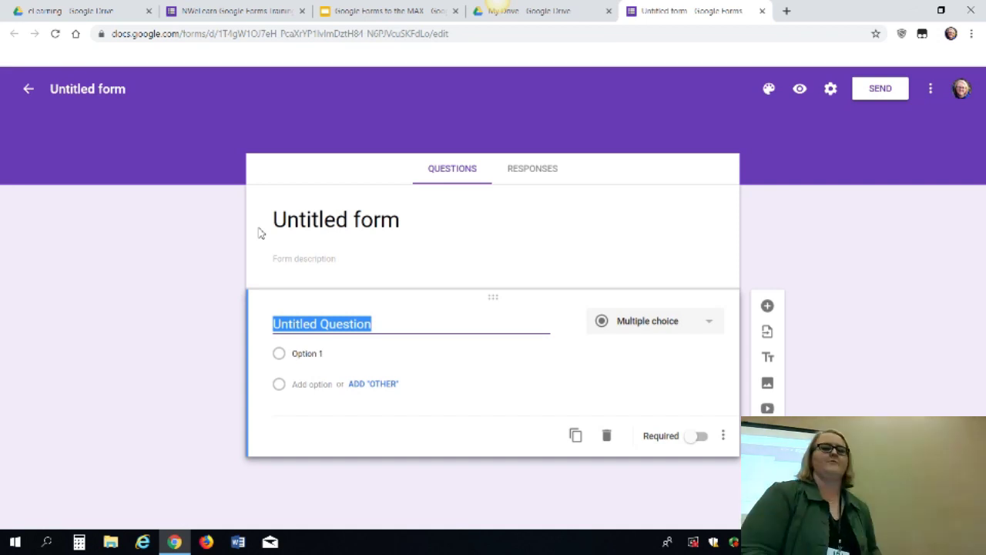
Rename the form title to 'Common Themes from Bill and Ted's Excellent Adventure'
click(343, 225)
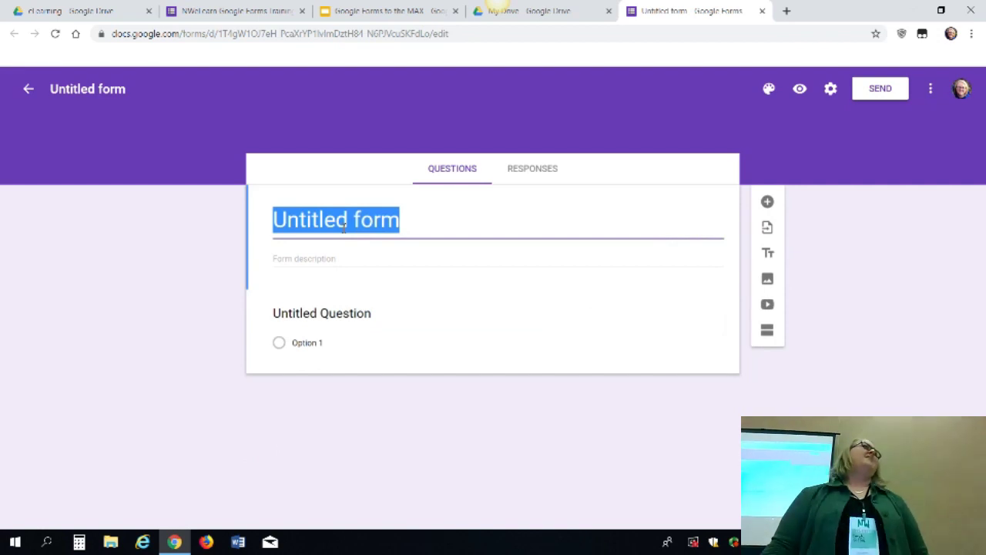
text(El)
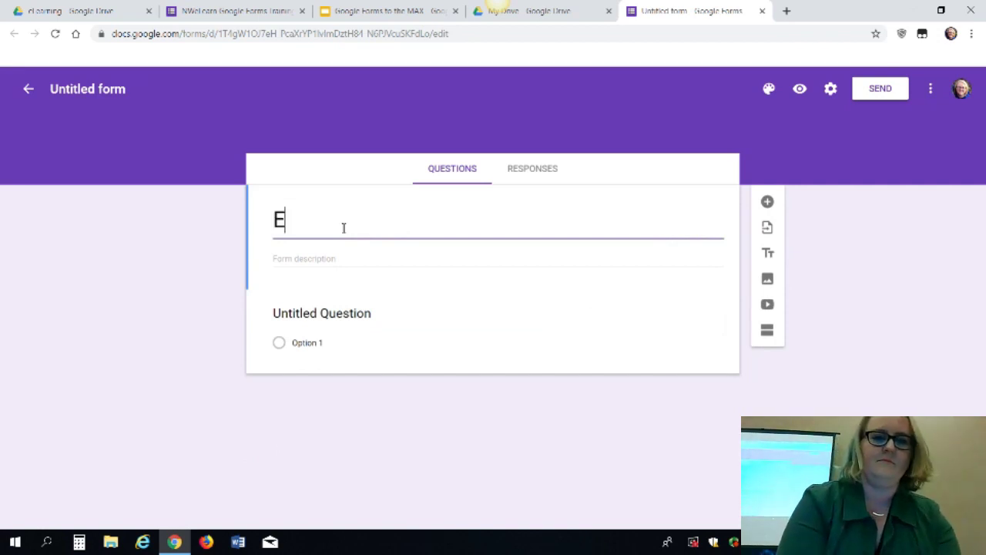
key(BackSpace)
key(BackSpace)
text(8)
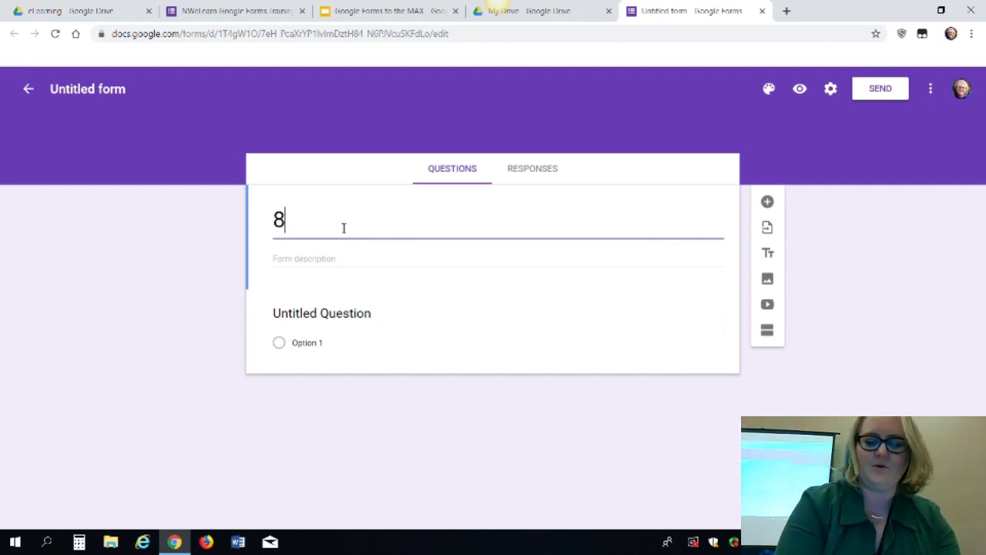
key(BackSpace)
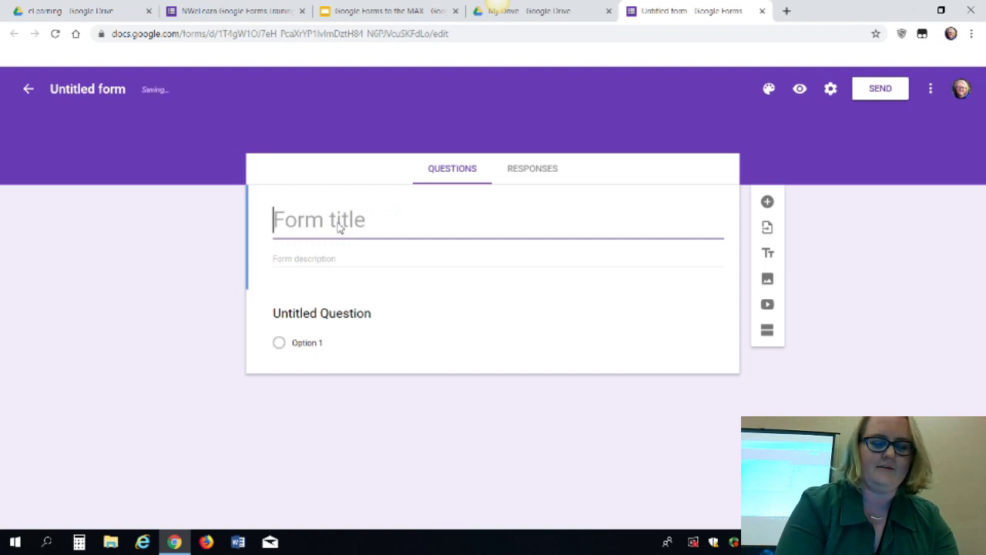
text(T)
key(BackSpace)
text(Comm)
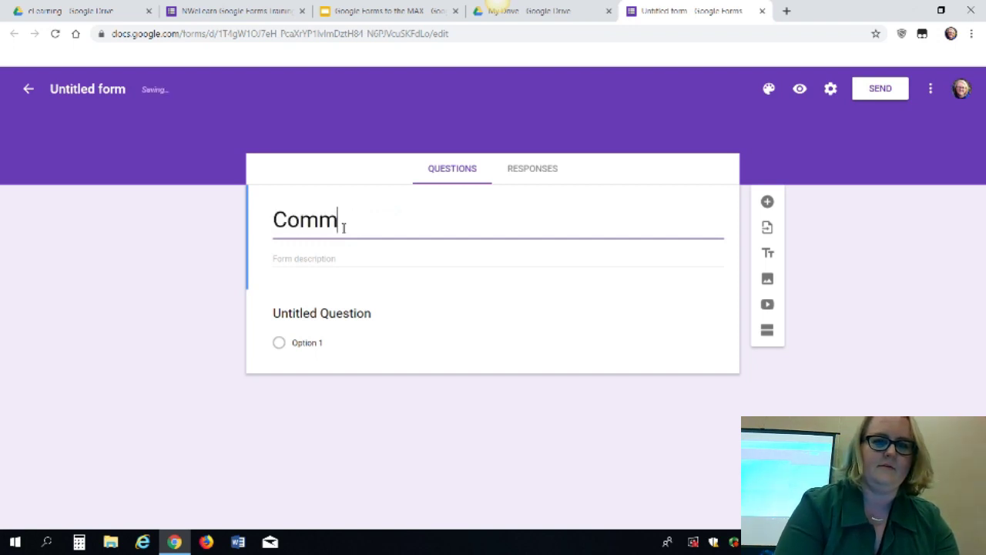
text(on Themes f)
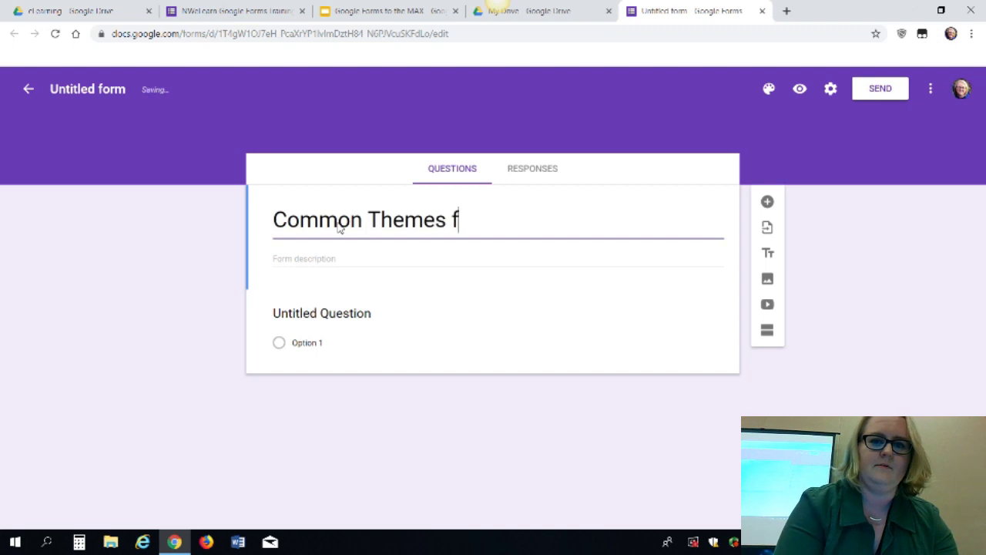
text(rom Bill and T)
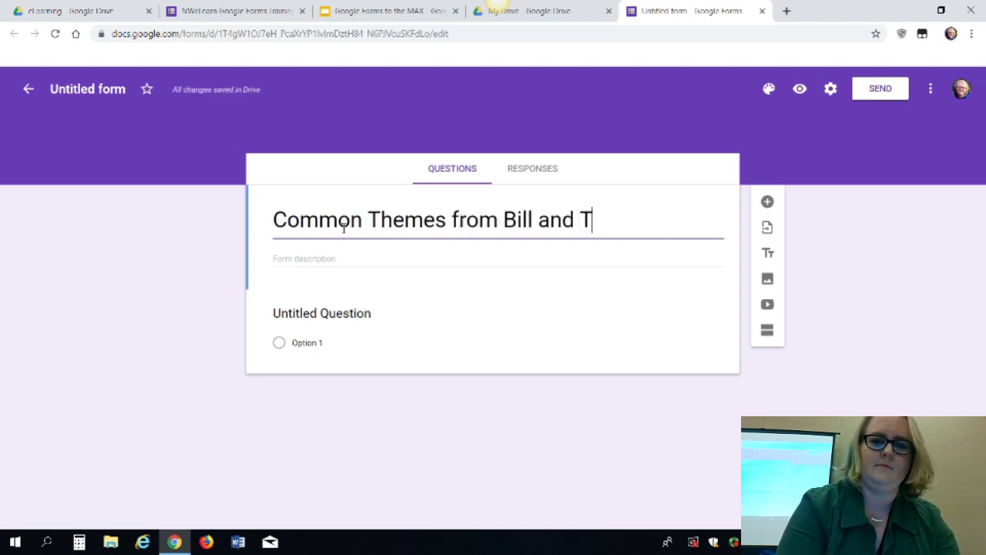
text(ed's Exce)
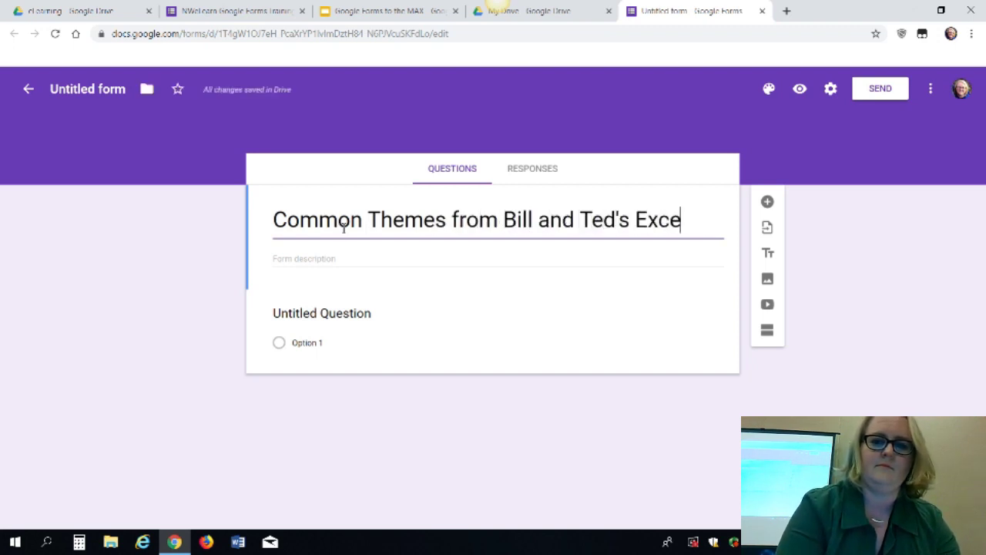
text(llent Adventure)
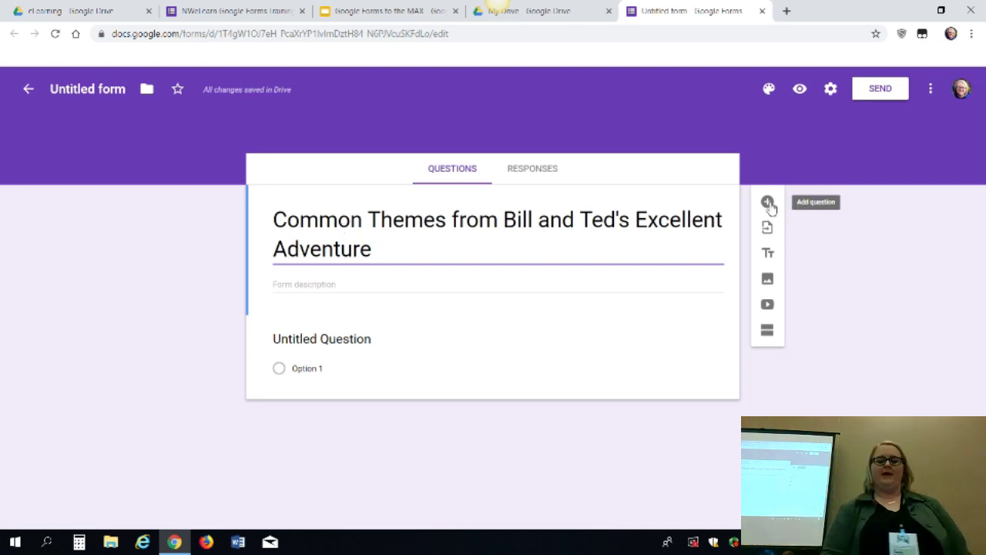
Add a new question below the title with the text 'What is Totally Tubular?'
click(768, 203)
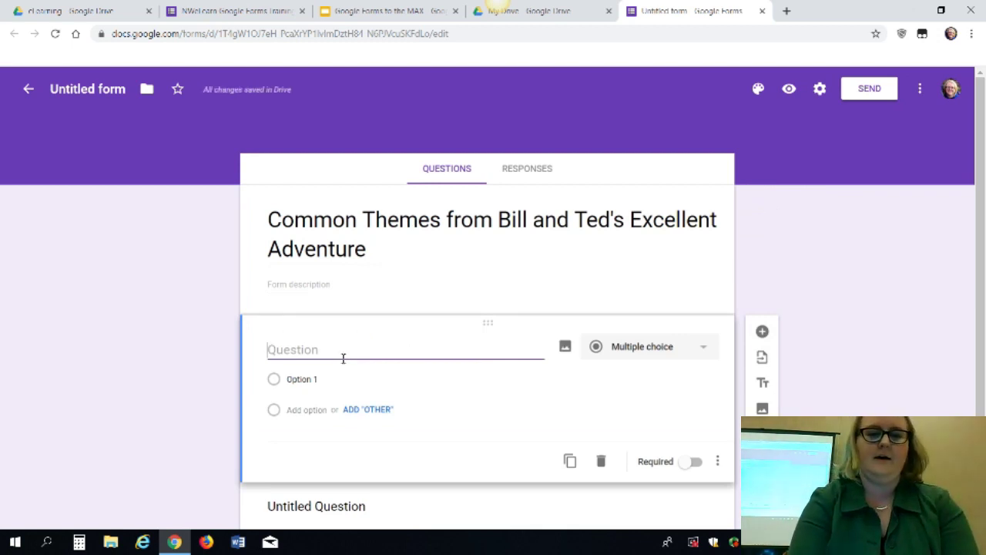
text(What Th)
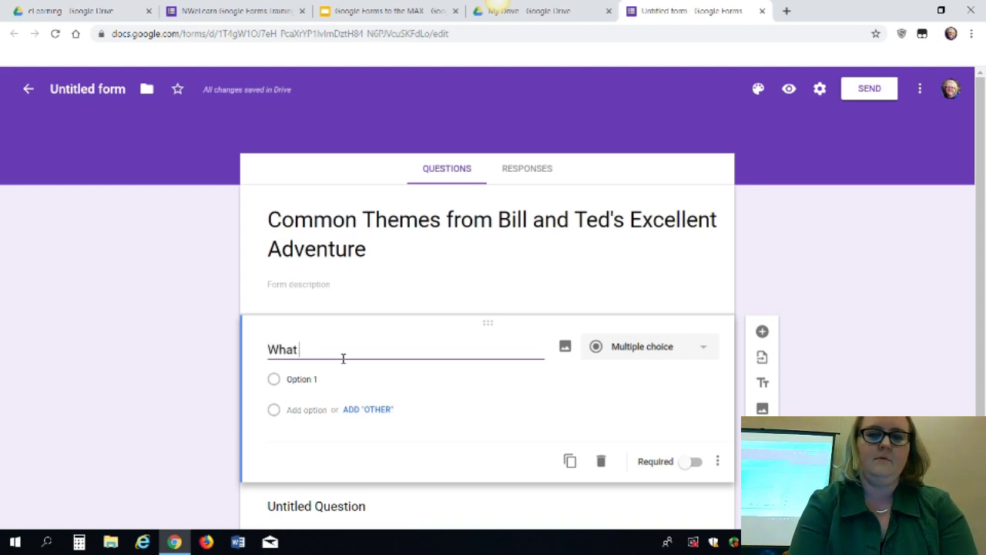
key(BackSpace)
key(BackSpace)
key(BackSpace)
key(BackSpace)
key(BackSpace)
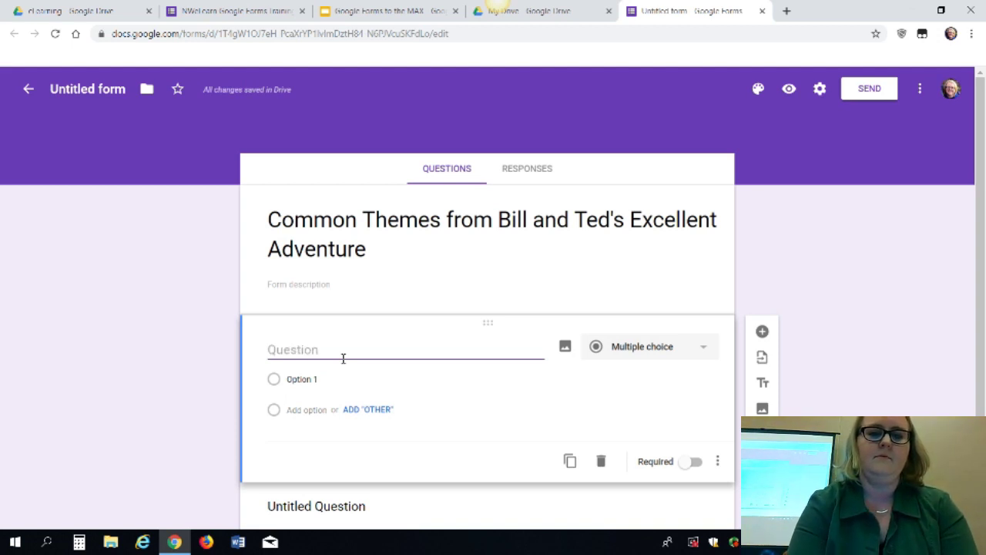
text(What is Totally )
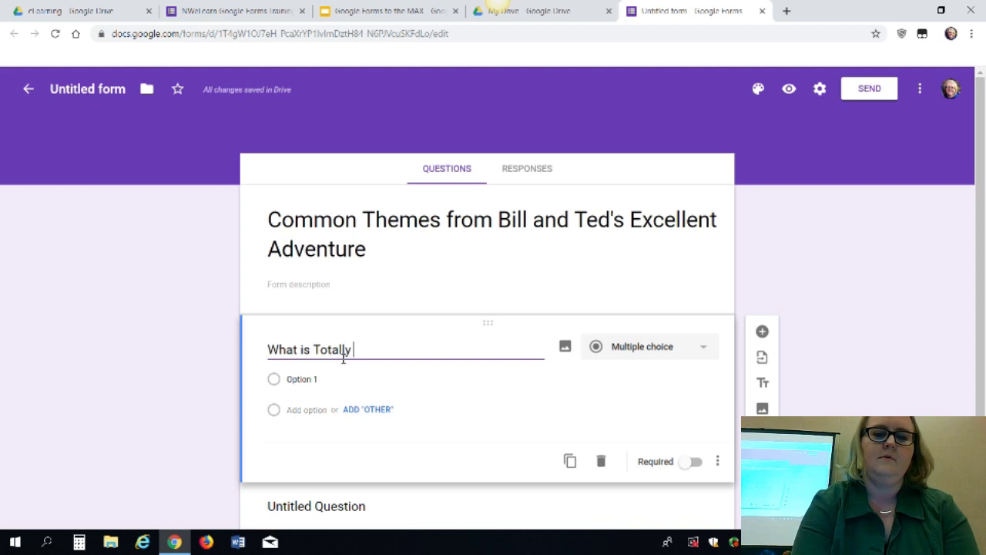
text(Tubular?)
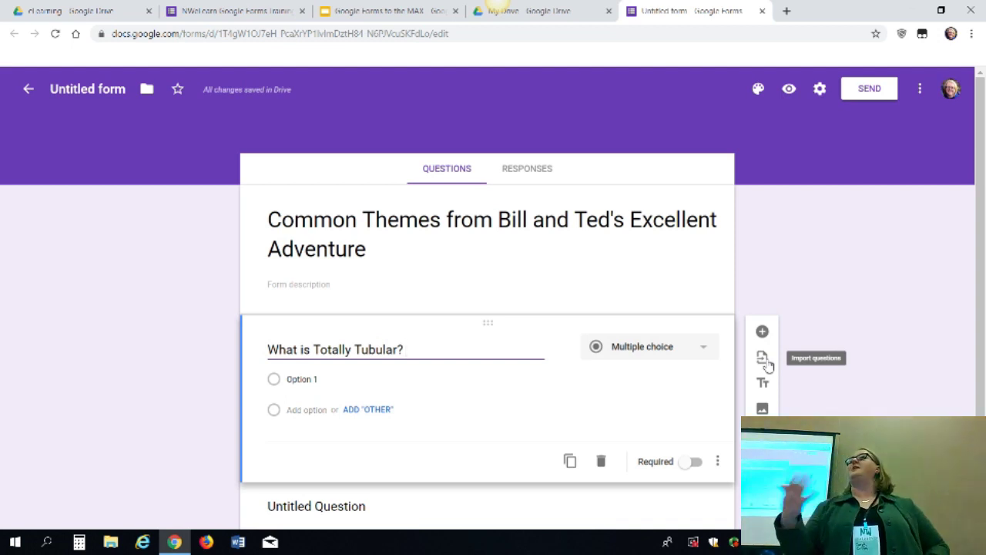
Import 'I have used...' and 'What do you hope to learn from this training?' from the NWeLearn form
click(762, 358)
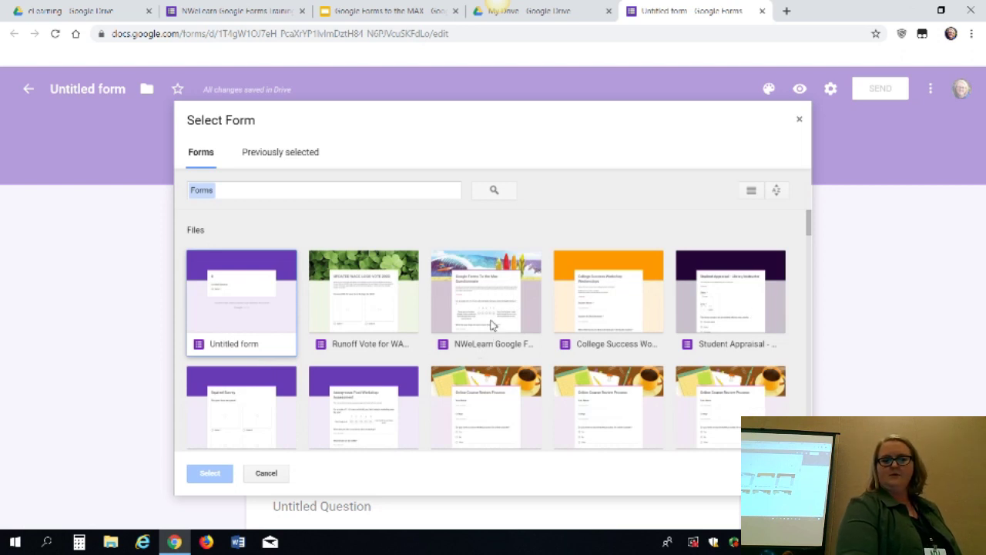
click(491, 325)
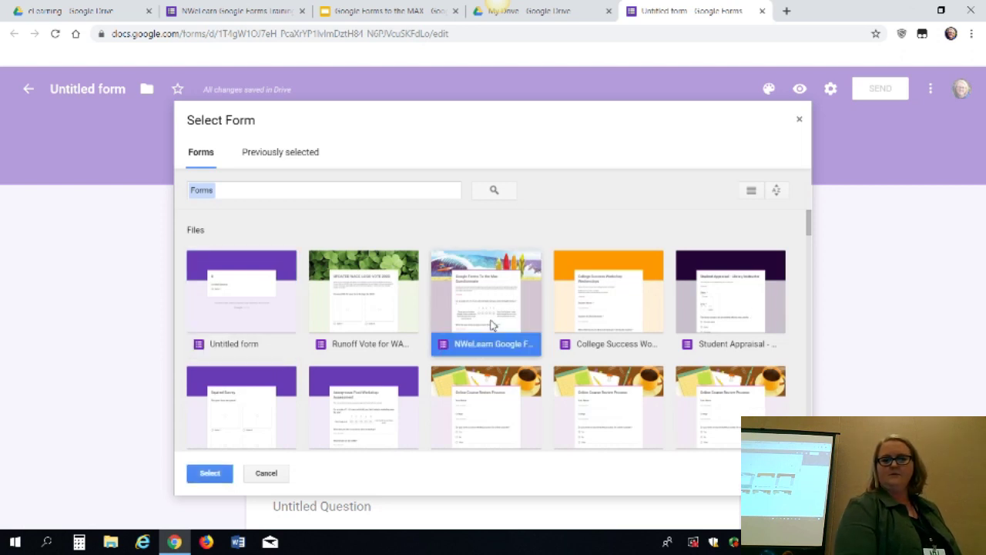
click(204, 473)
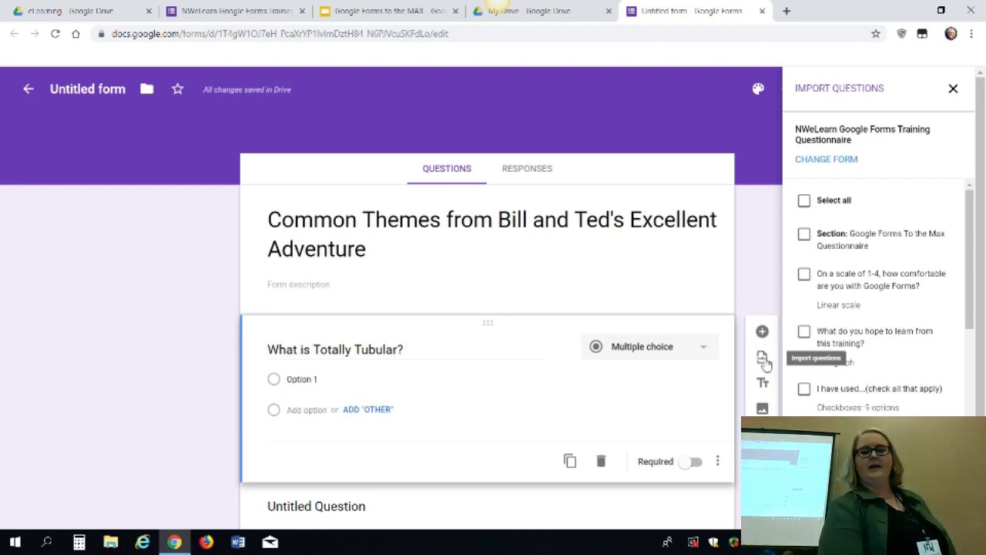
click(763, 361)
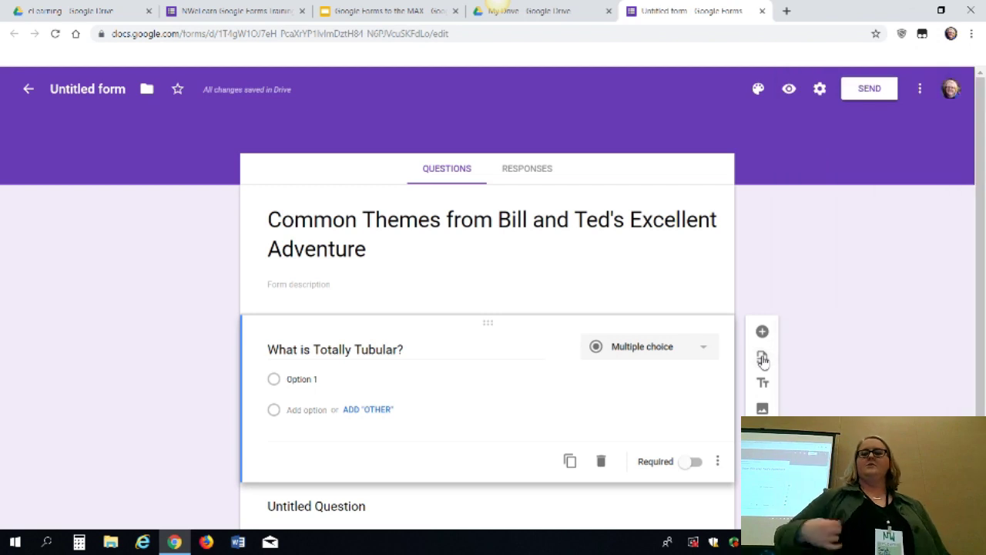
click(763, 360)
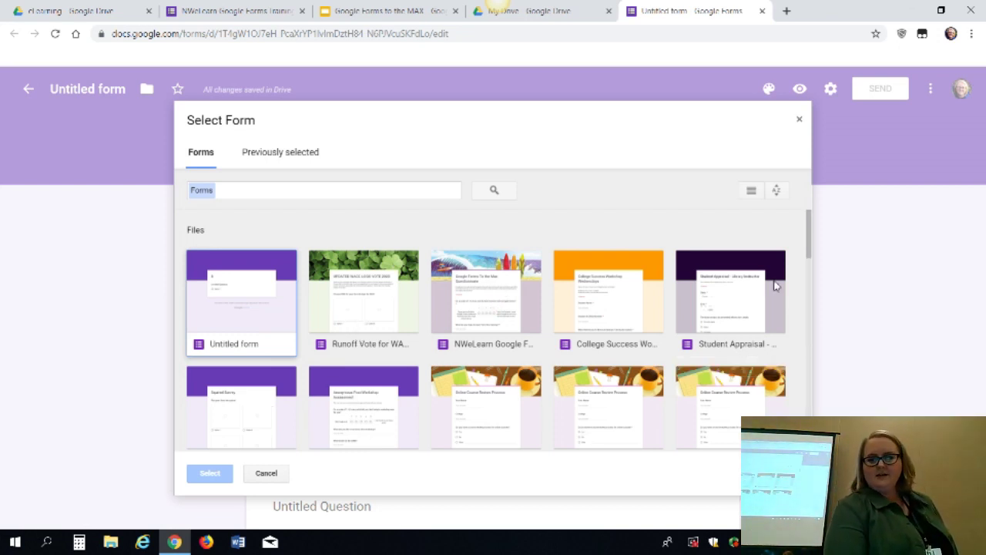
click(490, 288)
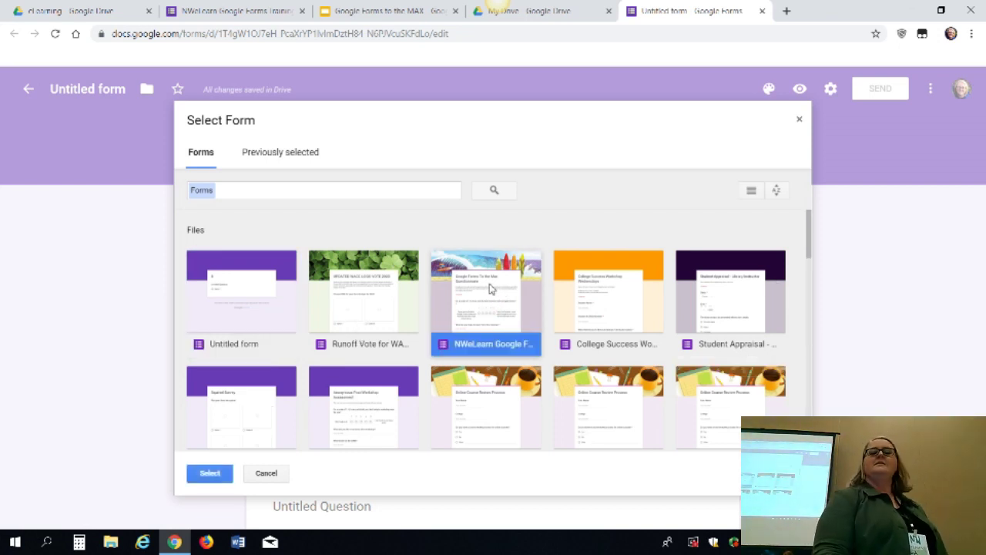
click(207, 477)
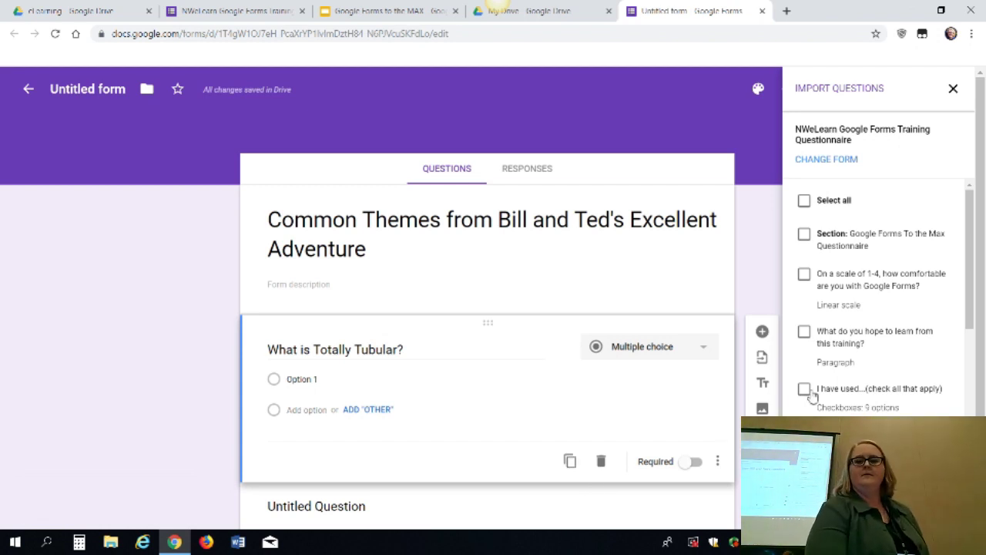
click(805, 390)
click(805, 332)
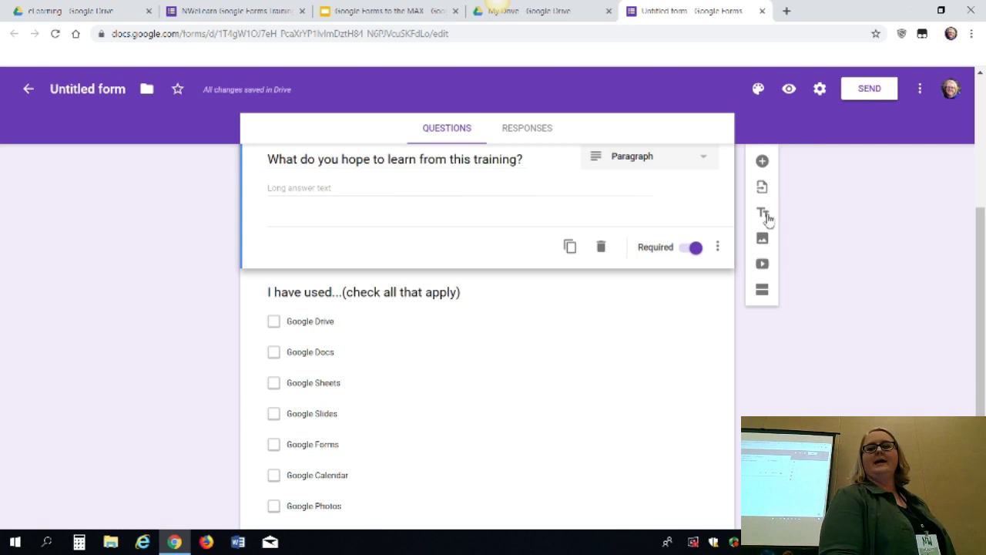
Add an Untitled Title block after the training question, then dismiss the image dialog without inserting anything
click(765, 215)
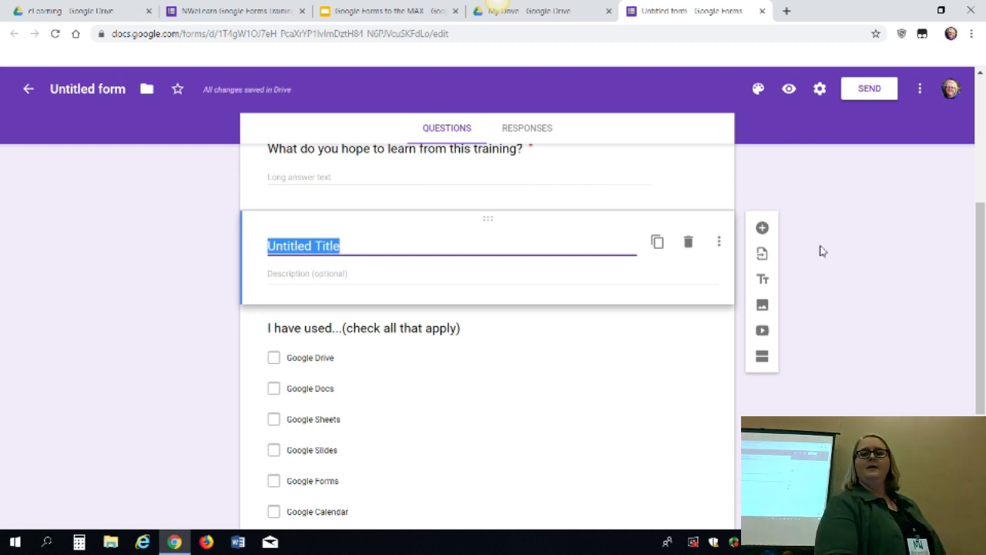
click(766, 306)
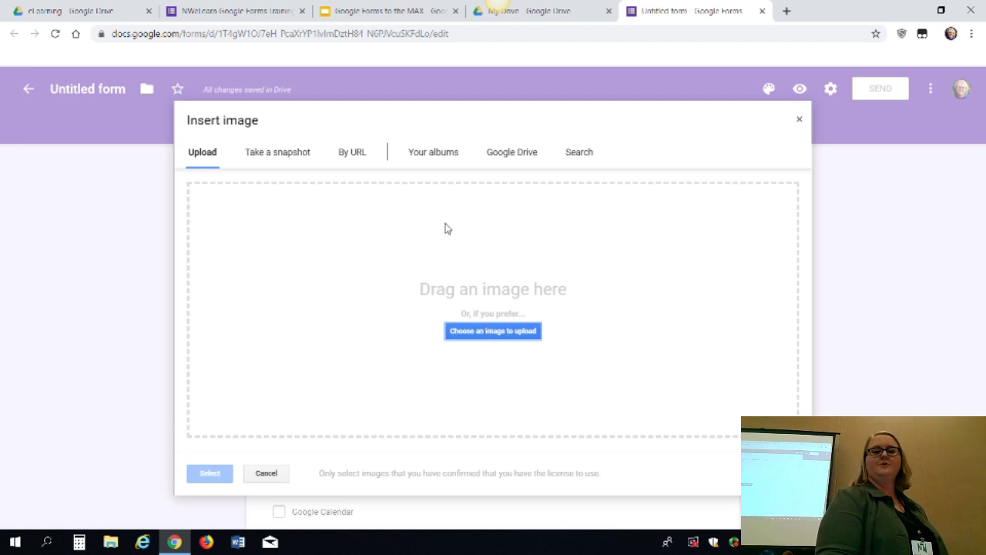
click(579, 154)
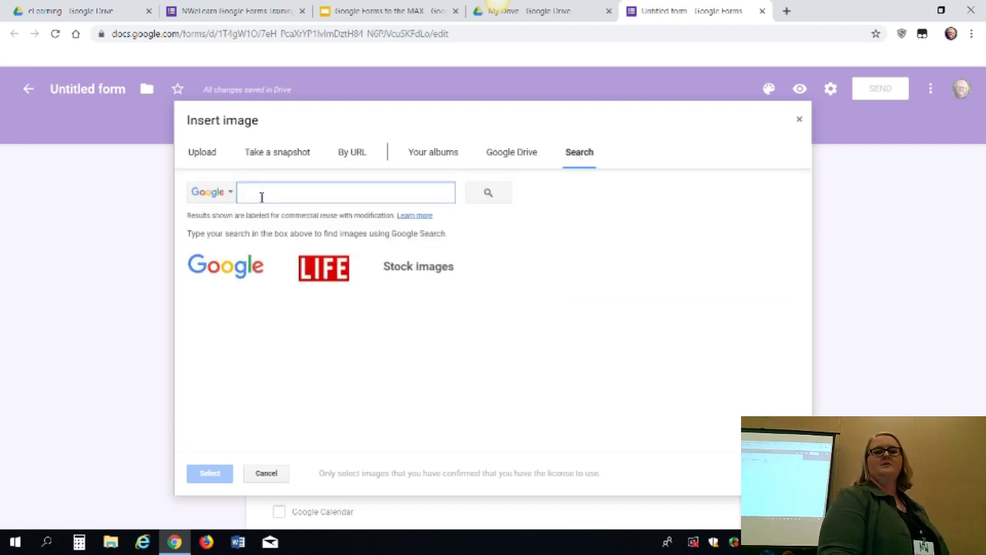
click(799, 122)
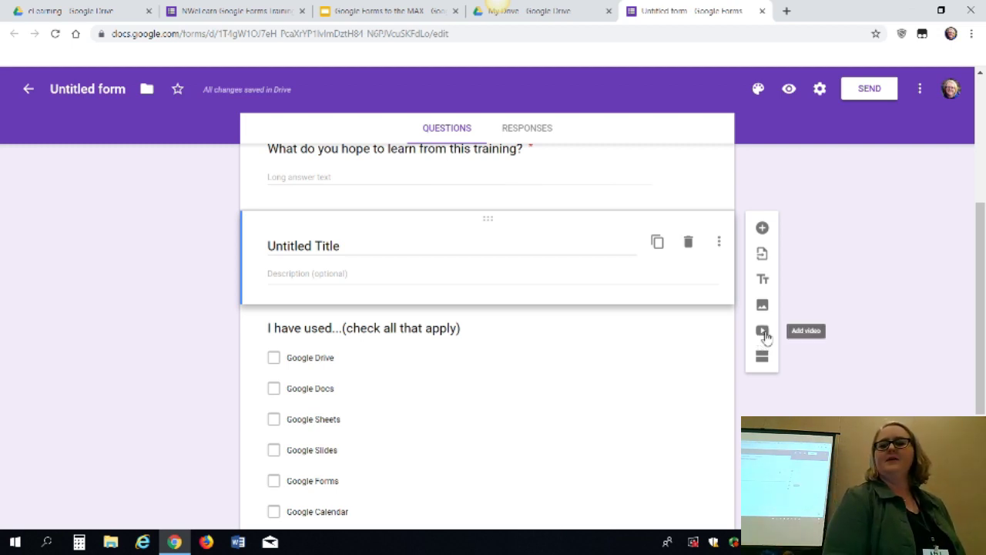
Search YouTube for 'Golden girls' and insert The Golden Girls S1E18 video
click(762, 332)
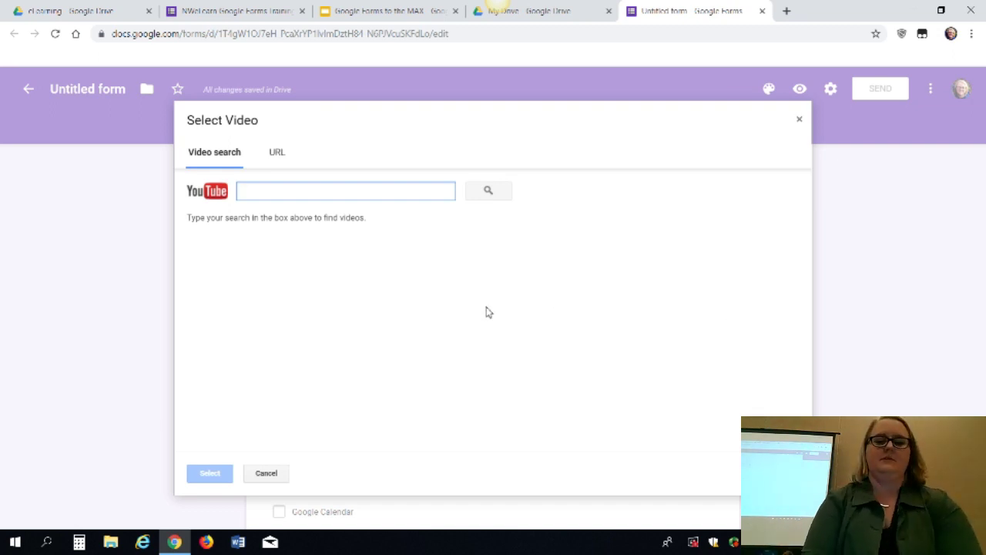
text(Golden girls)
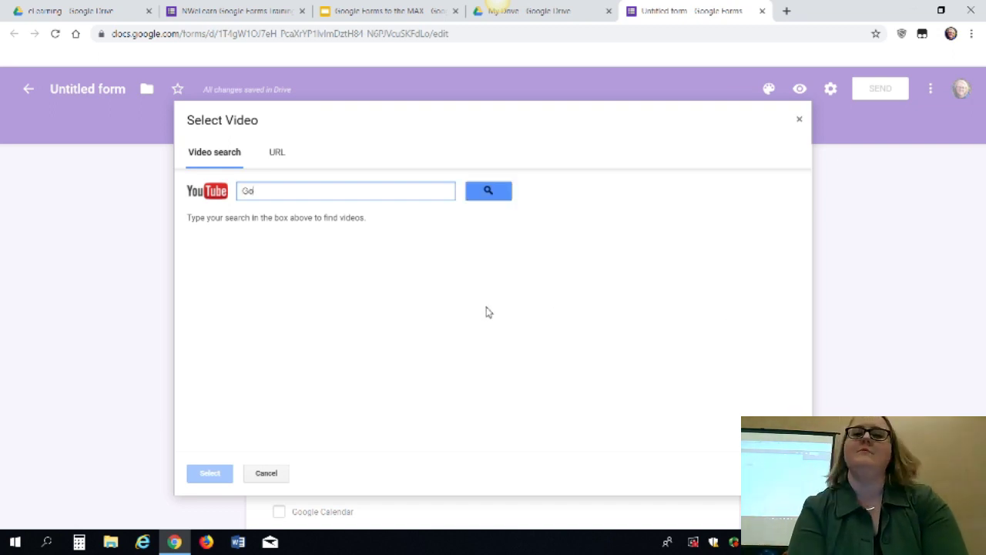
key(Return)
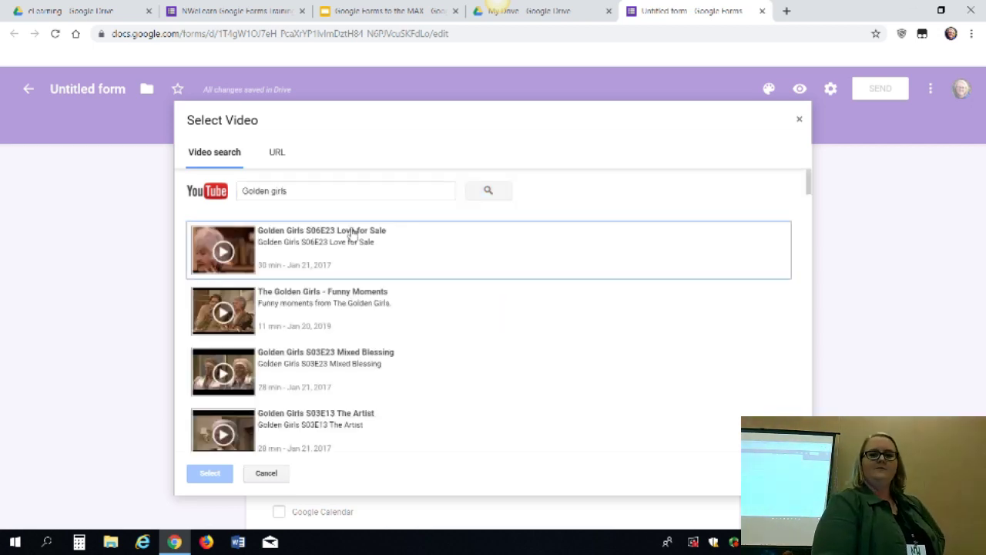
scroll(486, 321, down, 8)
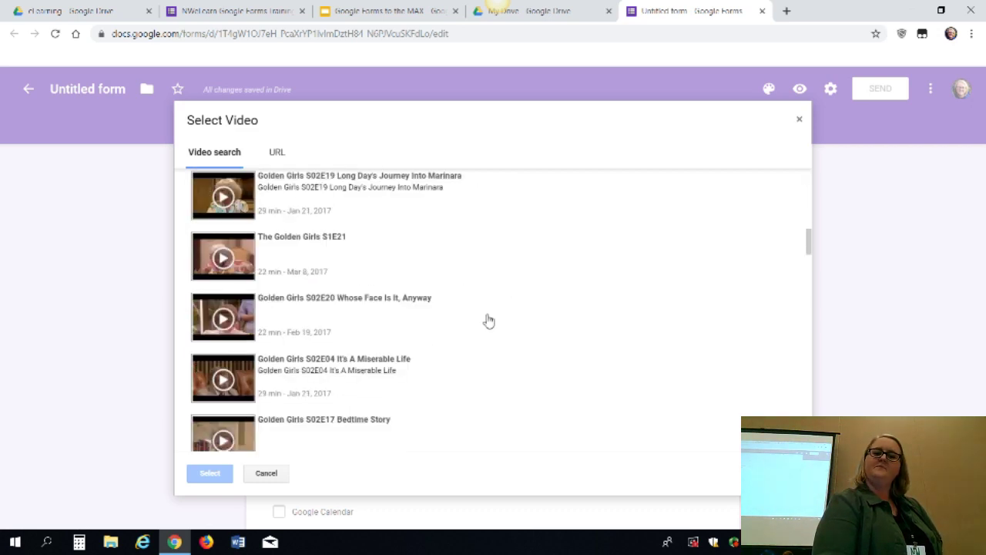
scroll(487, 320, up, 5)
scroll(487, 319, down, 2)
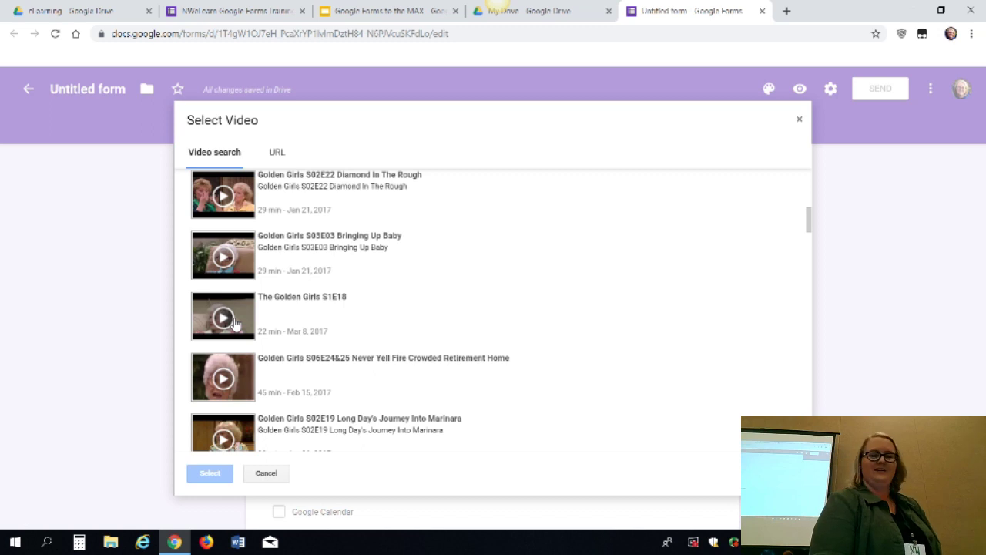
click(302, 302)
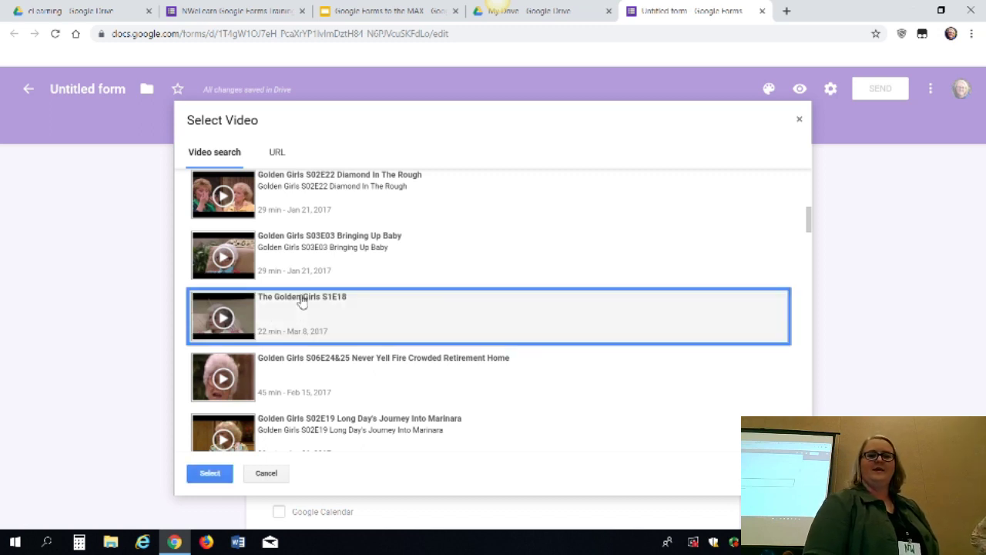
click(206, 473)
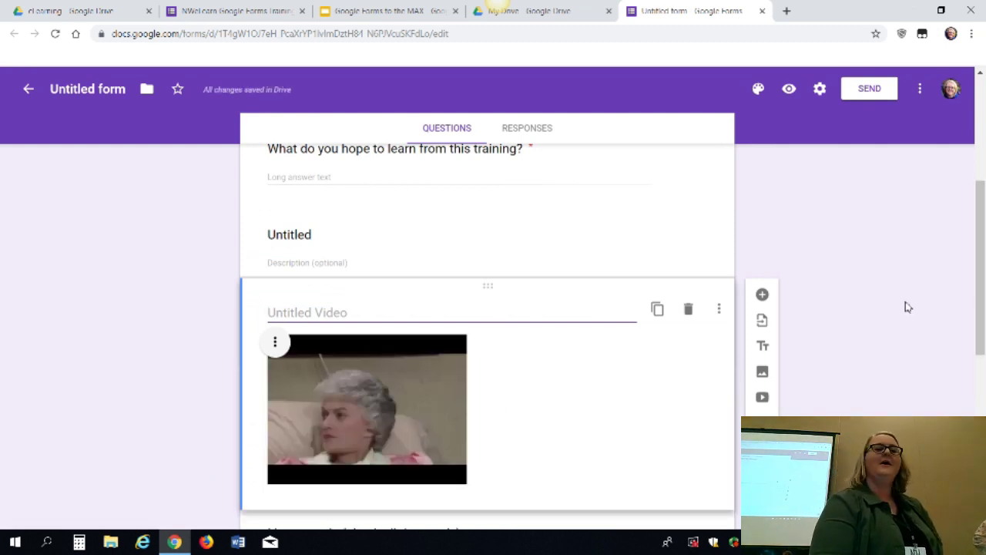
scroll(906, 302, up, 4)
scroll(906, 302, down, 5)
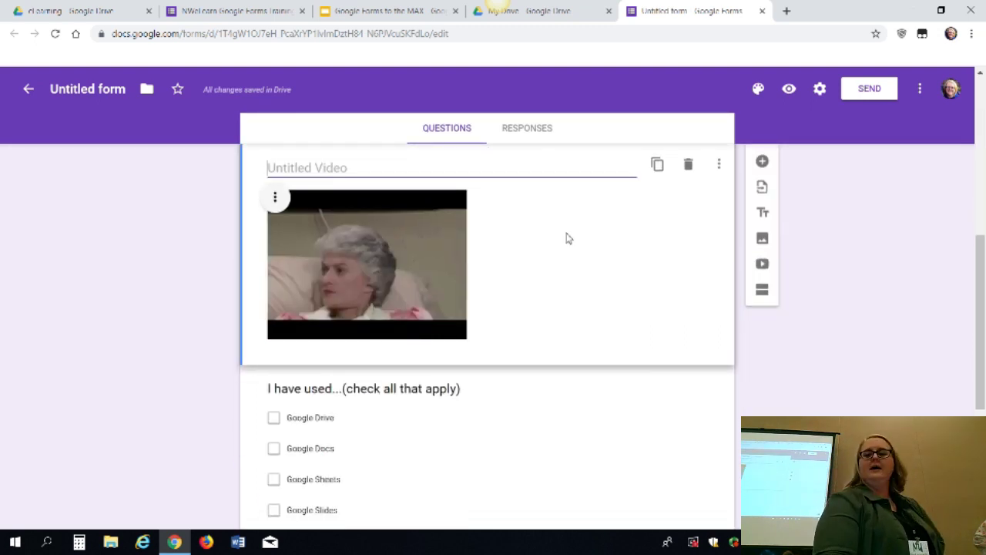
Add a section break after the video so 'I have used...' begins Section 2
click(763, 291)
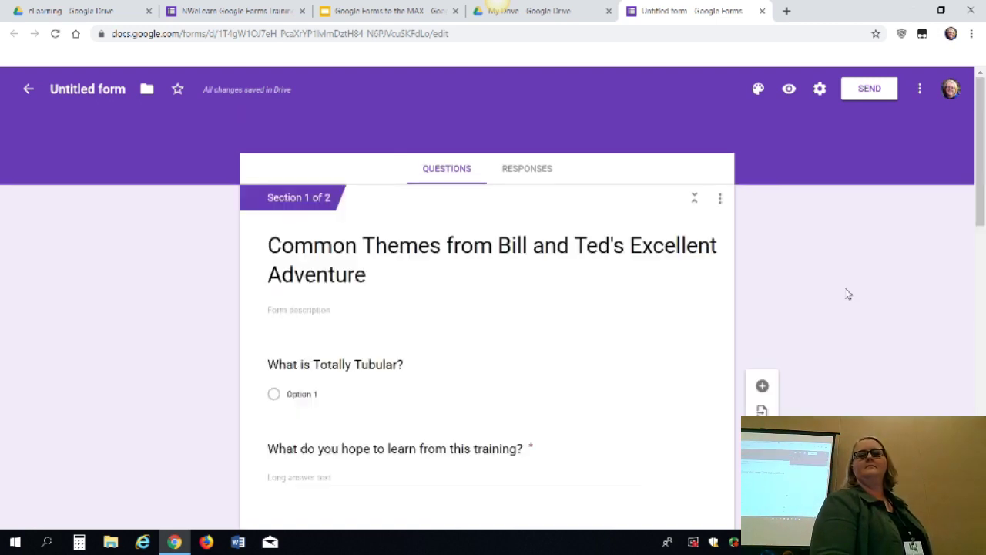
scroll(848, 294, down, 3)
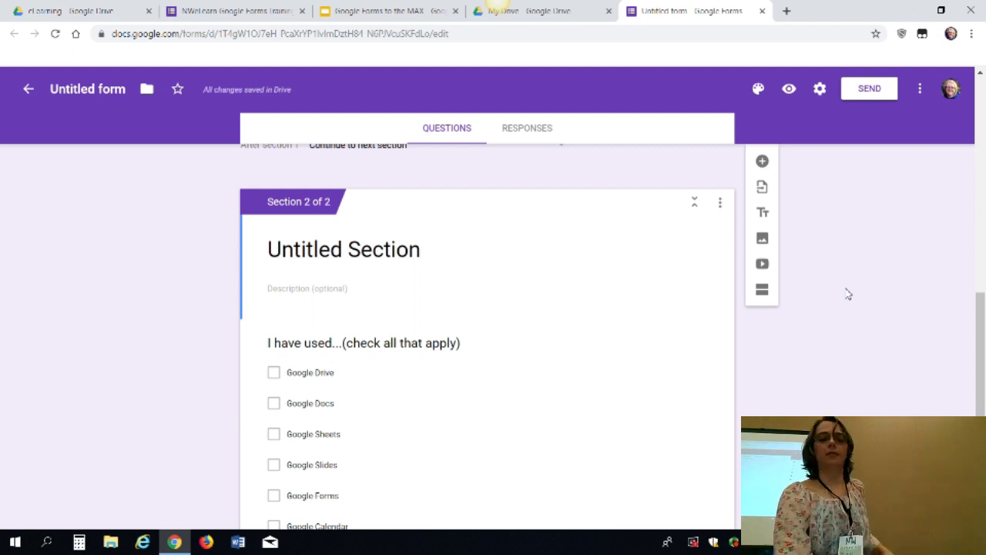
scroll(847, 294, up, 3)
scroll(847, 294, up, 3)
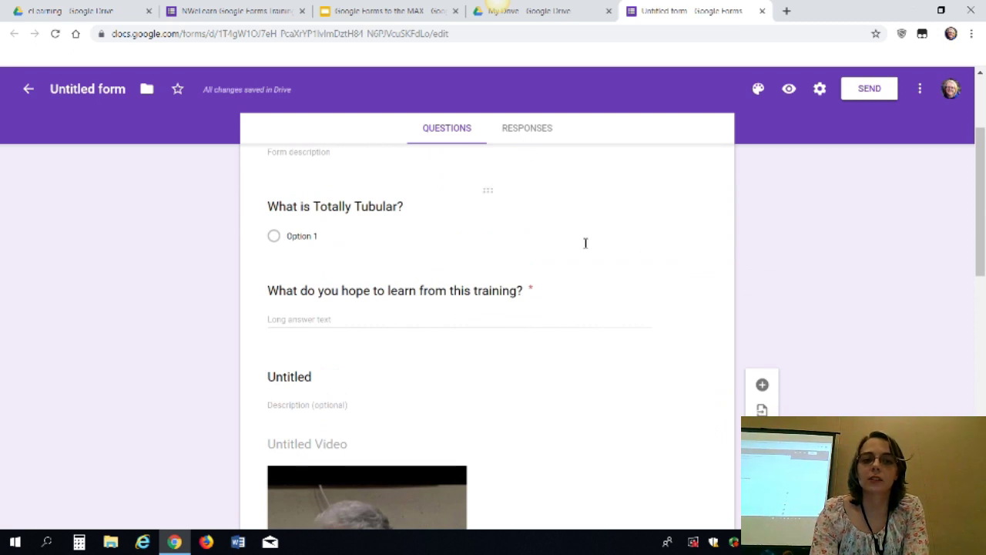
Add 'Option 2' as a second answer choice to 'What is Totally Tubular?'
click(524, 240)
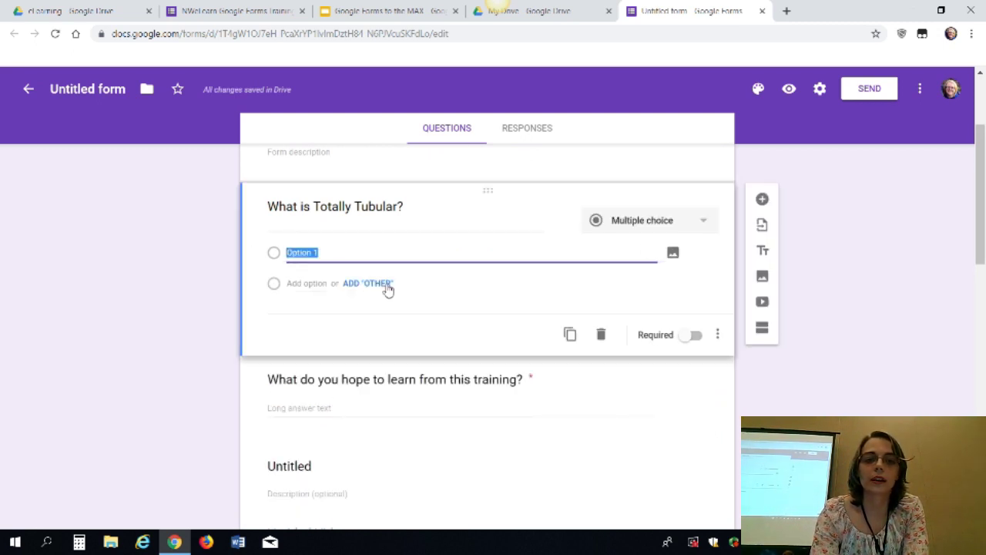
click(273, 285)
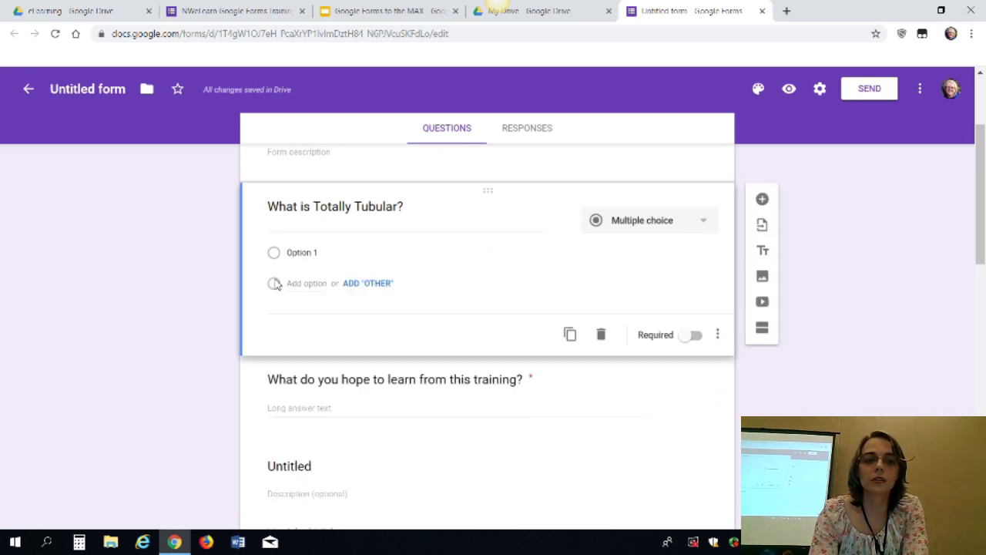
click(303, 288)
text(Option 2)
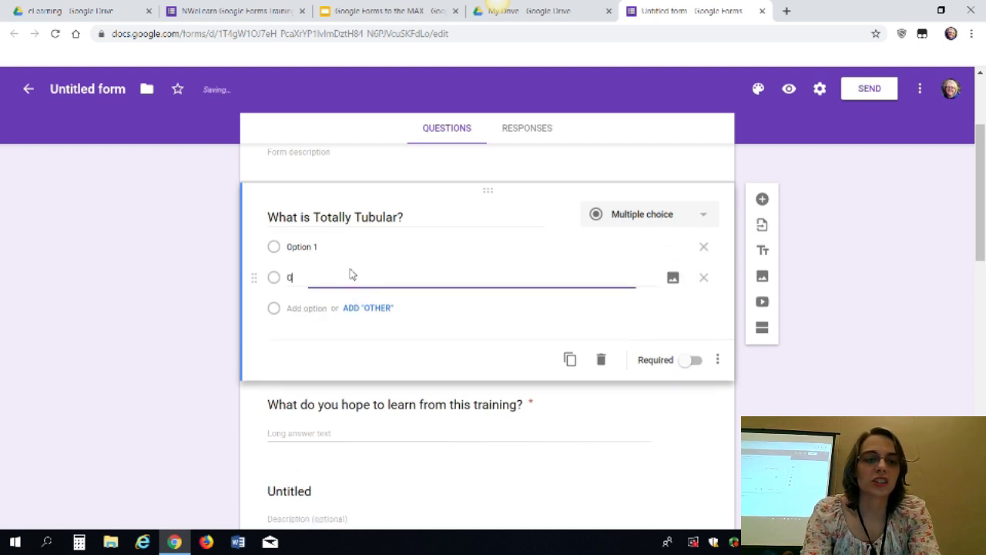
Turn on Go to section based on answer, keeping Continue to next section, then switch to My Drive
click(718, 360)
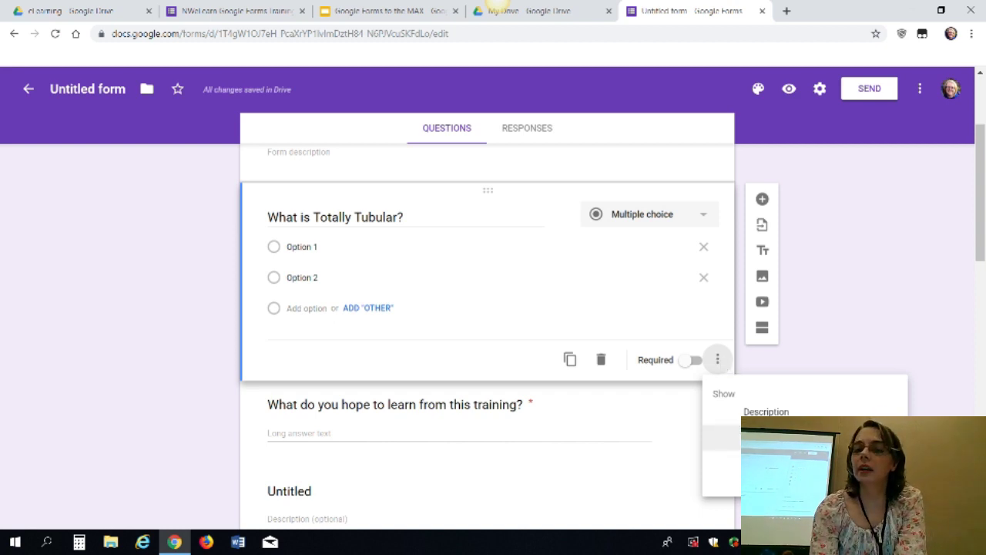
click(770, 437)
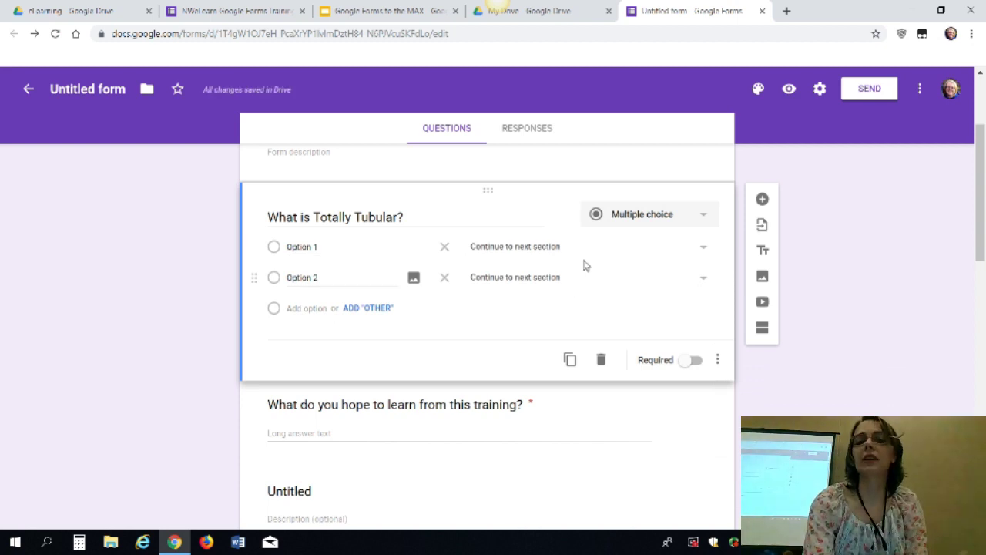
click(613, 282)
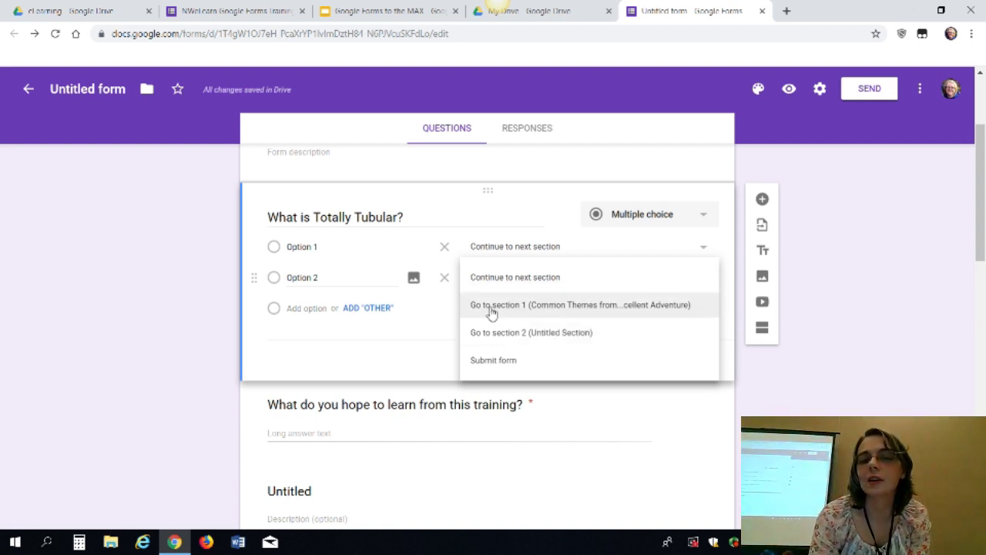
click(215, 368)
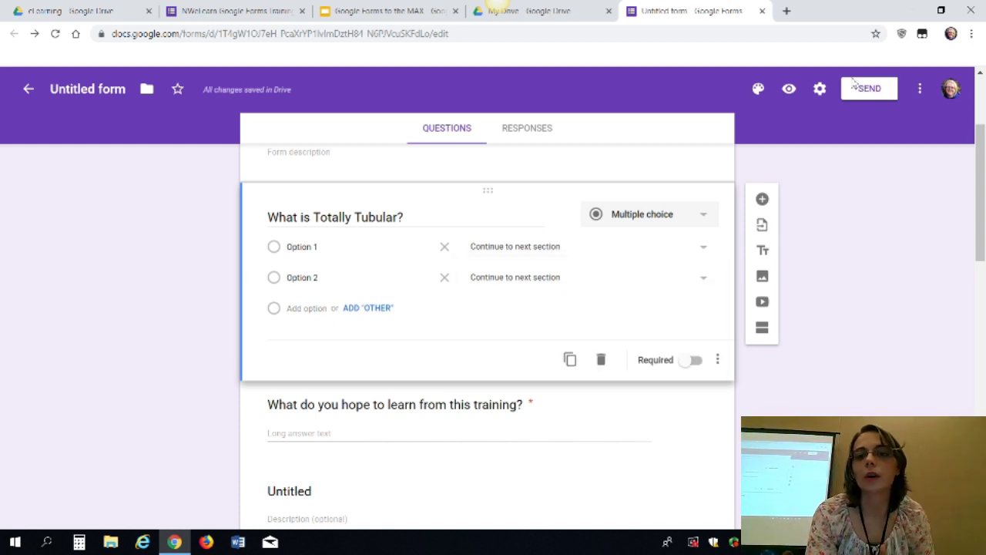
click(559, 6)
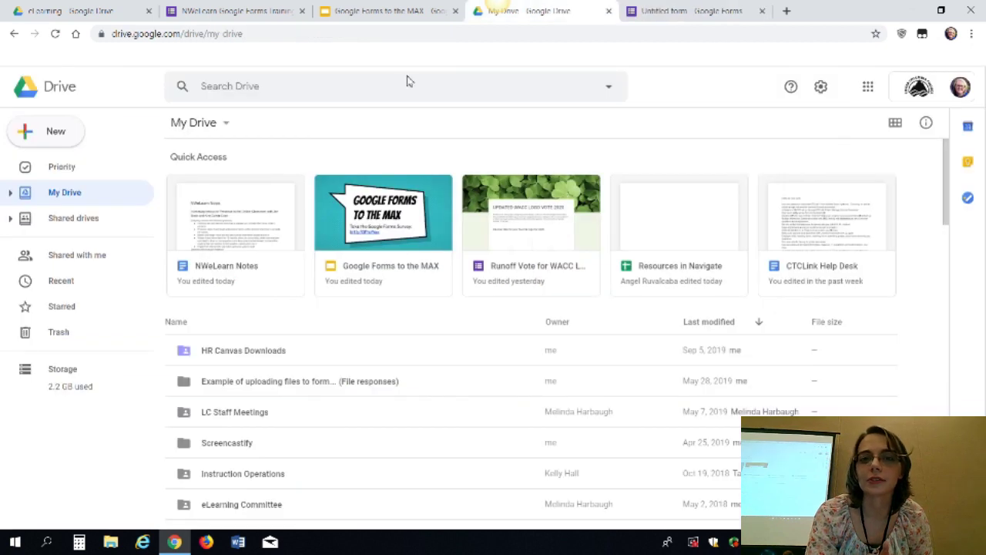
Present the 'Google Forms to the MAX' deck full screen and advance to the Question Types slide
click(408, 6)
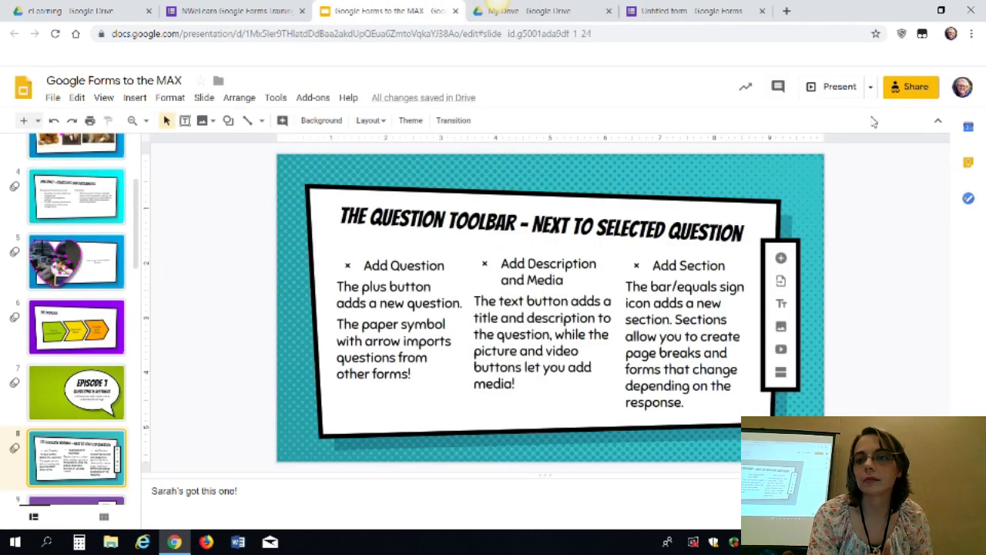
click(834, 92)
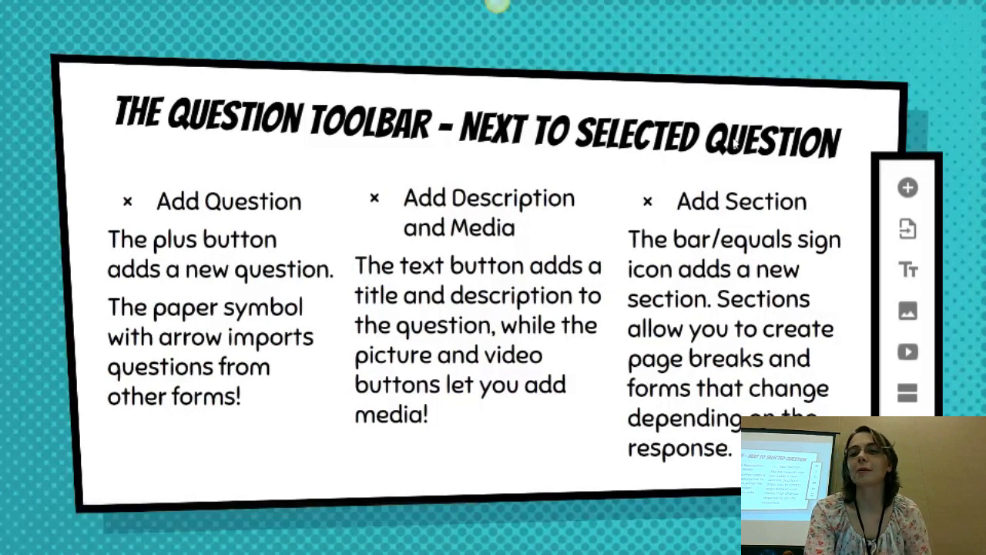
click(719, 163)
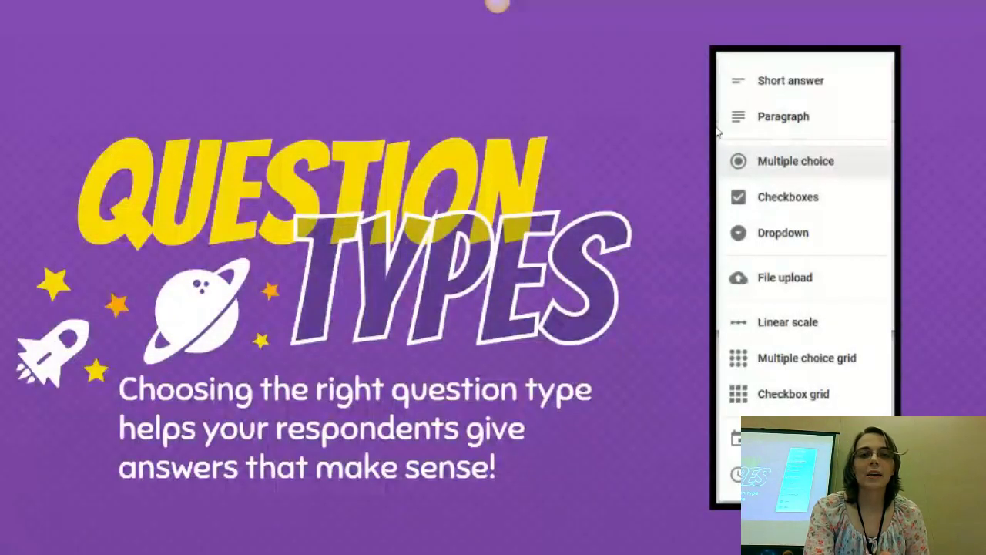
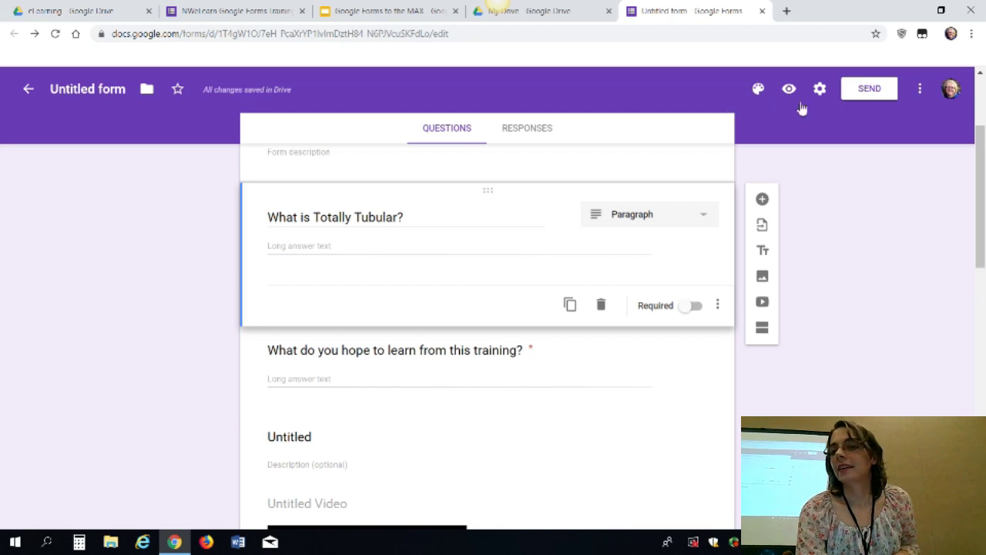
Preview the form, then make 'What is Totally Tubular?' a Multiple choice question
click(791, 89)
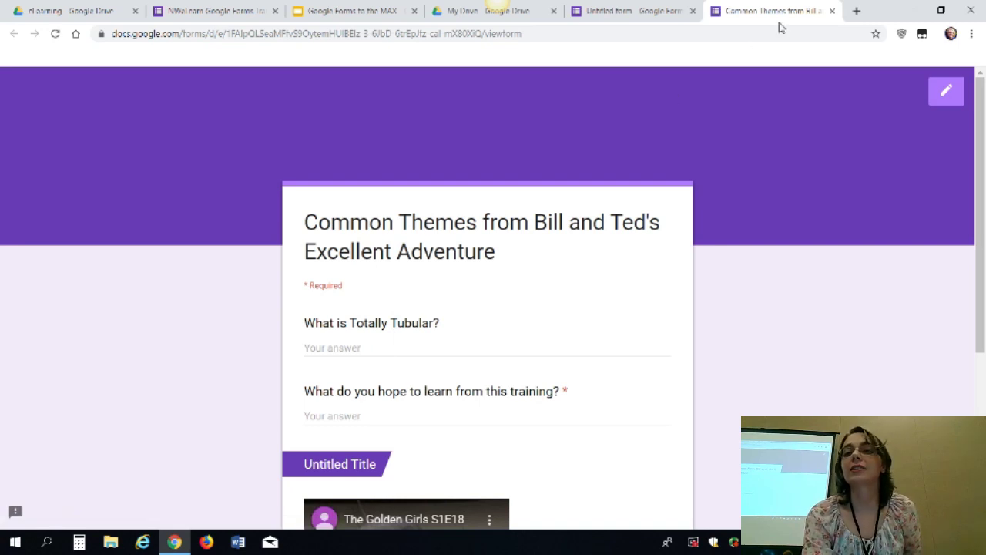
click(832, 10)
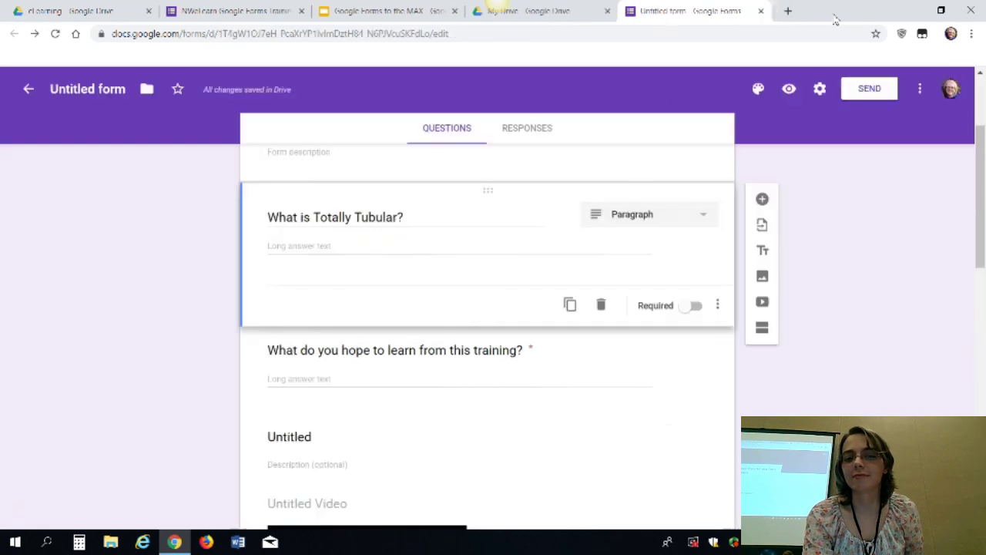
click(678, 221)
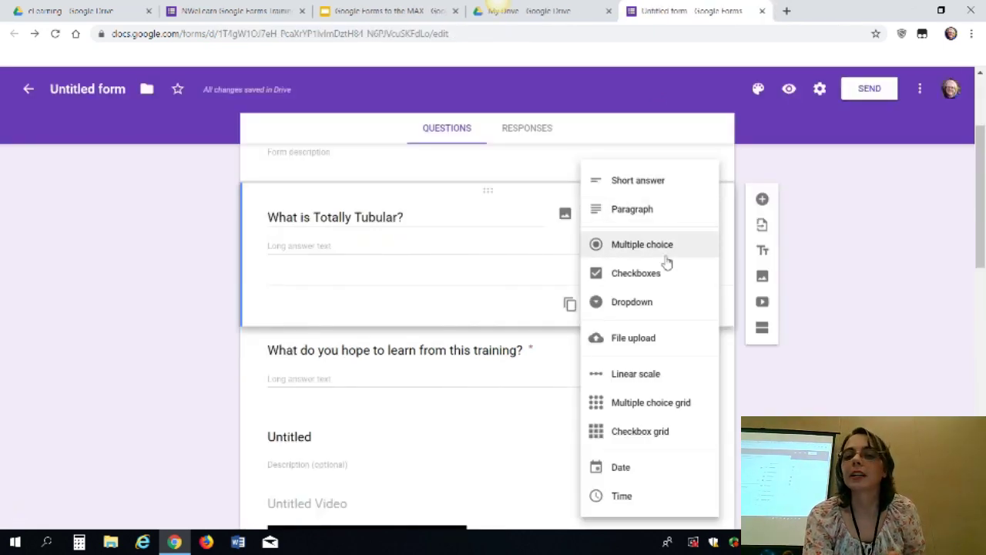
click(662, 254)
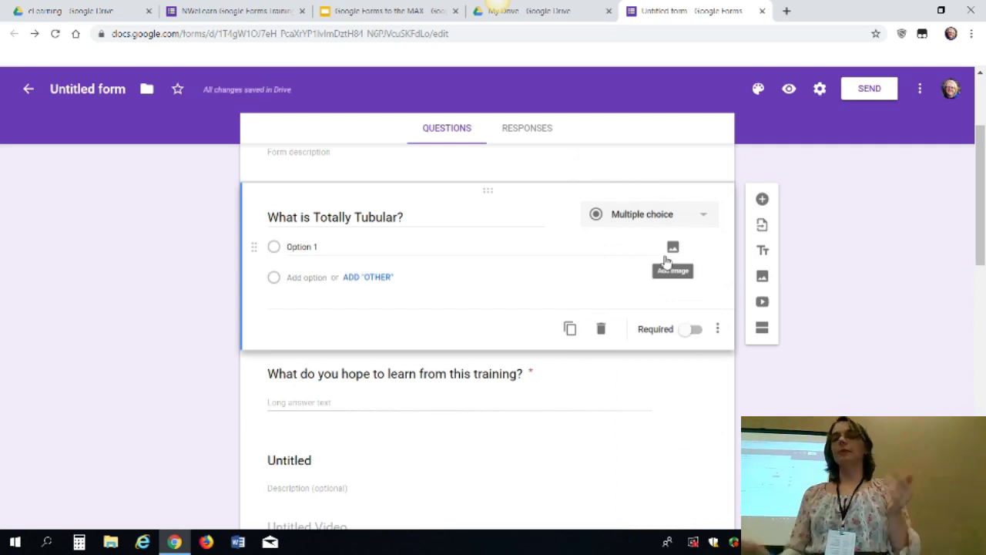
Switch the question to Checkboxes, then settle on Dropdown
click(704, 214)
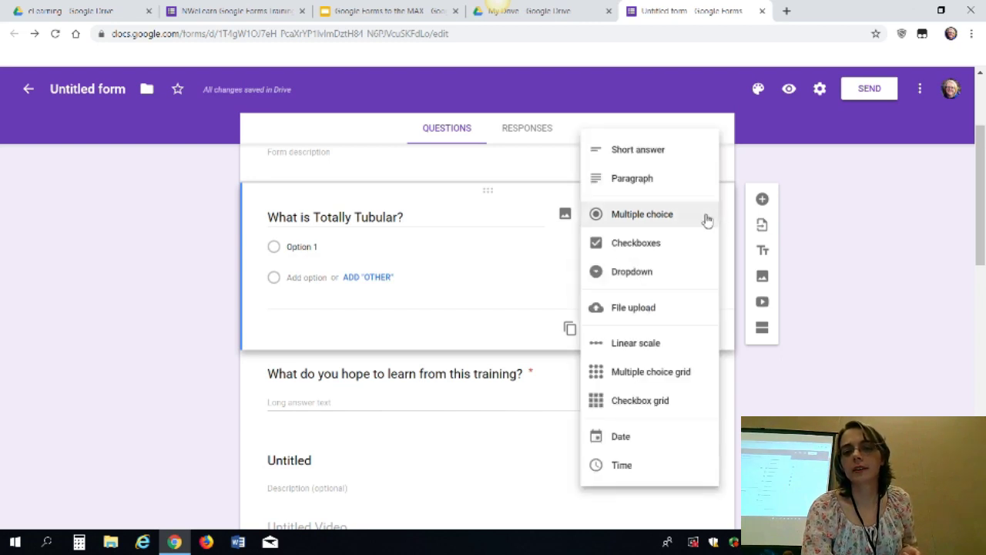
click(651, 245)
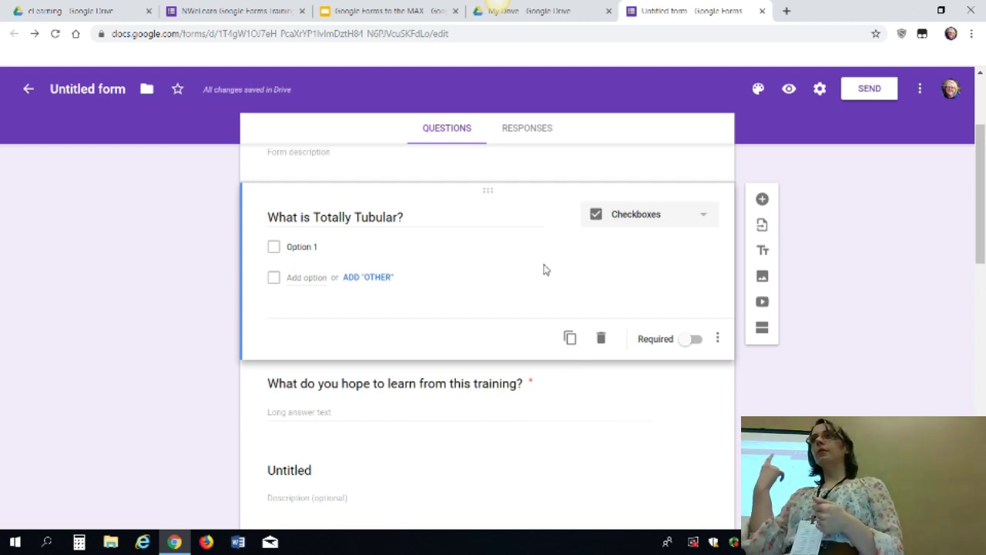
click(678, 221)
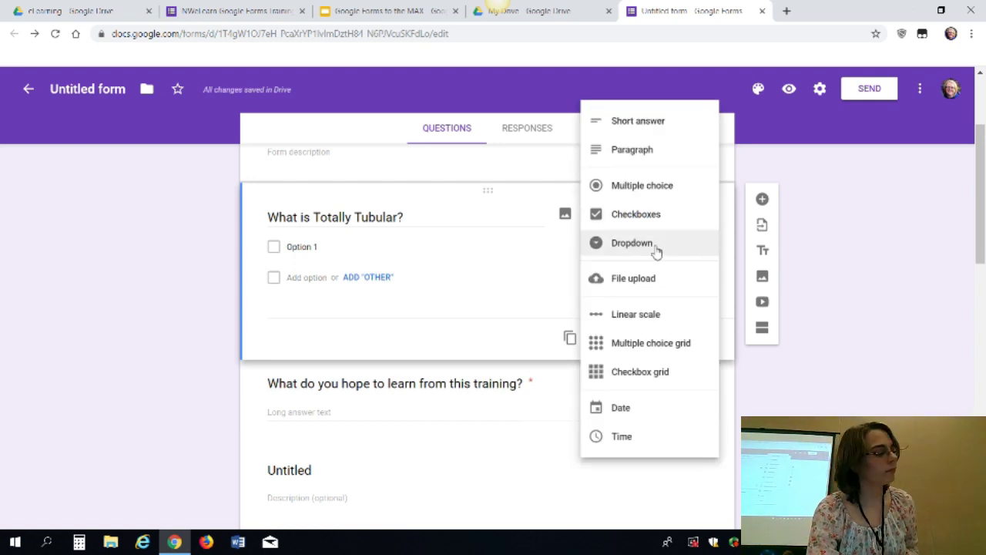
click(657, 248)
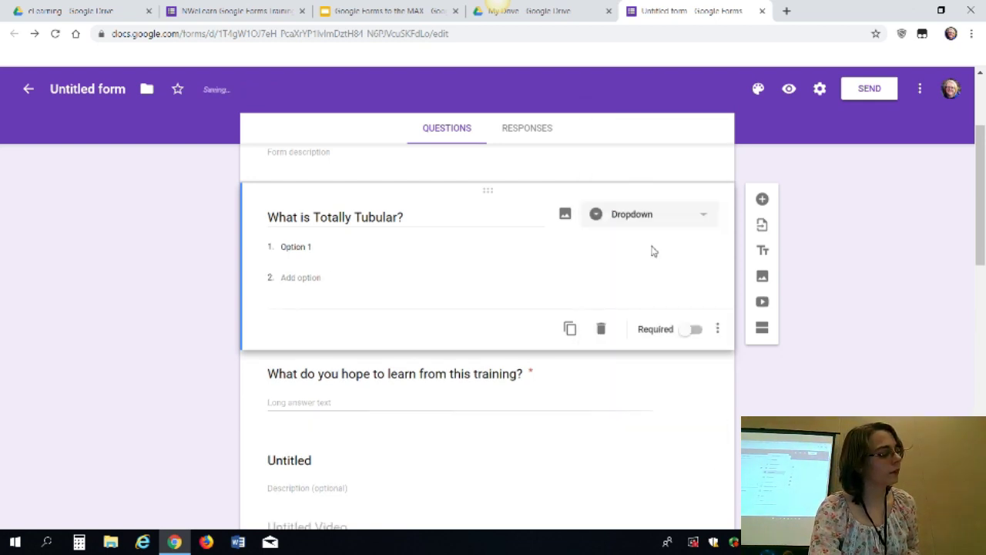
click(718, 216)
click(718, 218)
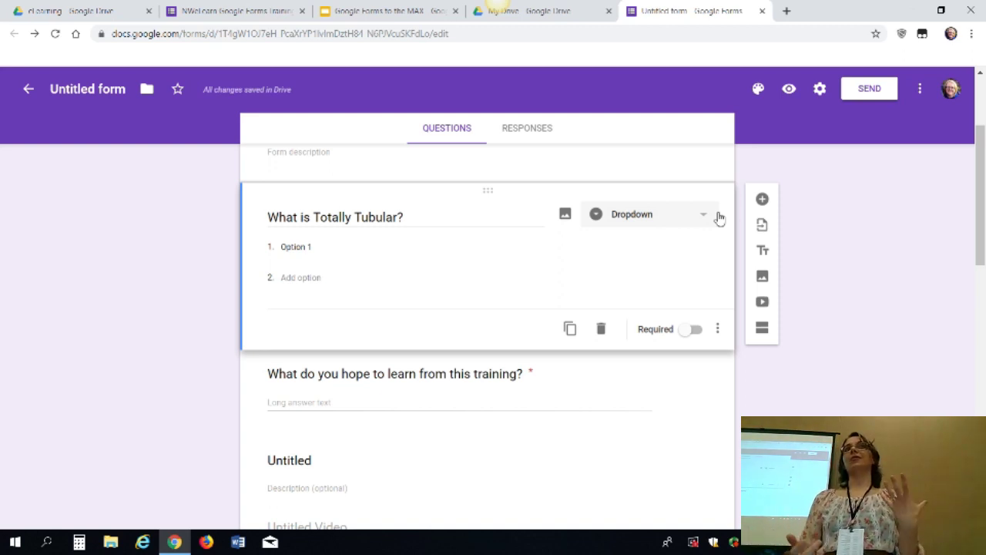
Add a second choice, 'Option 2', to the Totally Tubular dropdown
click(326, 256)
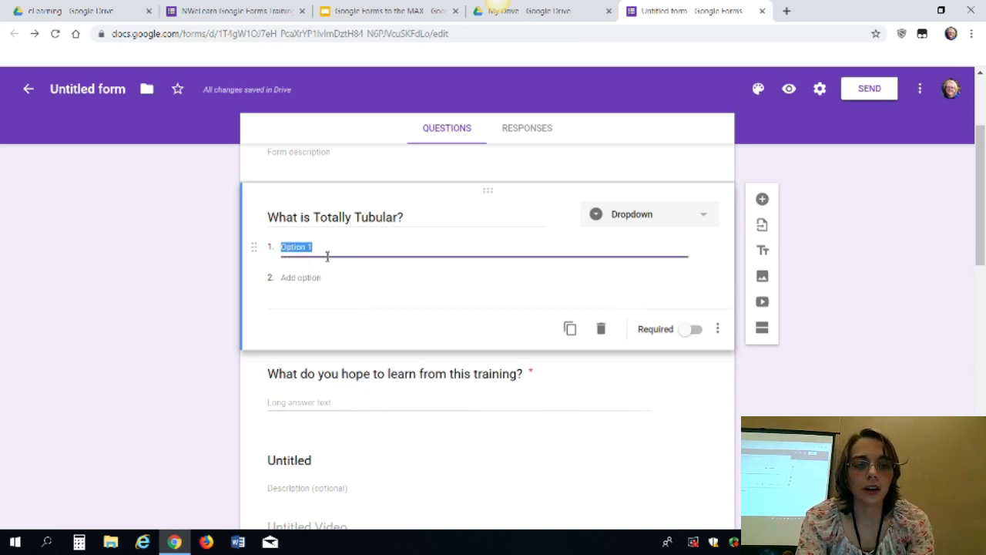
click(313, 281)
text(Op)
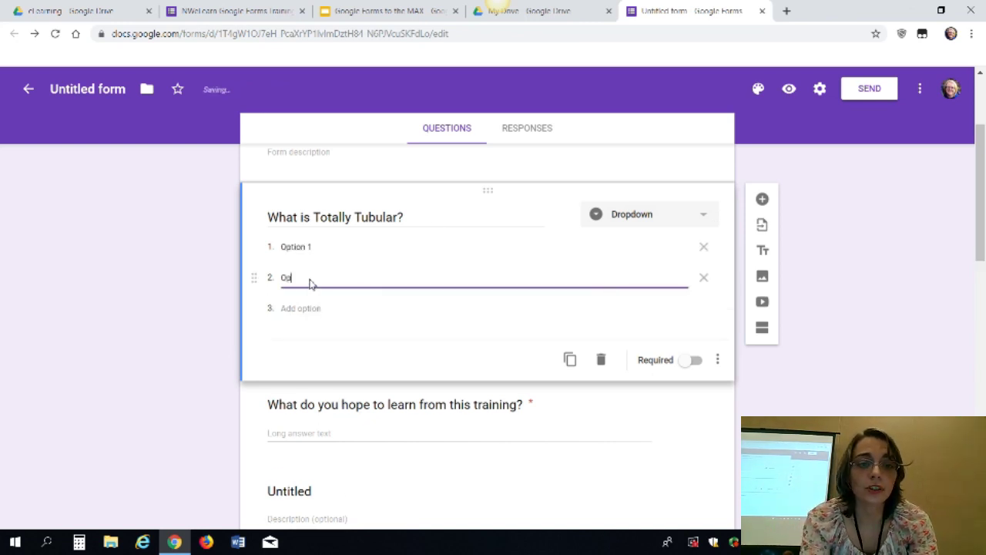
text(tion 2)
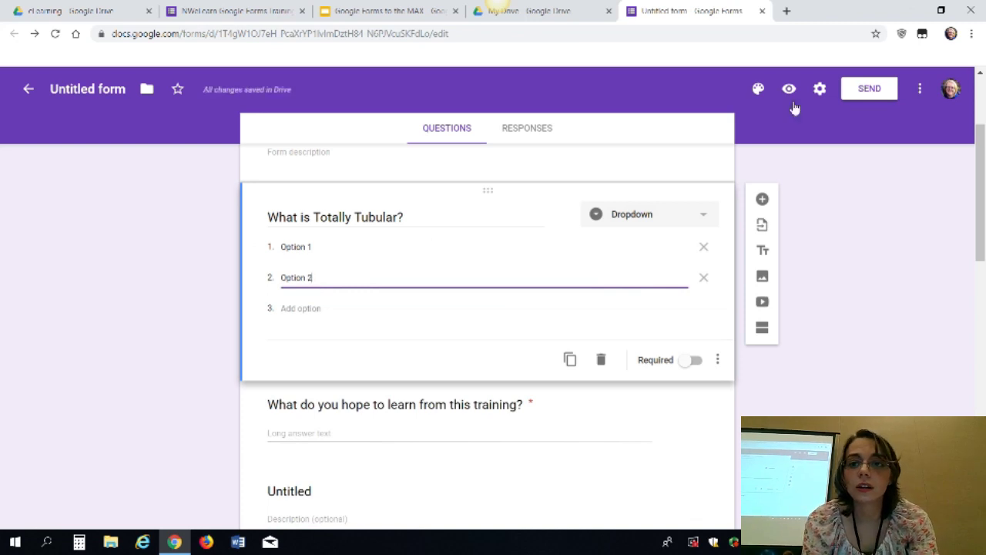
Preview the form to check the dropdown's two choices, then return to the editor
click(789, 90)
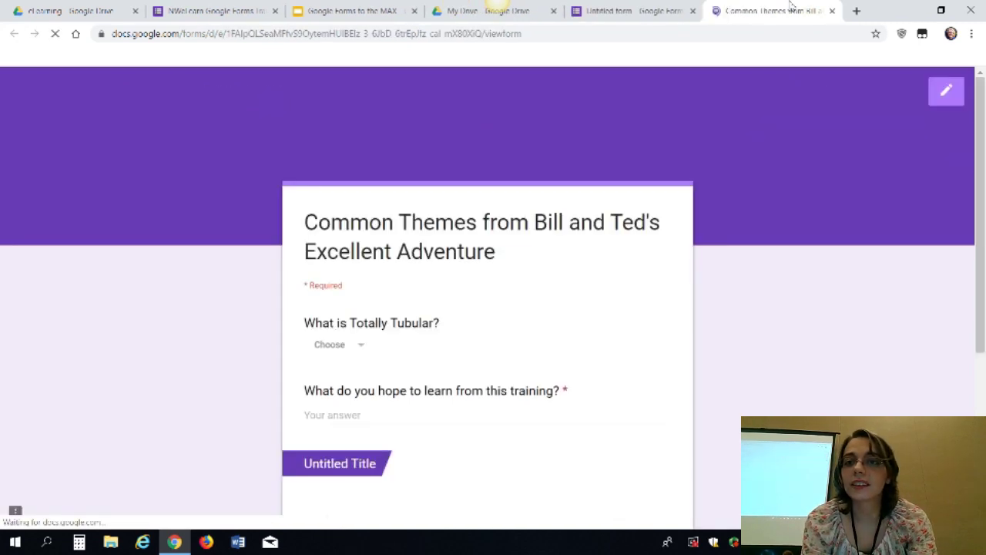
click(366, 348)
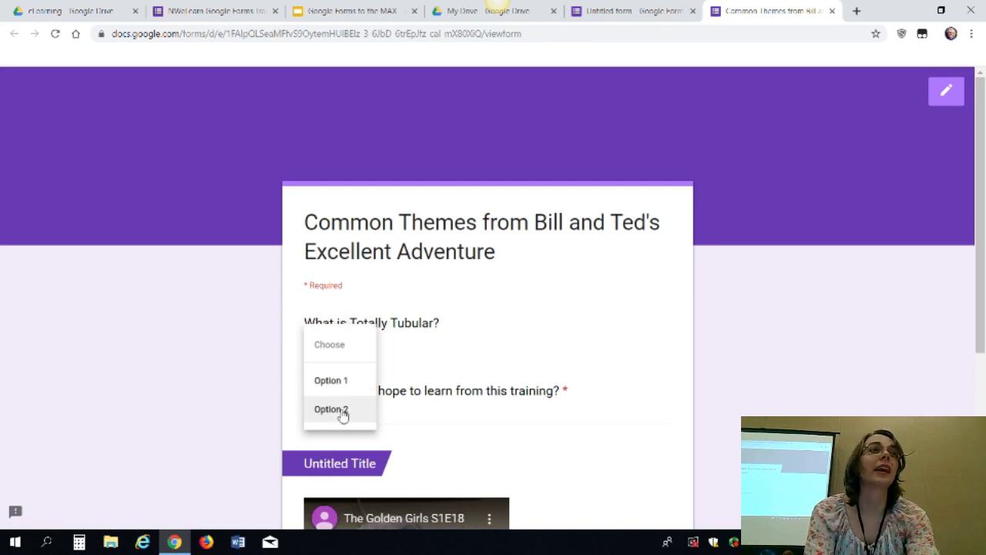
click(832, 11)
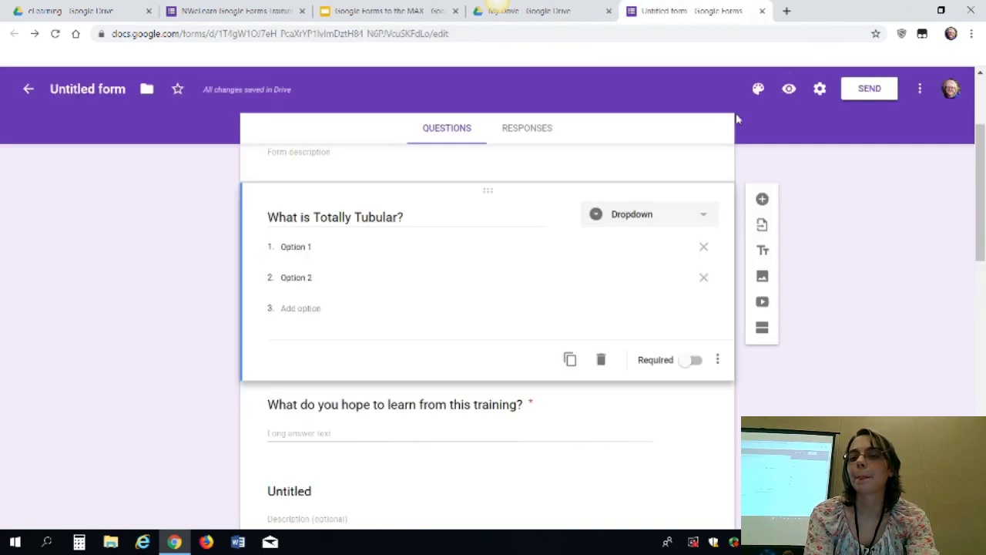
Make the Totally Tubular question a File upload allowing 1 file of up to 10 MB, any file type
click(702, 221)
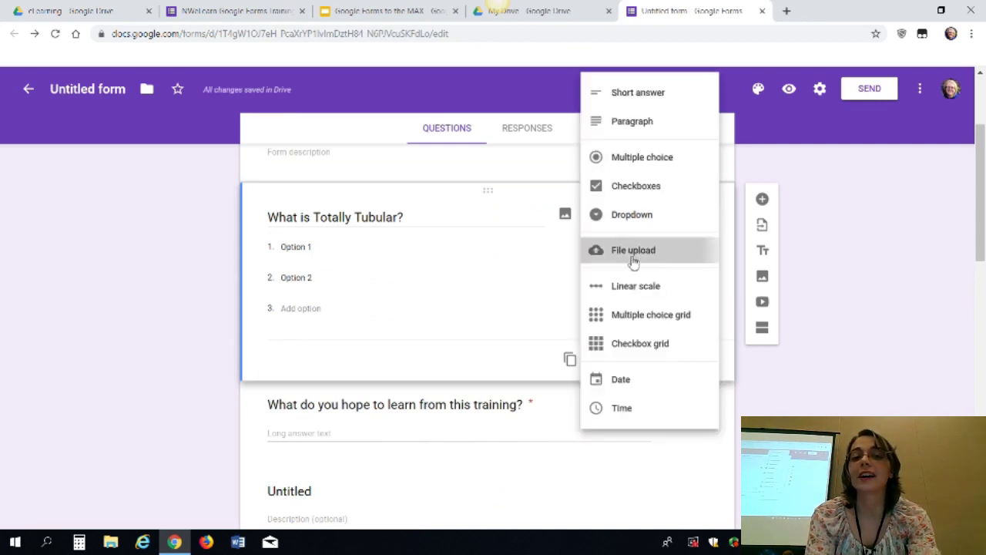
click(634, 251)
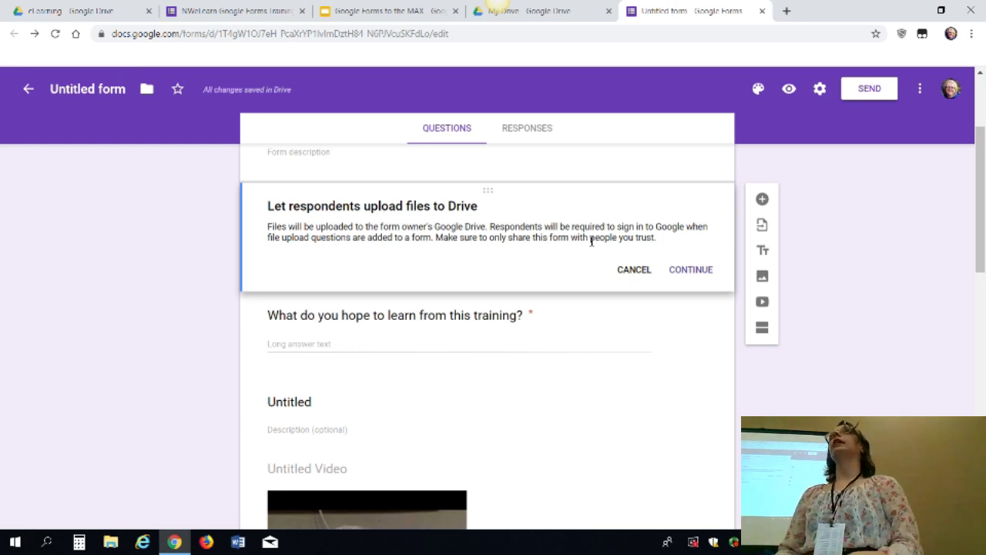
click(691, 269)
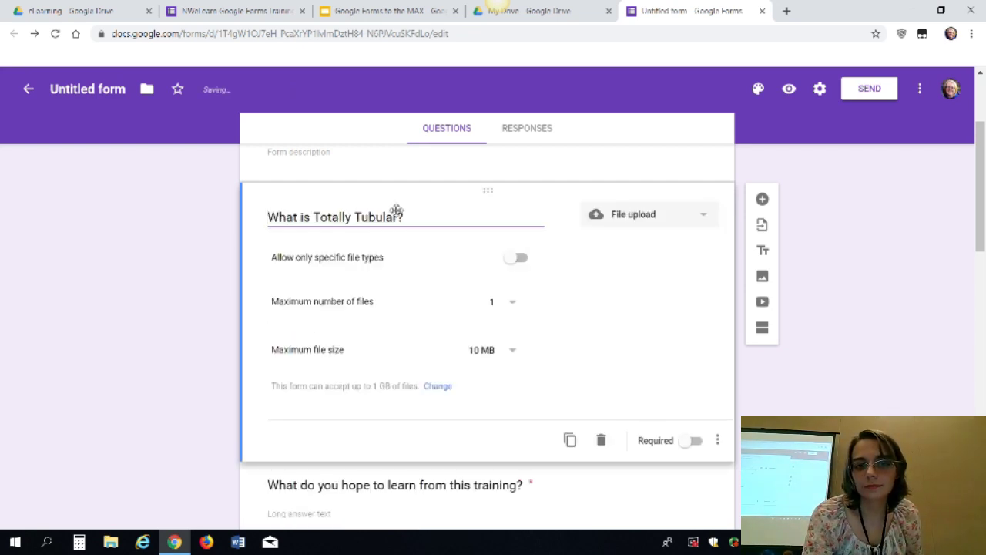
click(523, 260)
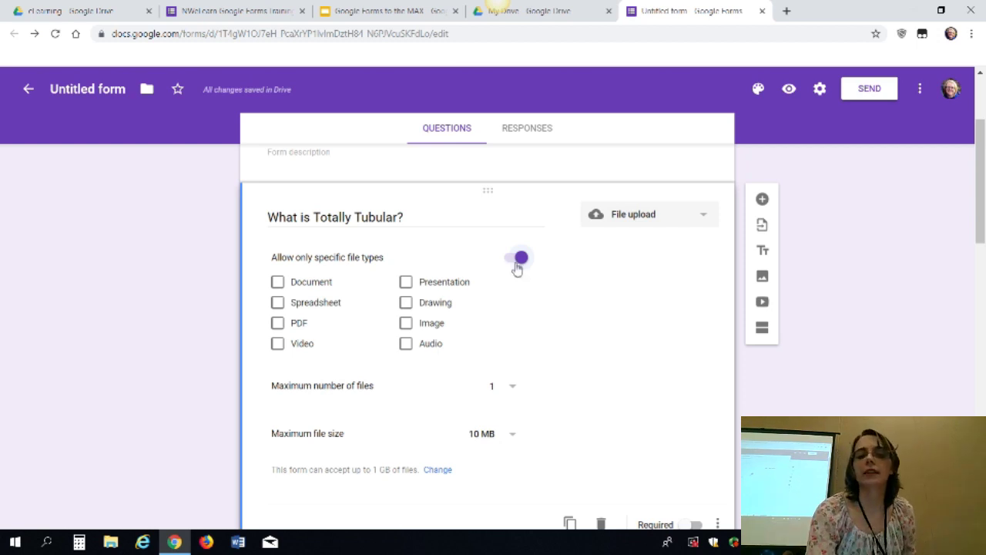
click(521, 258)
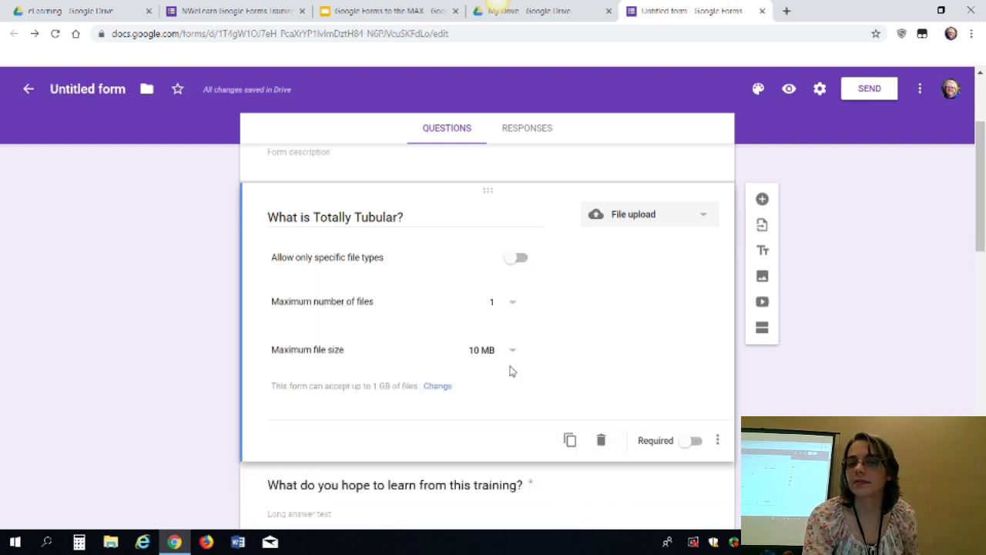
click(709, 221)
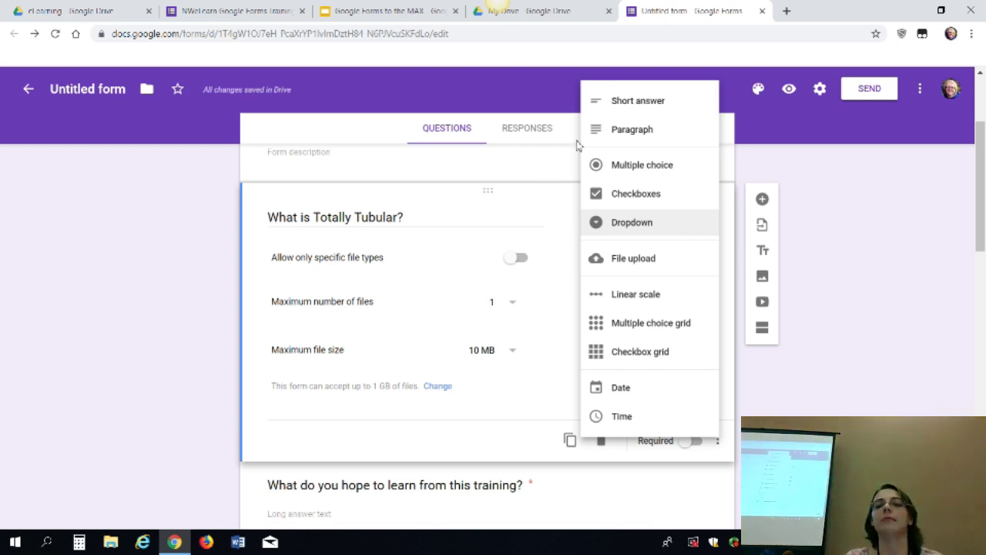
Make the question multiple choice and title it 'Do you want chicken or beef?'
click(630, 173)
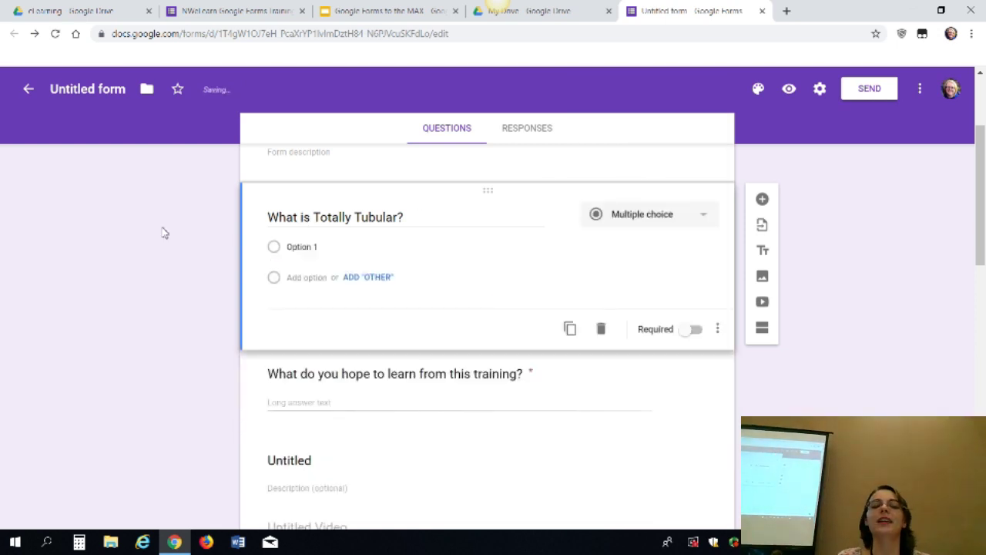
triple_click(426, 220)
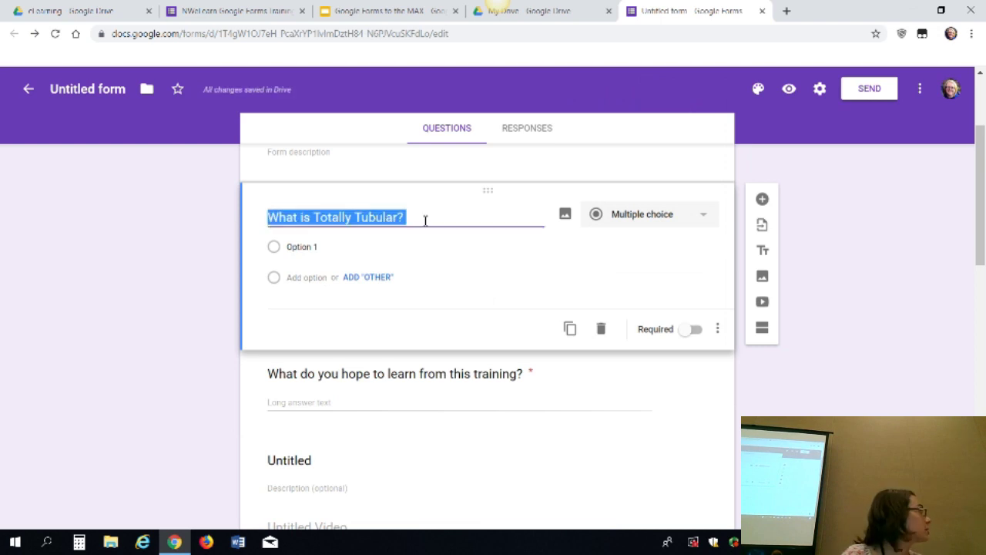
text(Do yo)
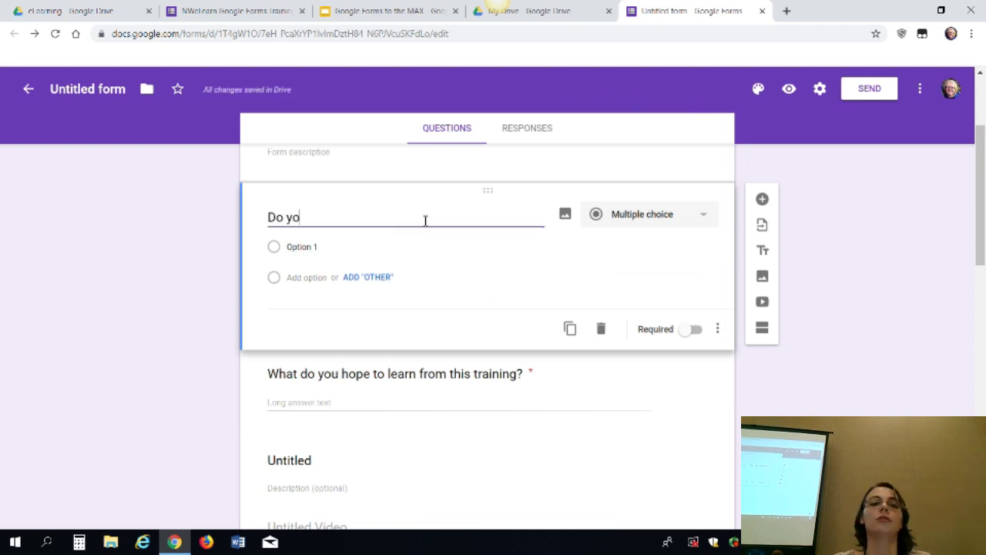
text(u want chick)
key(BackSpace)
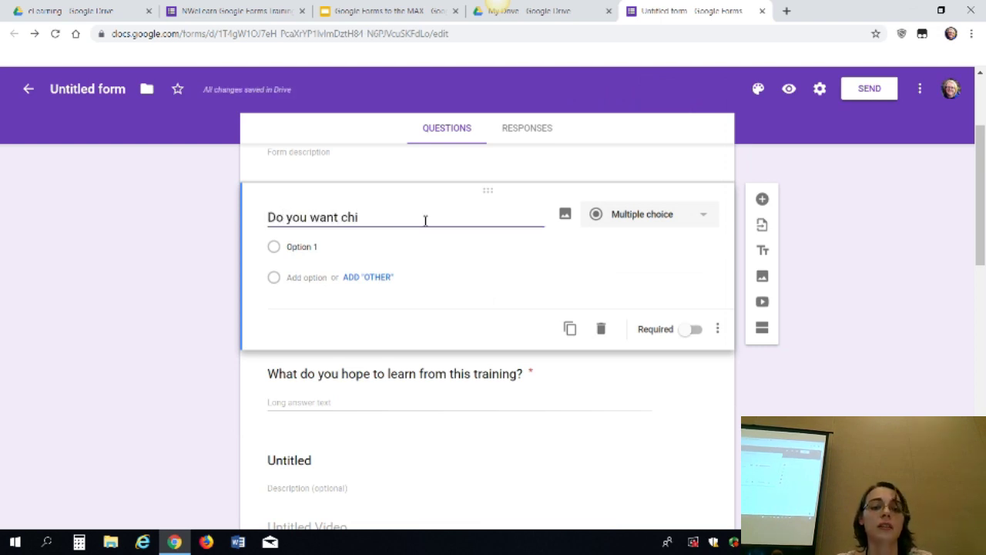
text(cken or beef?)
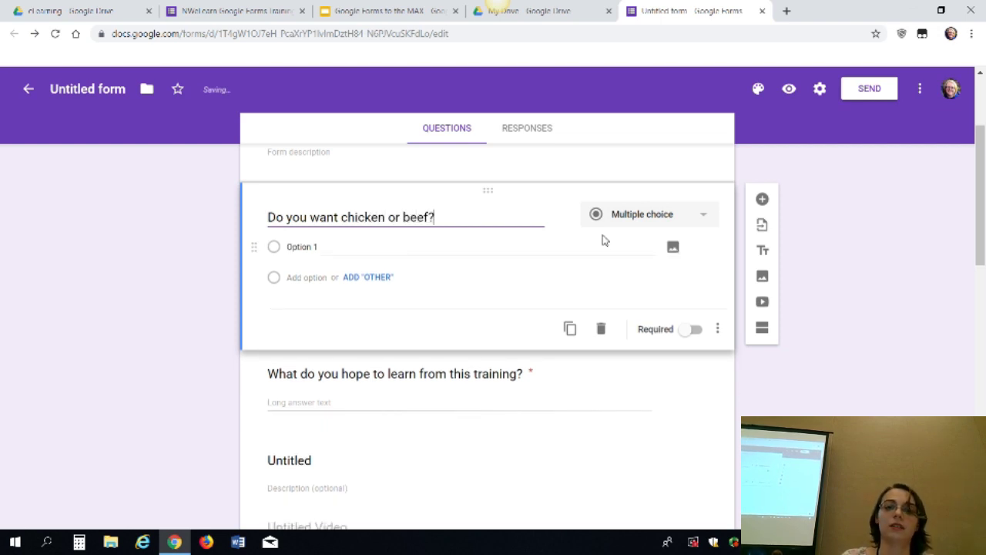
Turn it into a dropdown with the choices Chicken and Beef
click(658, 221)
click(656, 271)
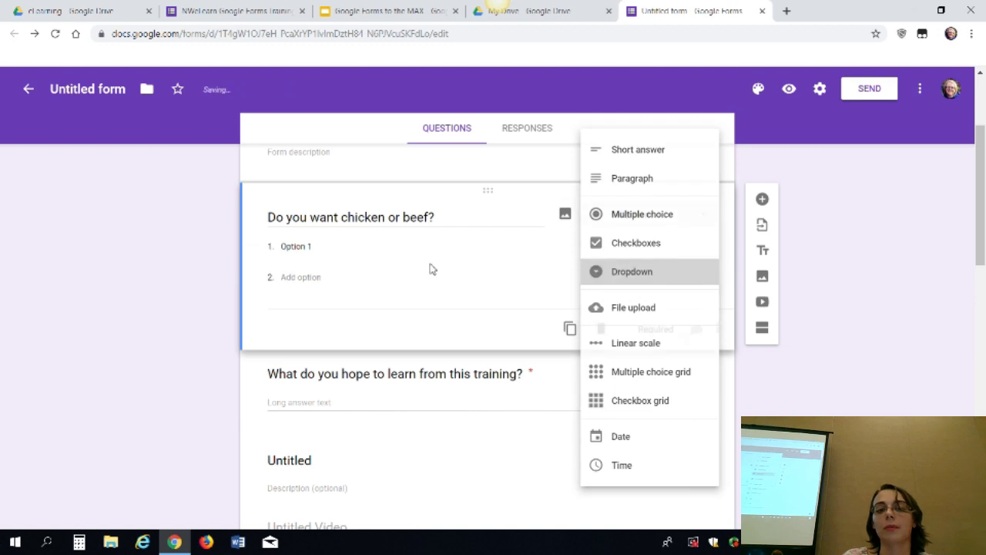
click(370, 253)
text(Chicken)
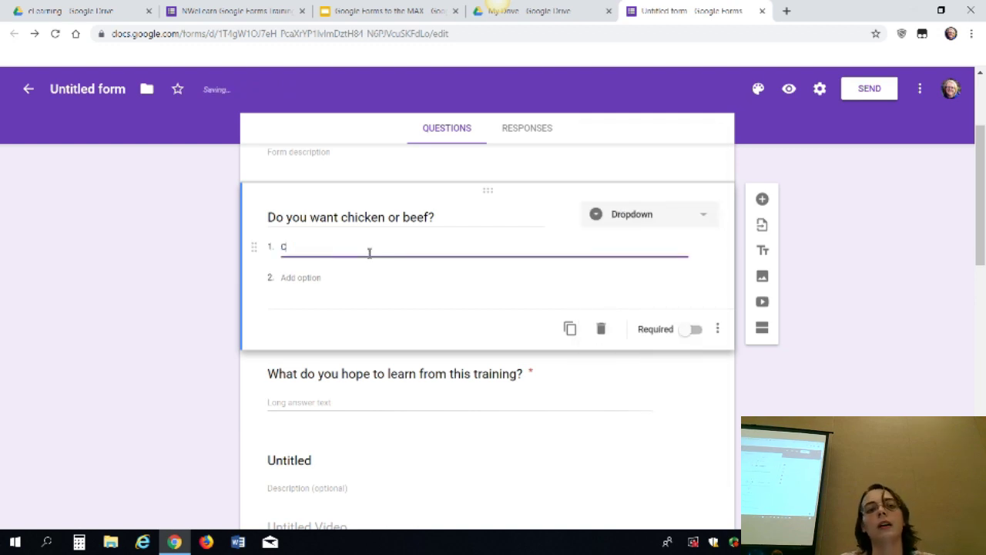
key(Return)
text(Beef)
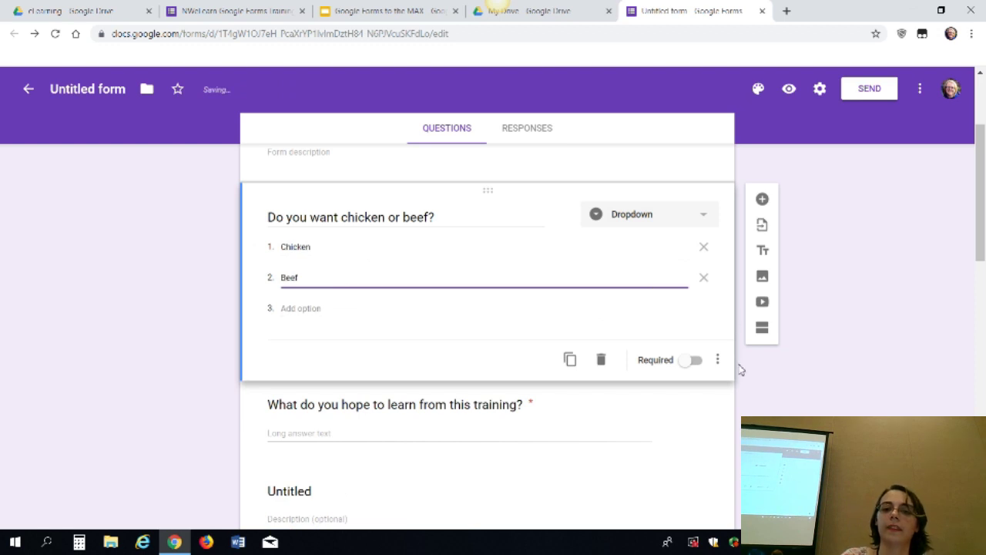
click(718, 361)
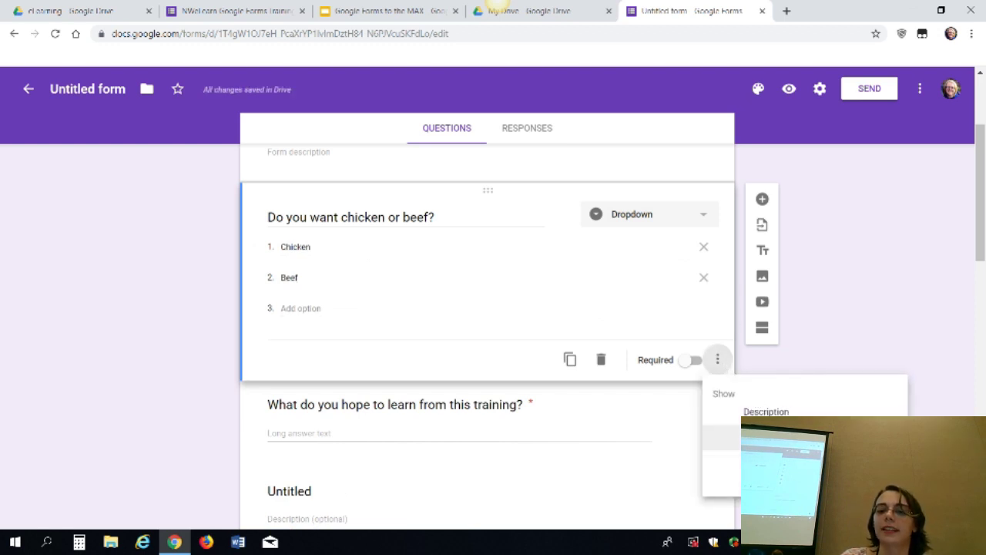
click(758, 437)
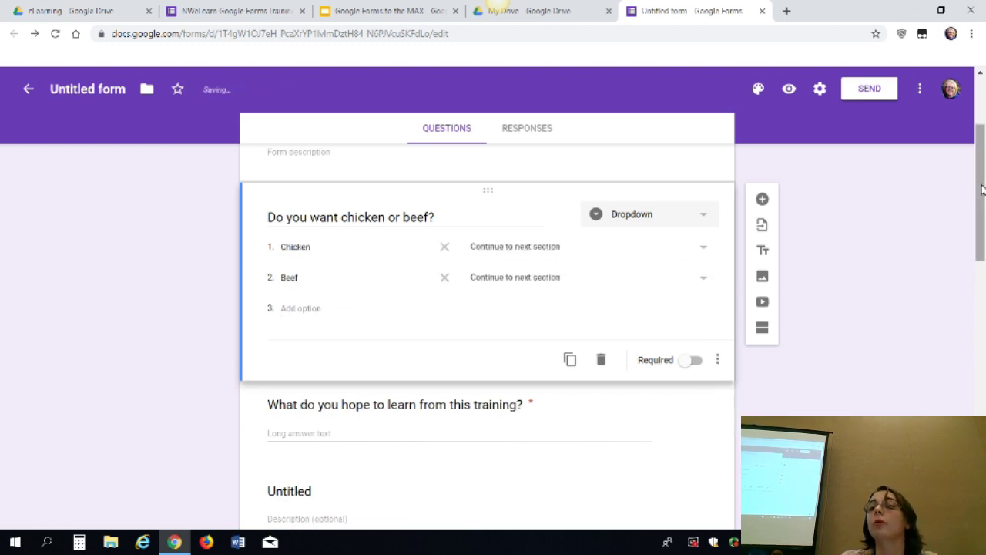
drag(981, 199, 964, 187)
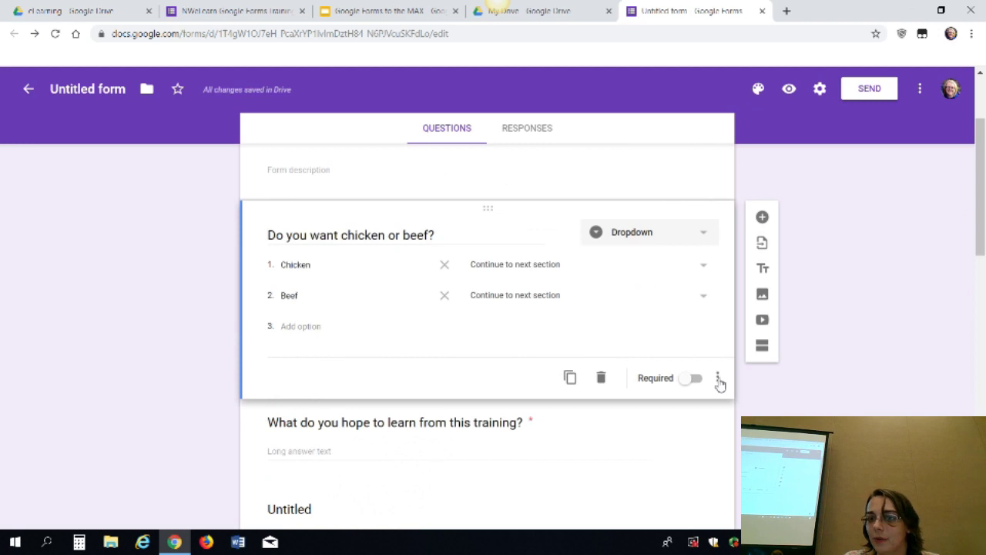
click(717, 377)
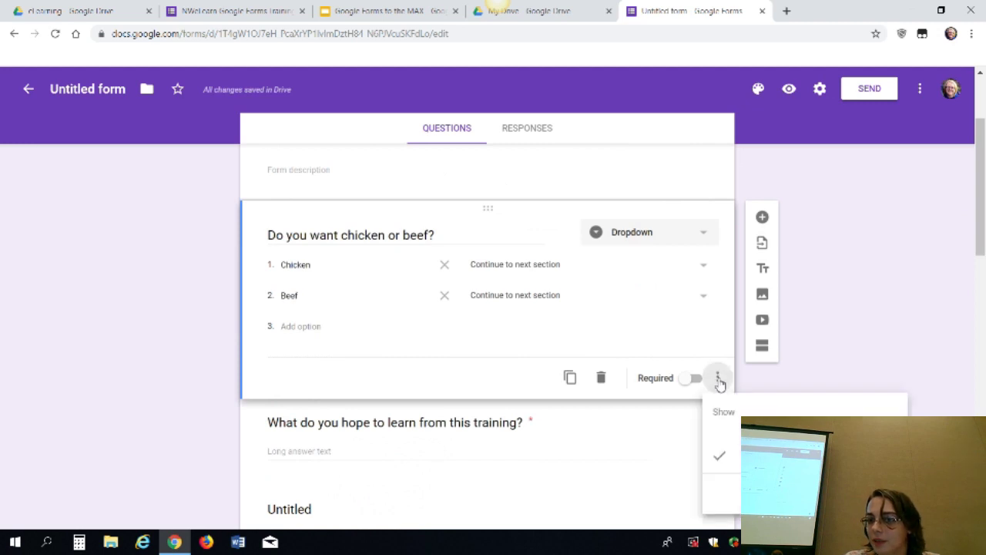
click(907, 311)
drag(978, 263, 982, 347)
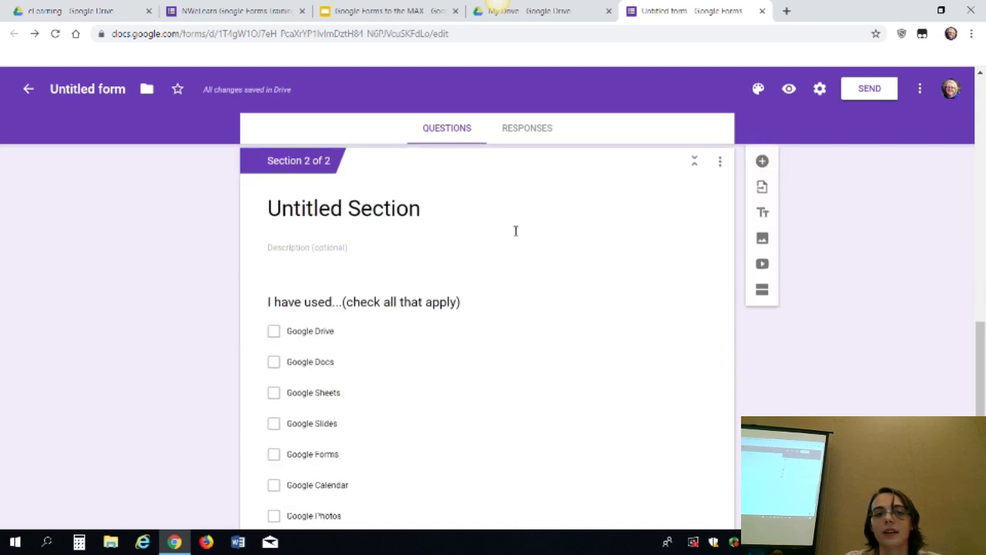
Rename Section 2 to 'Beef Section'
scroll(516, 229, down, 1)
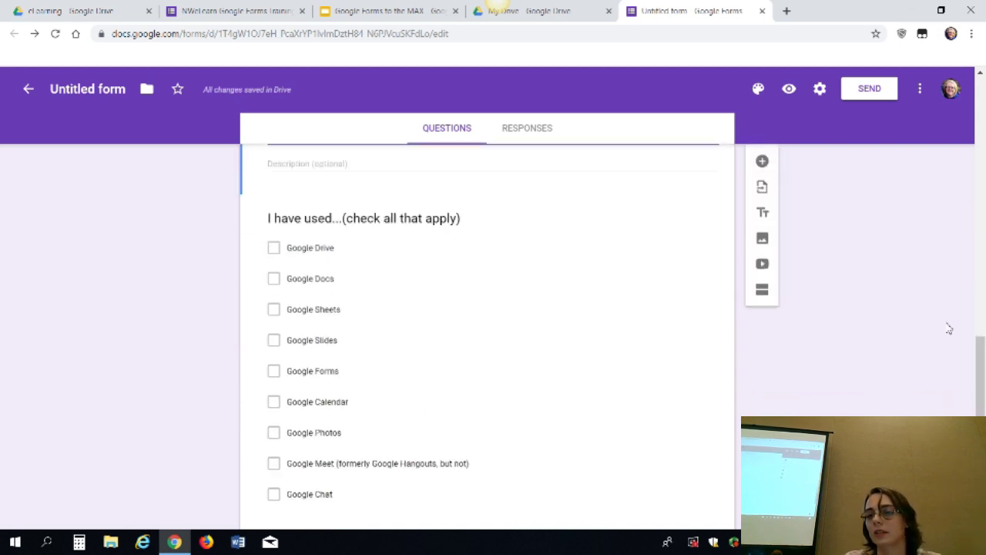
drag(980, 348, 982, 290)
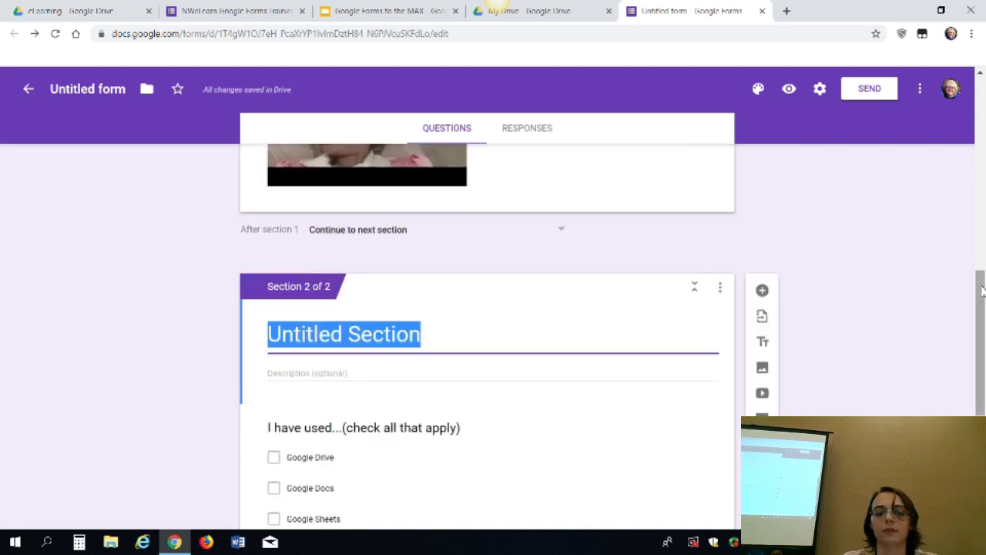
text(Beef Section)
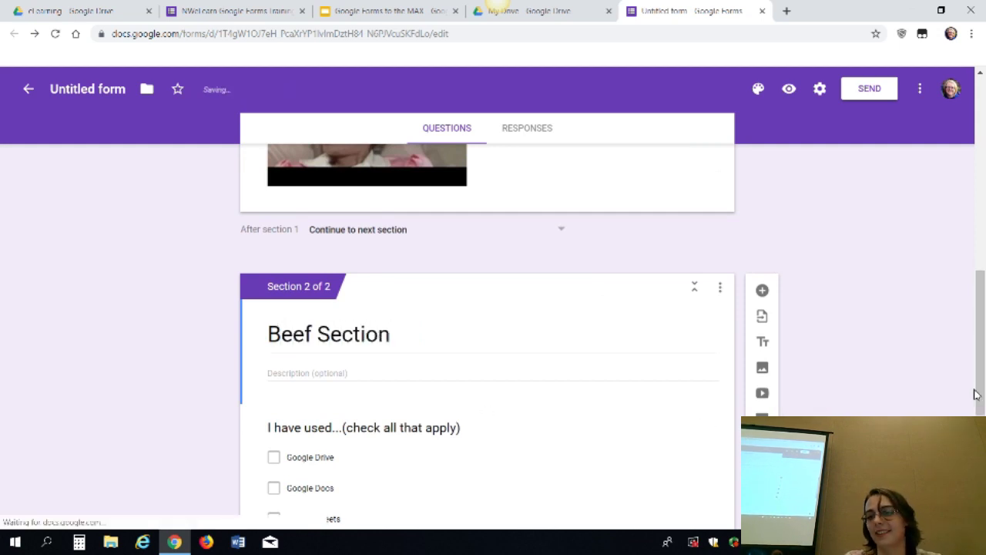
drag(976, 392, 977, 421)
scroll(485, 308, down, 3)
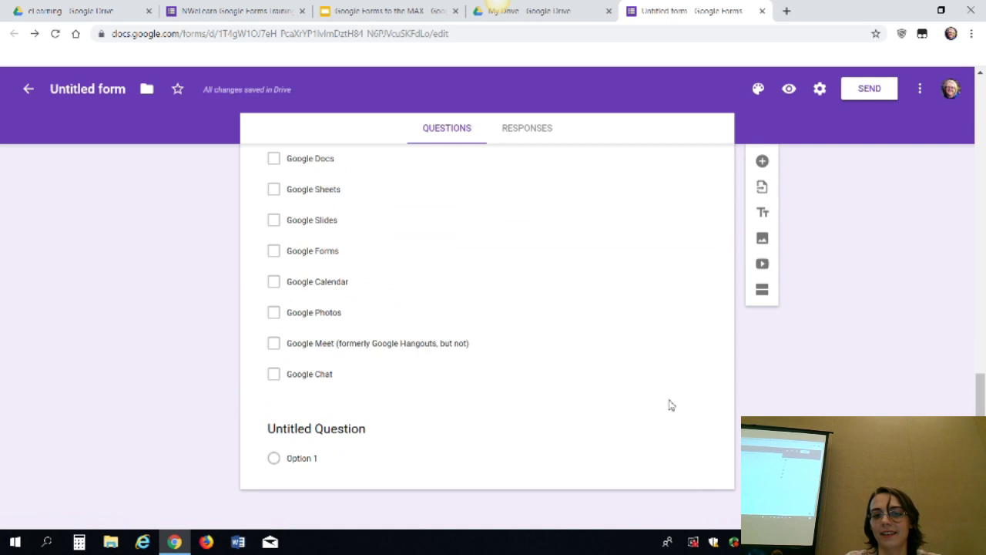
Delete the 'I have used' checkbox question from the Beef Section
click(639, 364)
click(638, 364)
click(601, 476)
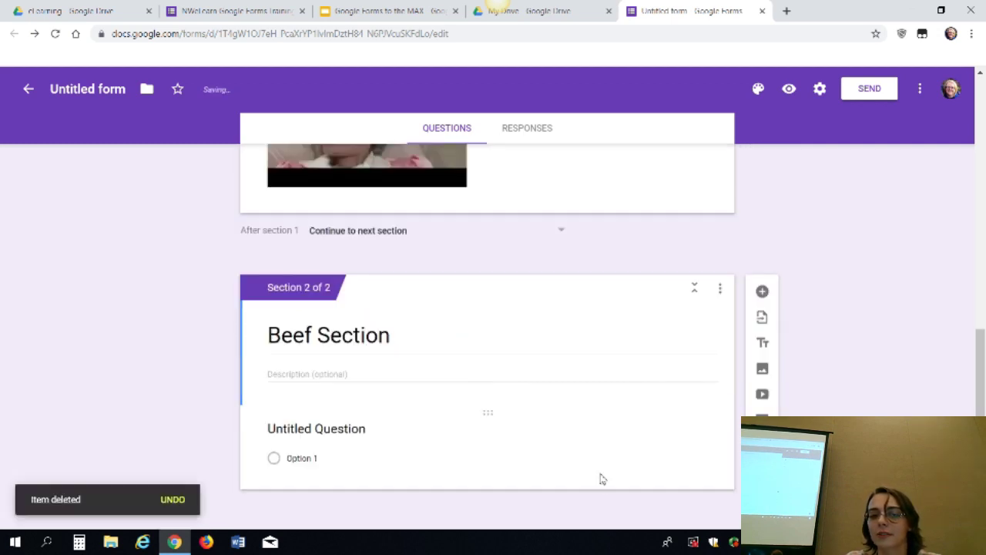
Title the multiple-choice question 'How do you want your beef?' with the option Medium Rare
click(368, 433)
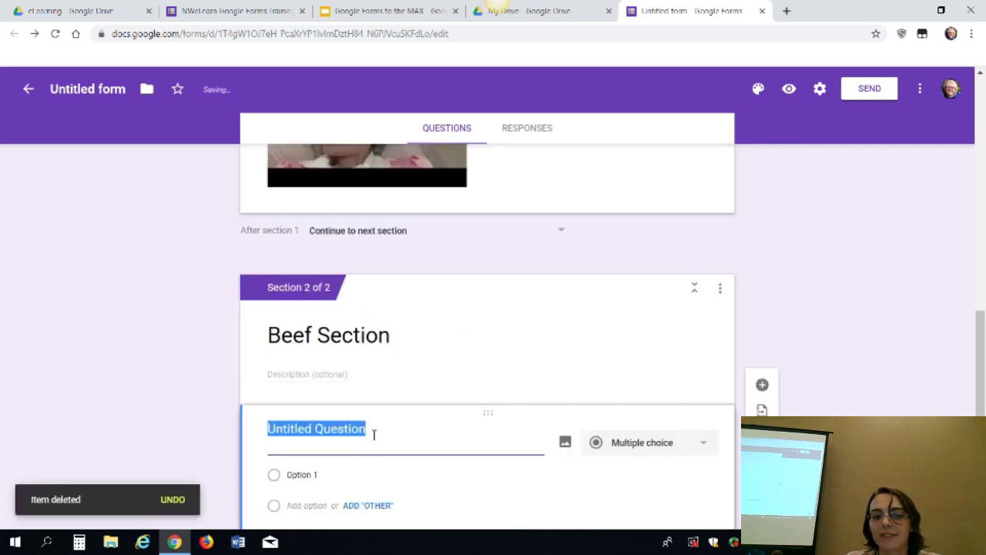
click(685, 440)
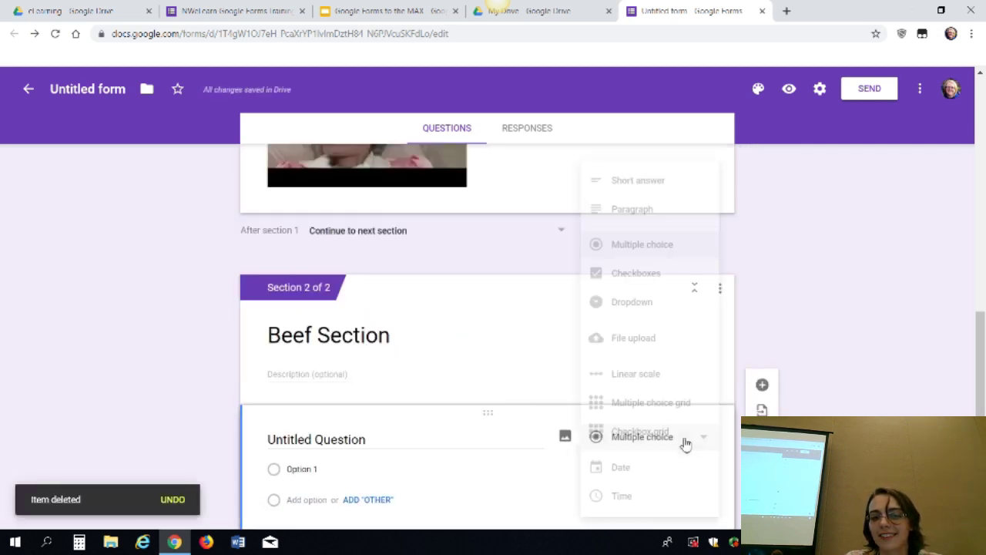
click(423, 372)
click(361, 448)
text(How)
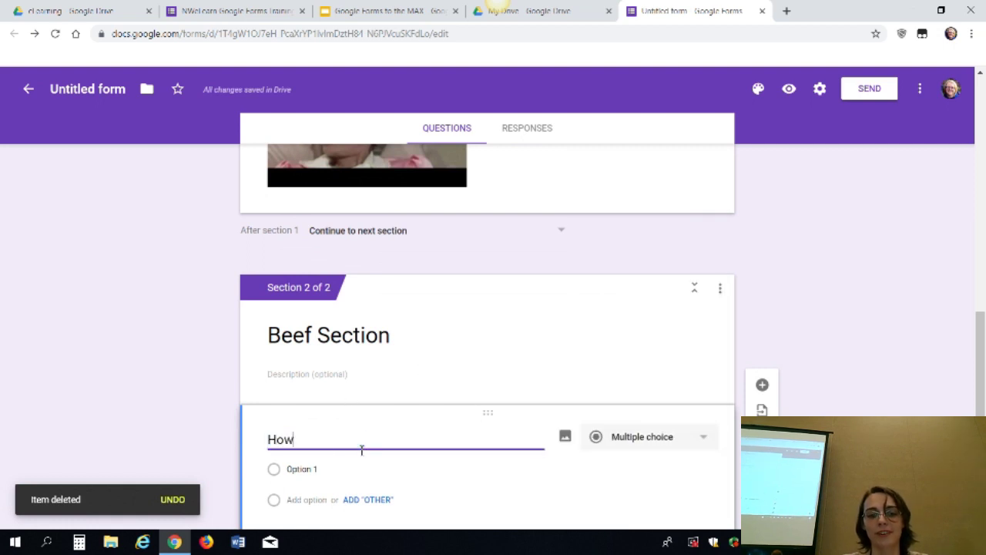
text( do you want your )
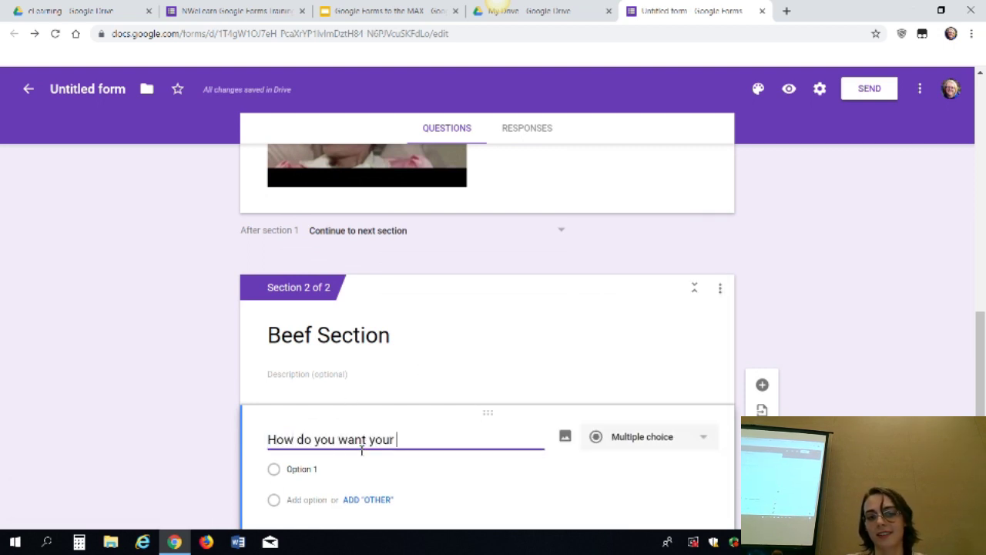
text(beef?)
key(Tab)
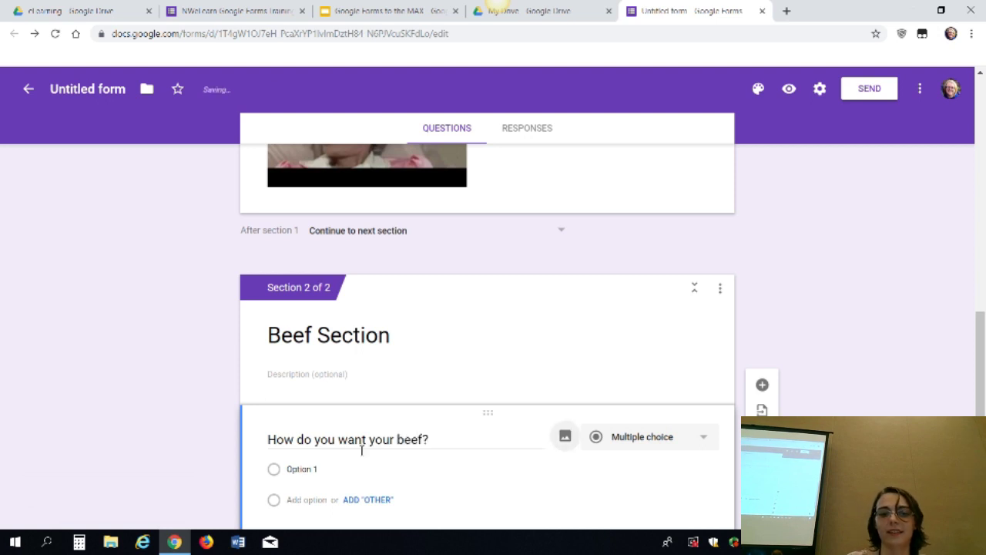
click(347, 475)
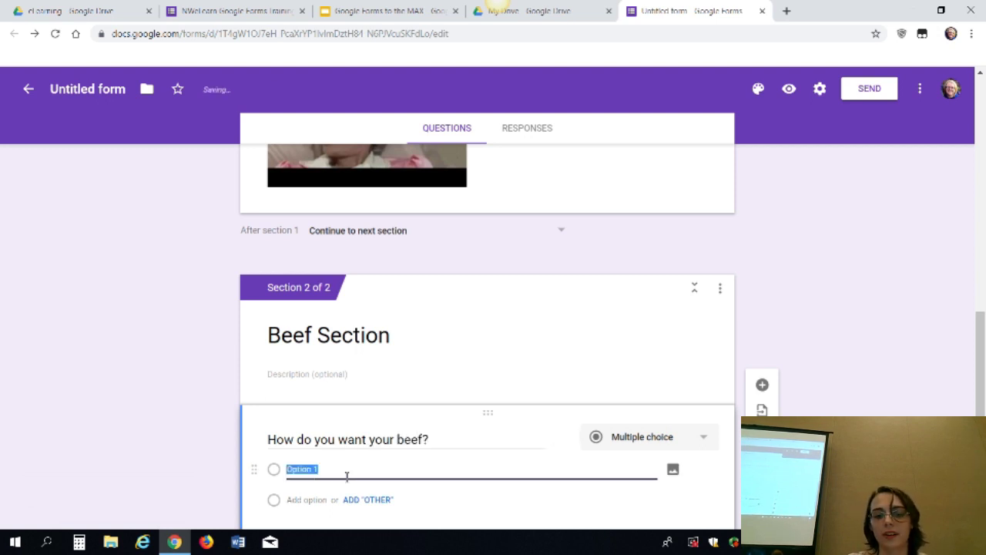
text(Medium Ra)
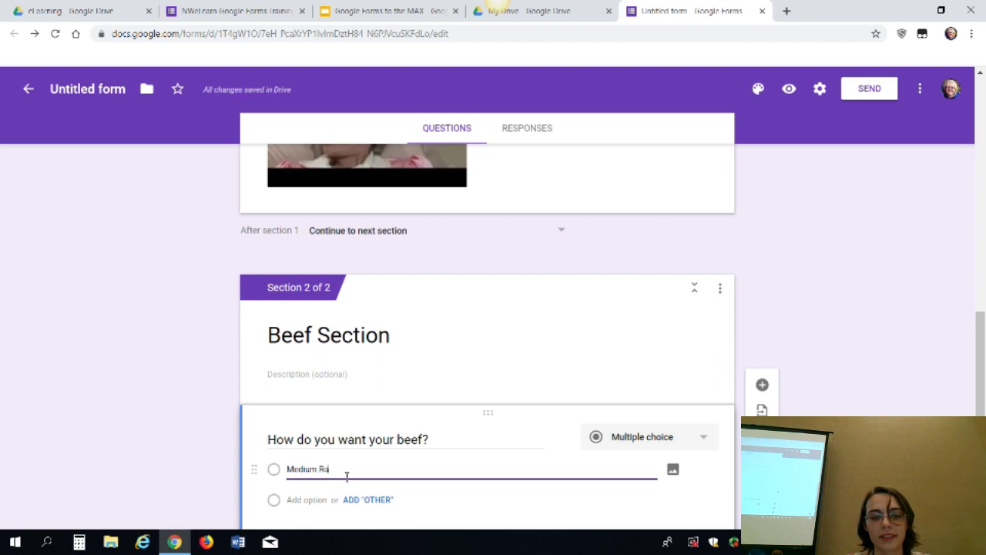
text(re)
click(205, 436)
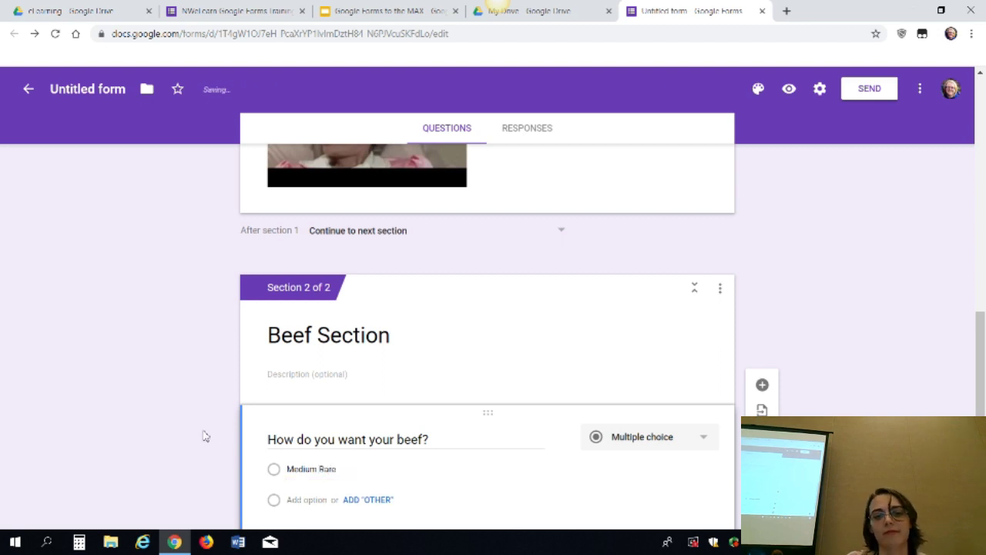
scroll(205, 436, down, 1)
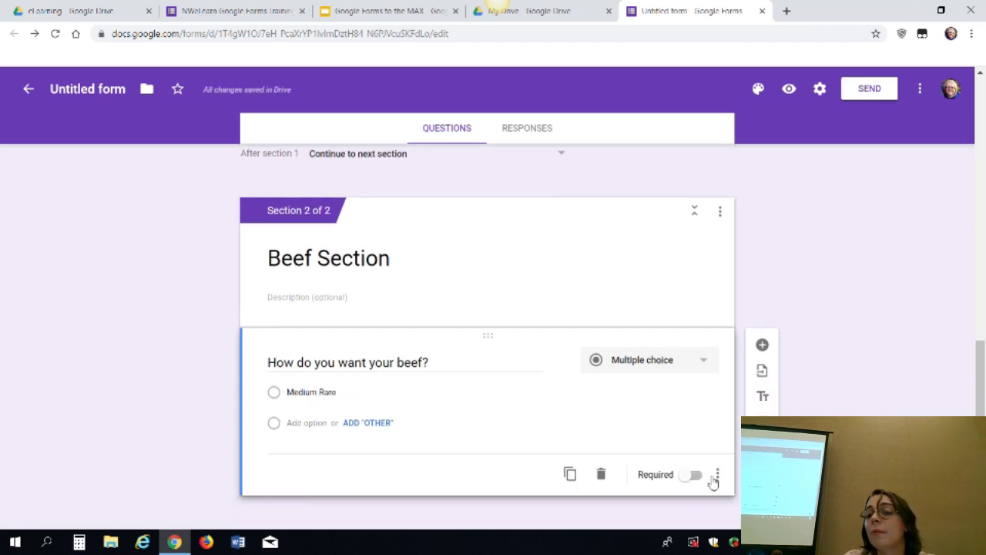
Add a new section after the Beef Section titled 'Chicken Section'
click(762, 473)
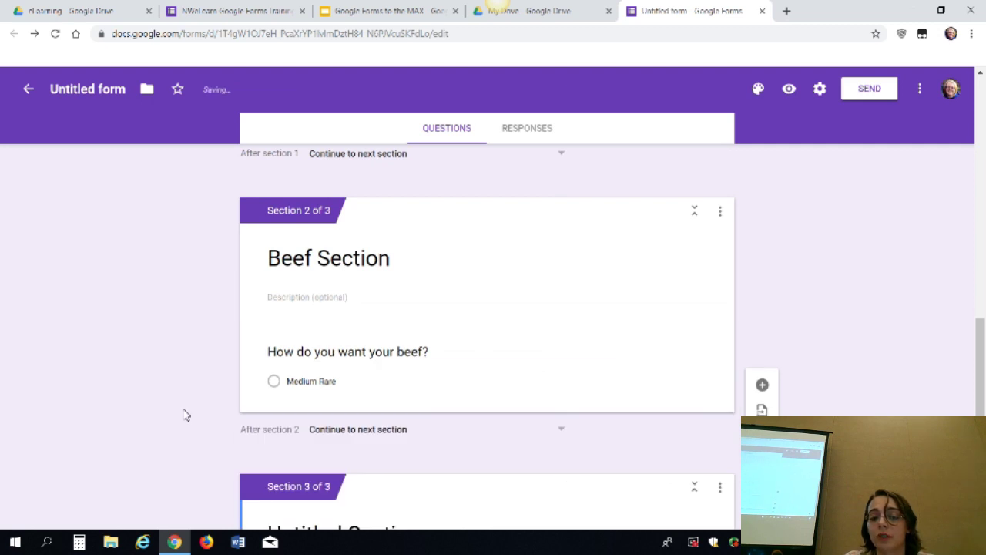
click(308, 419)
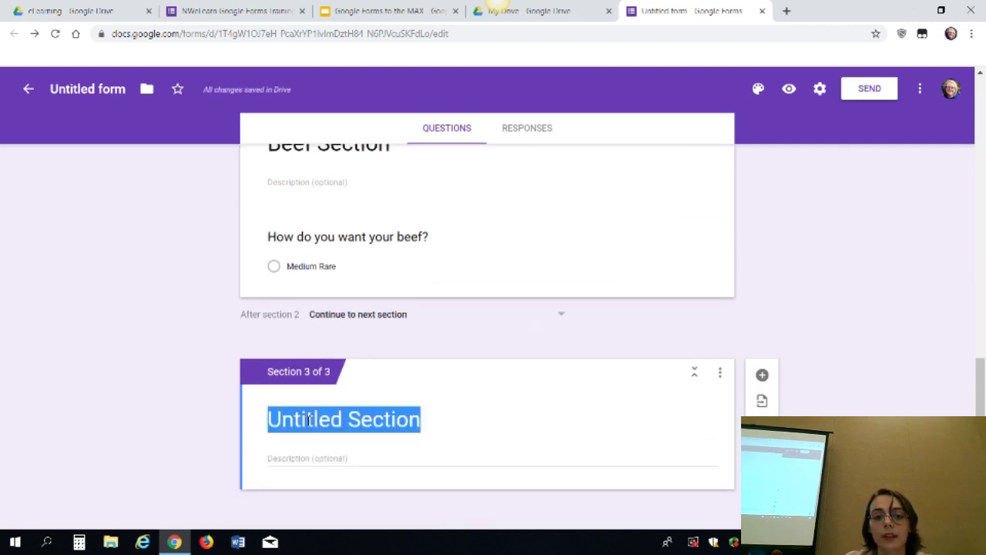
text(Chicken Sec)
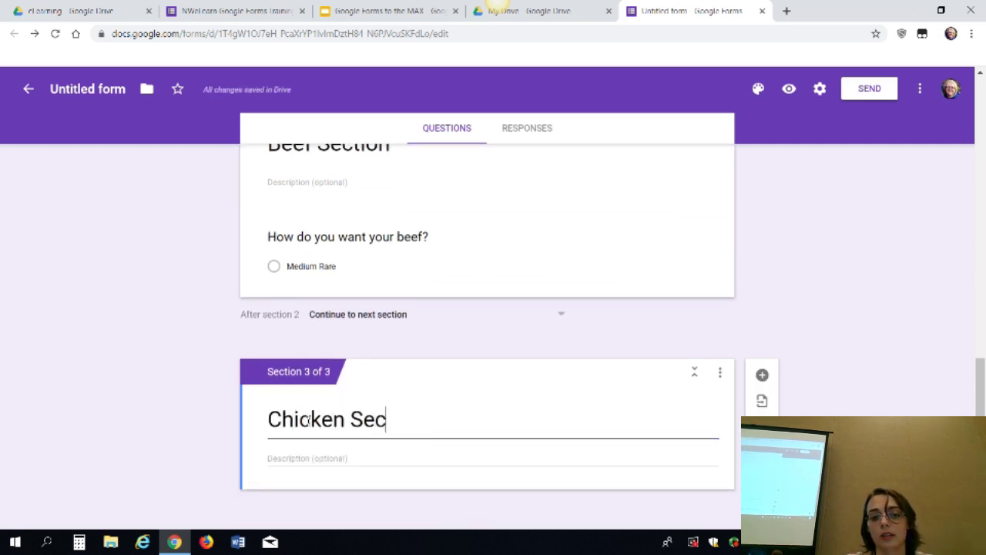
text(tion)
key(Tab)
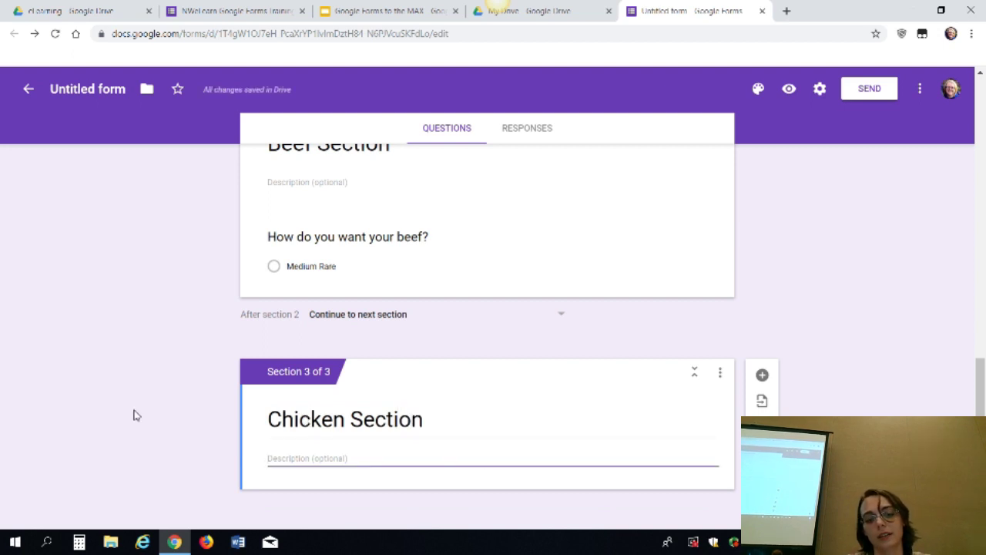
Add the question 'What do you want on your chicken?' with Cheese as its first option
click(762, 374)
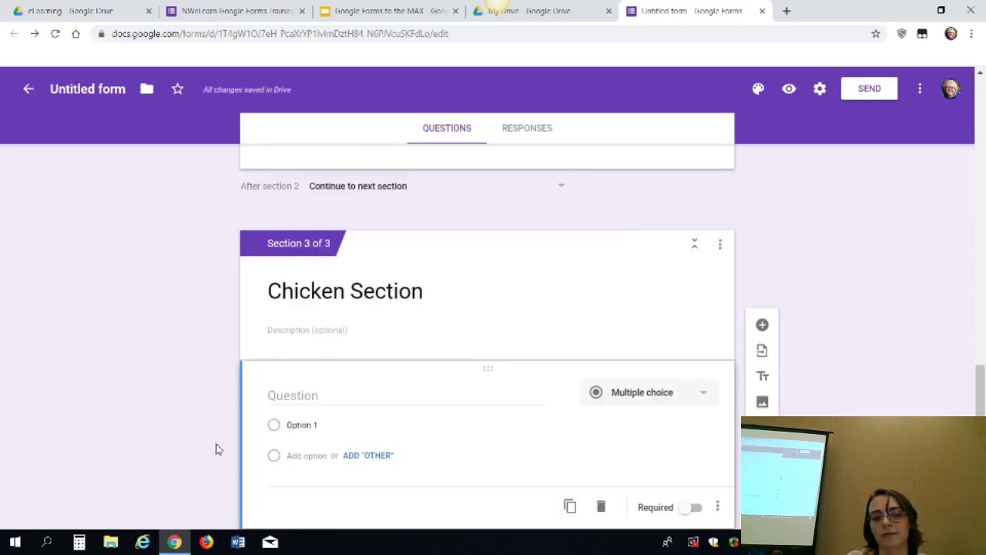
click(313, 402)
text(What do y)
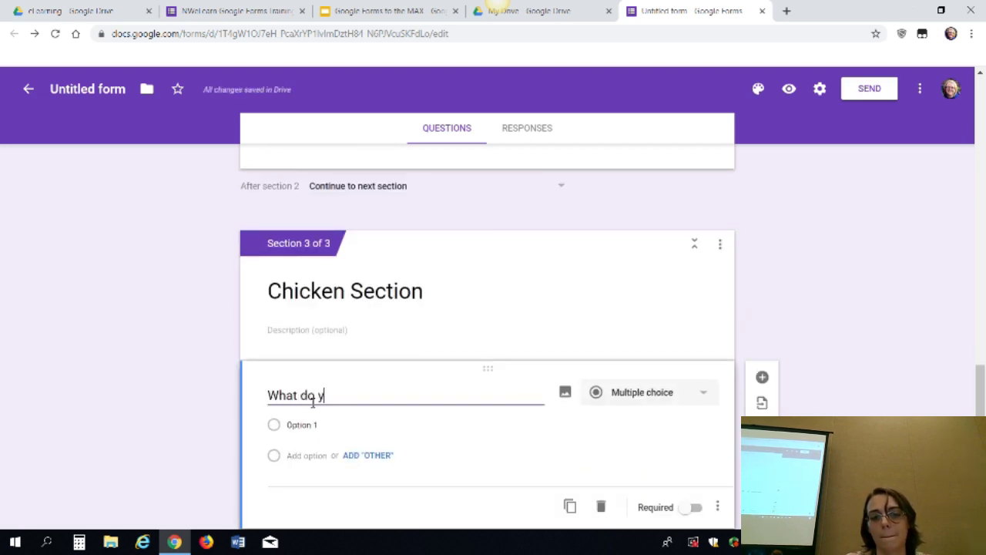
text(ou want on your)
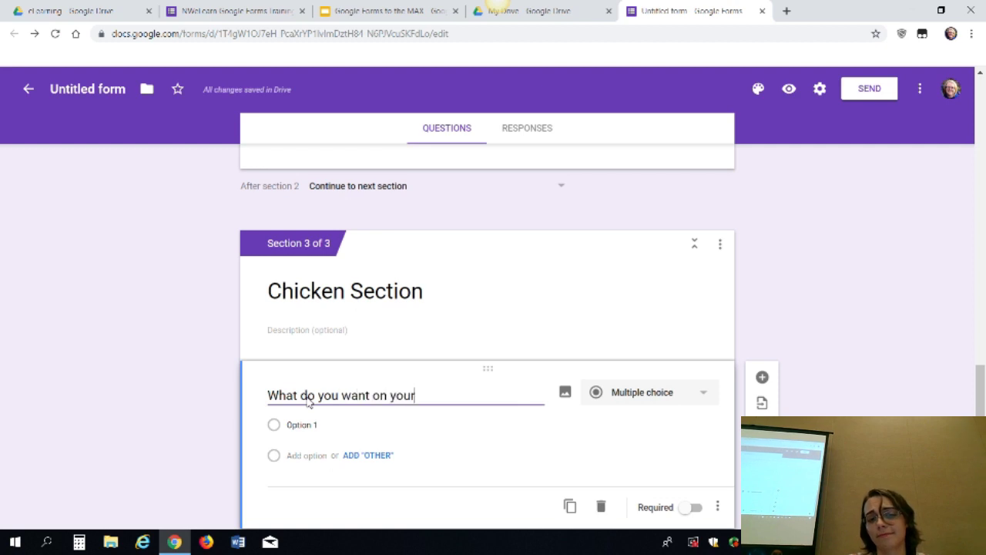
text( checken?)
key(Tab)
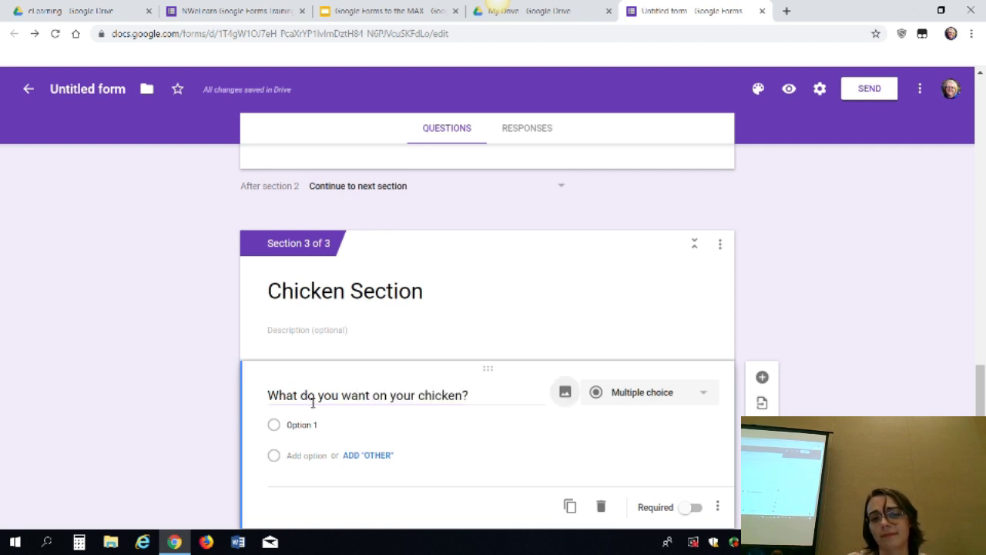
click(304, 425)
text(Chees)
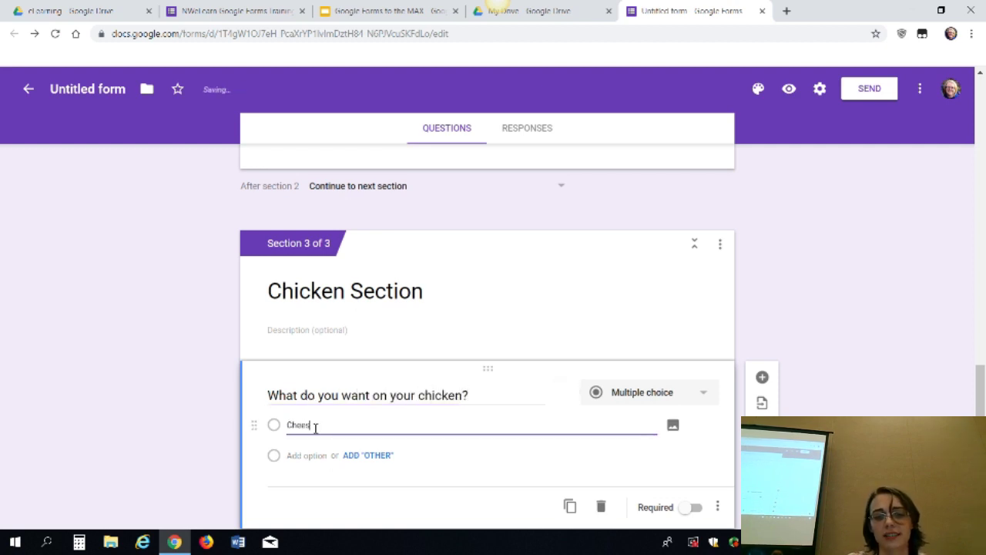
text(e)
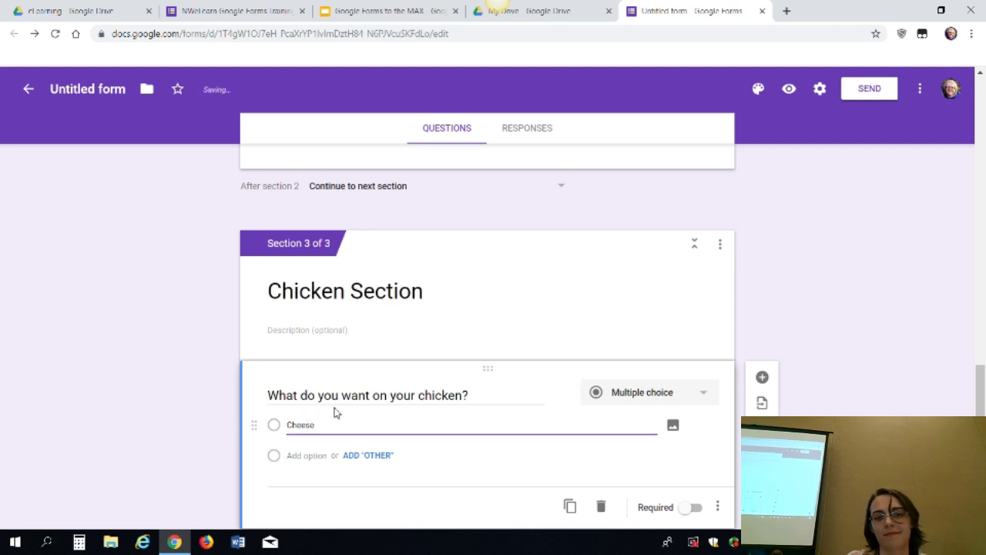
click(842, 268)
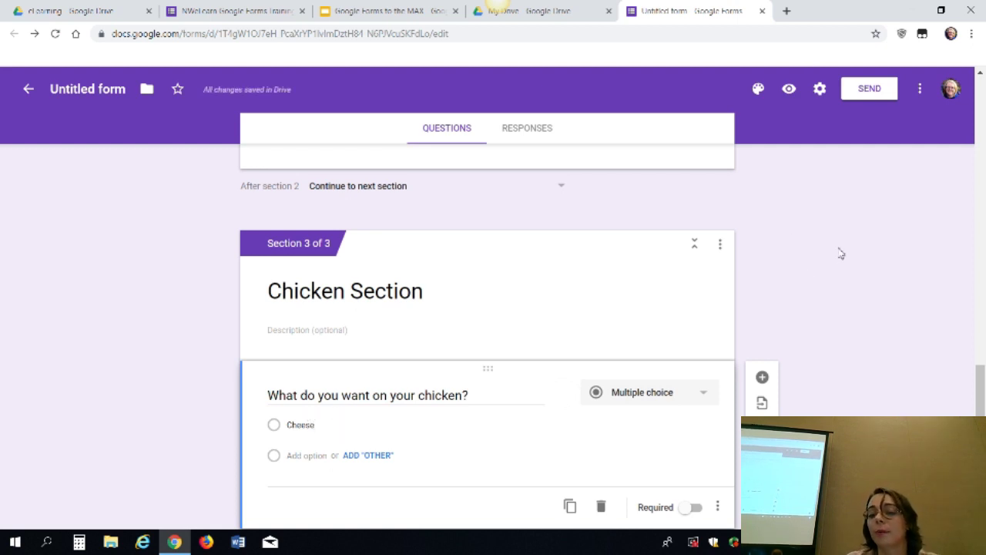
scroll(841, 254, up, 1)
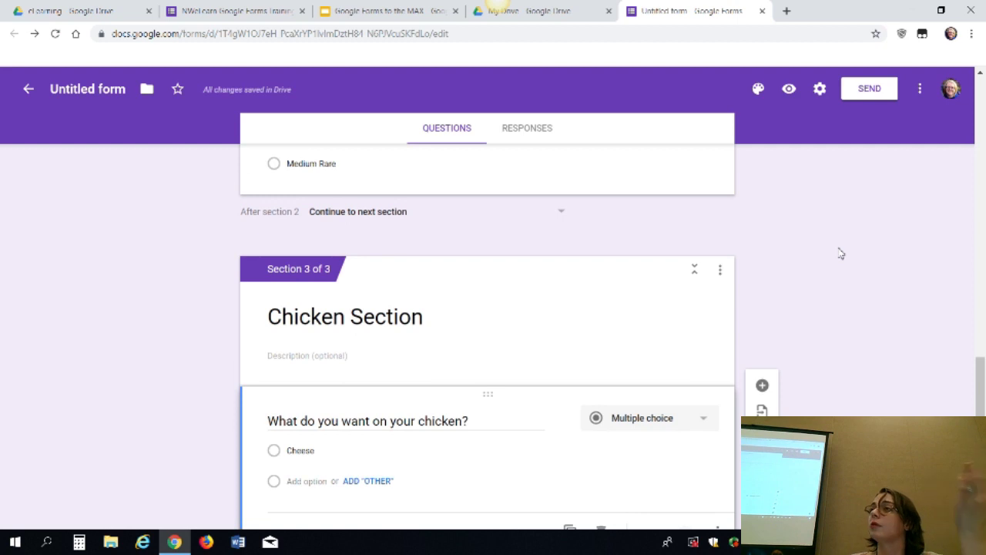
On 'Do you want chicken or beef?', send Chicken to section 3 and Beef to section 2
scroll(841, 253, up, 6)
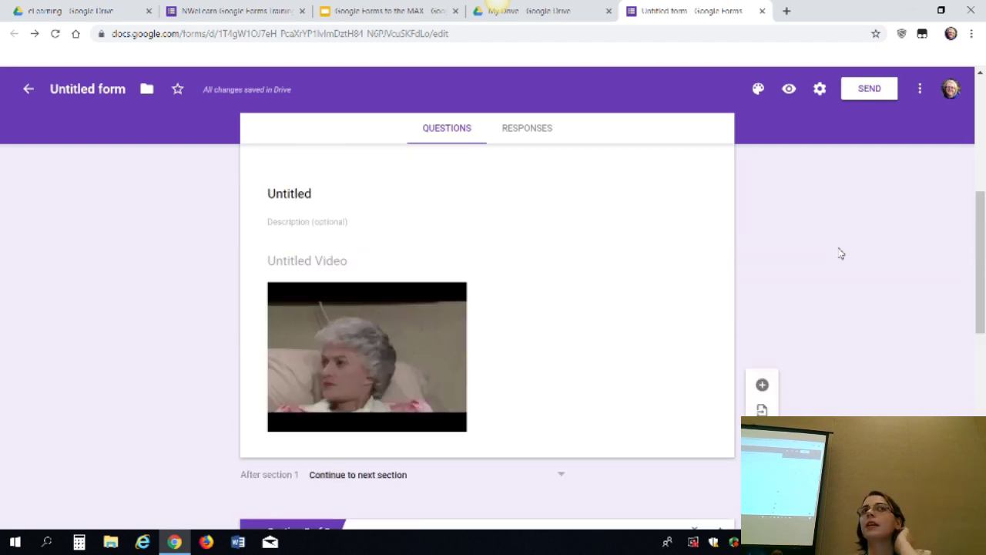
scroll(840, 254, up, 5)
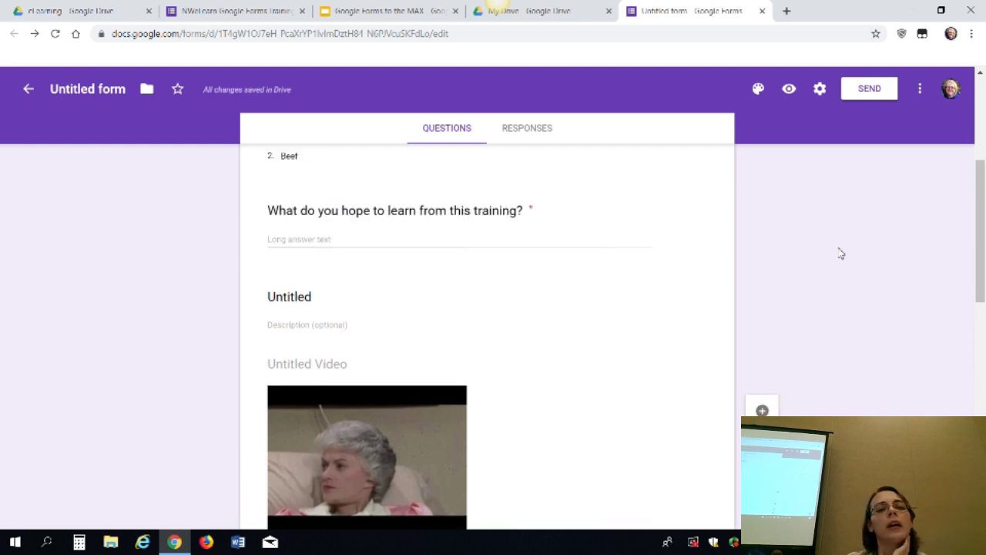
click(529, 392)
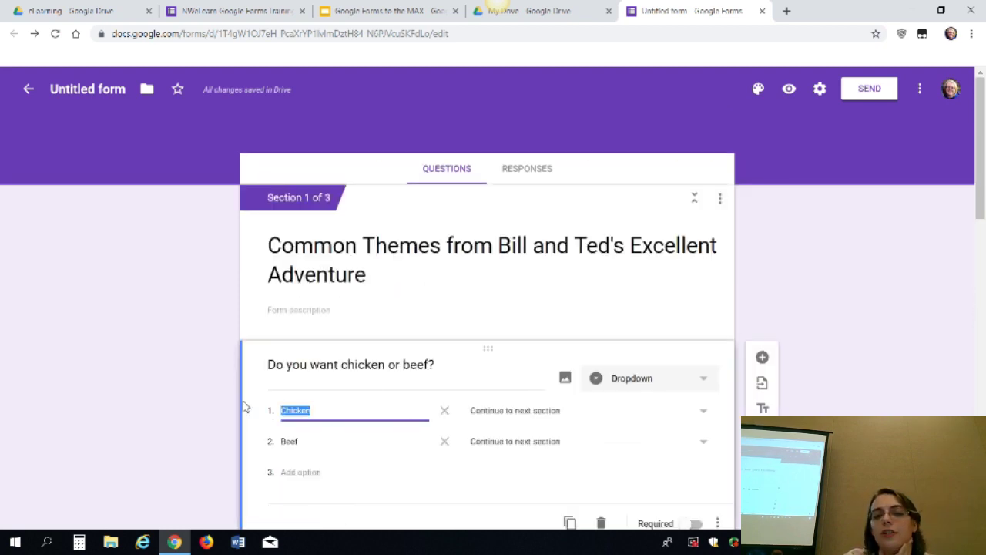
click(660, 416)
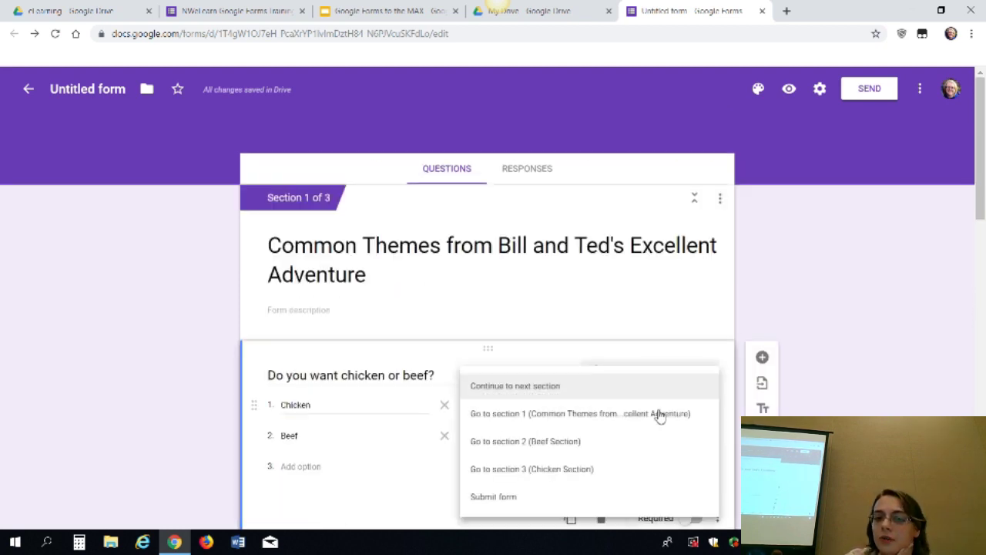
click(571, 477)
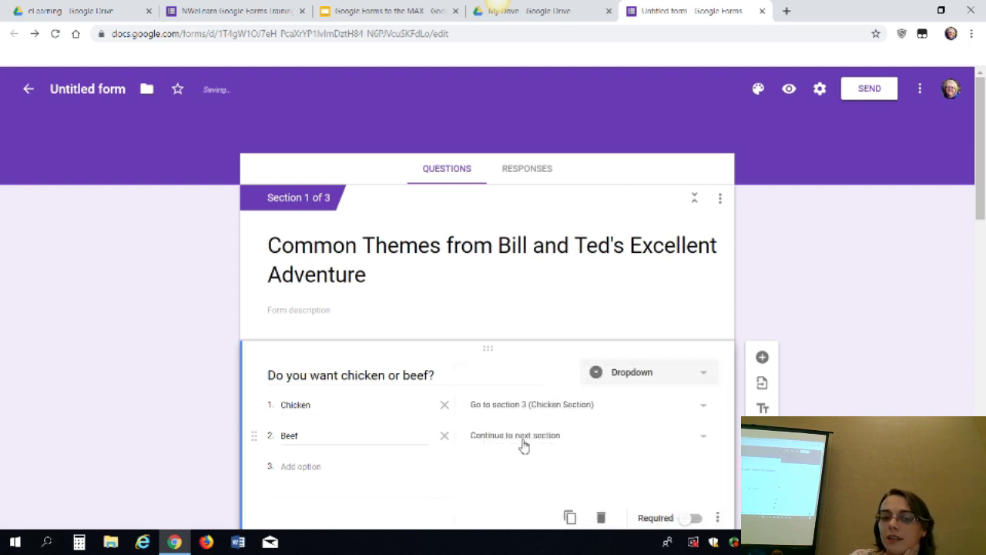
click(524, 435)
click(560, 442)
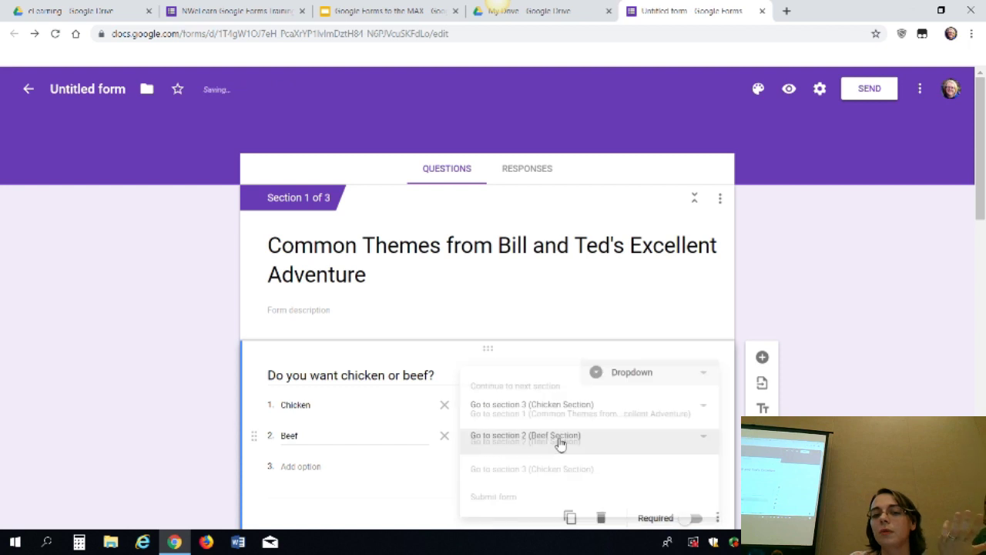
scroll(844, 394, down, 1)
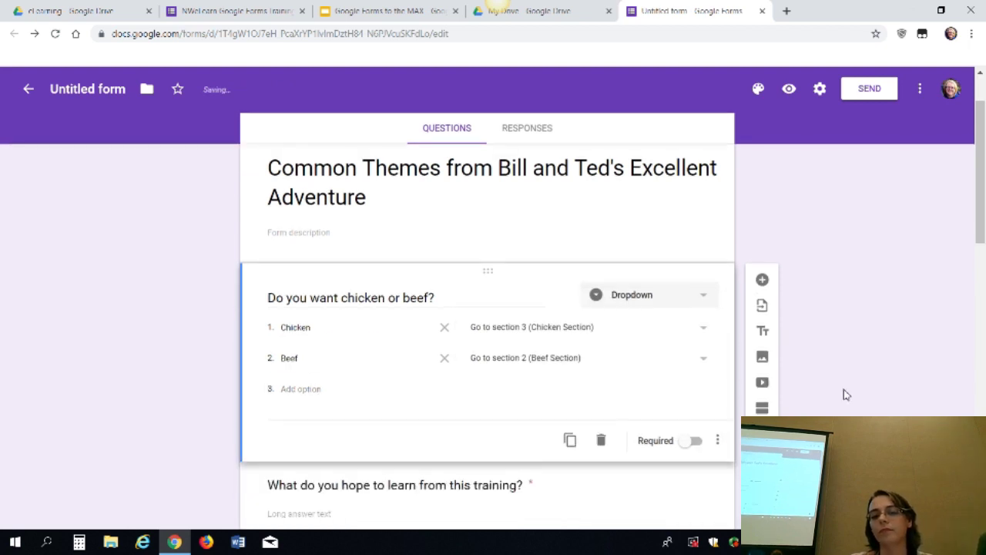
scroll(843, 395, down, 3)
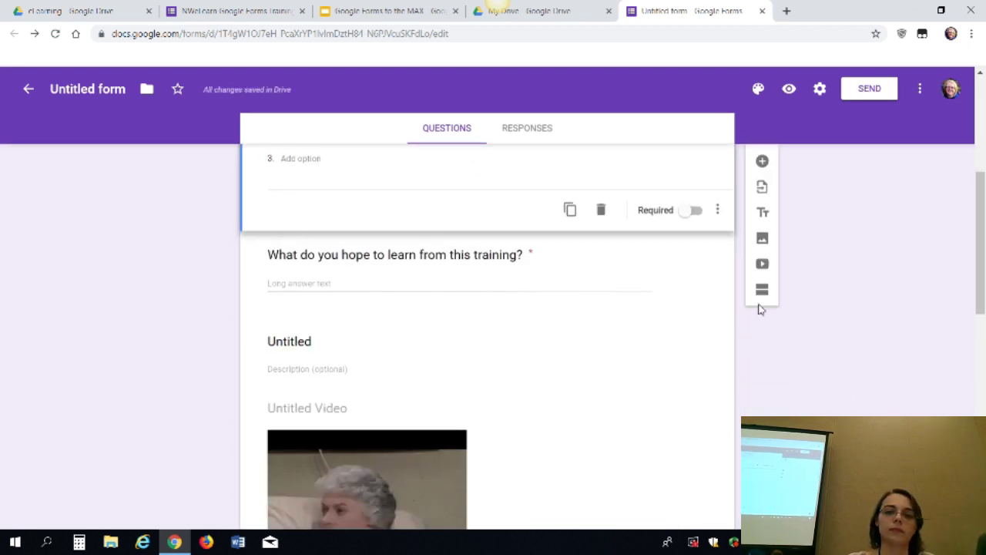
Delete the 'What do you hope to learn from this training?' question and the untitled video
click(667, 272)
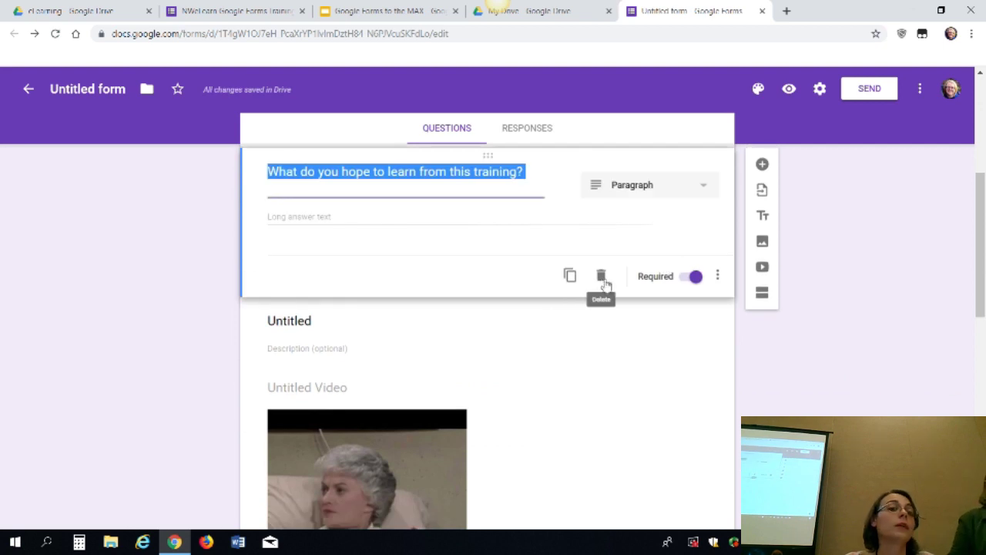
click(601, 277)
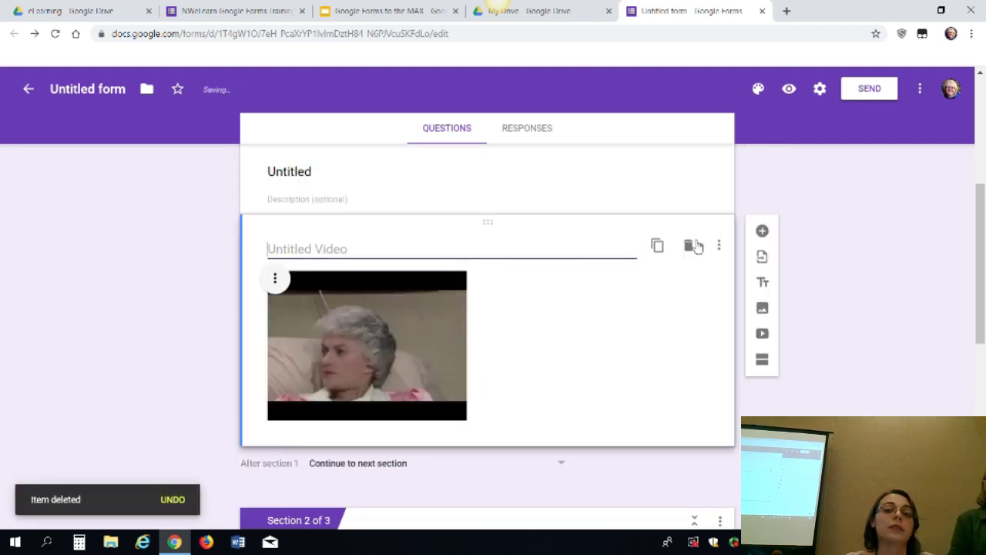
click(692, 246)
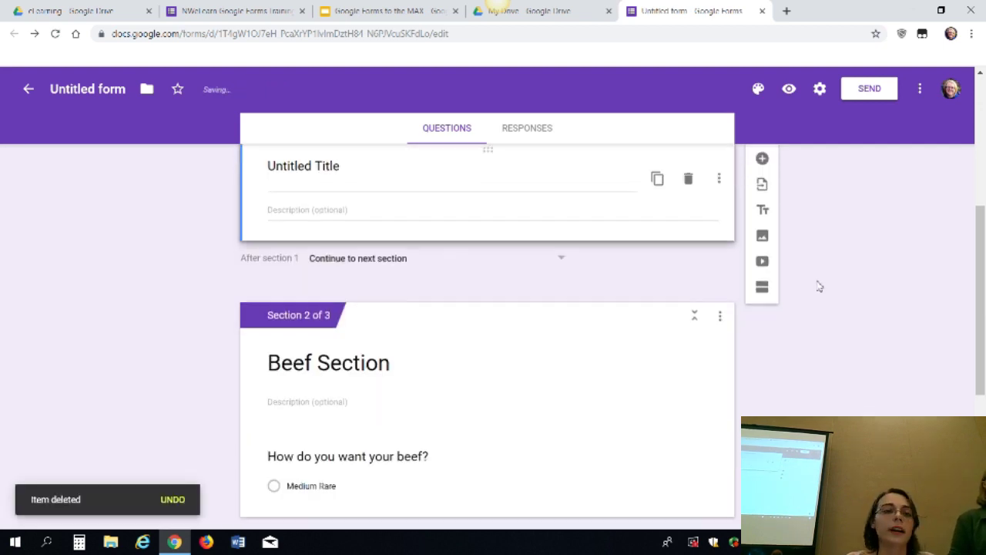
scroll(819, 287, up, 4)
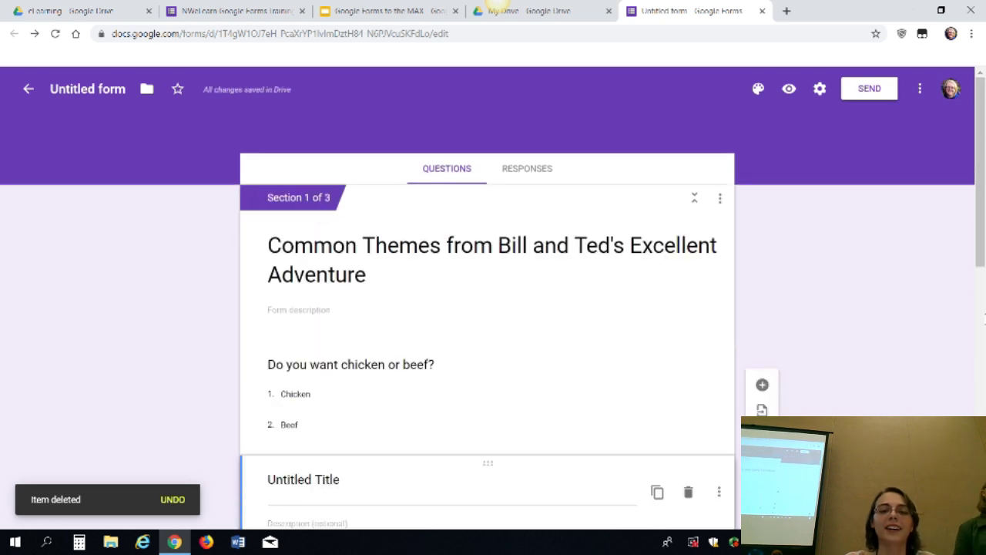
click(489, 389)
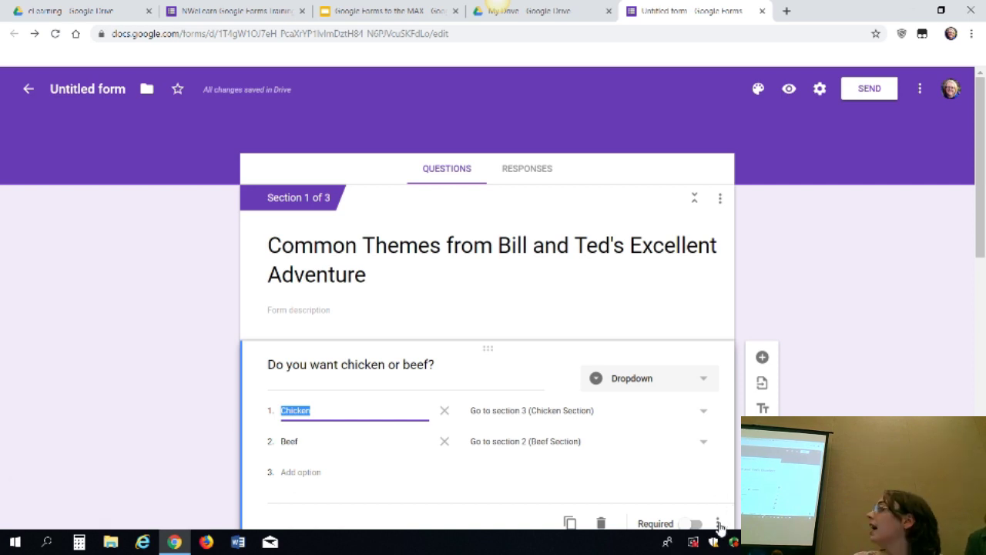
key(Return)
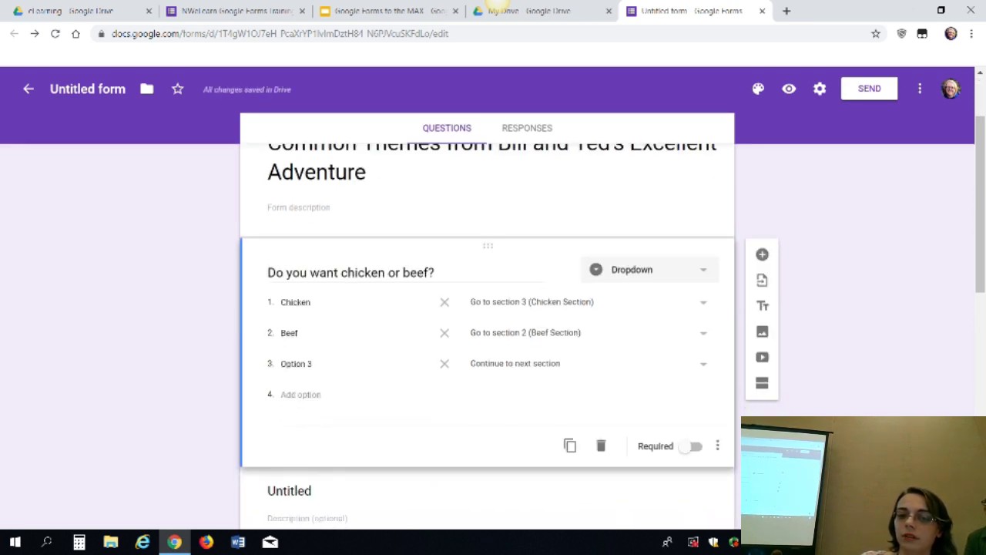
click(445, 363)
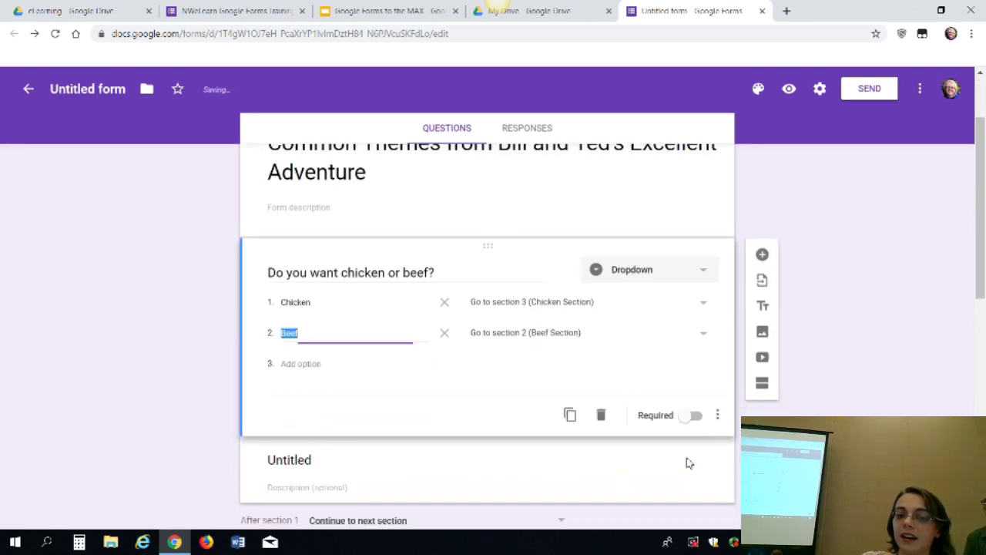
click(718, 416)
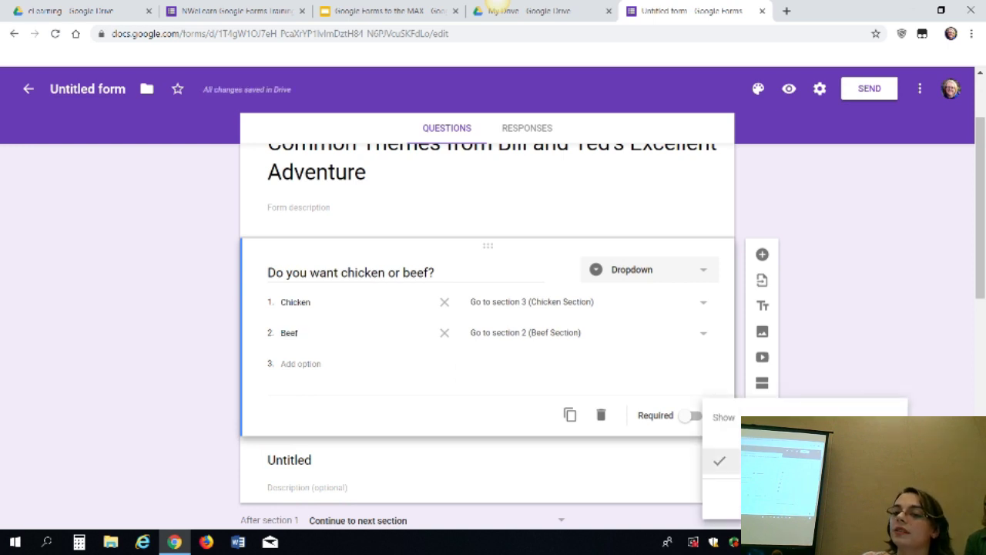
click(899, 290)
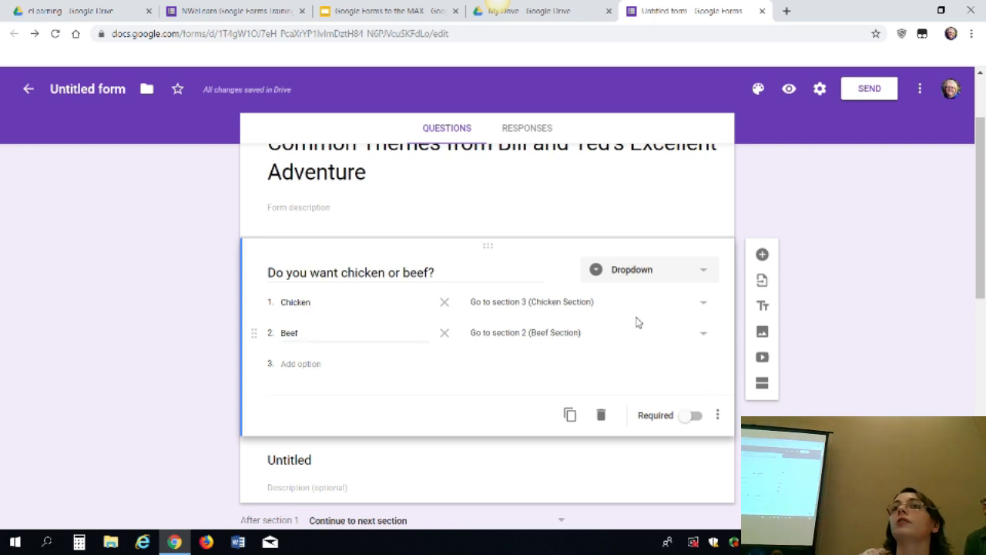
click(550, 307)
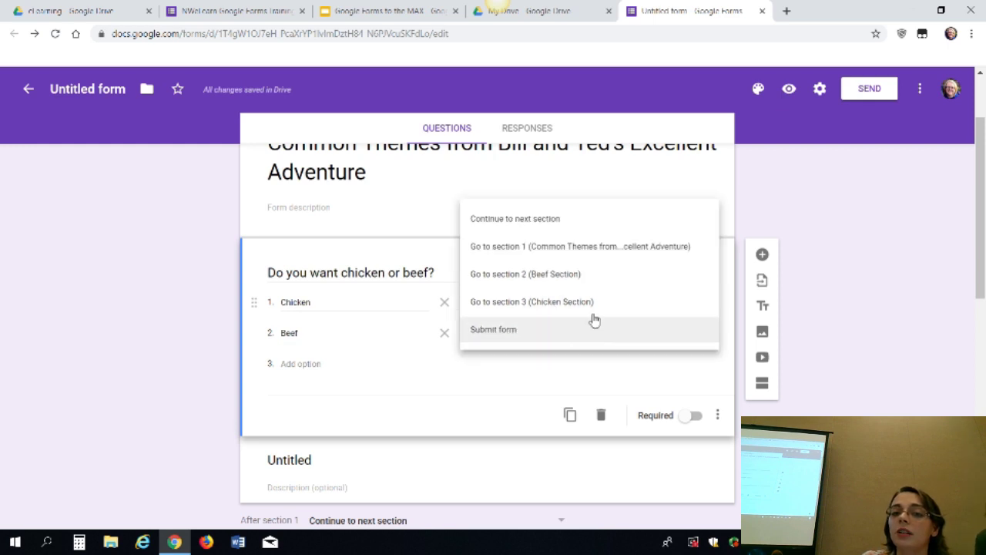
click(632, 305)
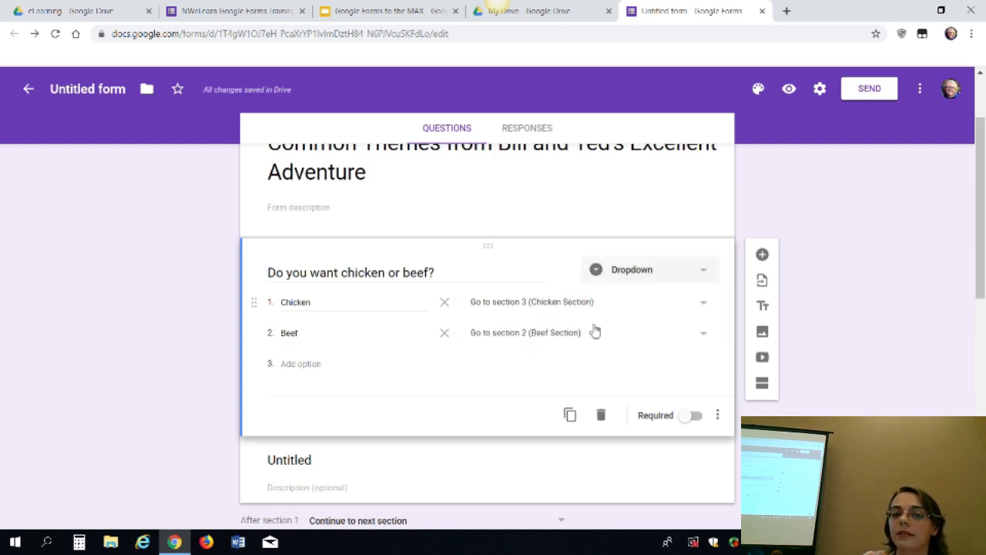
click(591, 340)
click(592, 340)
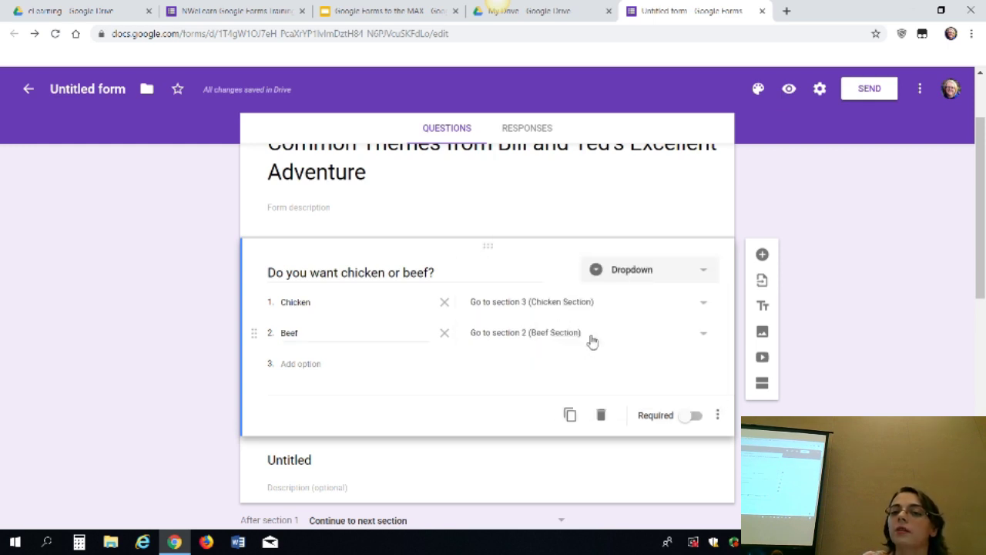
Preview the form, answer Chicken and pick Cheese, then close the preview
click(790, 90)
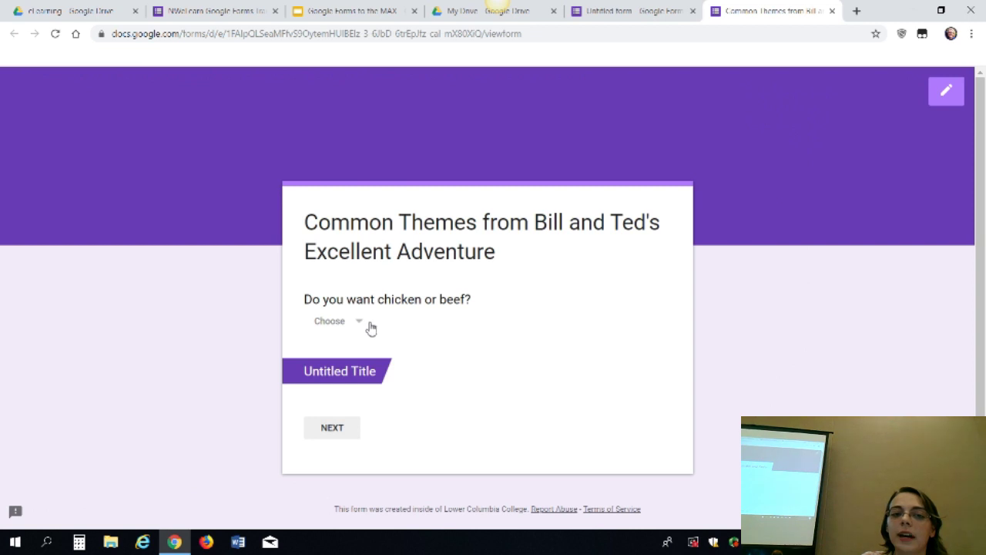
click(365, 323)
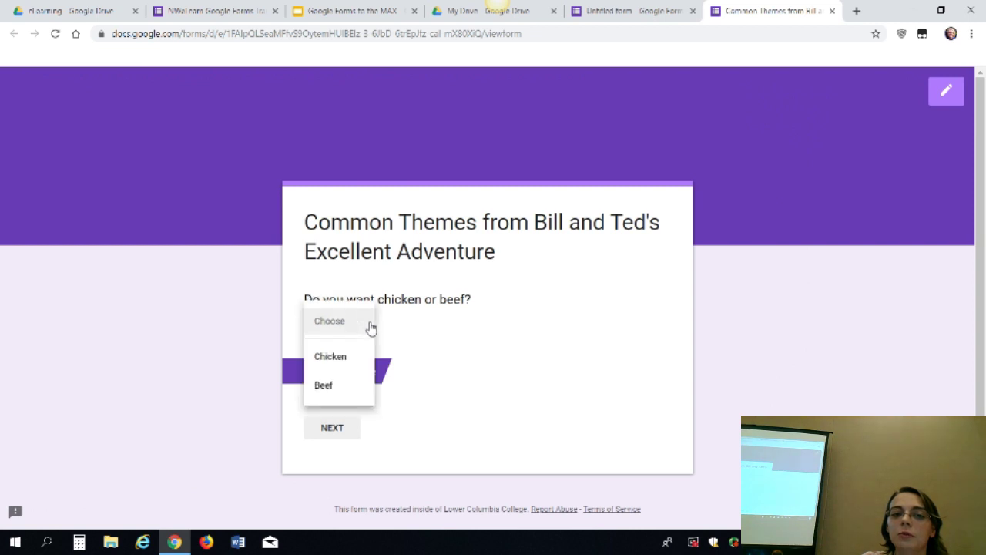
click(348, 361)
click(353, 434)
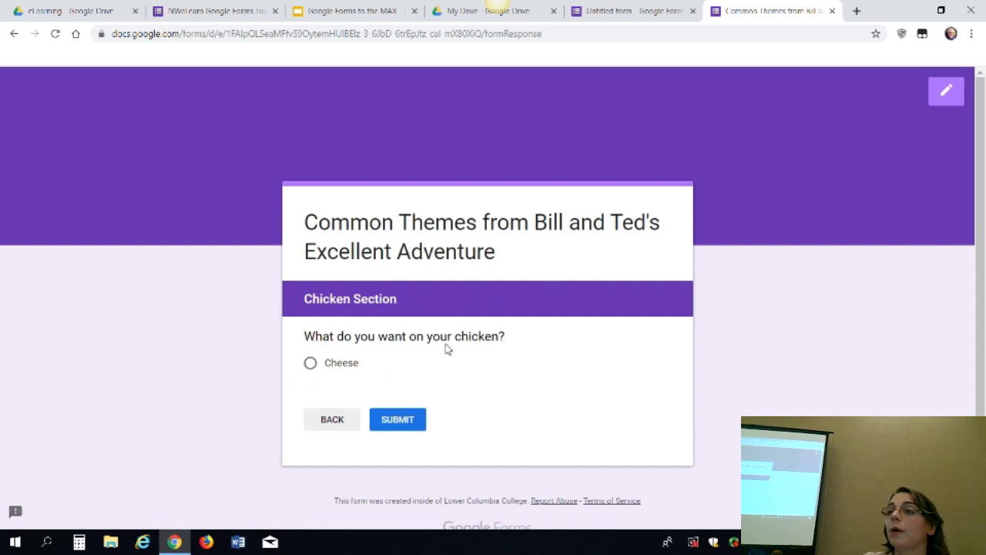
click(330, 370)
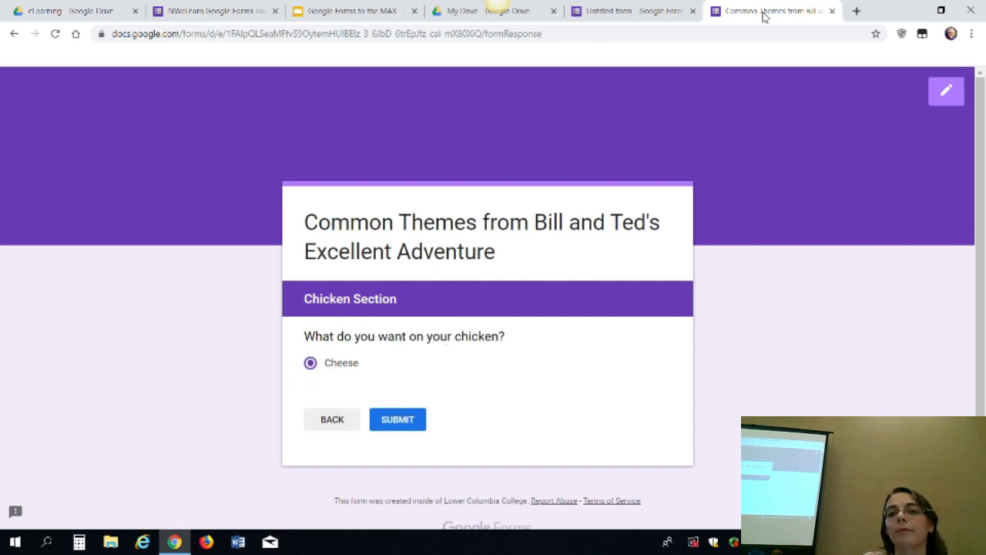
click(832, 10)
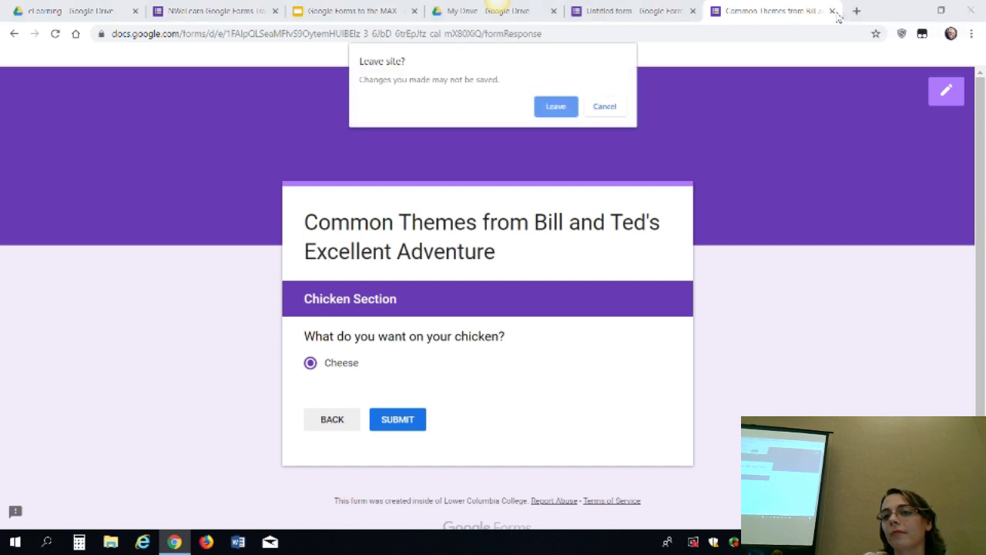
click(556, 107)
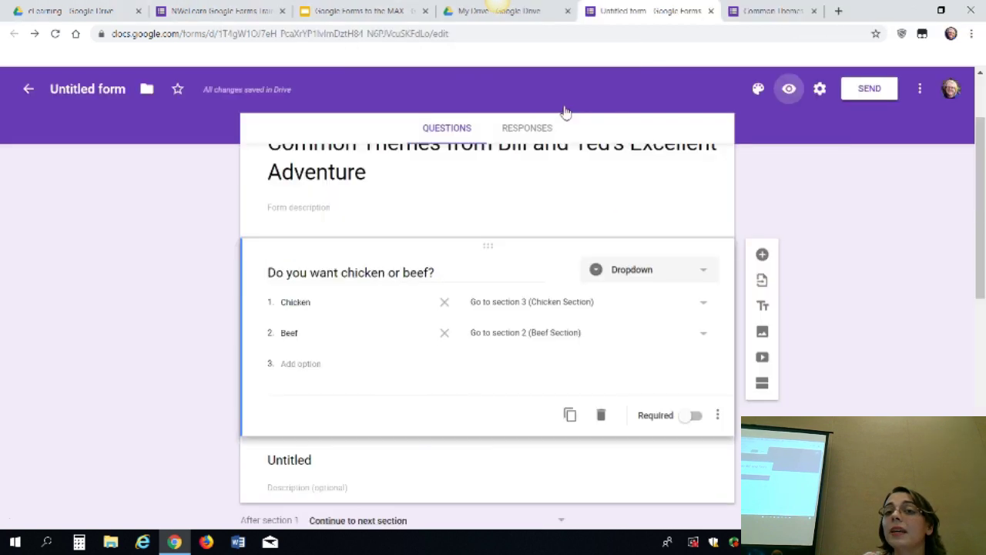
Preview again, answer Beef, pick Medium Rare and continue, then close the preview
click(790, 90)
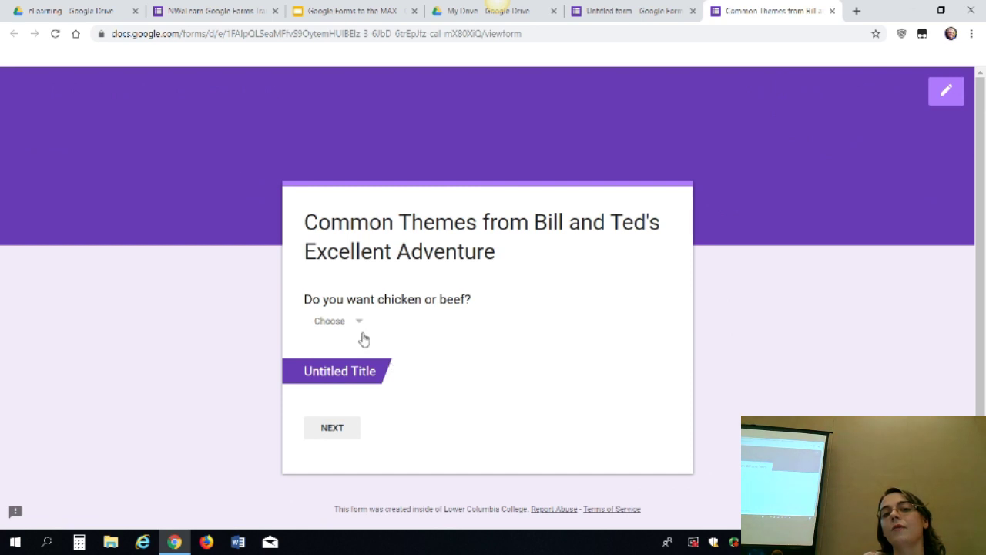
click(364, 340)
click(329, 389)
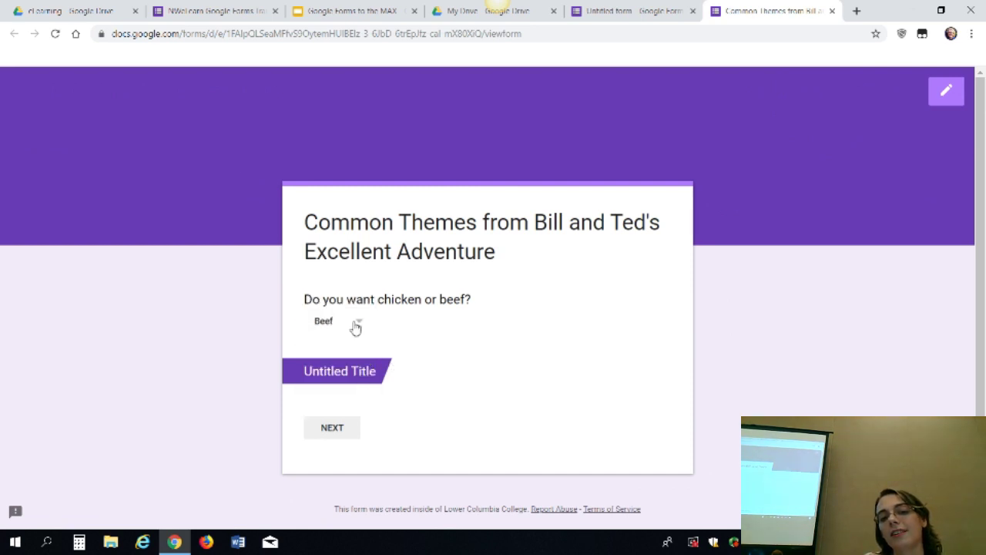
click(343, 436)
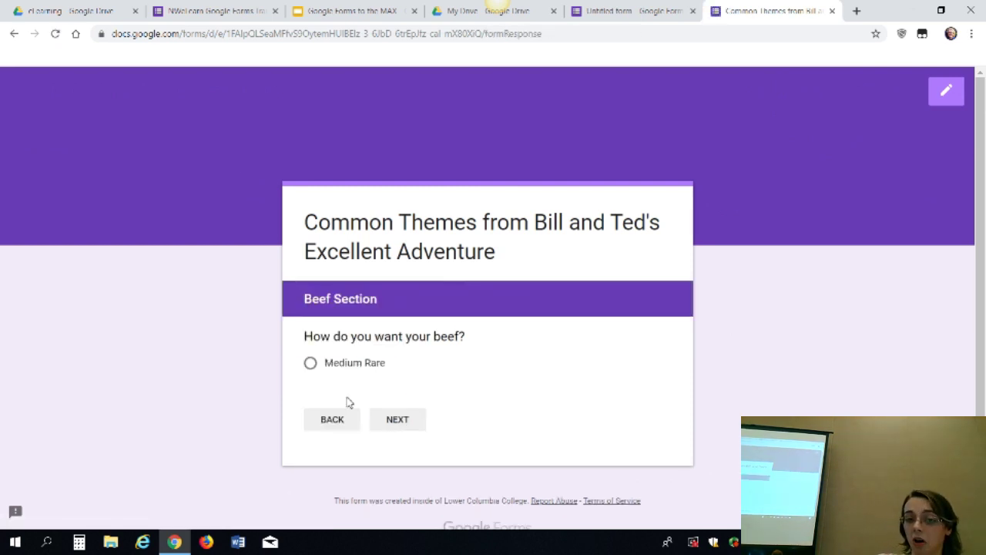
click(378, 363)
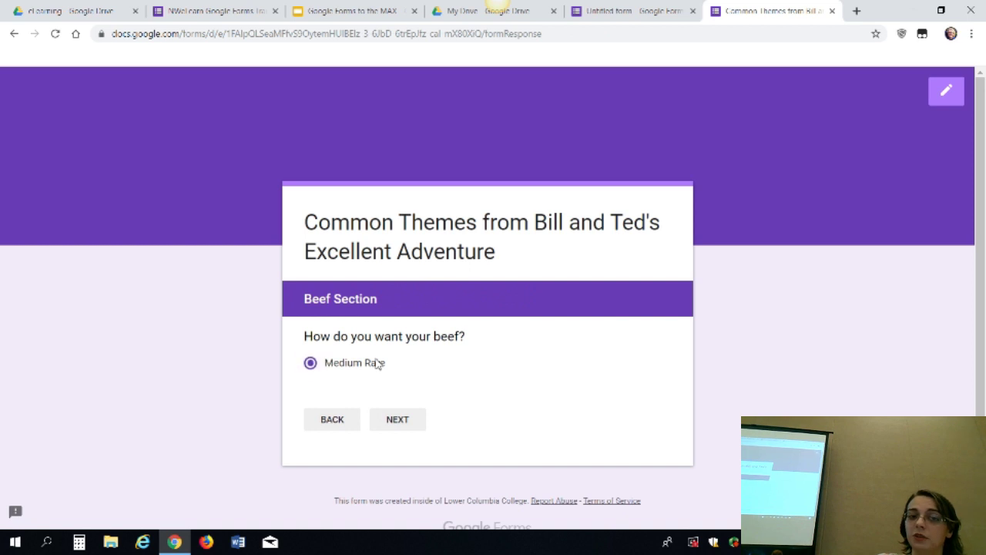
click(413, 428)
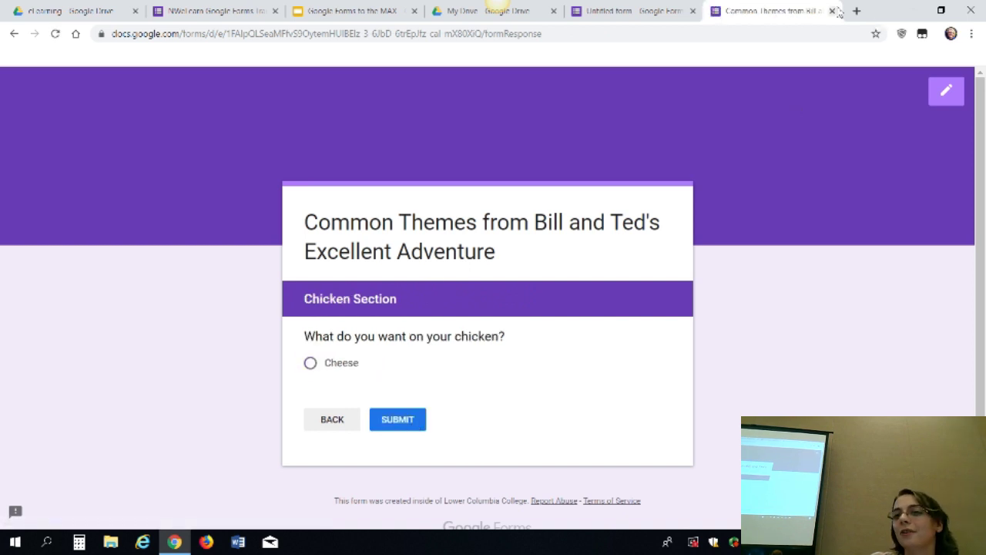
click(832, 11)
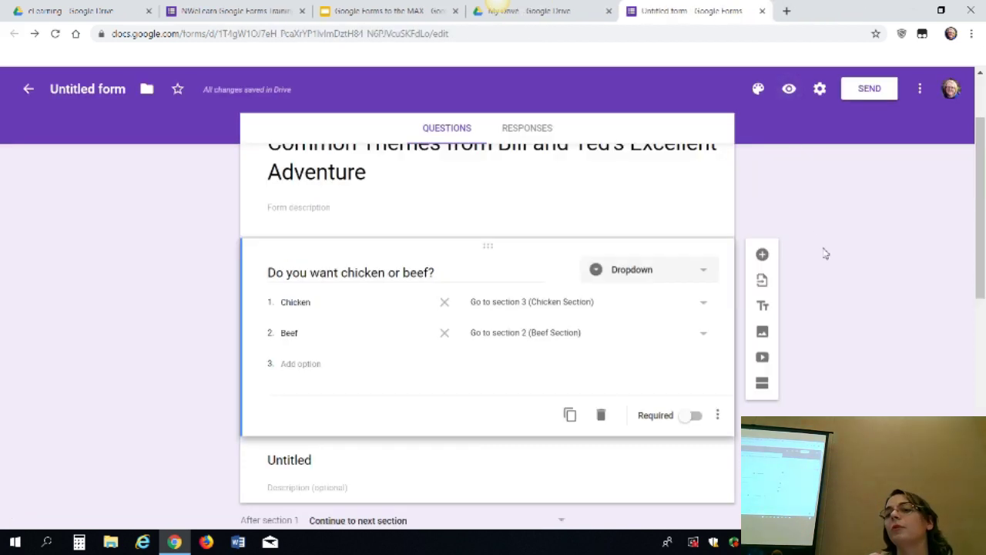
Set 'After section 2' to Submit form so the Beef Section ends the form
scroll(825, 252, down, 1)
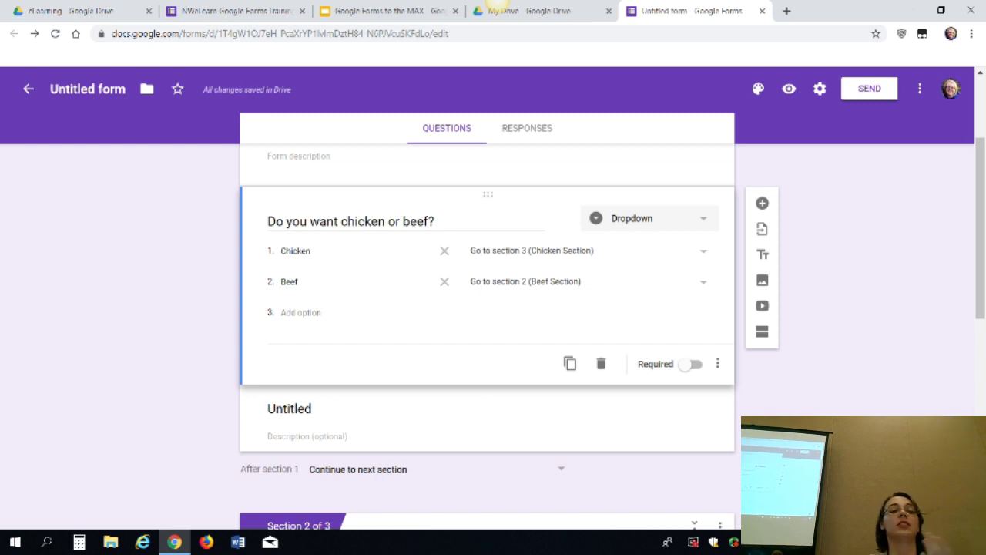
scroll(493, 332, down, 3)
scroll(493, 332, down, 2)
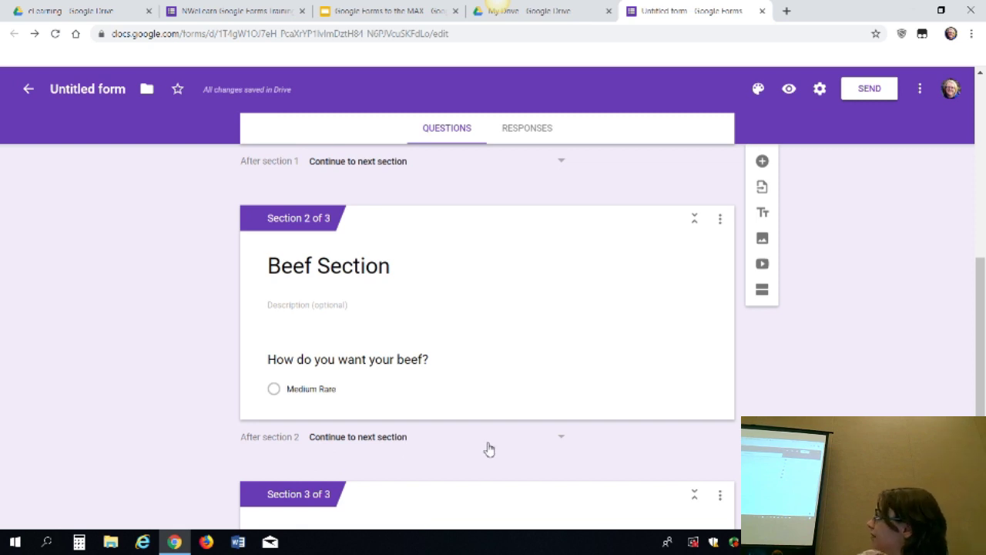
click(488, 447)
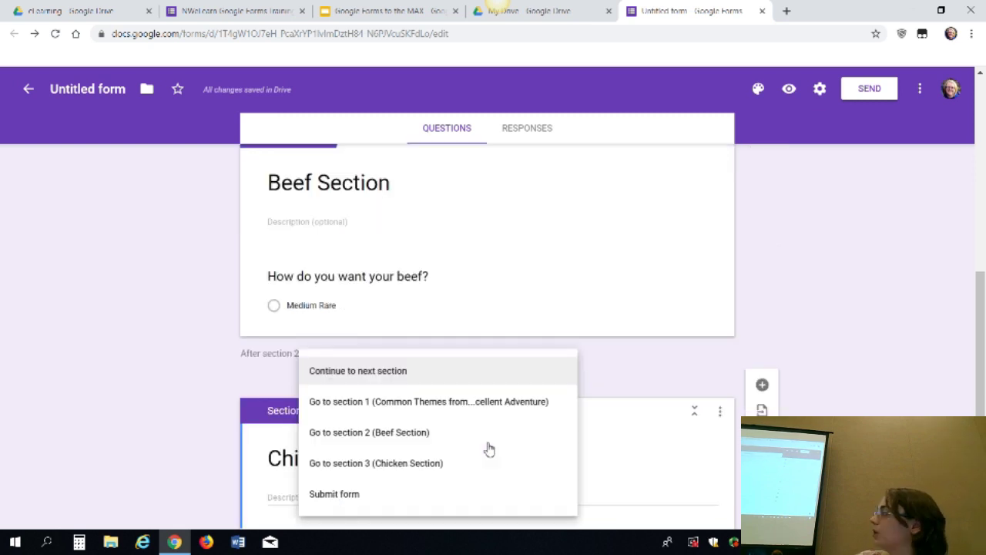
click(348, 494)
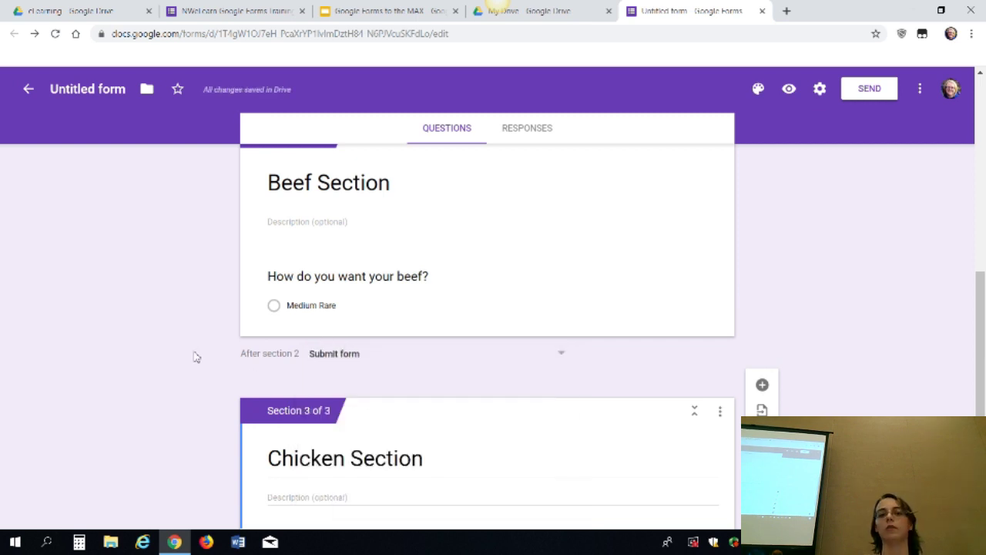
scroll(197, 357, up, 6)
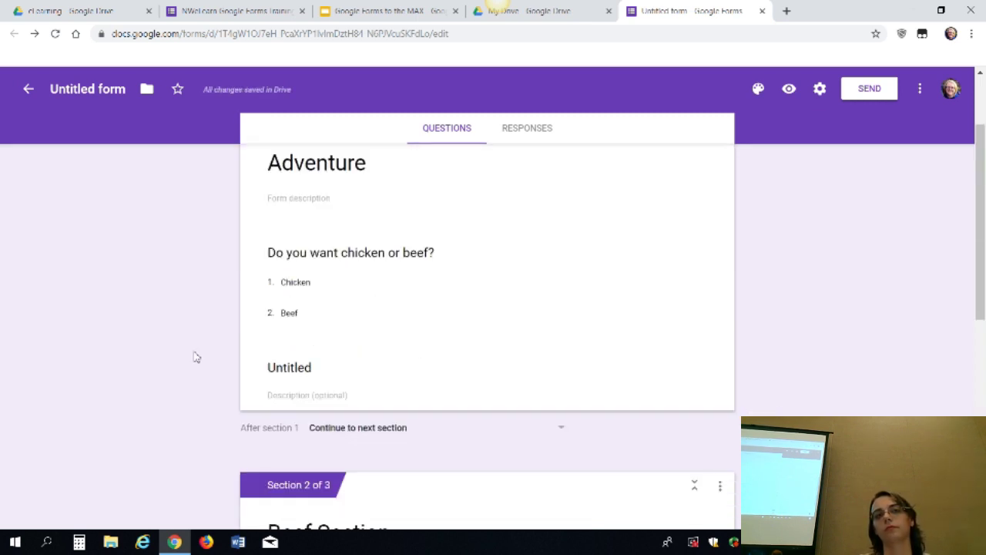
Delete the empty Untitled title block, leaving the Beef answer's destination unchanged
scroll(196, 357, down, 1)
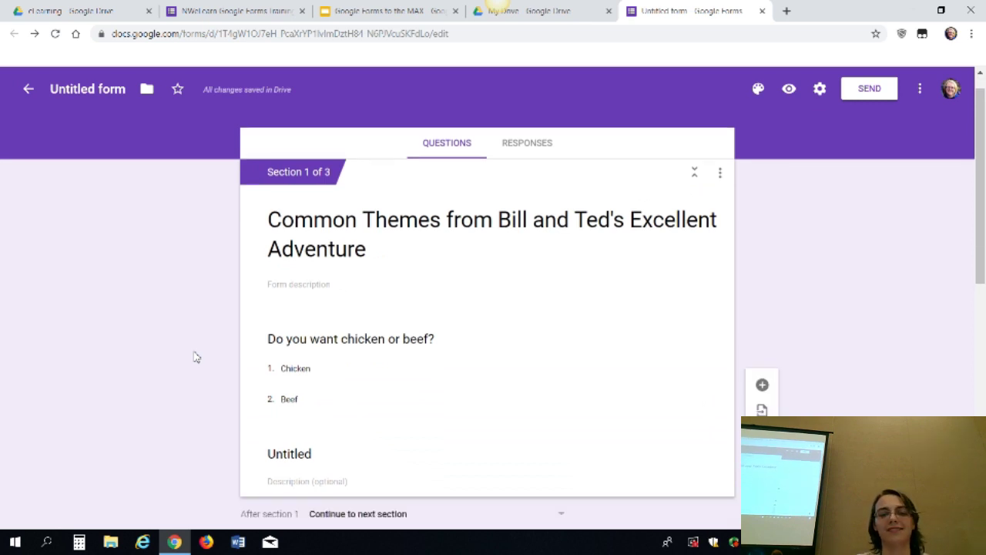
click(594, 449)
click(690, 467)
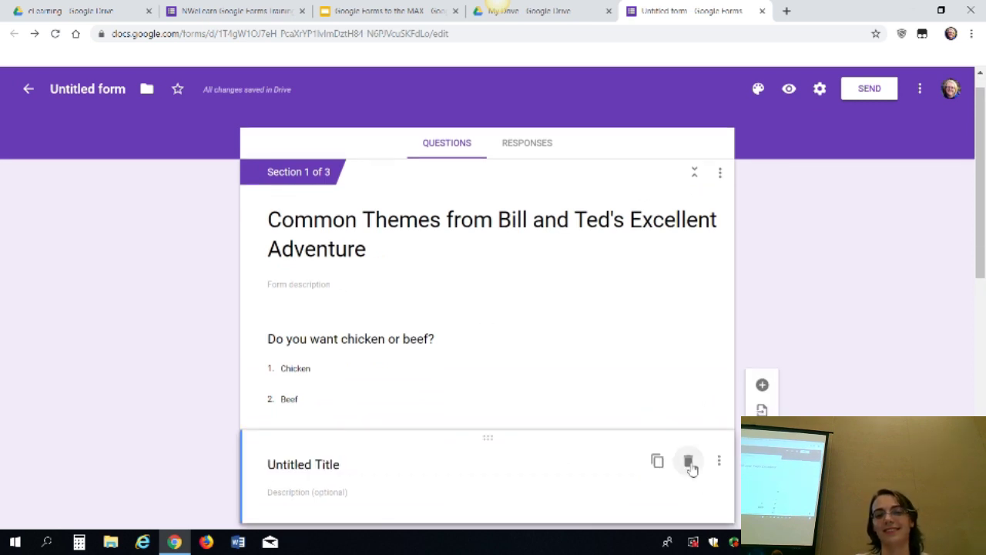
click(703, 419)
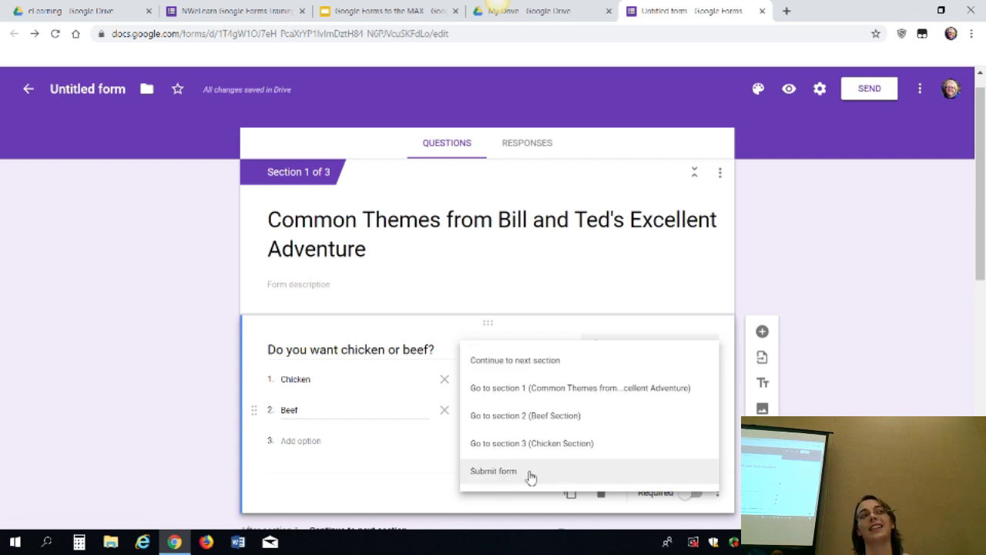
click(121, 437)
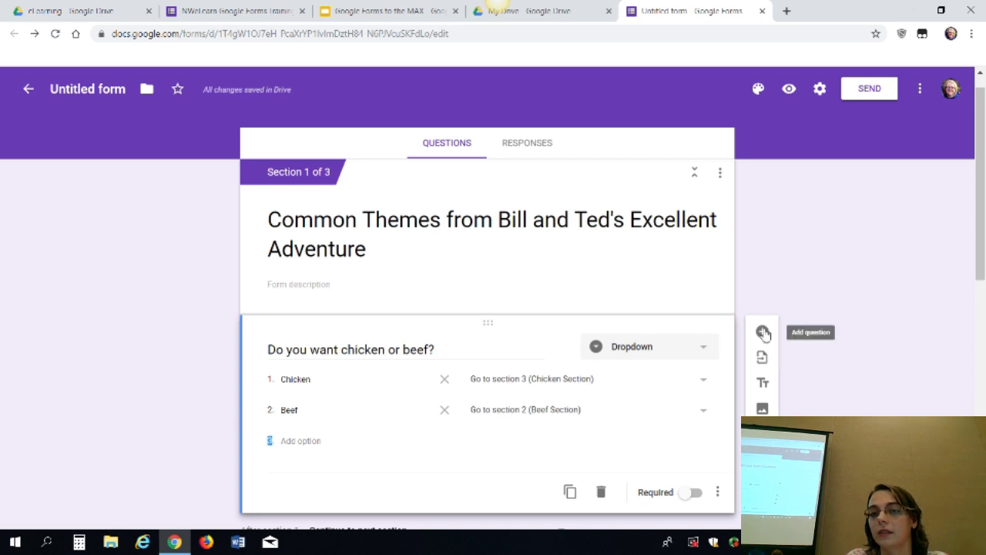
click(762, 331)
click(670, 466)
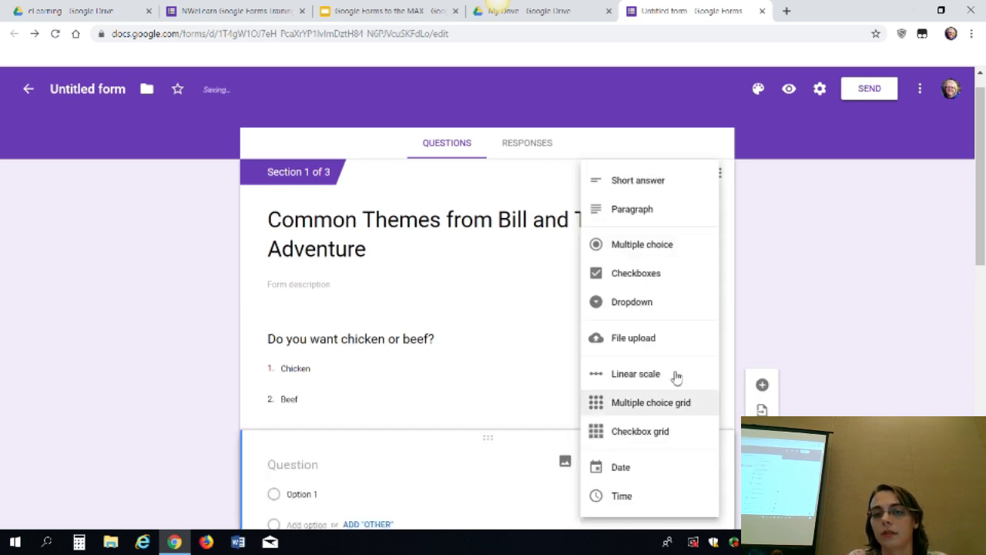
click(667, 352)
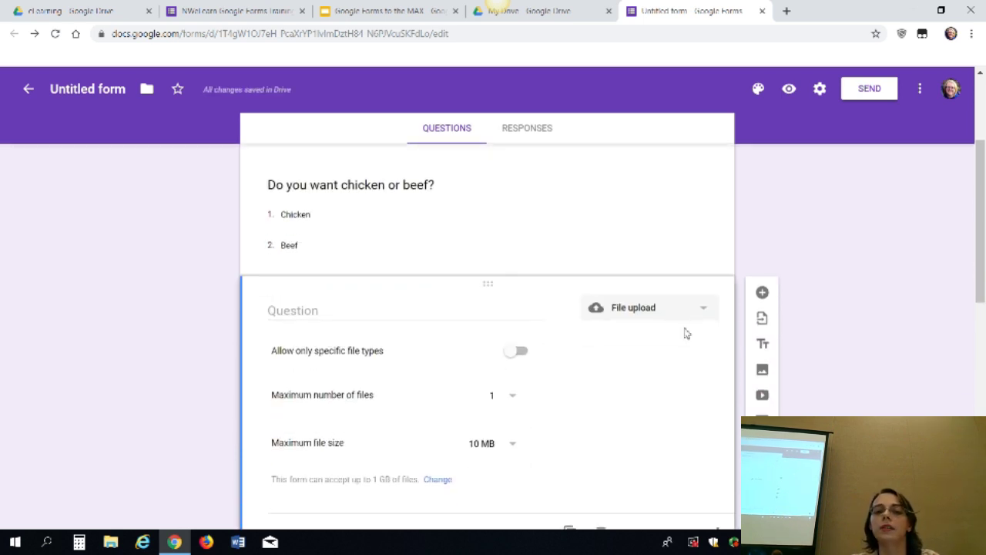
click(514, 351)
click(278, 376)
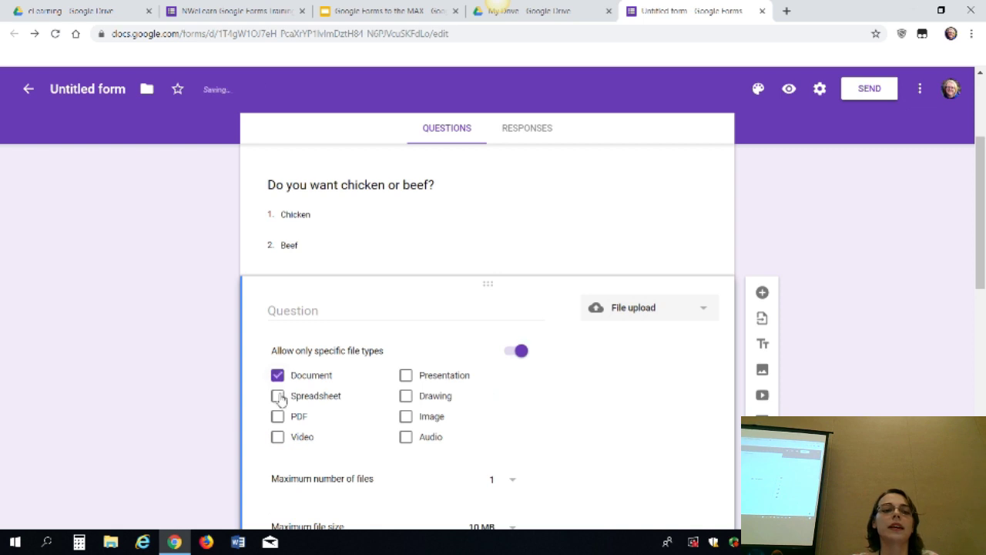
click(277, 395)
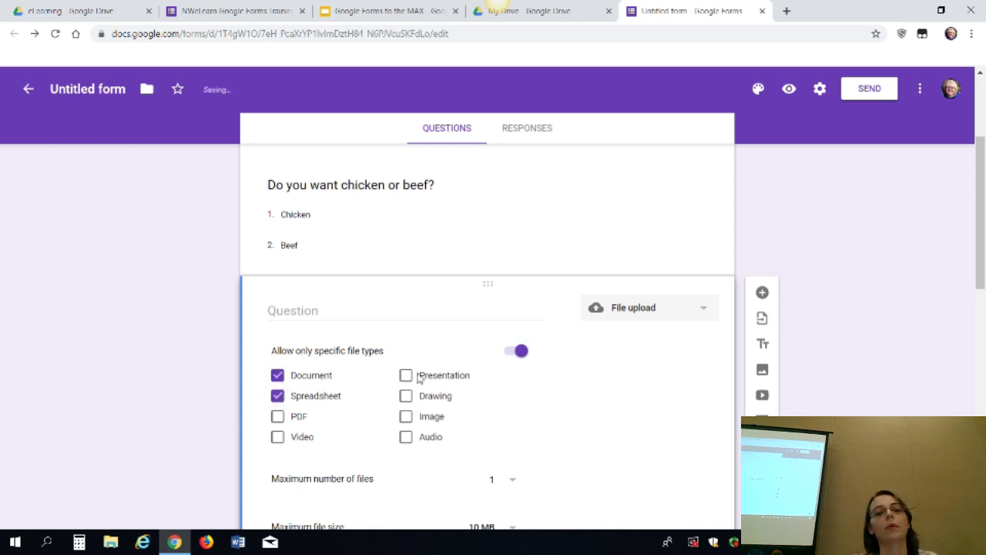
click(277, 395)
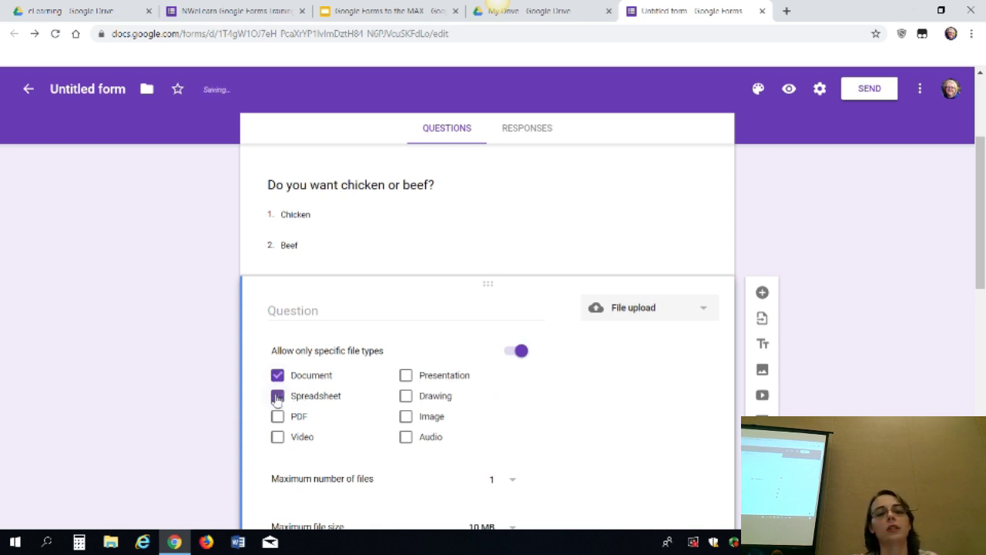
click(406, 395)
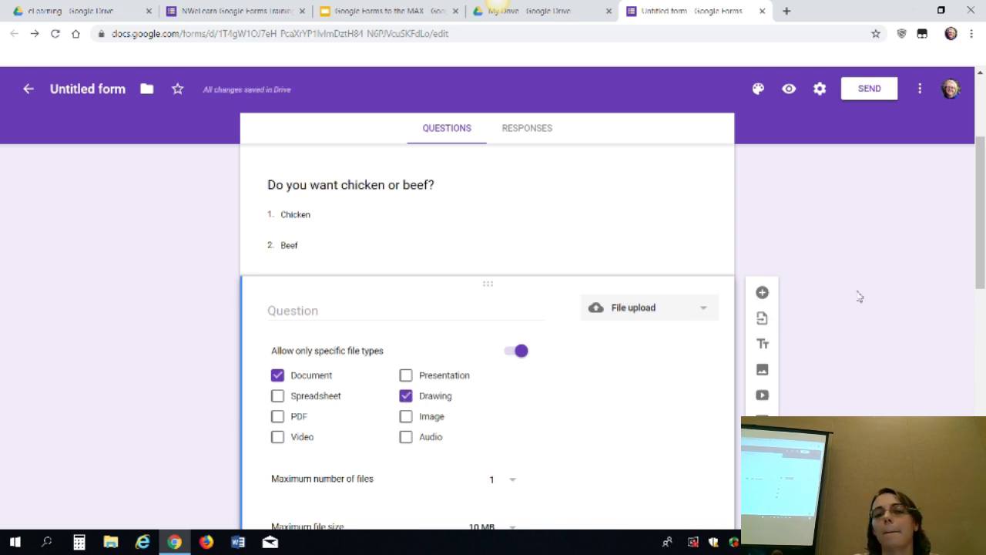
scroll(858, 299, down, 1)
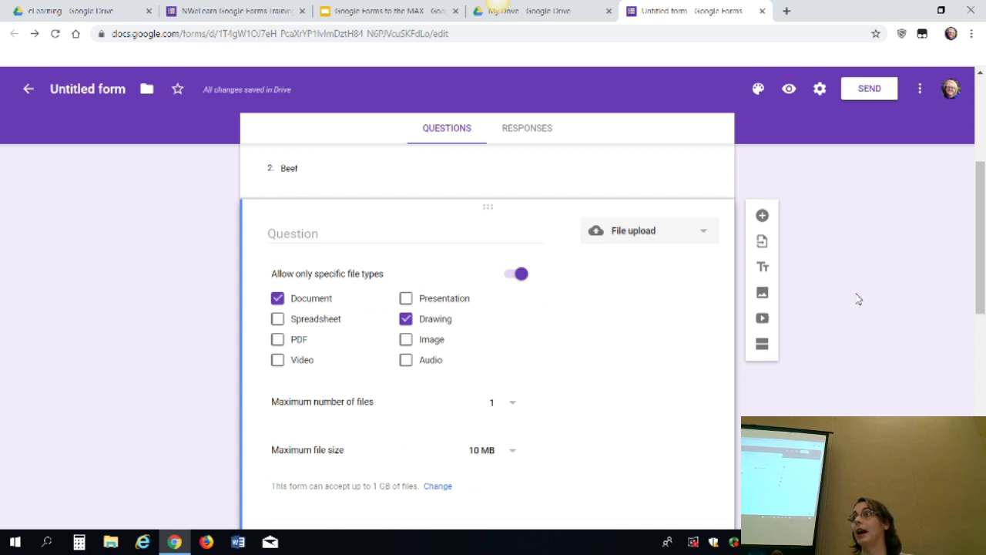
scroll(858, 299, down, 1)
Delete the file-upload question and turn the chicken-or-beef question into a Linear scale
click(603, 489)
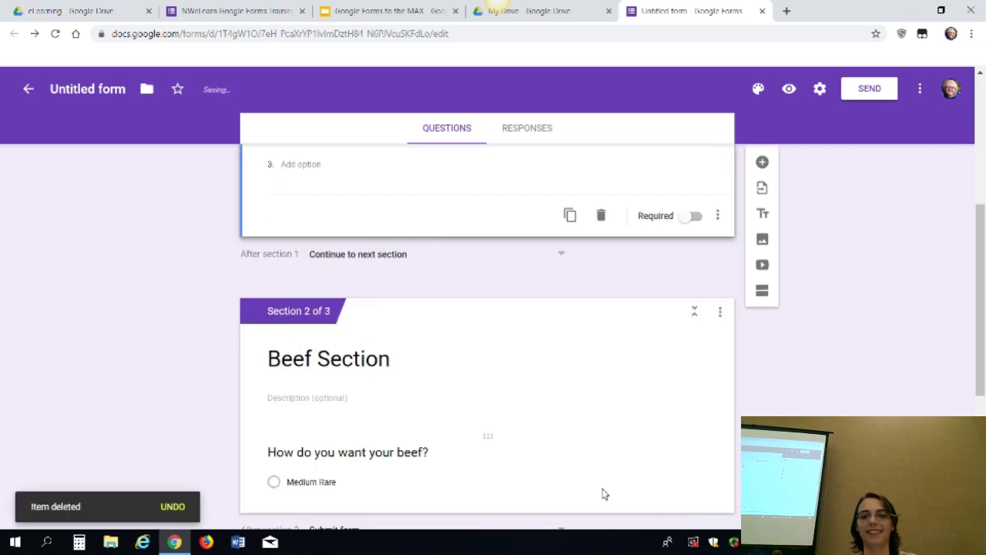
scroll(805, 348, up, 1)
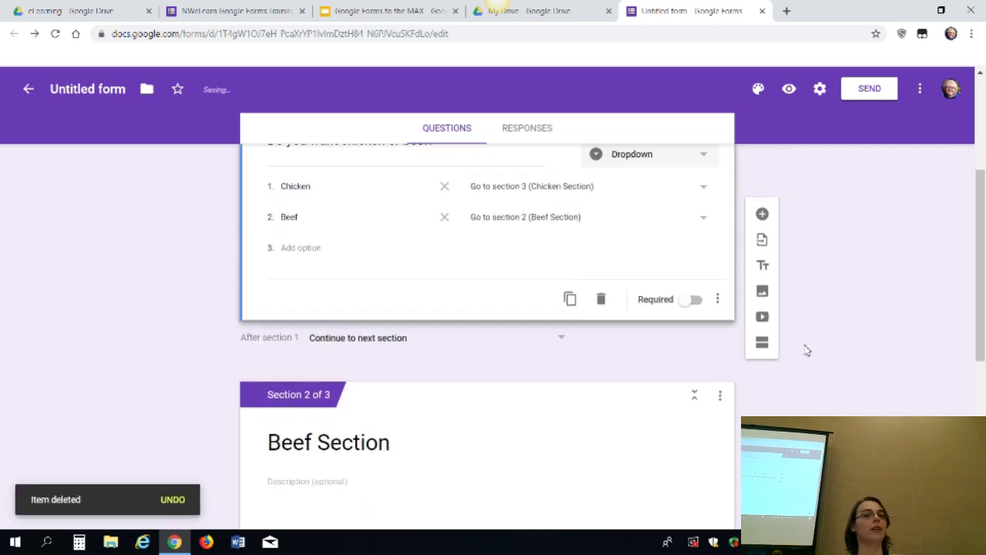
scroll(806, 348, up, 1)
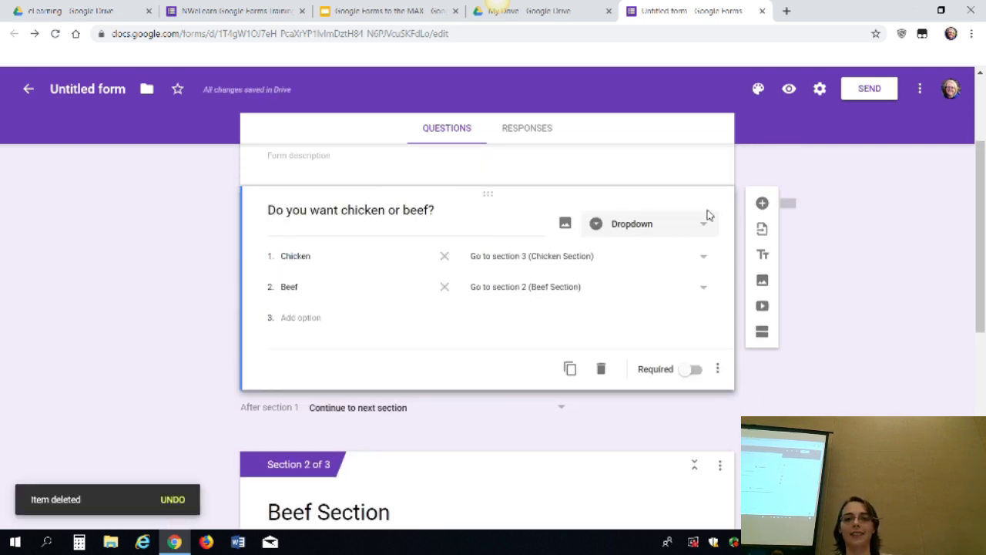
click(708, 229)
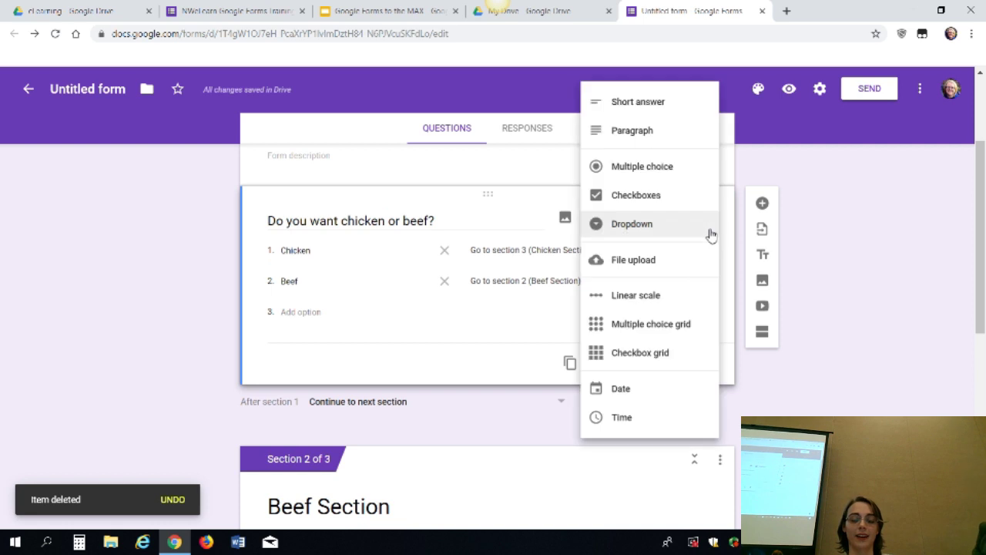
click(672, 305)
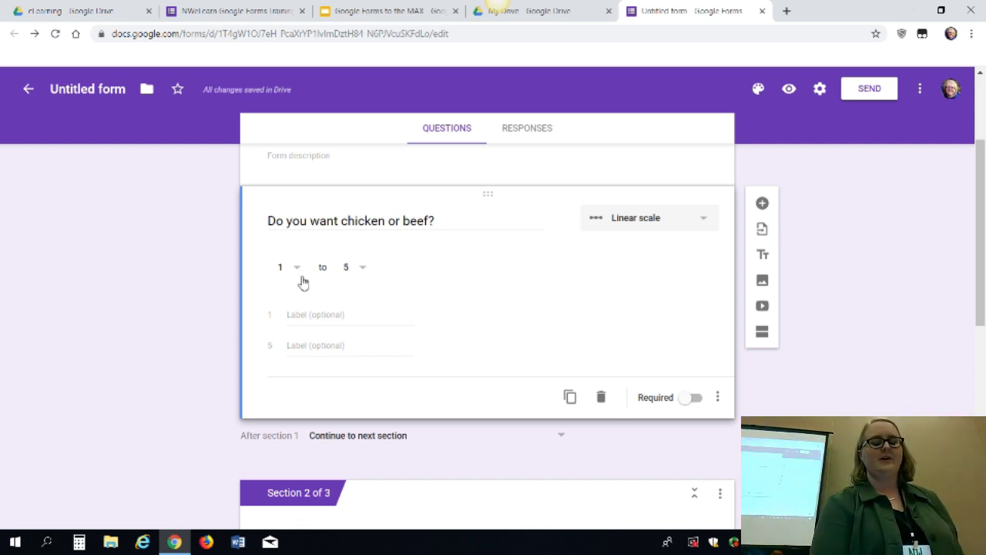
Retitle the scale question 'How much do you like food?'
click(328, 321)
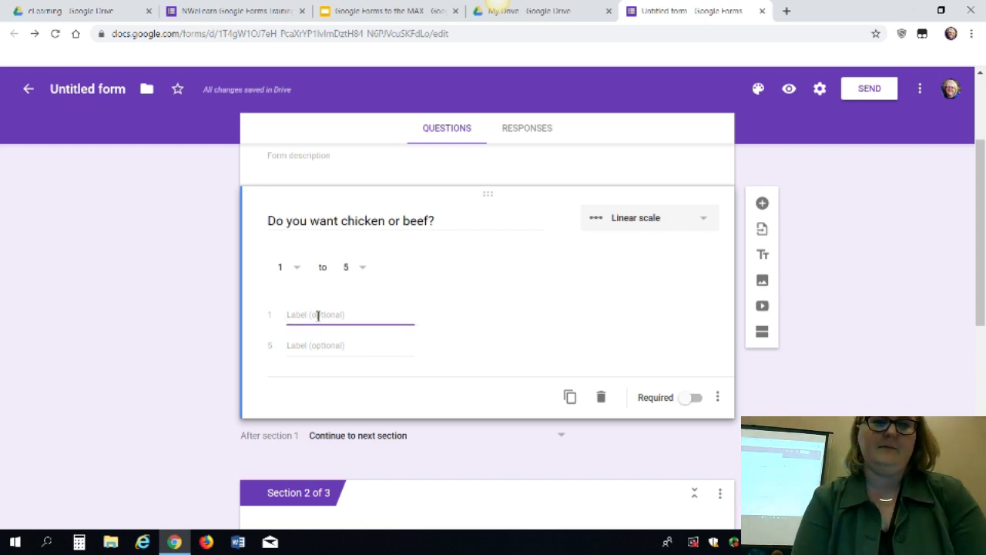
text(Rare)
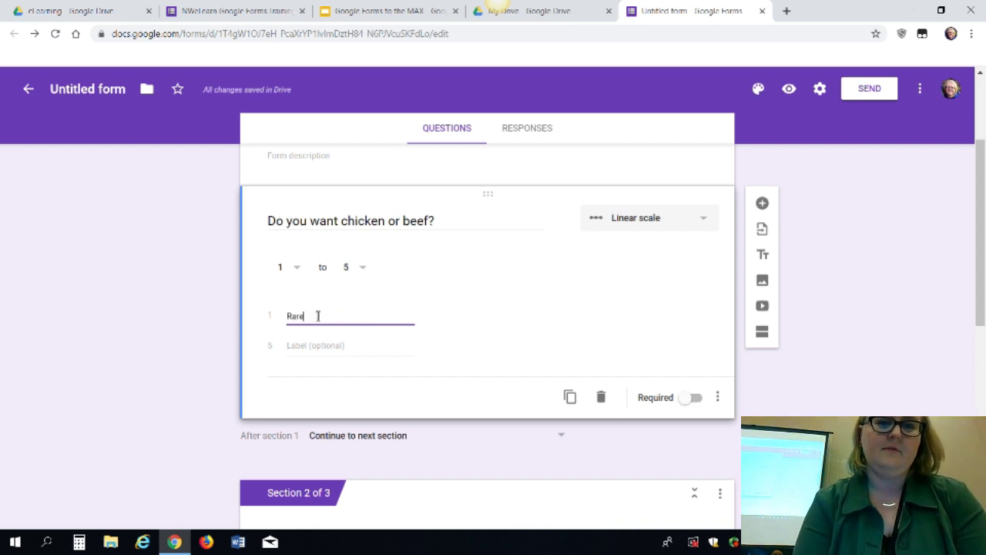
key(BackSpace)
key(BackSpace)
key(BackSpace)
key(BackSpace)
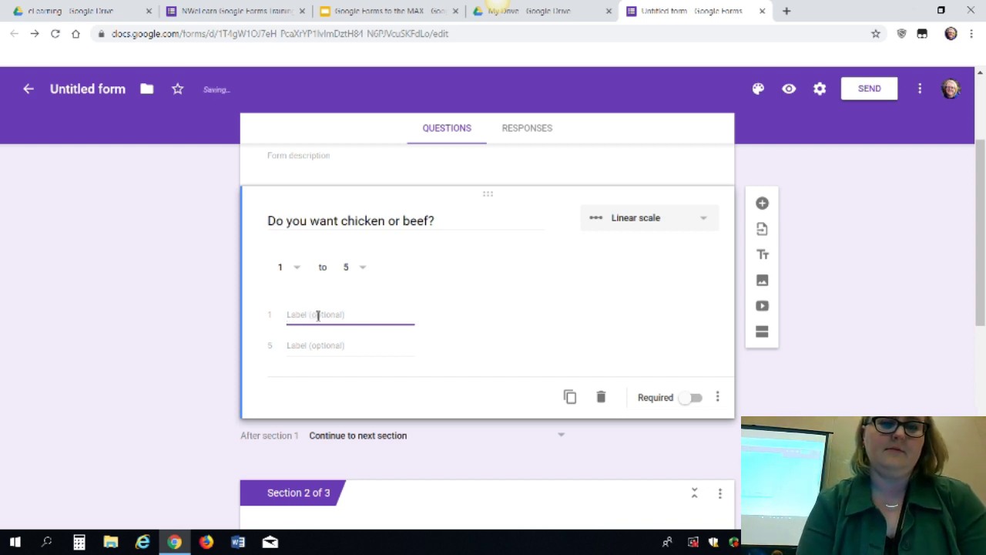
triple_click(458, 222)
key(BackSpace)
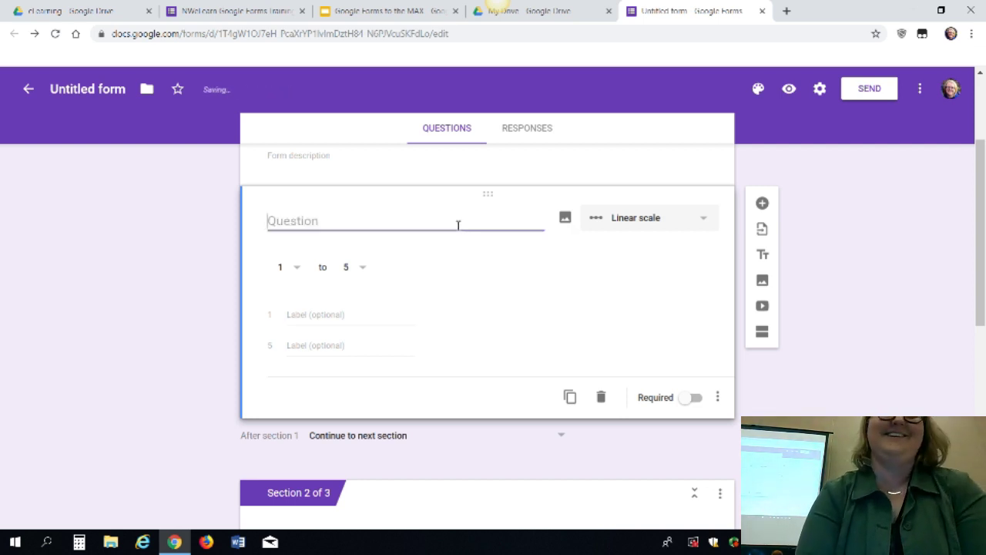
text(How muc)
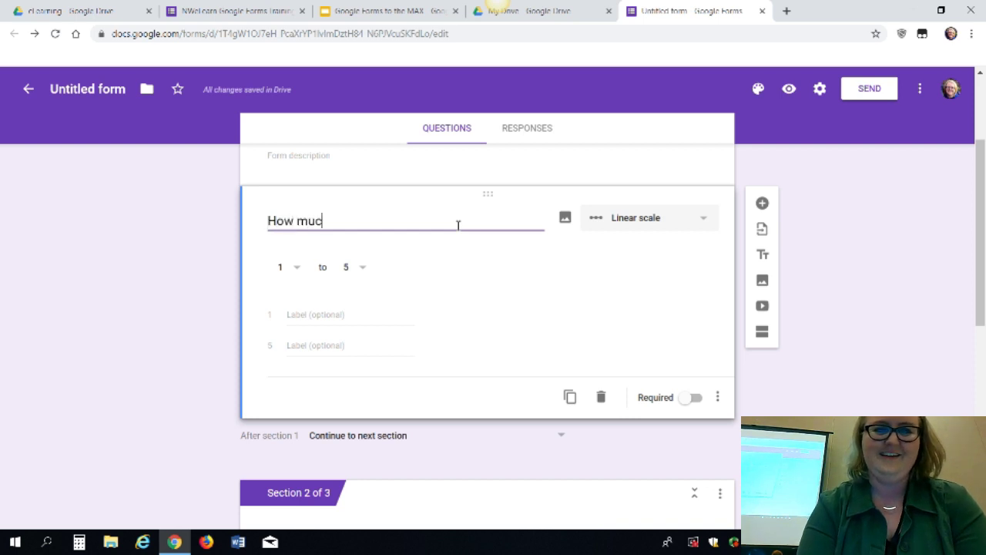
text(h do you)
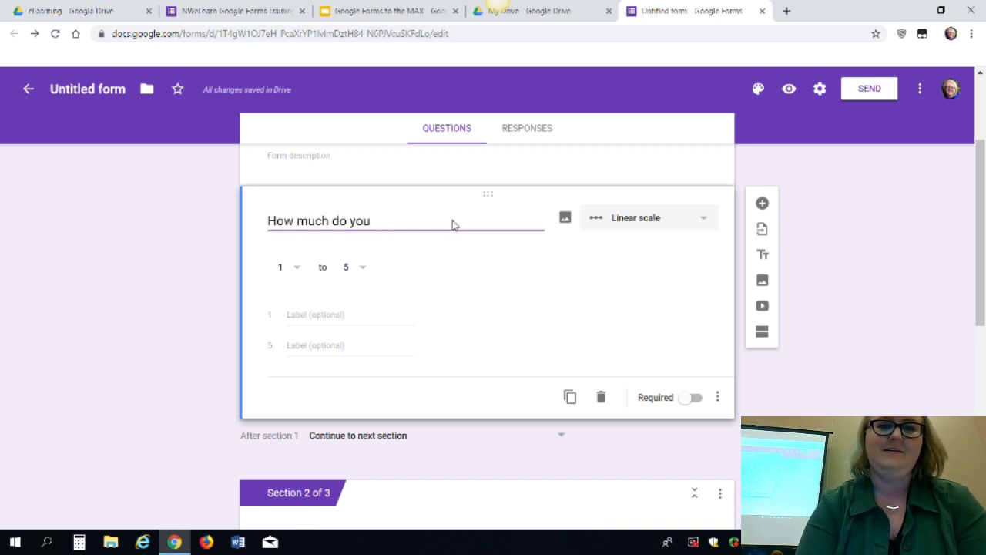
text(u l like food?)
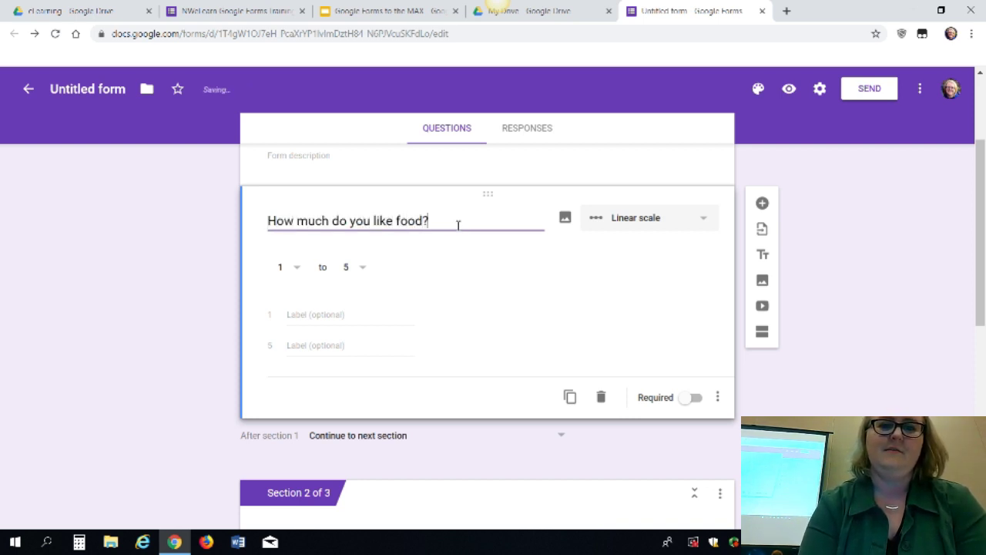
Label scale ends 'Not' and 'I'm a foodie, that's why', then preview the form
click(312, 318)
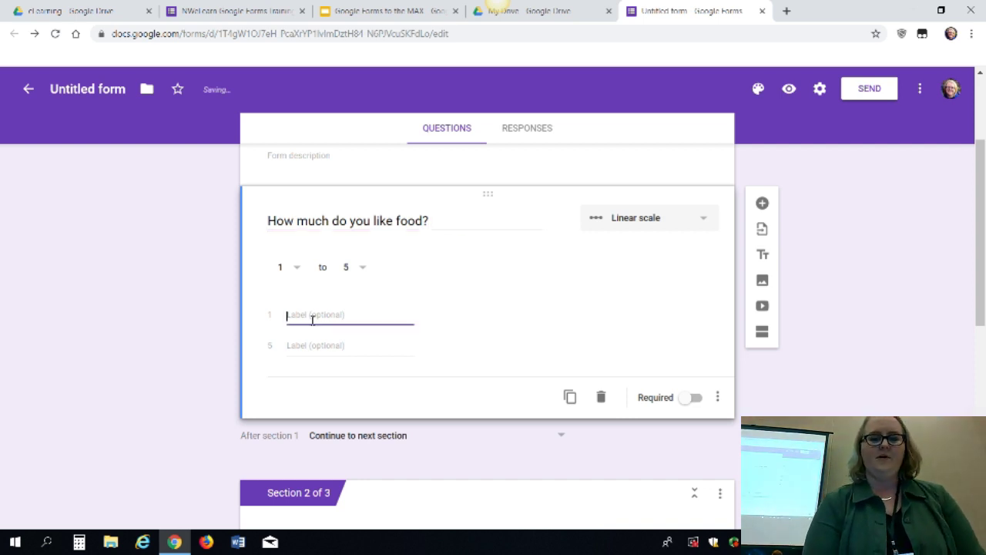
text(Not very much, I survive)
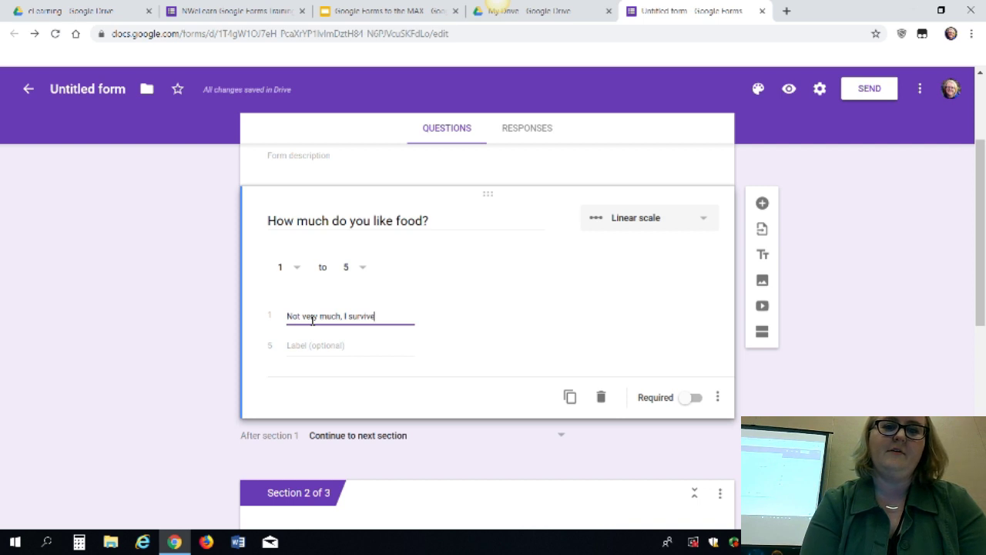
key(Tab)
text(I'm a)
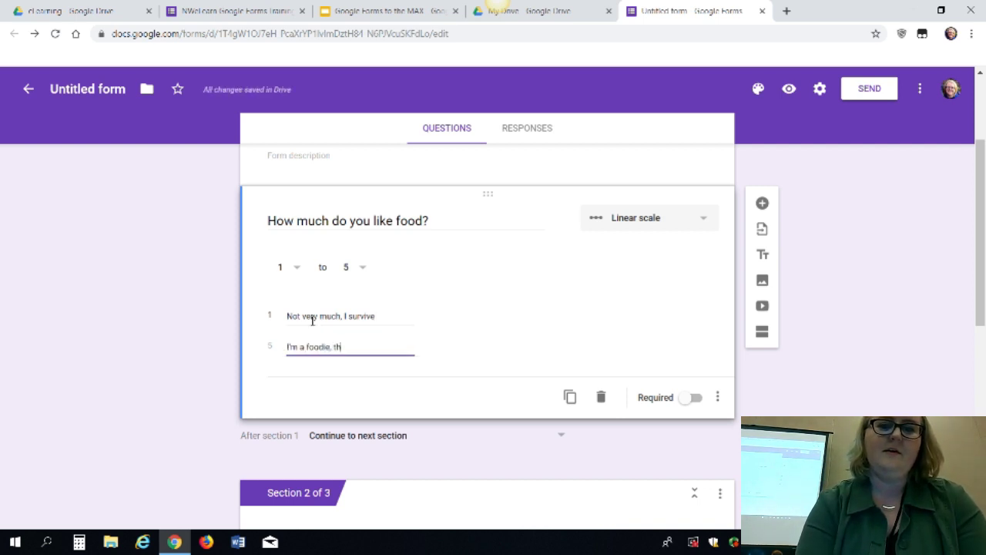
text( foodie, that's why I'm in Bend)
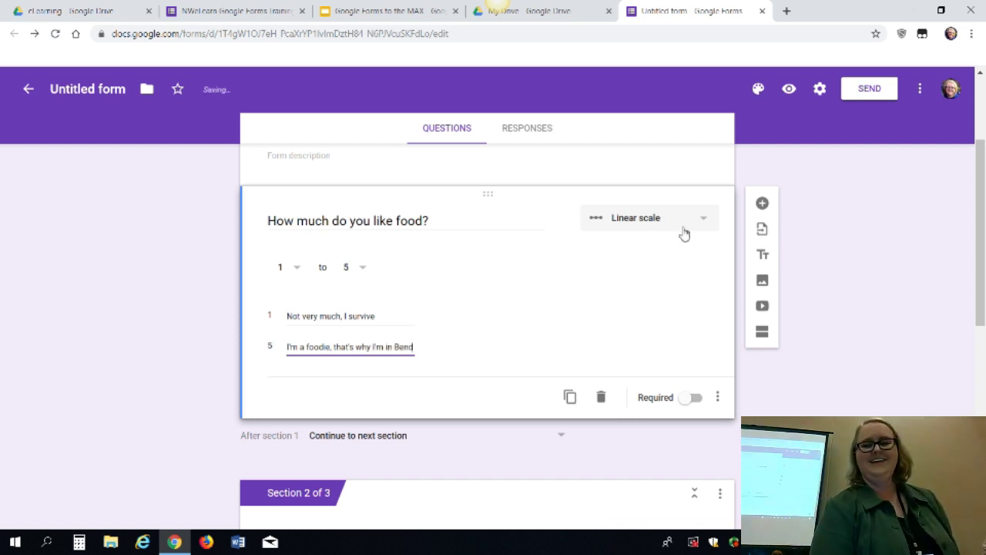
click(792, 89)
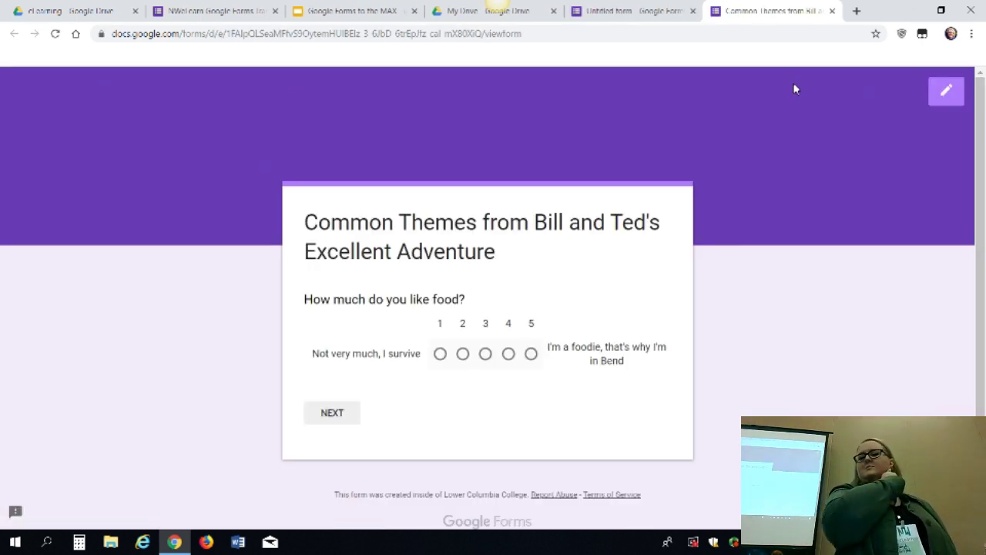
click(949, 91)
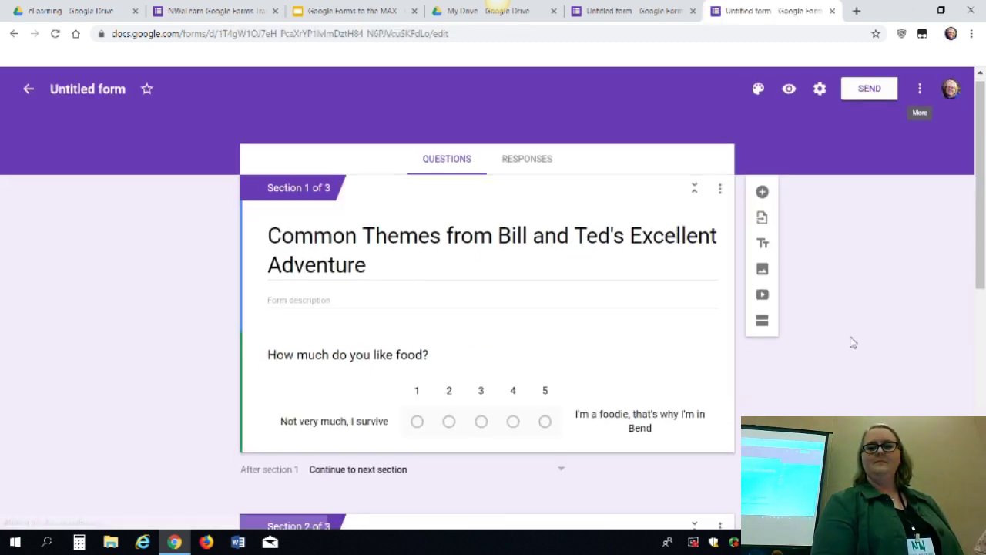
Insert a new question under the form title and set its type to Multiple choice grid
click(762, 189)
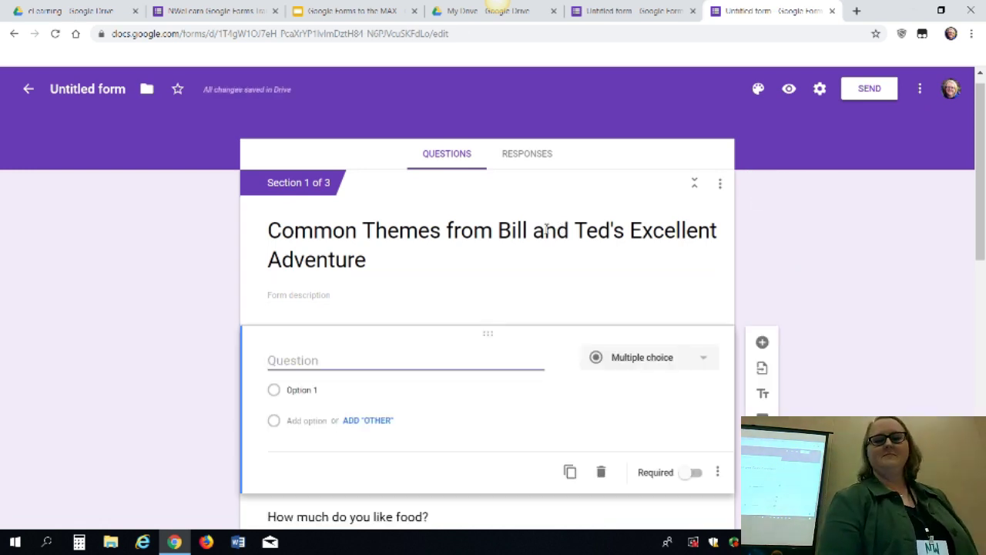
click(704, 360)
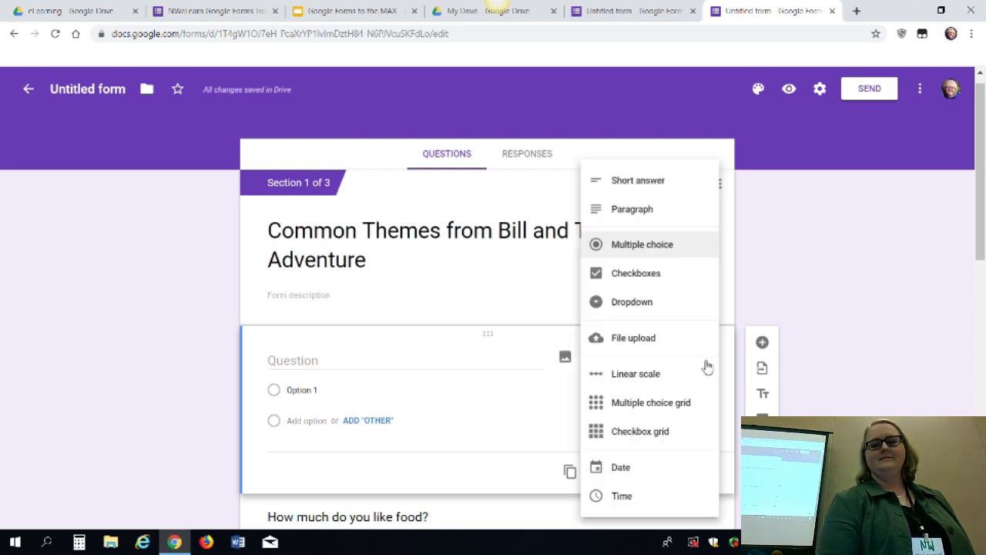
click(620, 408)
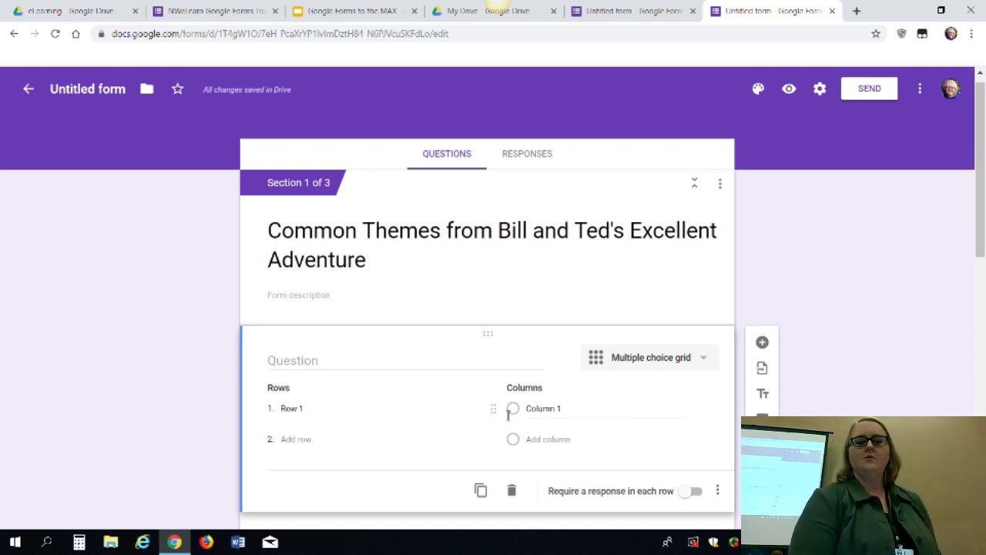
Title the grid 'Select the' and add rows Monday, Tuesday and Wednesday
click(326, 362)
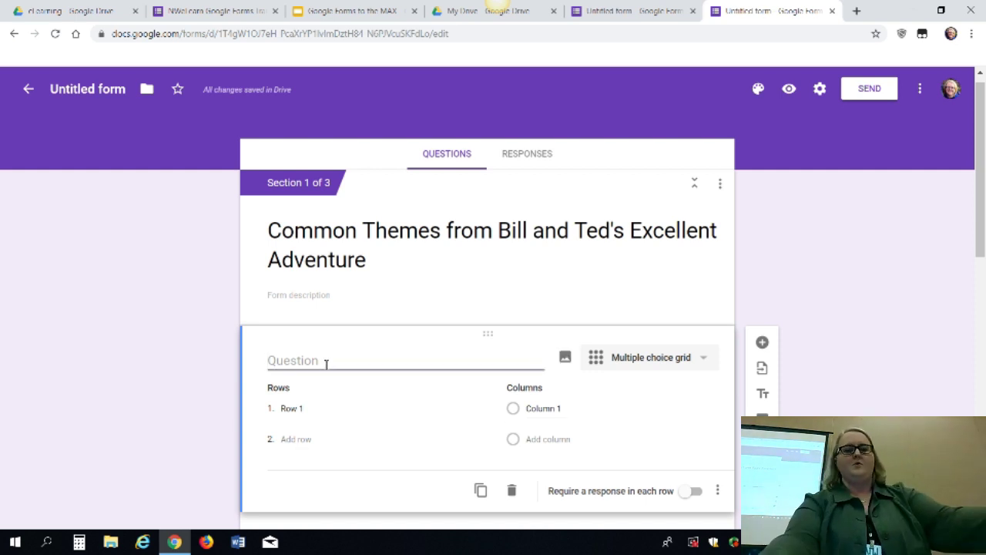
text(Select)
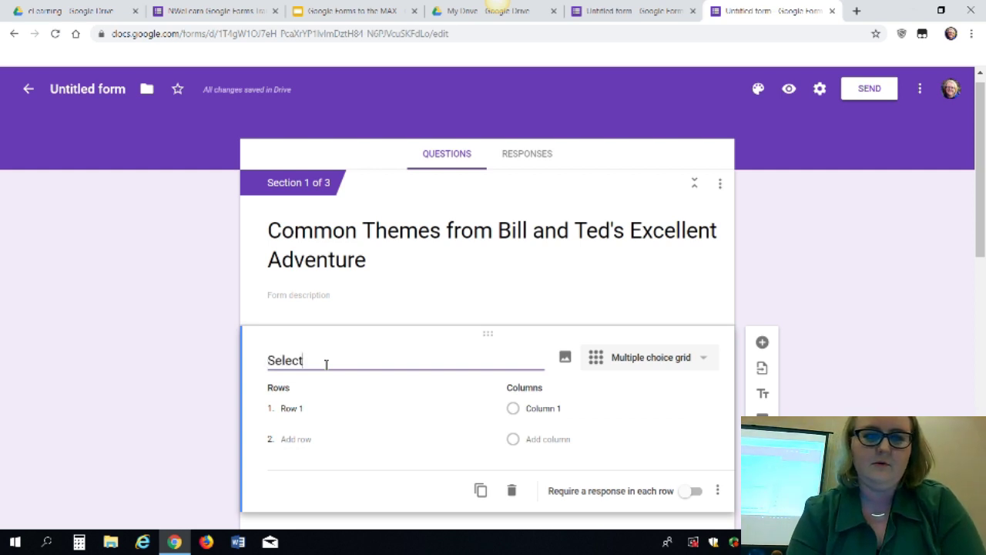
text( the menu you)
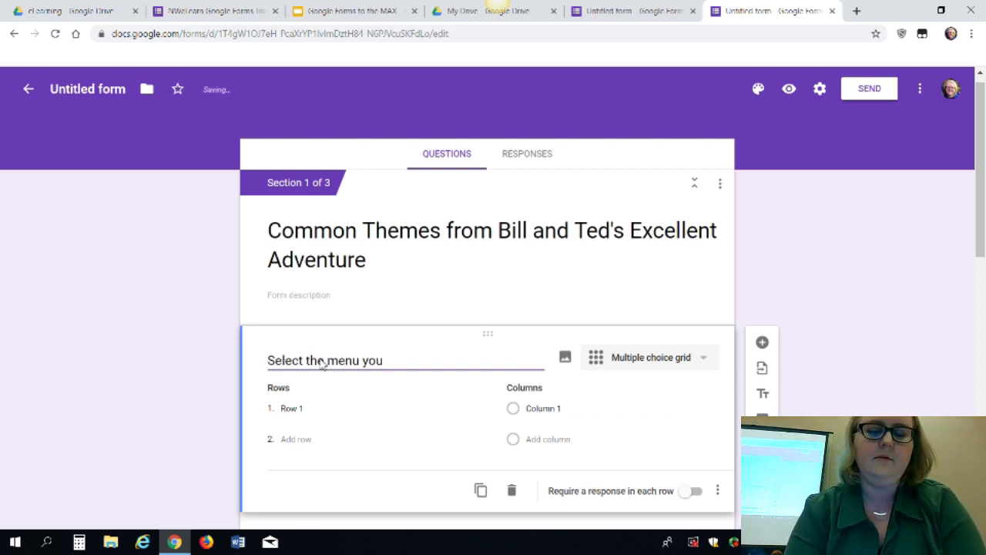
key(BackSpace)
key(BackSpace)
key(BackSpace)
key(BackSpace)
key(BackSpace)
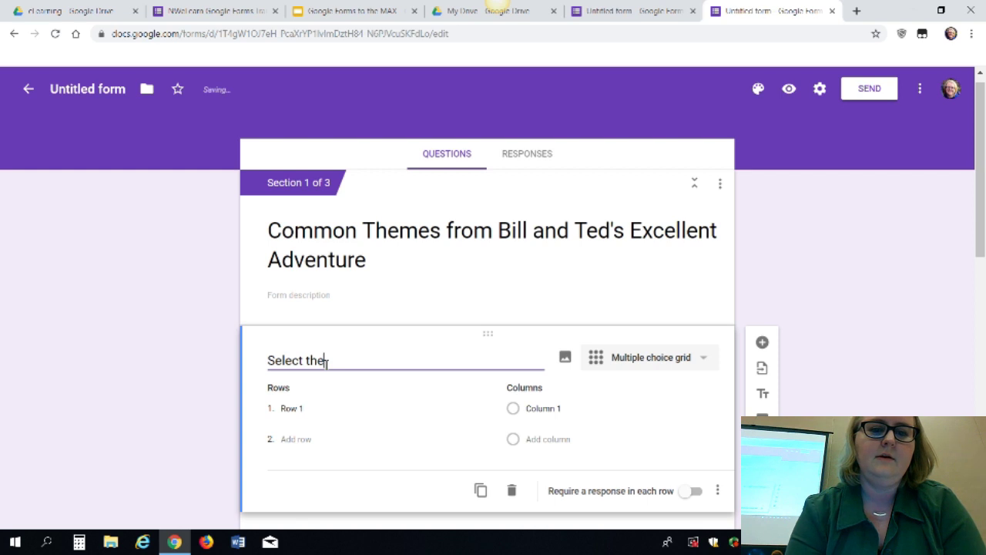
click(299, 410)
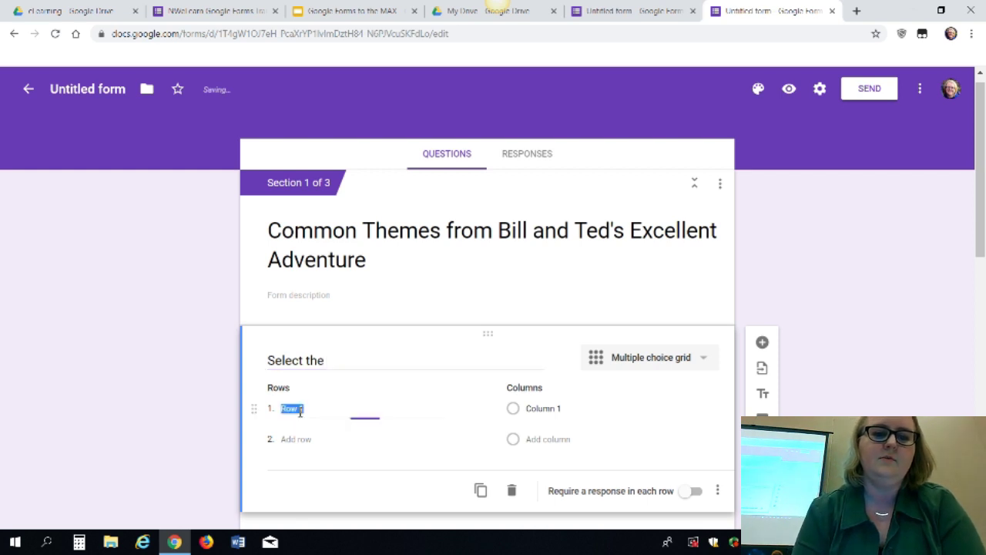
text(Monday)
key(Return)
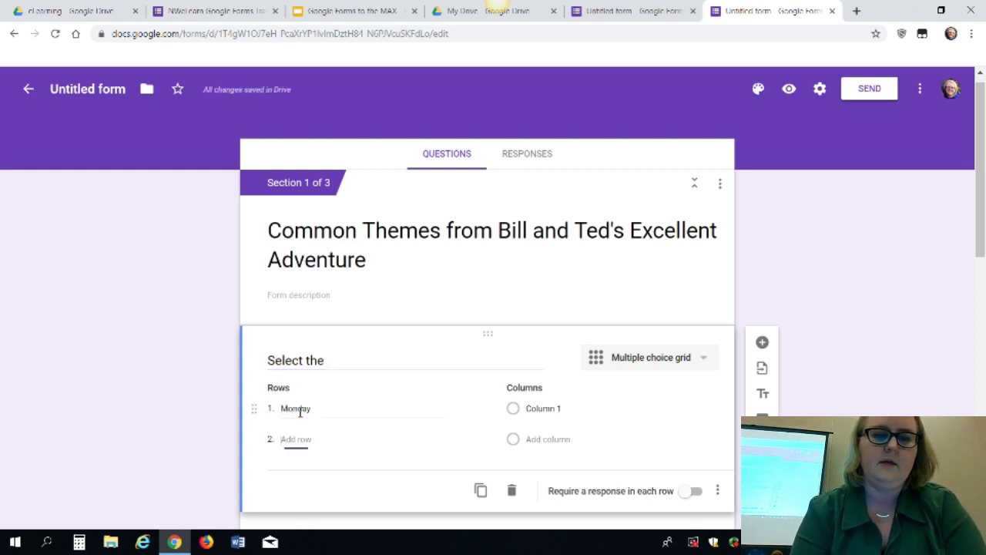
text(Tuesday)
key(Tab)
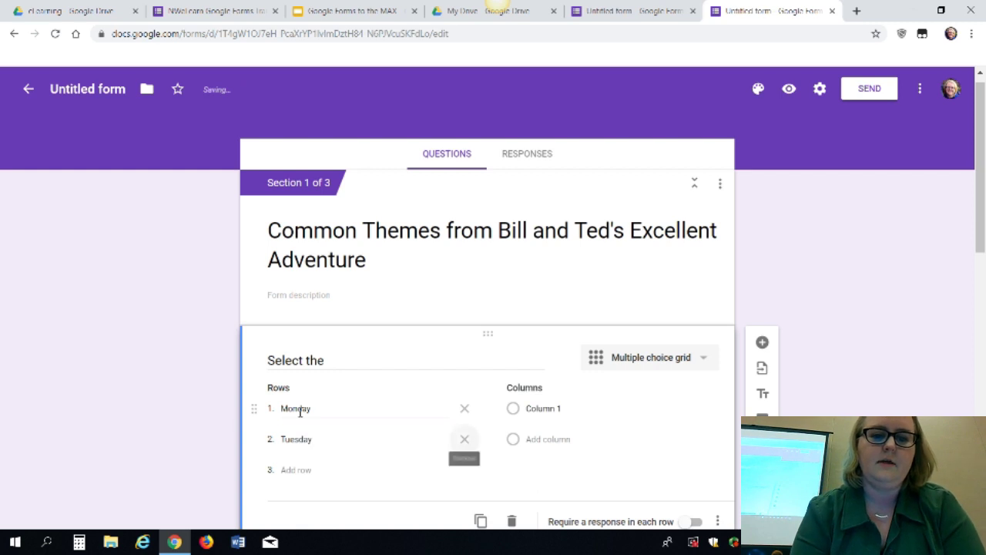
key(Tab)
text(Wedne)
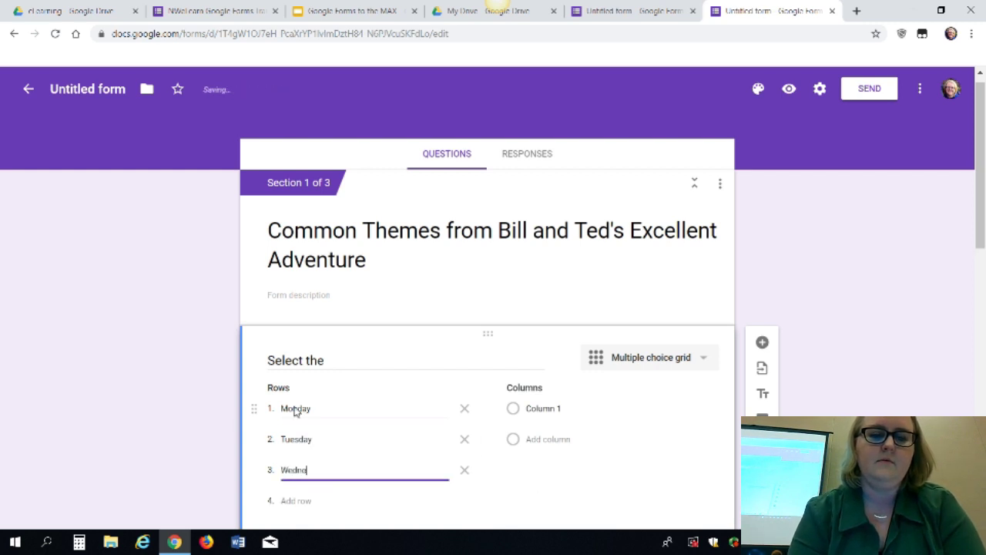
Add grid columns Chicken Parm, Steak and Shrimp Parm
click(559, 412)
text(q)
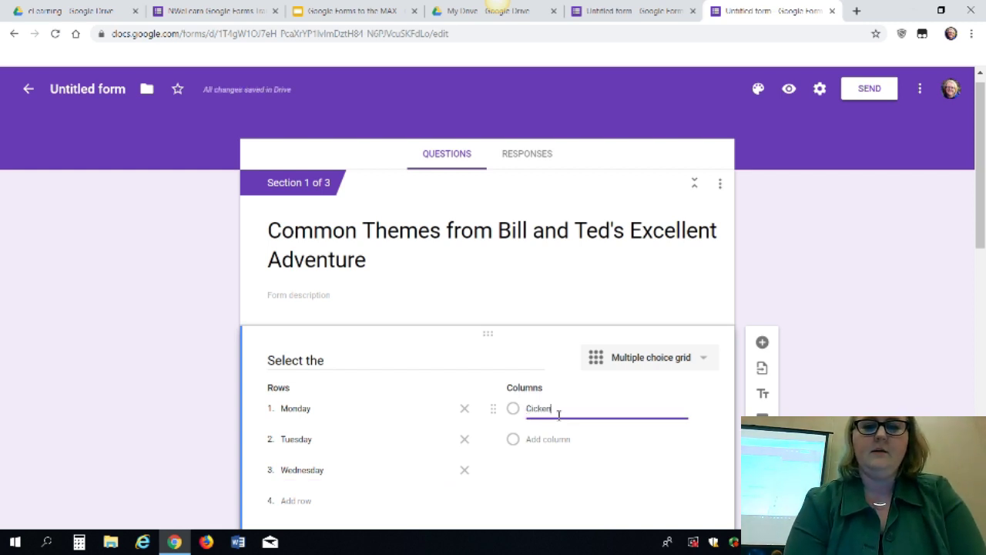
key(BackSpace)
key(BackSpace)
key(BackSpace)
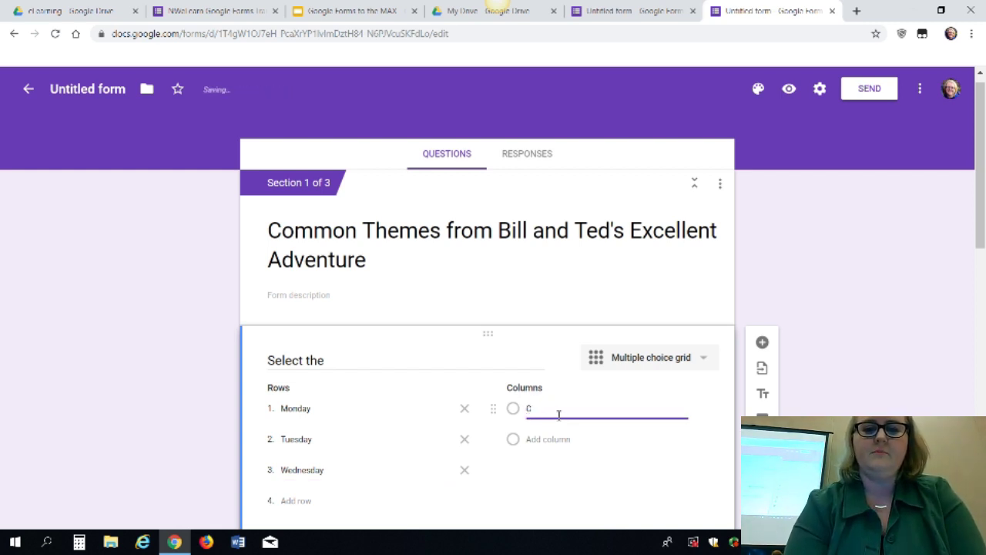
text(m)
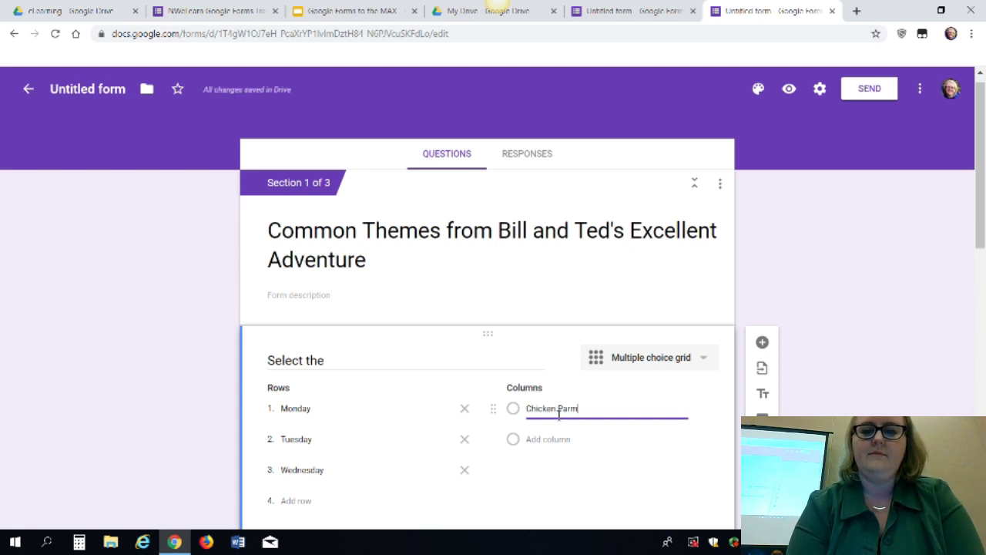
key(Tab)
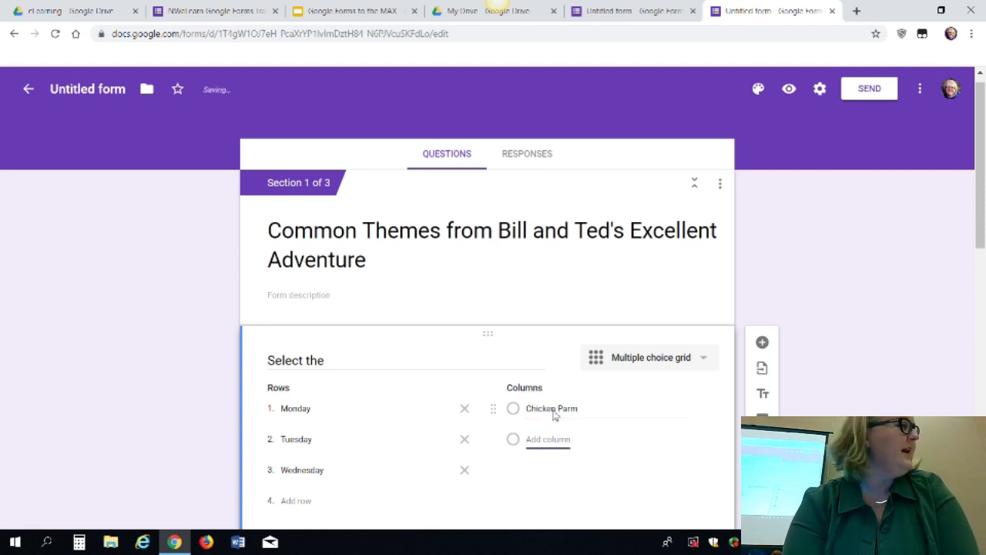
text(Steak)
key(Tab)
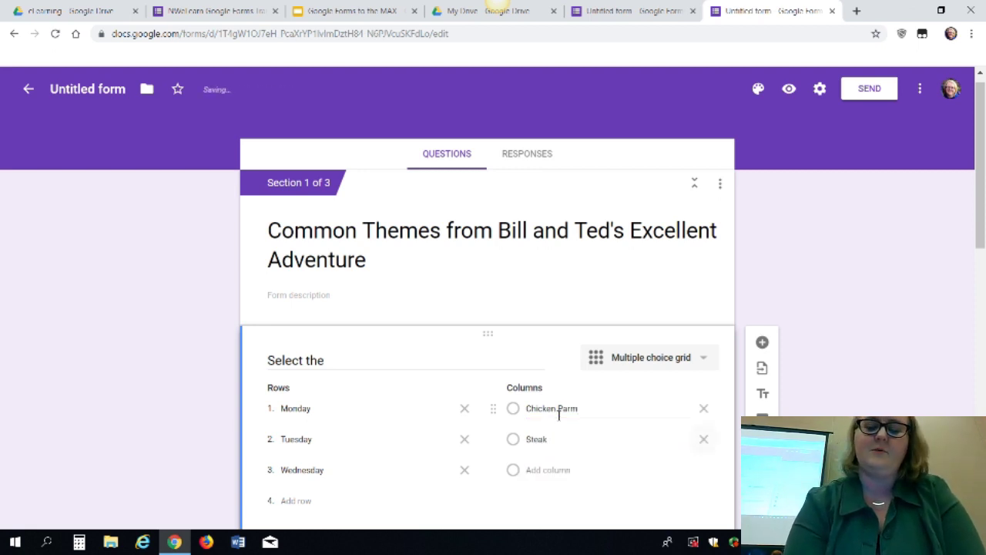
key(Tab)
text(Shr)
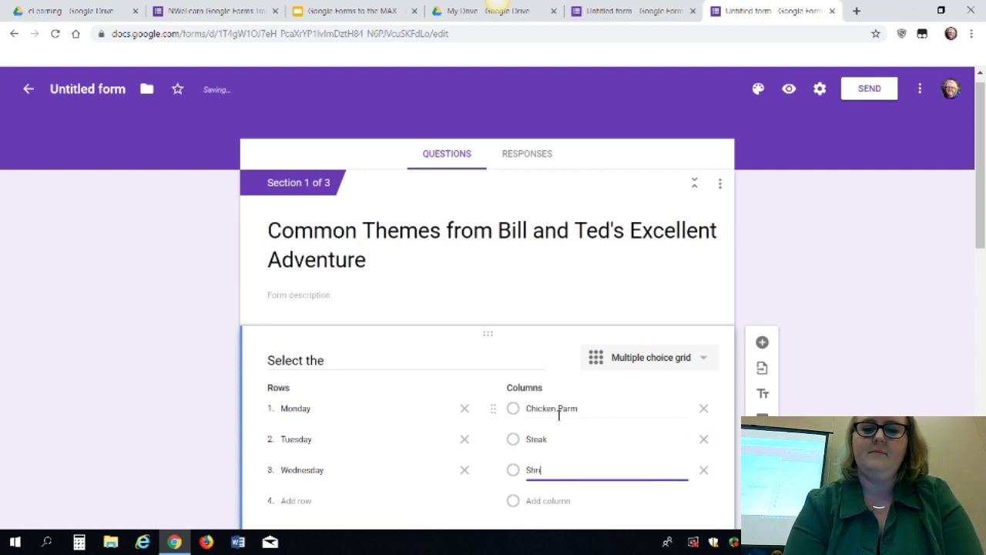
text(imp Parm)
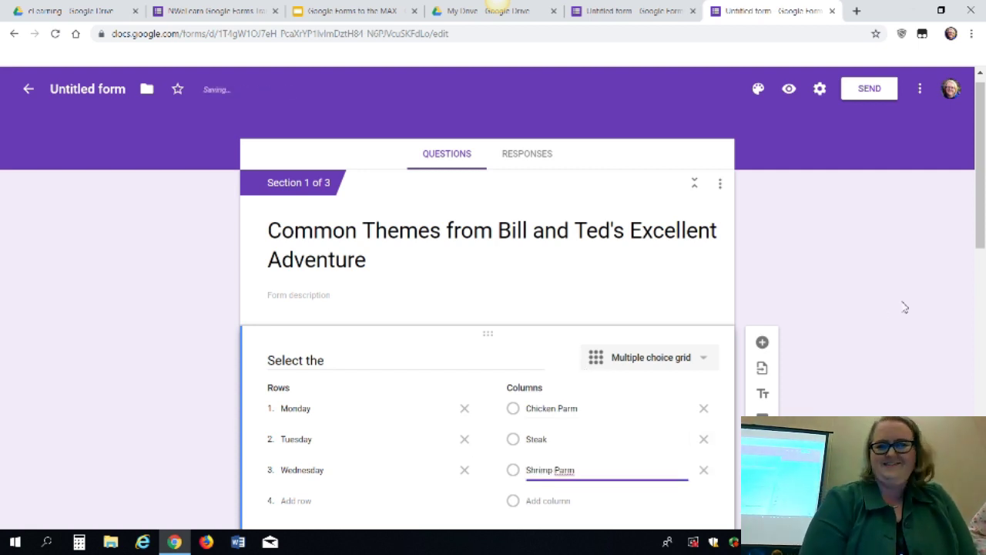
scroll(901, 308, down, 4)
scroll(902, 316, up, 3)
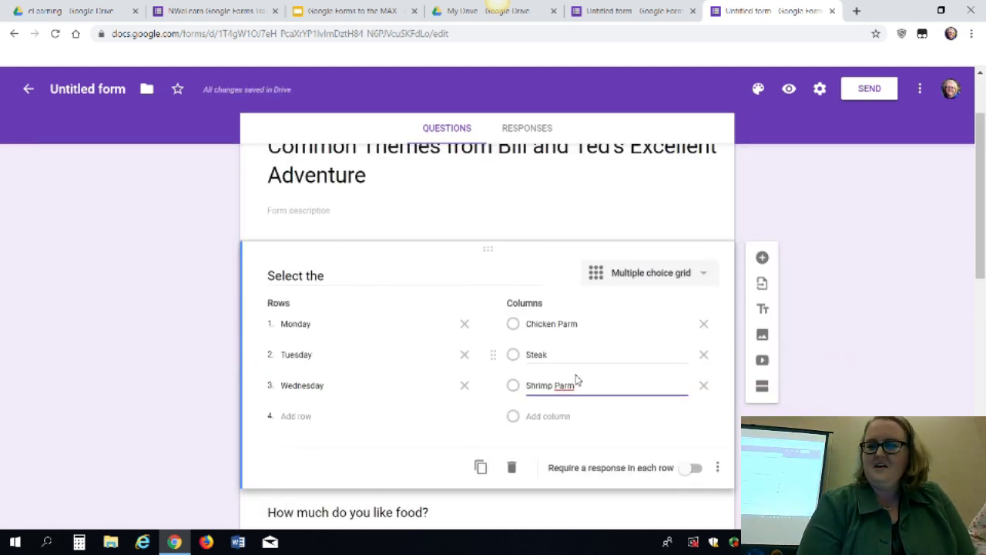
In the preview, answer Steak for Monday, Chicken Parm for Tuesday and Shrimp Parm for Wednesday
click(789, 91)
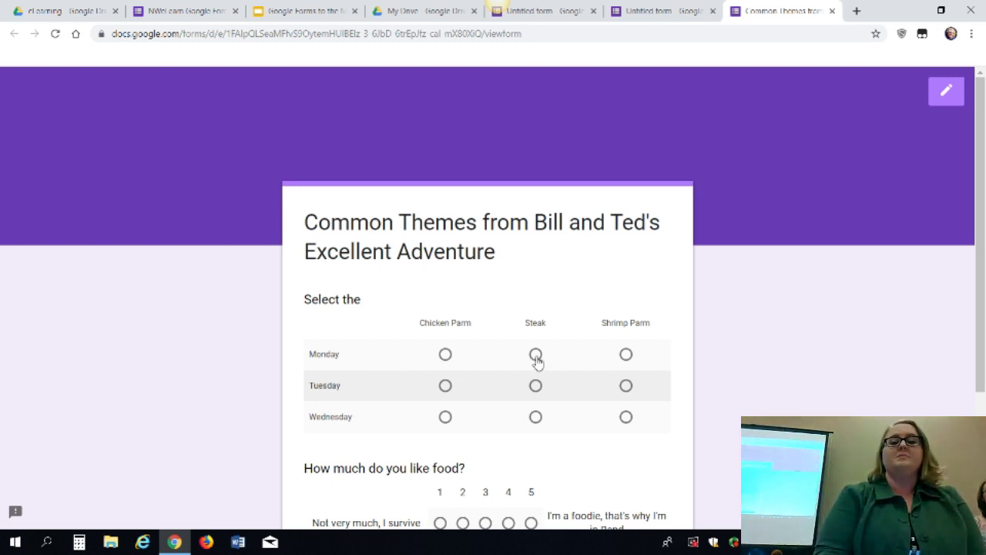
click(535, 356)
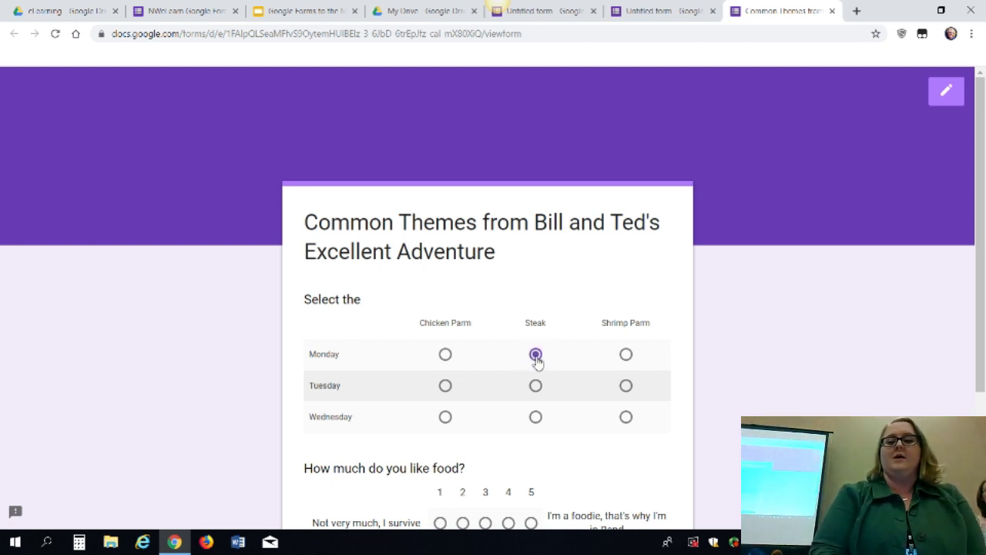
click(446, 387)
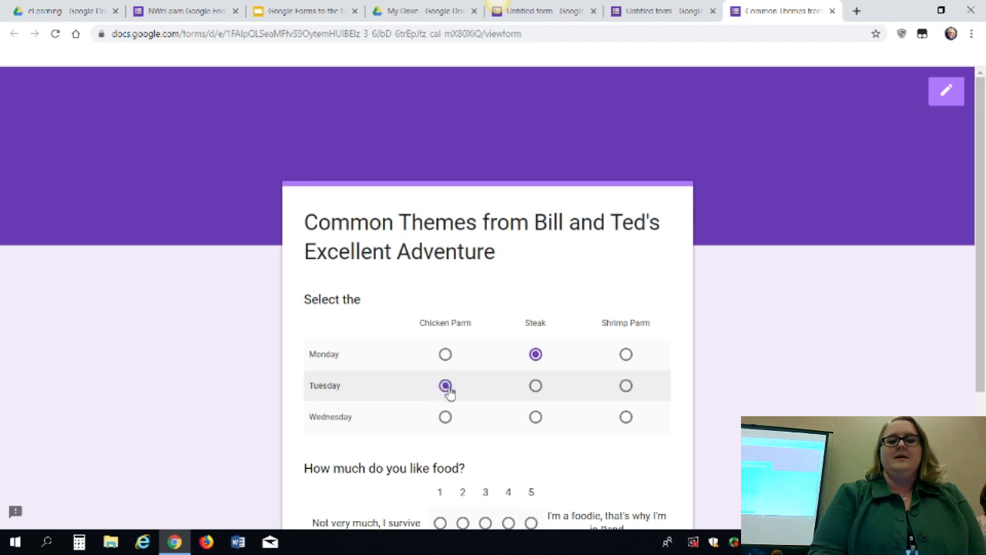
click(634, 417)
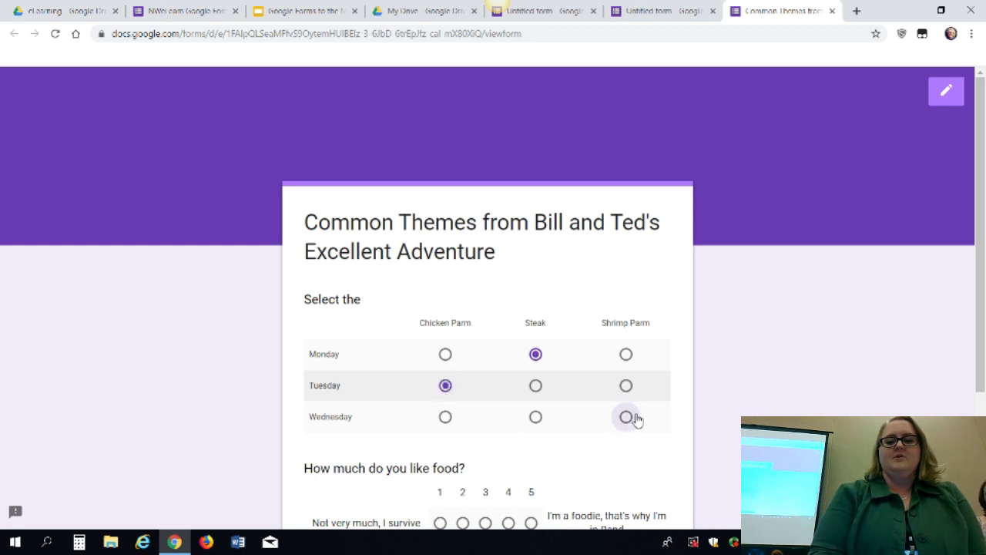
click(539, 418)
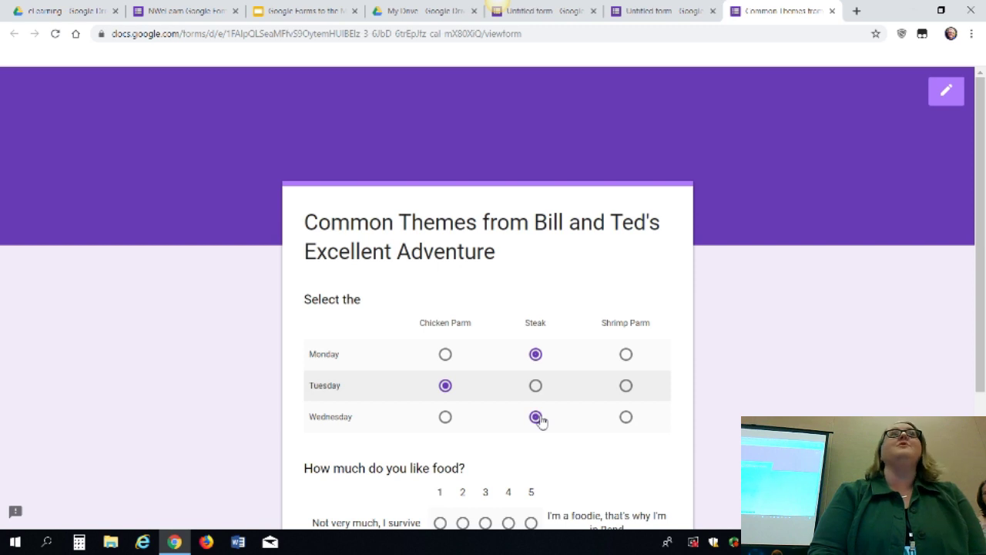
click(634, 420)
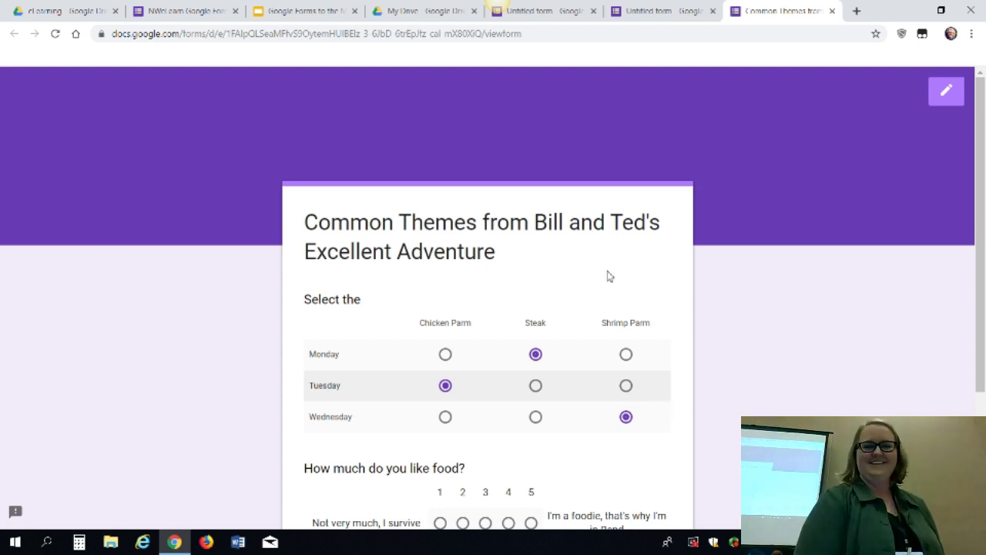
Leave the preview and add a Checkbox grid question below the form title
click(947, 92)
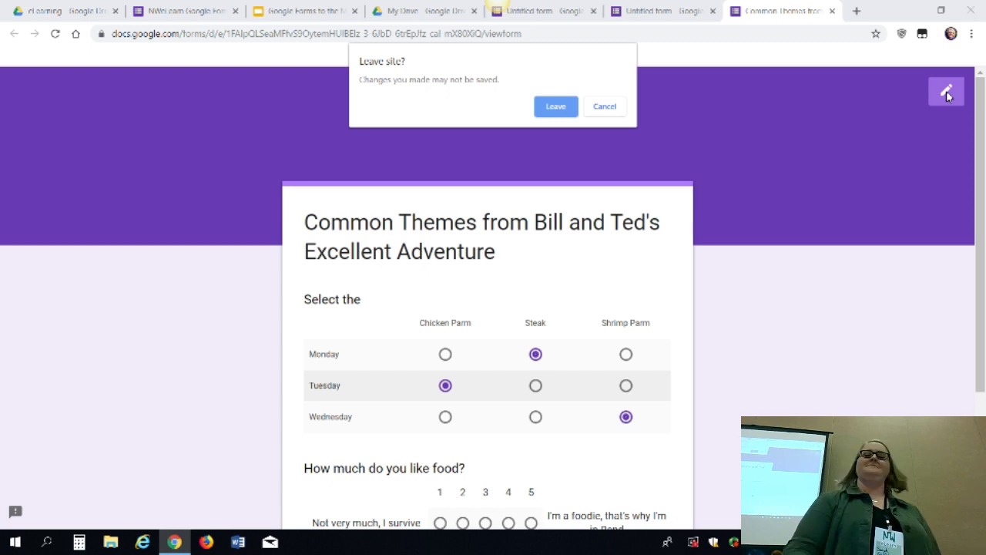
click(561, 105)
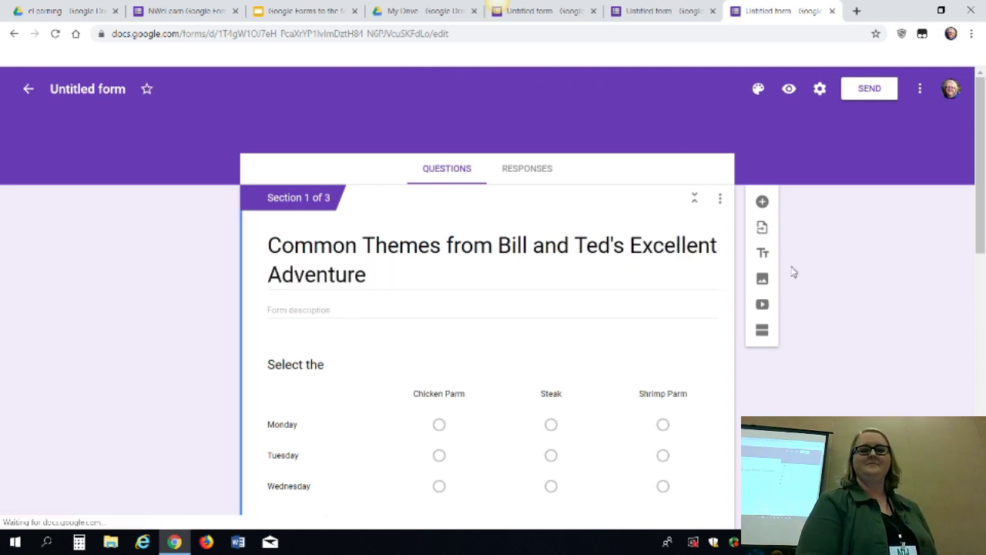
click(762, 202)
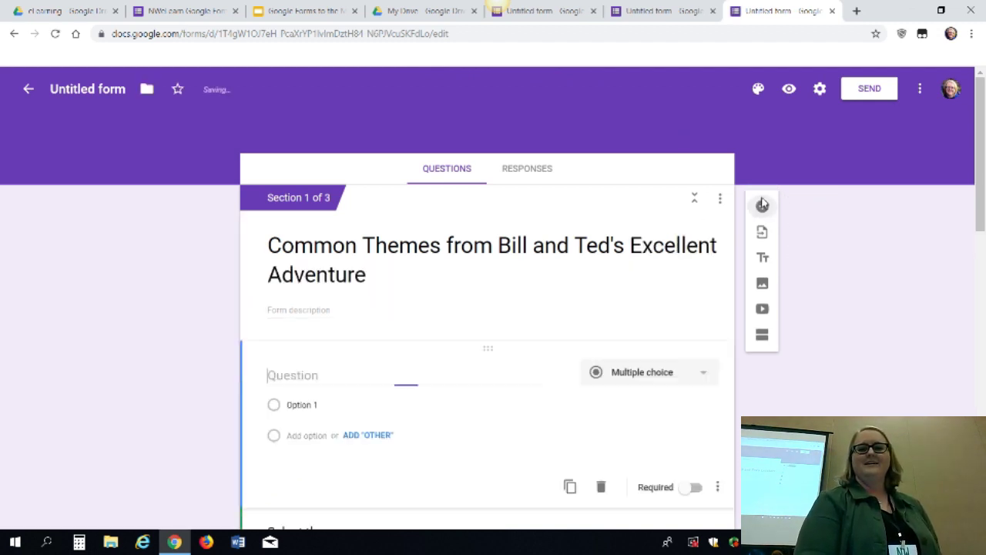
click(701, 376)
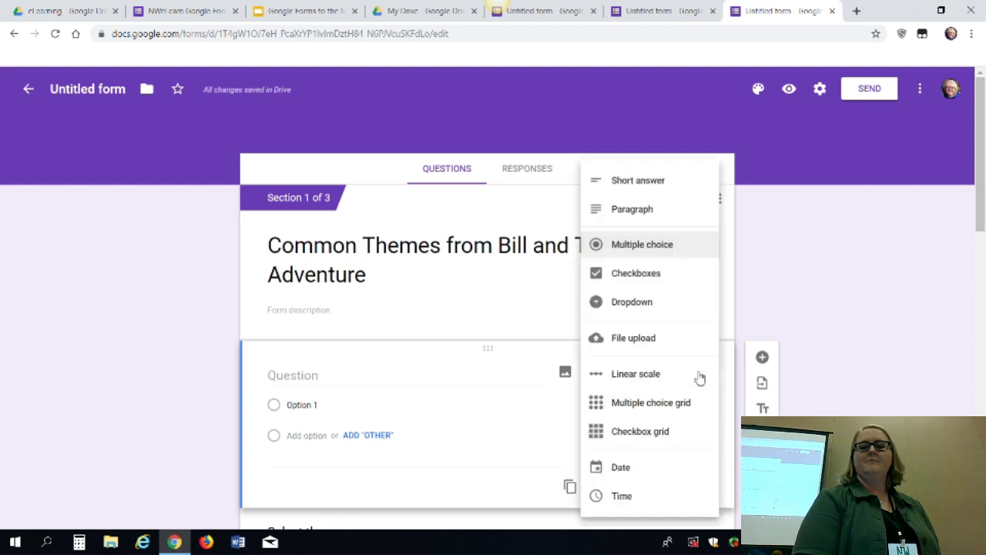
click(633, 437)
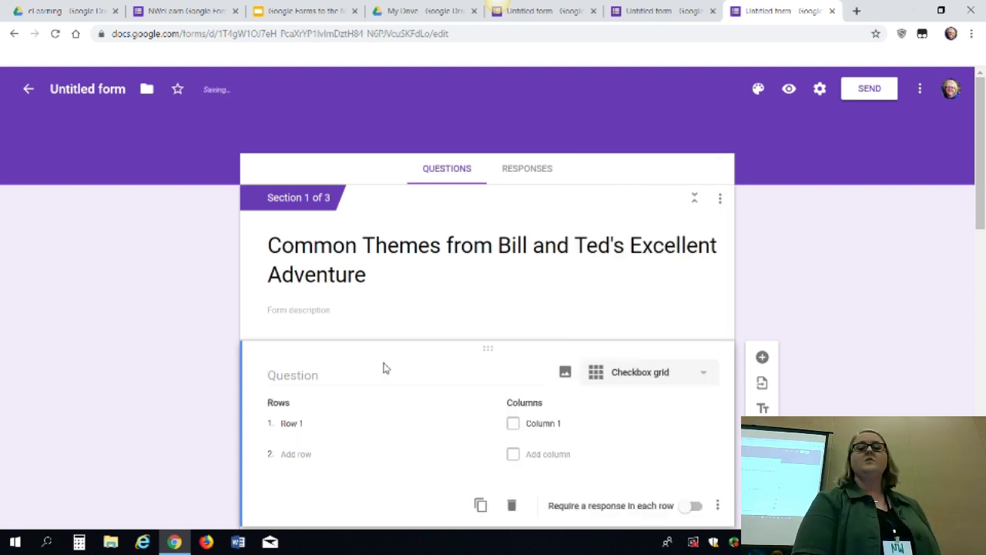
Title the grid 'Select all food options you would be willing to eat each day of the week!'
click(326, 381)
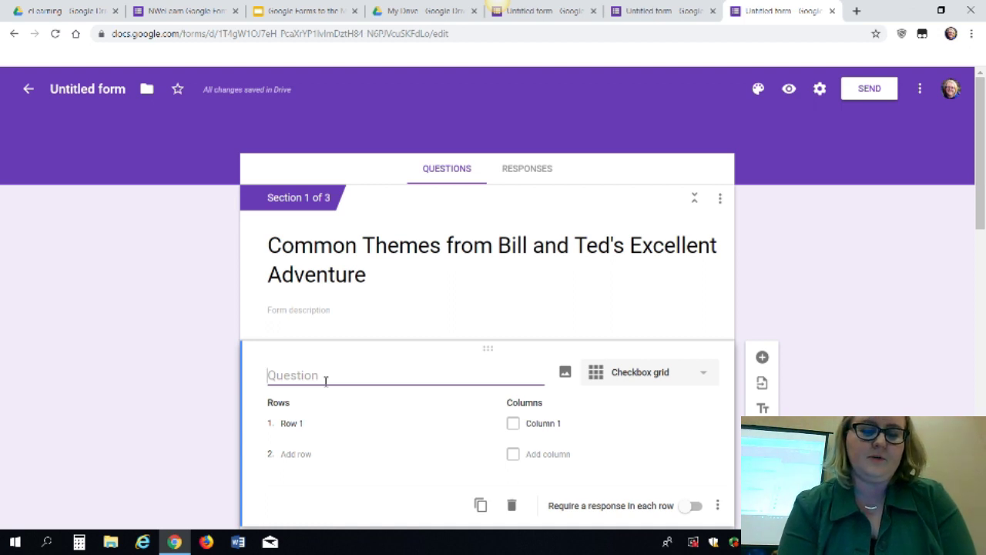
text(s)
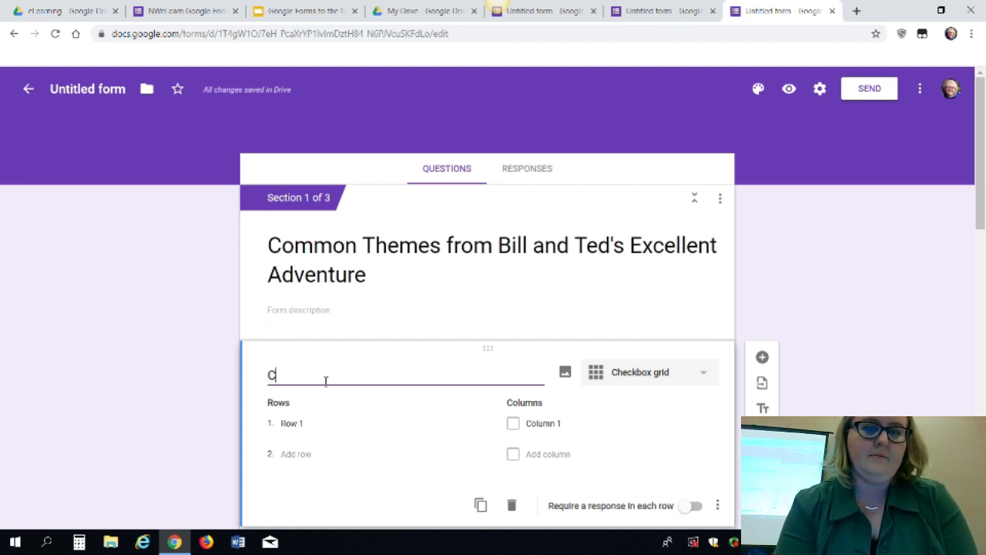
key(BackSpace)
text(Select all )
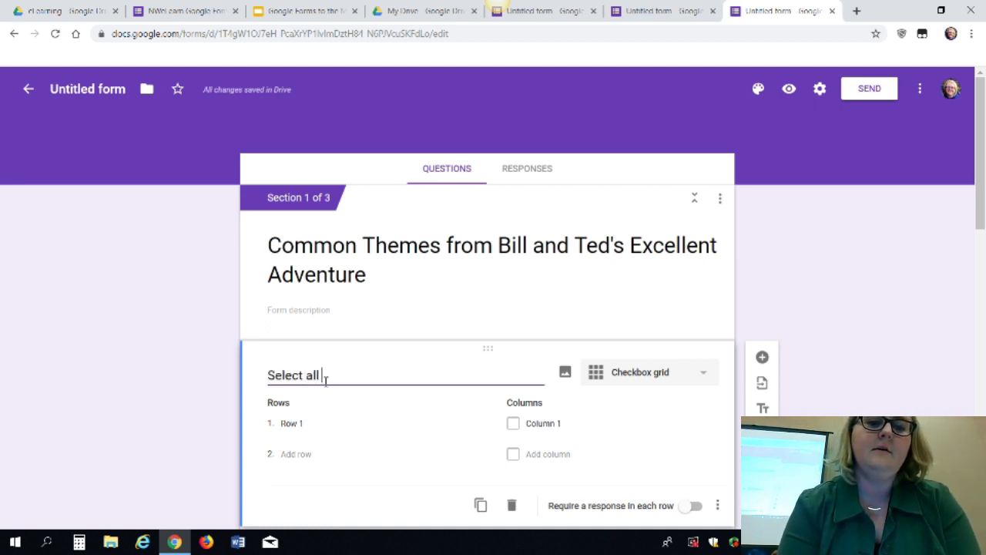
text(food options you w)
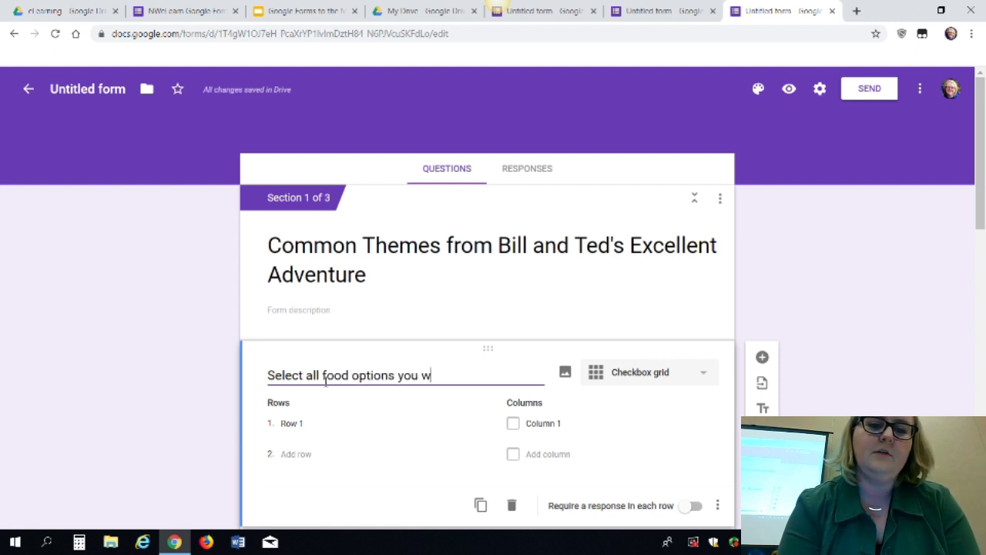
text(ould be w)
key(BackSpace)
text(be willin)
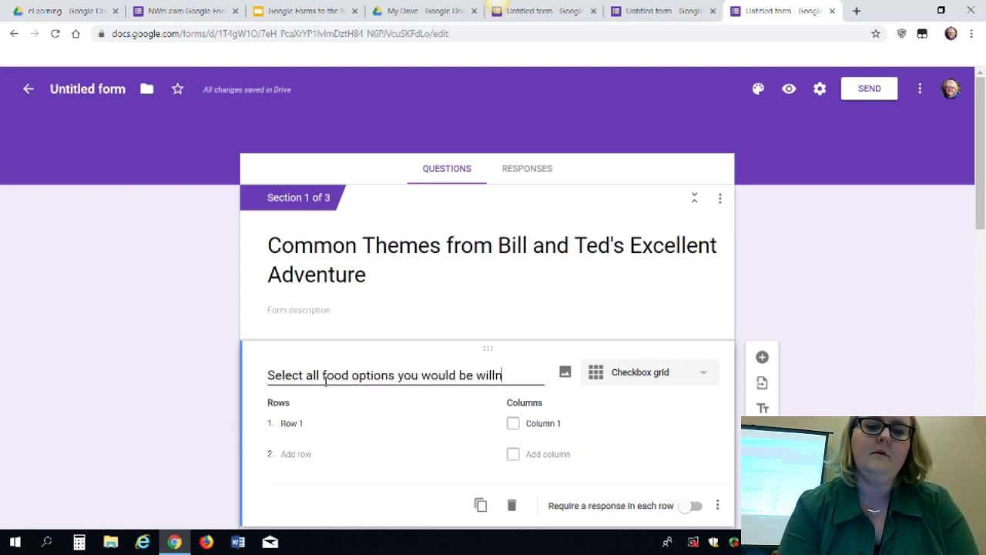
text(g)
key(BackSpace)
key(BackSpace)
text(ing to eac)
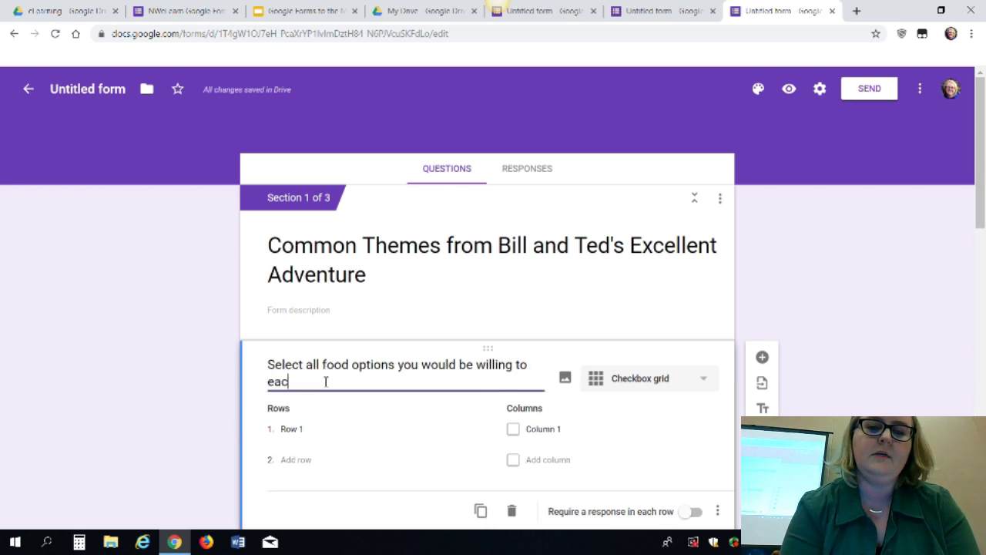
key(BackSpace)
text(t each d)
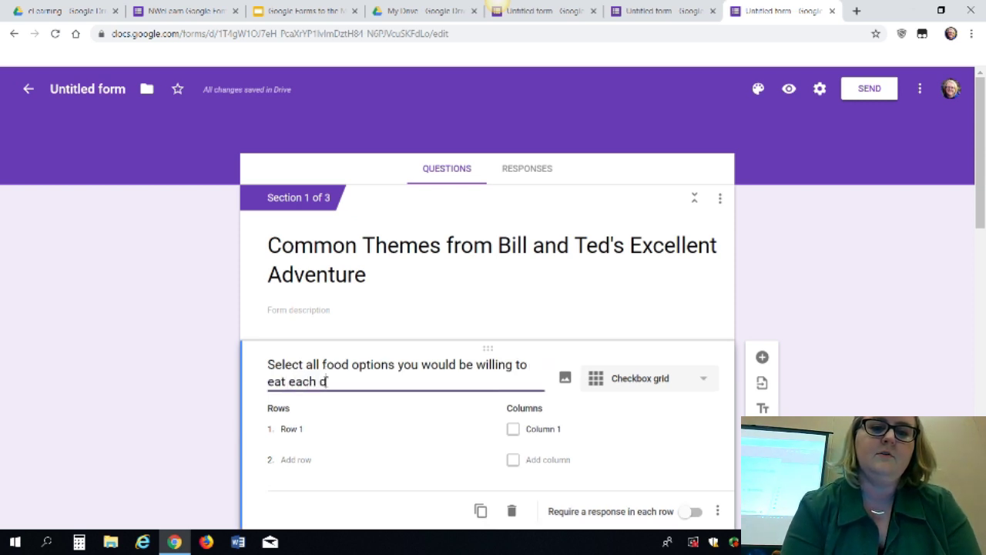
text(ay of the wek)
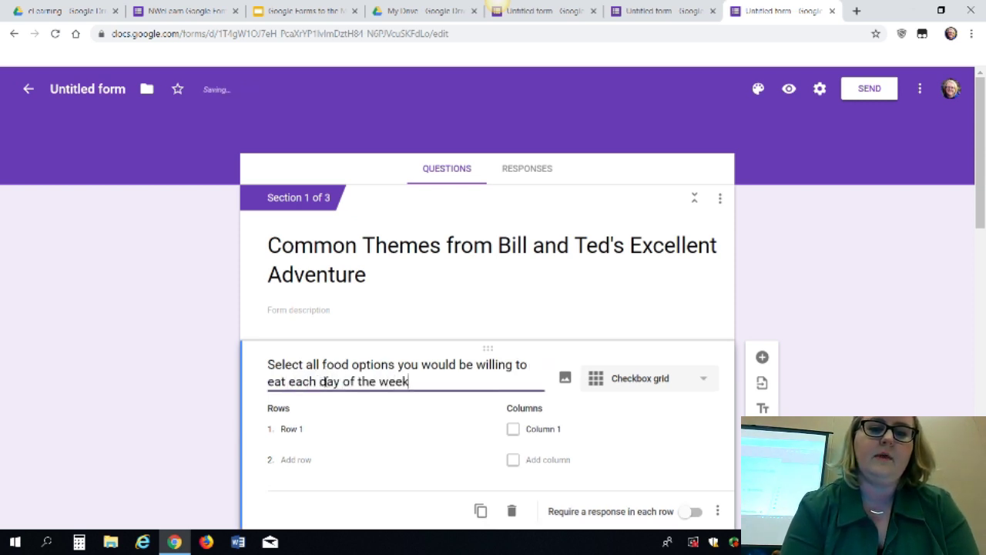
Name the first grid rows Sunday, Monday, Tuesday and Wednesday
click(293, 430)
text(M)
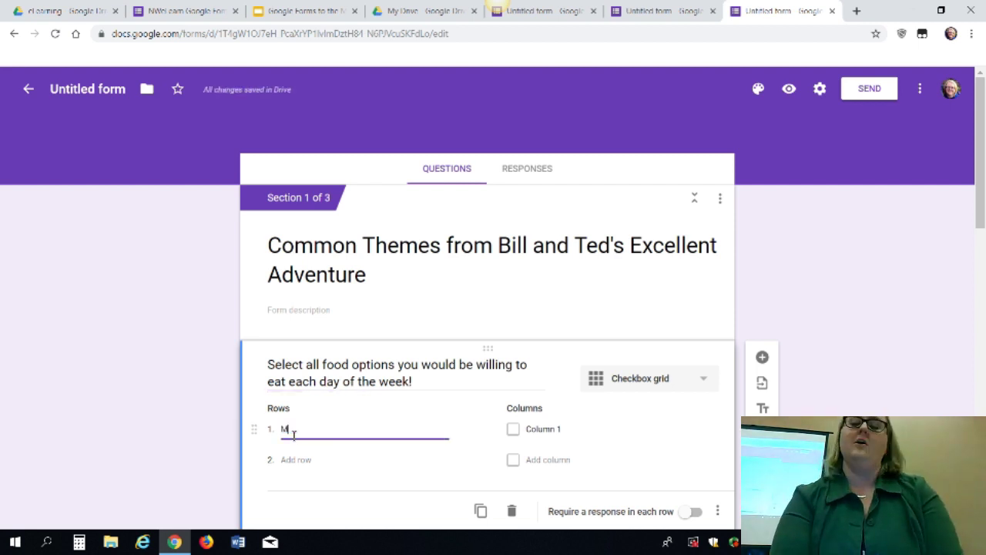
text(unday)
key(Tab)
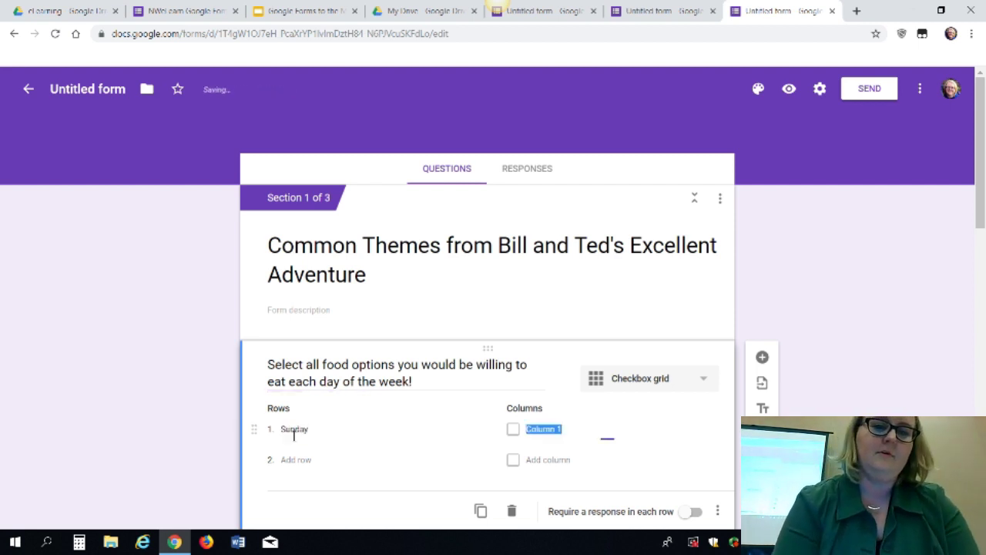
click(308, 465)
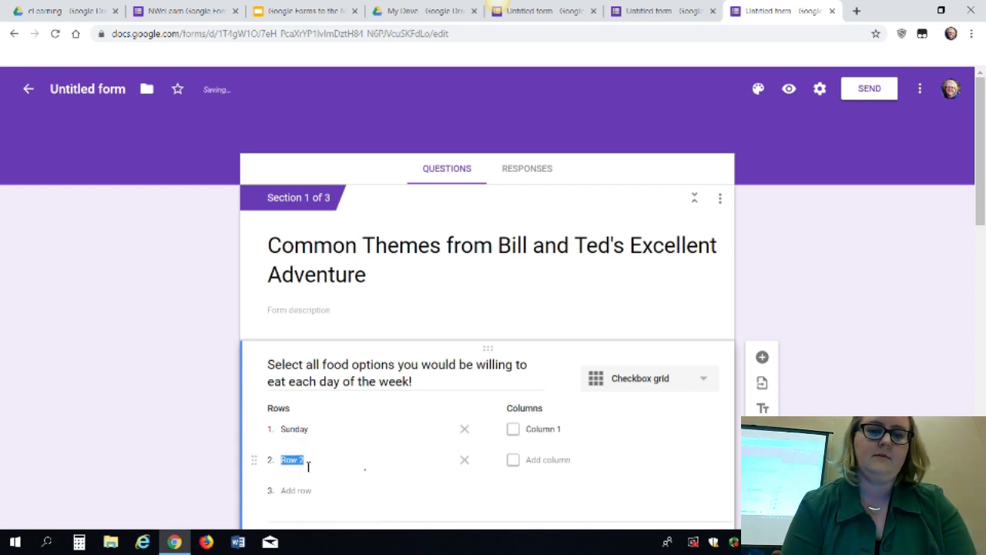
text(Monday)
key(Tab)
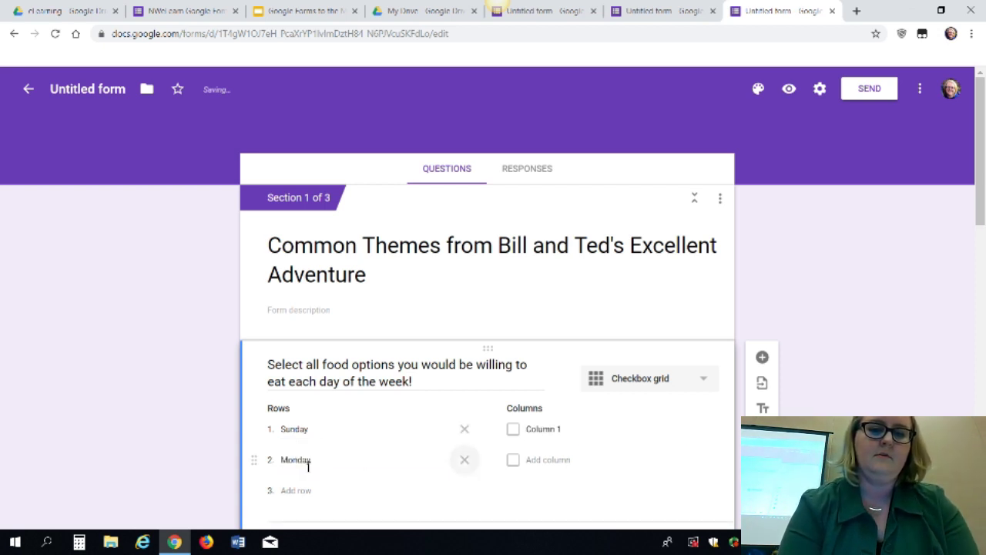
text(Tuesday)
key(Tab)
key(Tab)
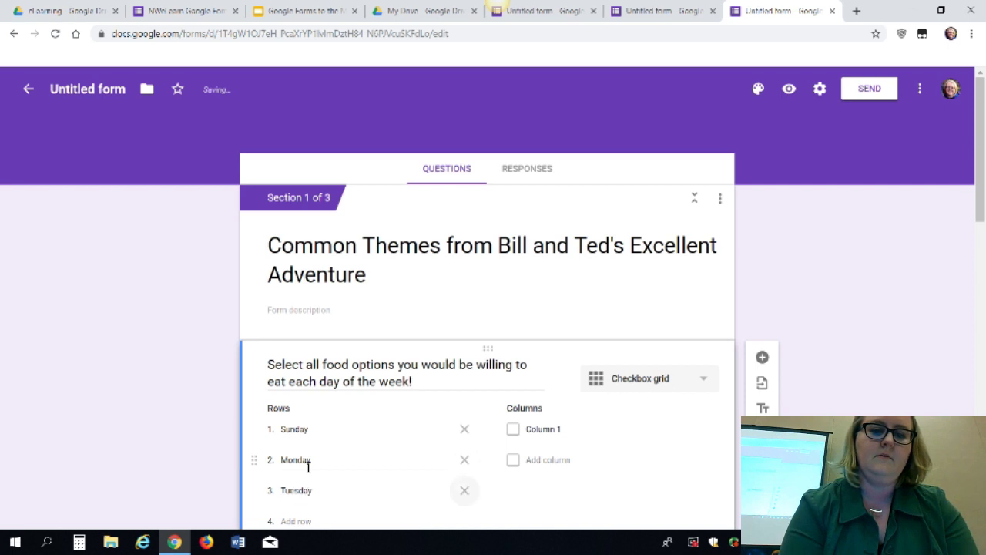
text(Wednesday)
key(Tab)
key(Tab)
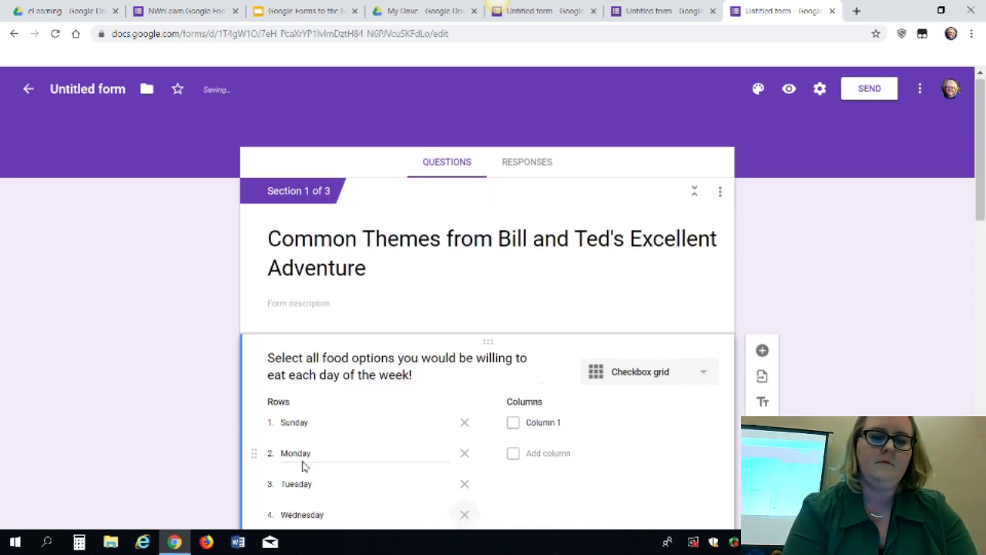
Add rows Thursday, Friday and Saturday, plus an extra eighth row 'Toturdsay'
text(Thu)
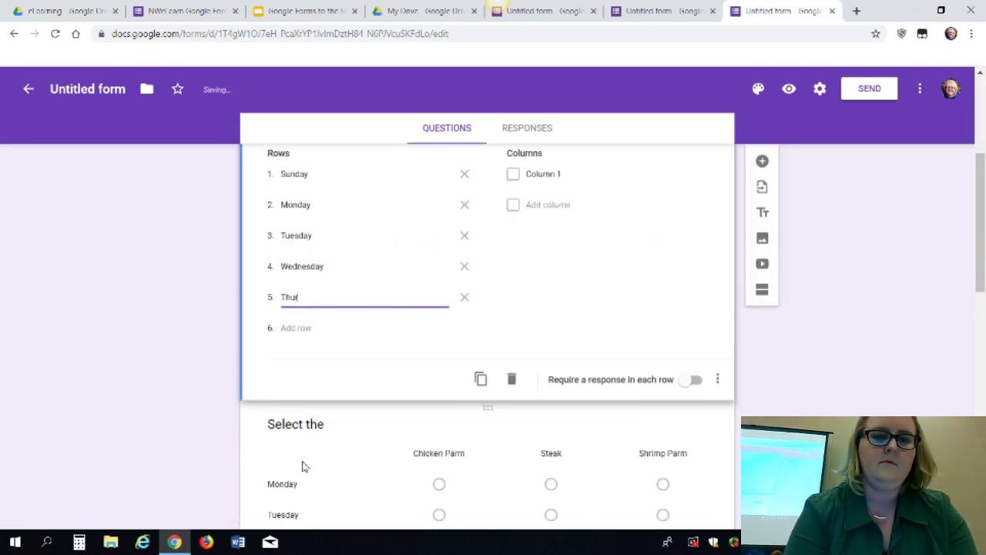
text(rsday)
key(Tab)
key(Tab)
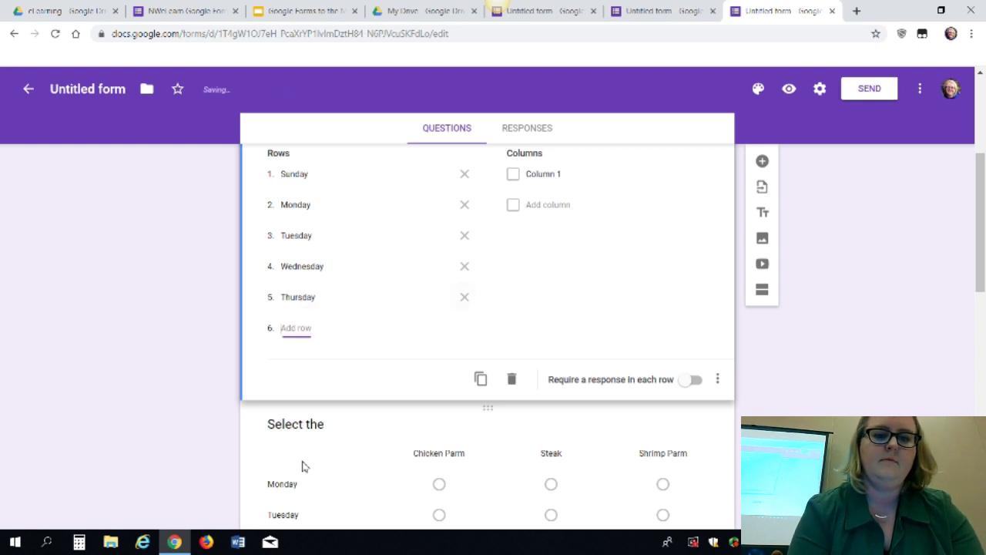
text(Friday)
key(Tab)
key(Tab)
text(S)
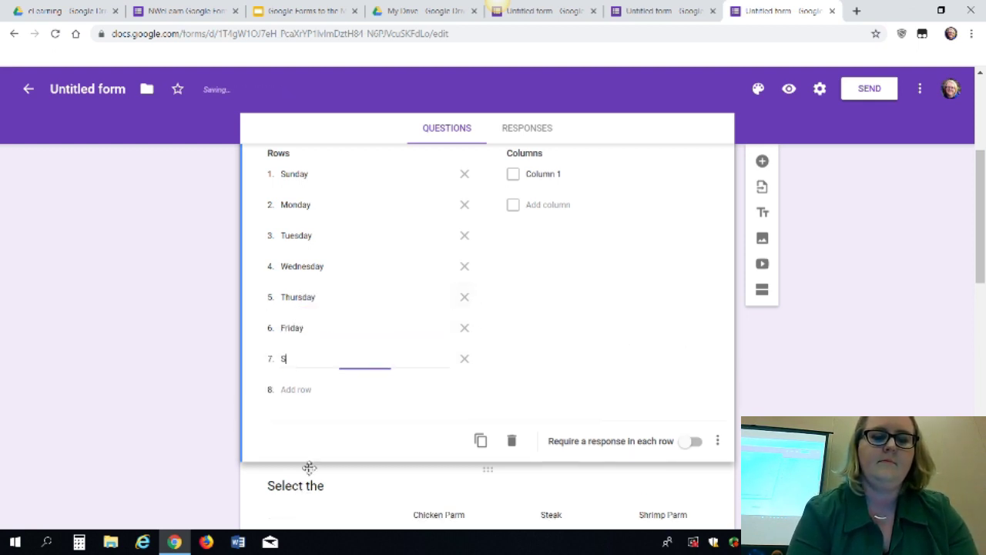
text(aturday)
key(Tab)
key(Tab)
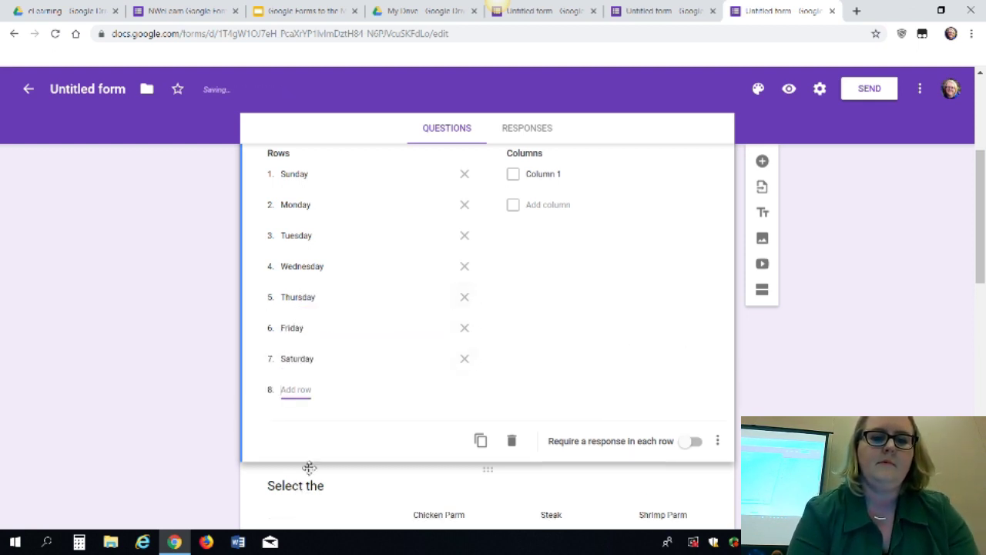
text(Sunde)
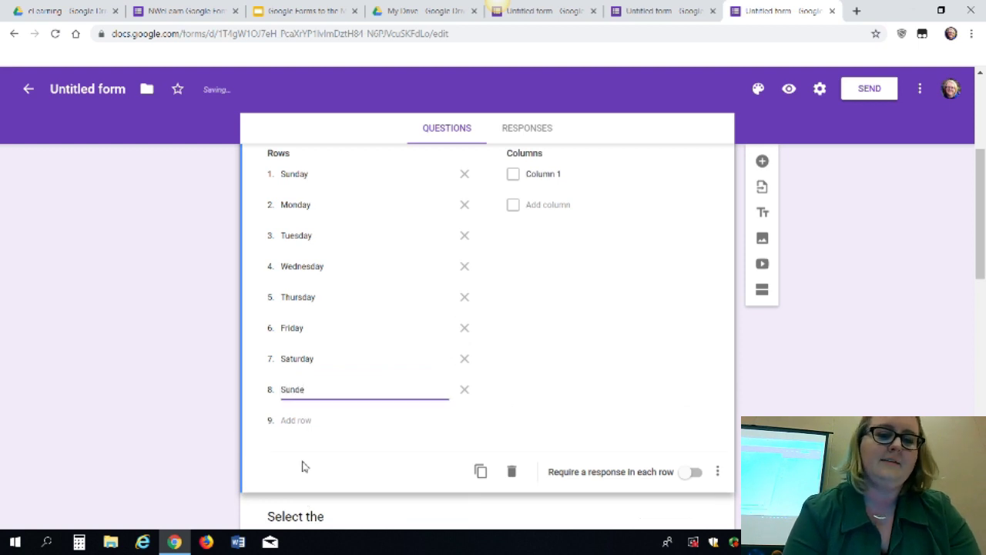
key(BackSpace)
text(ay)
key(Tab)
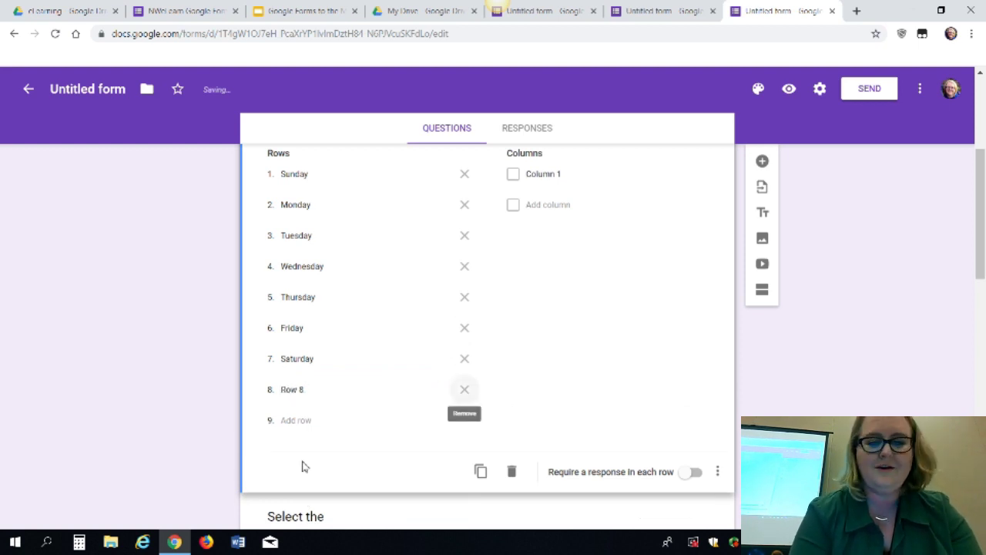
click(304, 390)
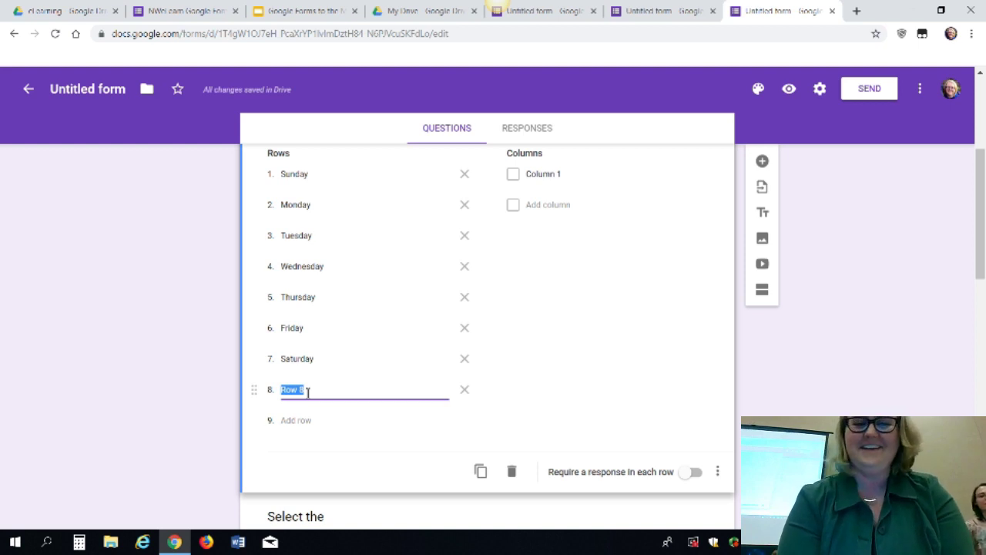
text(T)
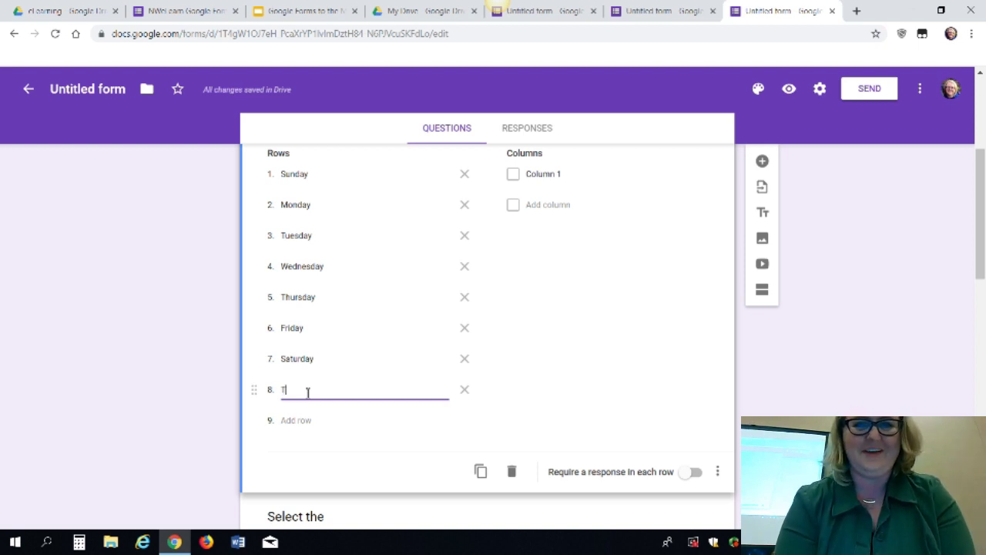
text(oturd)
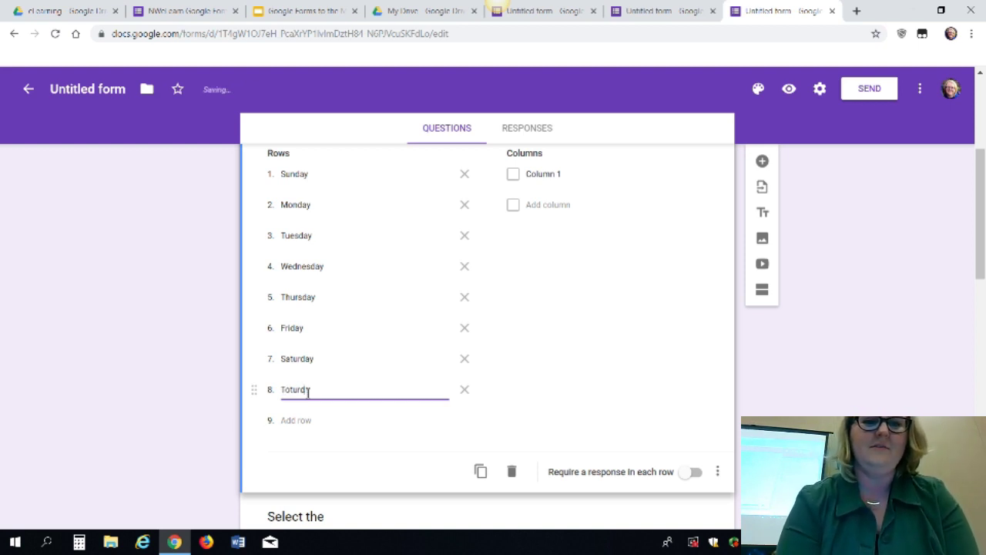
text(say)
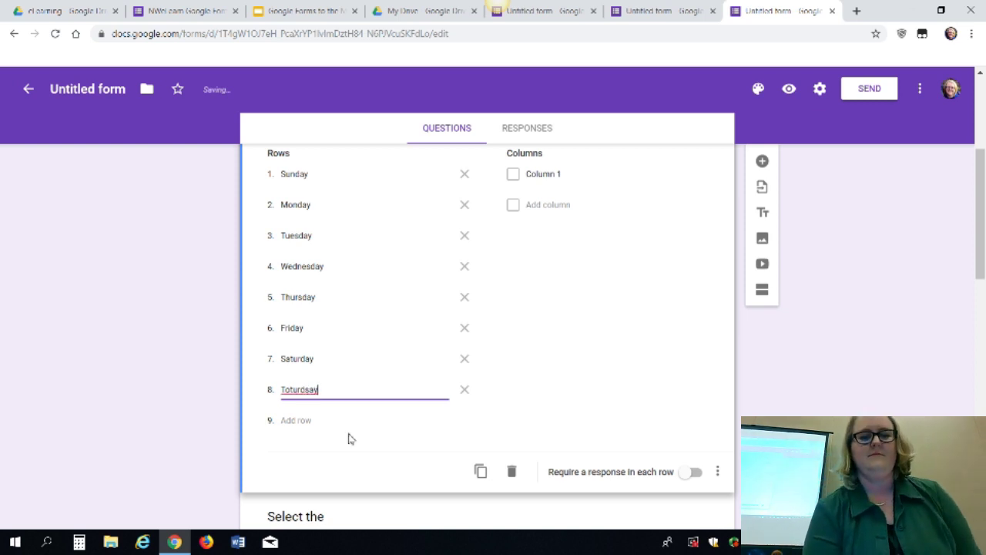
click(326, 408)
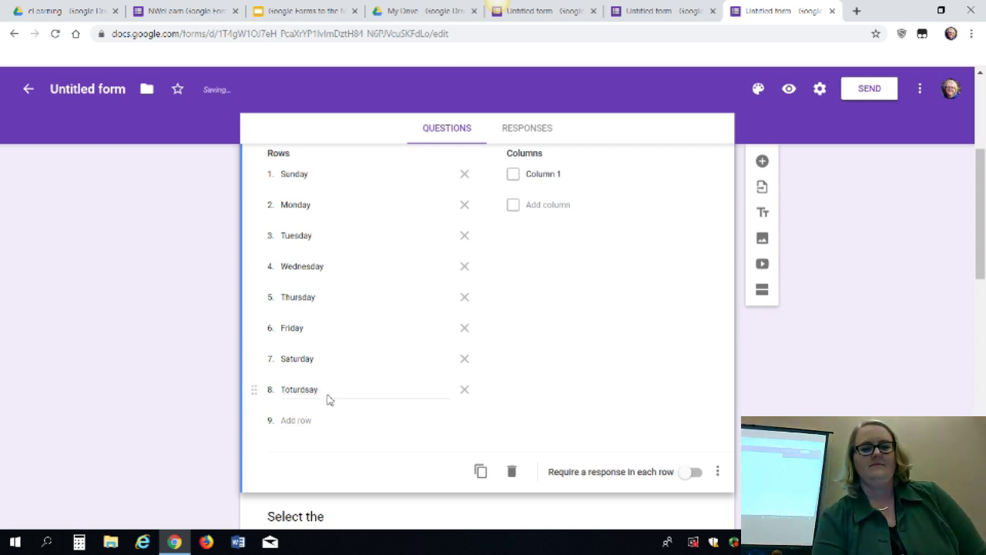
Remove the extra Toturday row and add columns Steak, Shrimp and Tacos
click(465, 390)
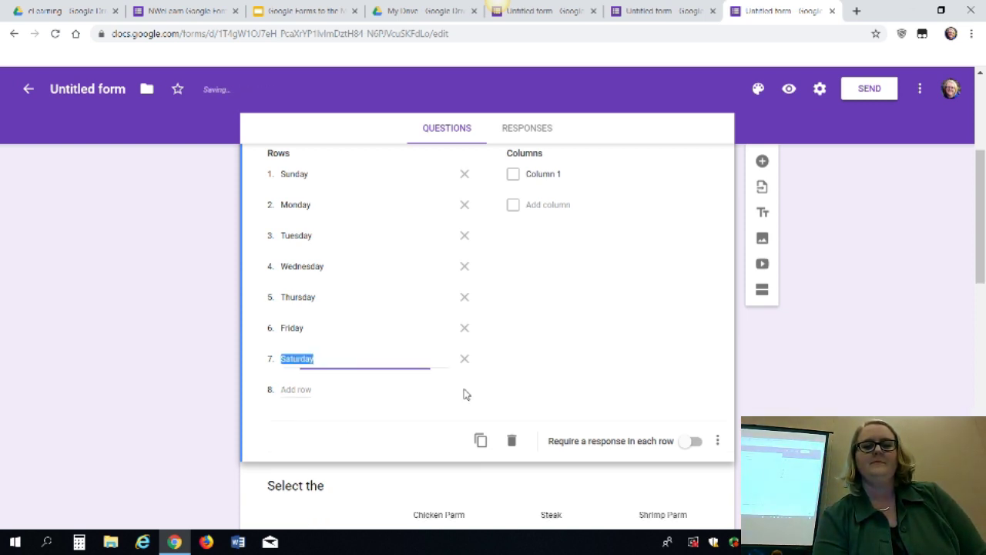
click(566, 178)
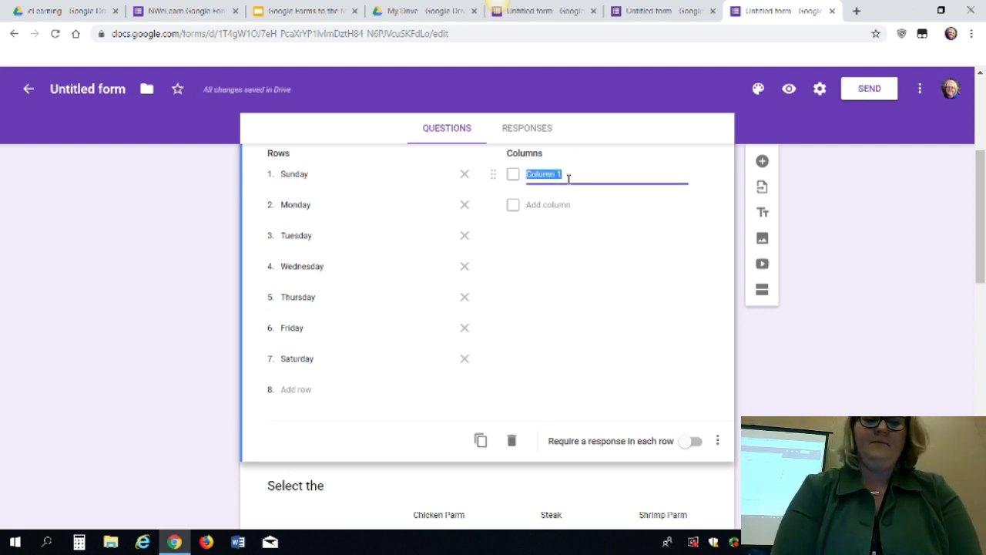
text(Steak)
key(Return)
text(Shrimp)
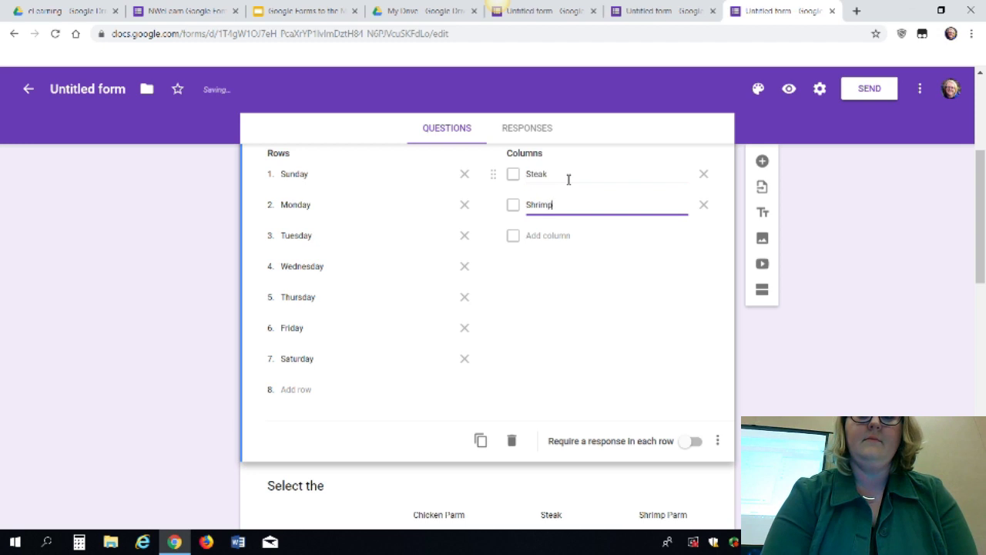
key(Return)
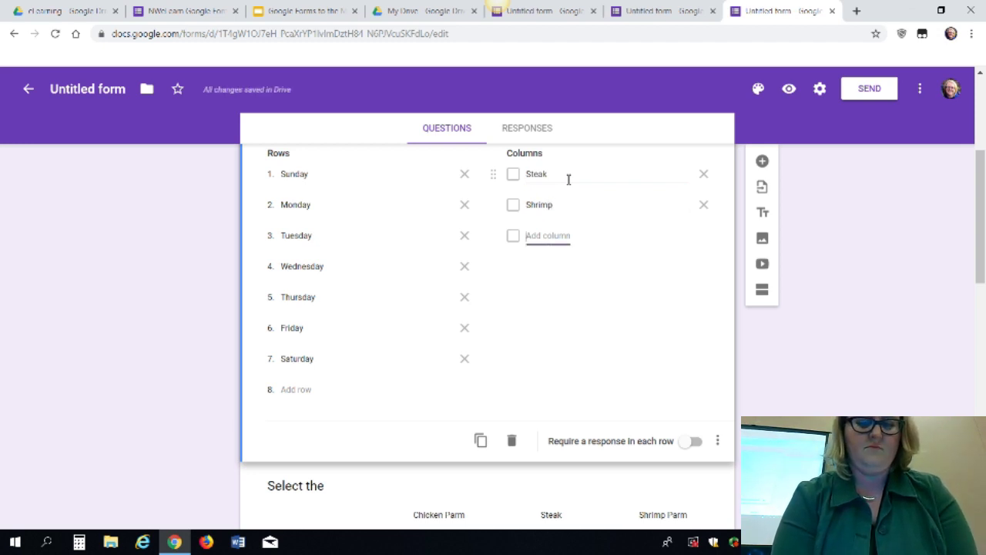
text(Tacos)
key(Tab)
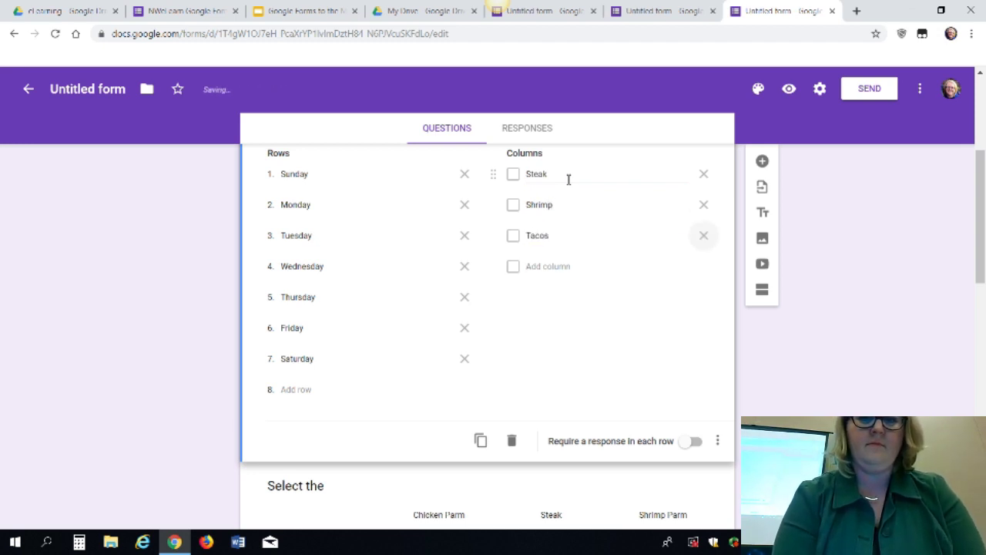
Add columns Chicken Parm, Shrimp parm, Pork chops, Meatless Monday and Plain buttered noodles
text(Chicken P)
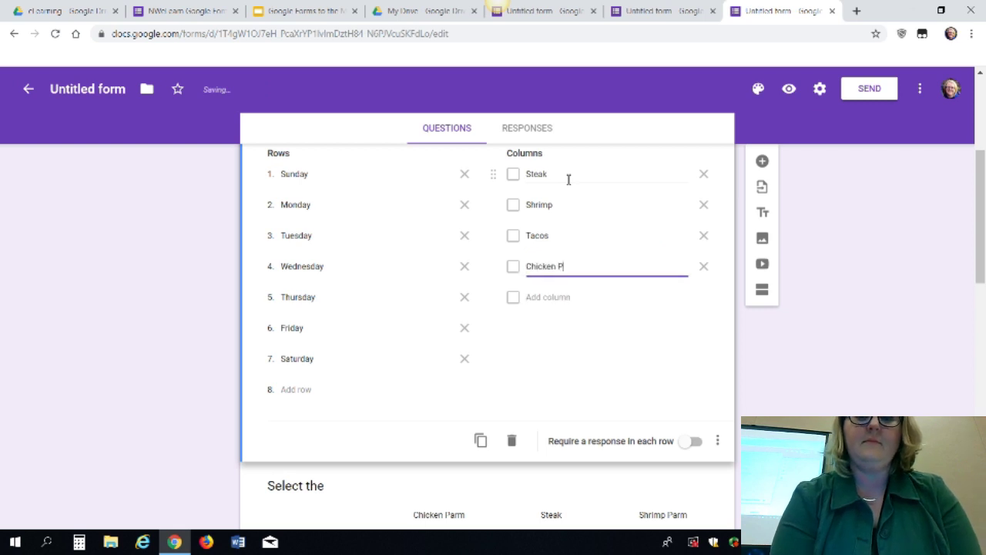
key(Tab)
key(Tab)
text(Shi)
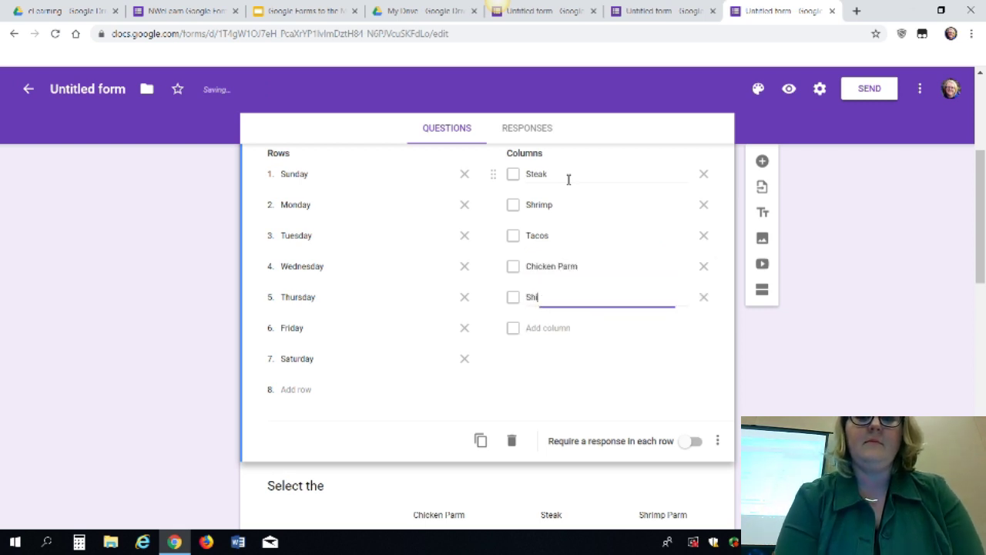
text(rimp parm)
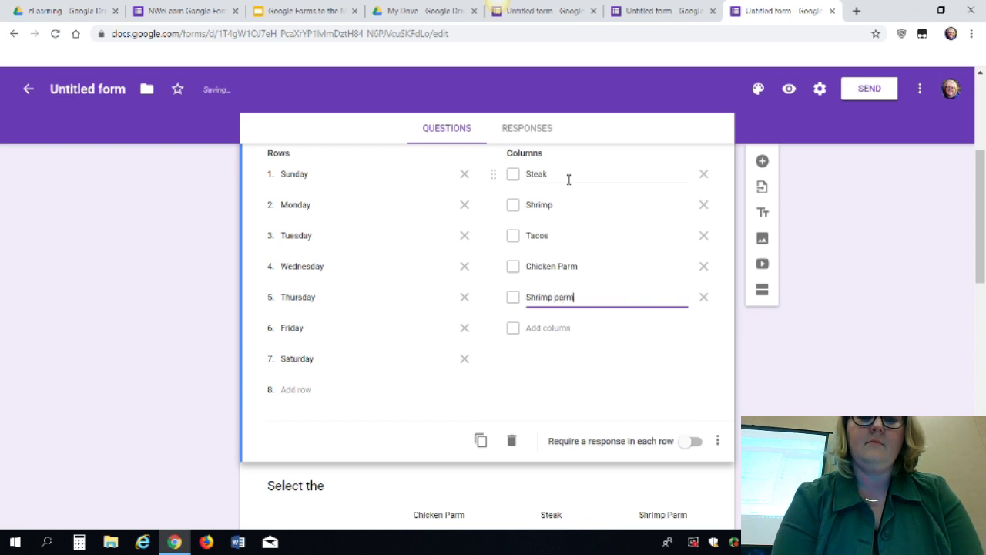
key(Tab)
key(Tab)
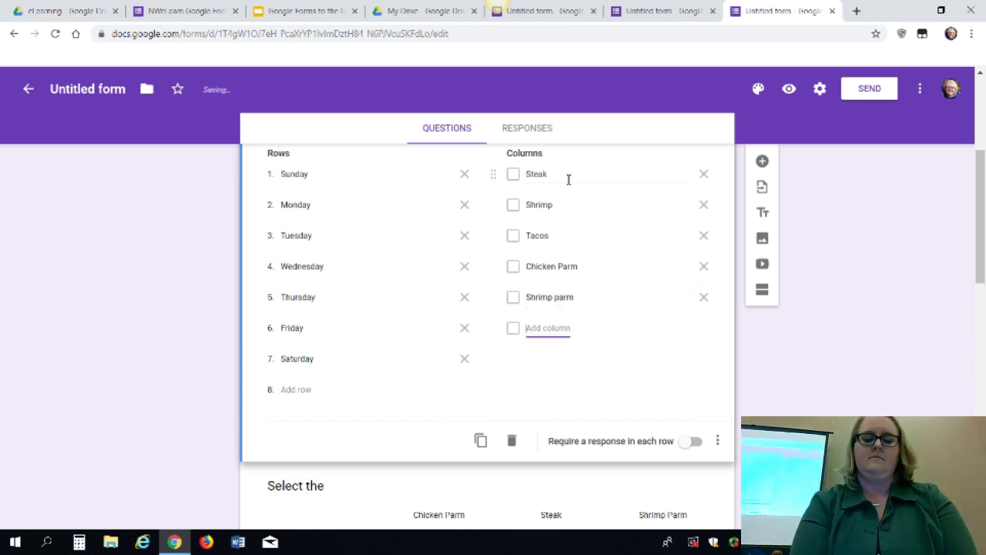
text(Pork chops)
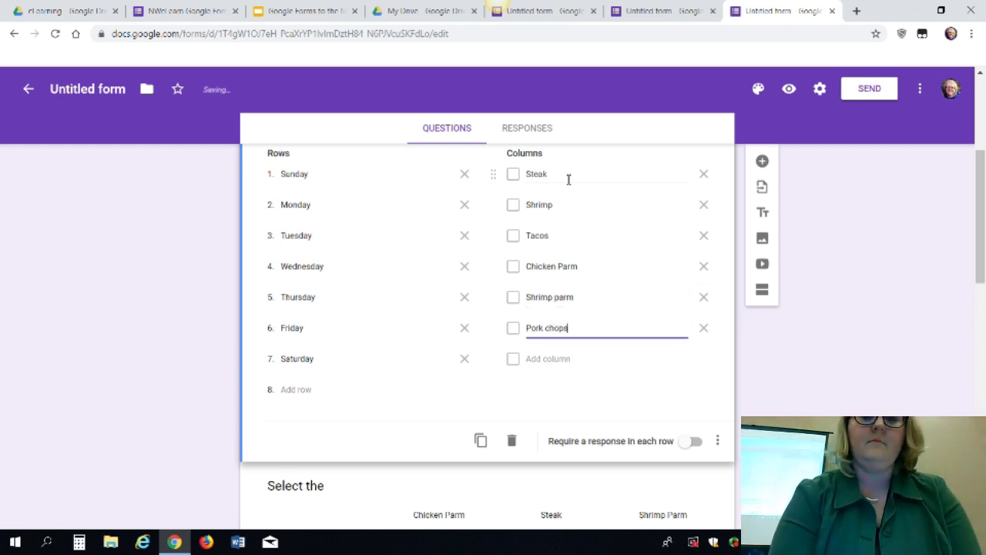
key(Tab)
key(Tab)
text(Meat)
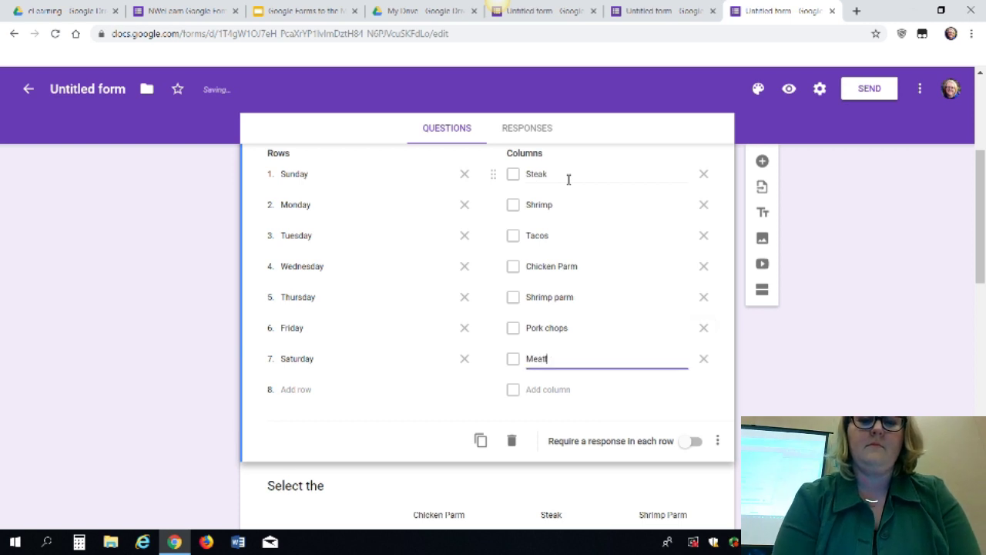
text(less Monday)
key(Tab)
key(Tab)
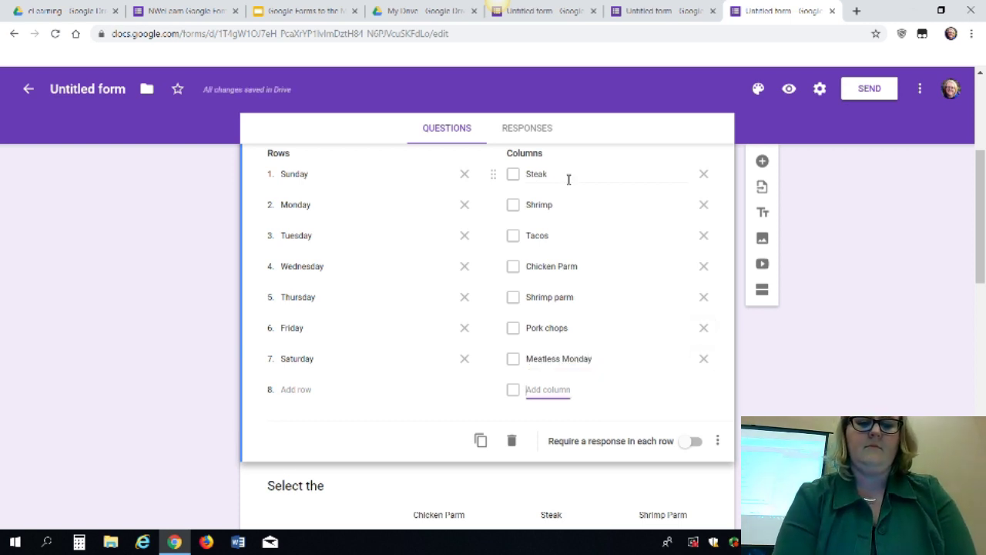
text(T)
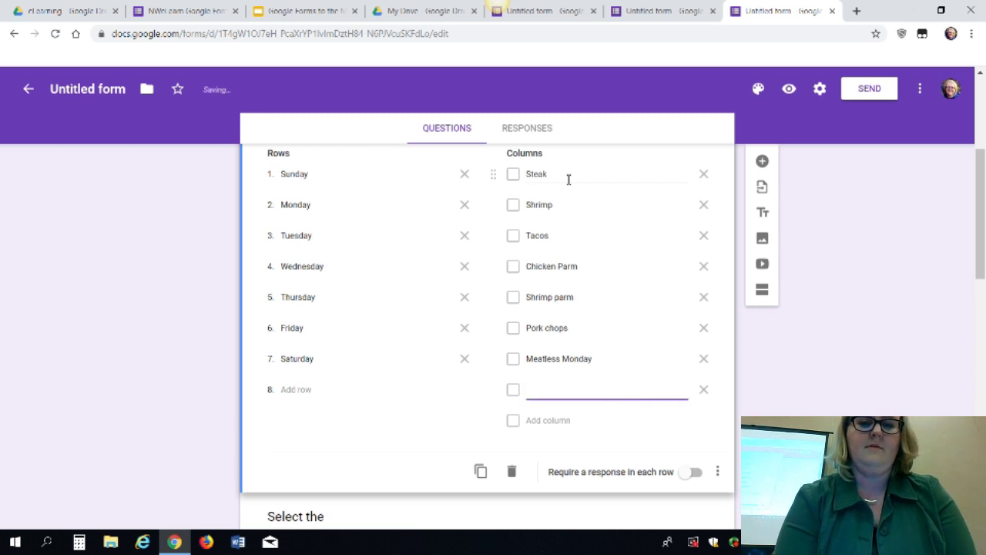
text(No)
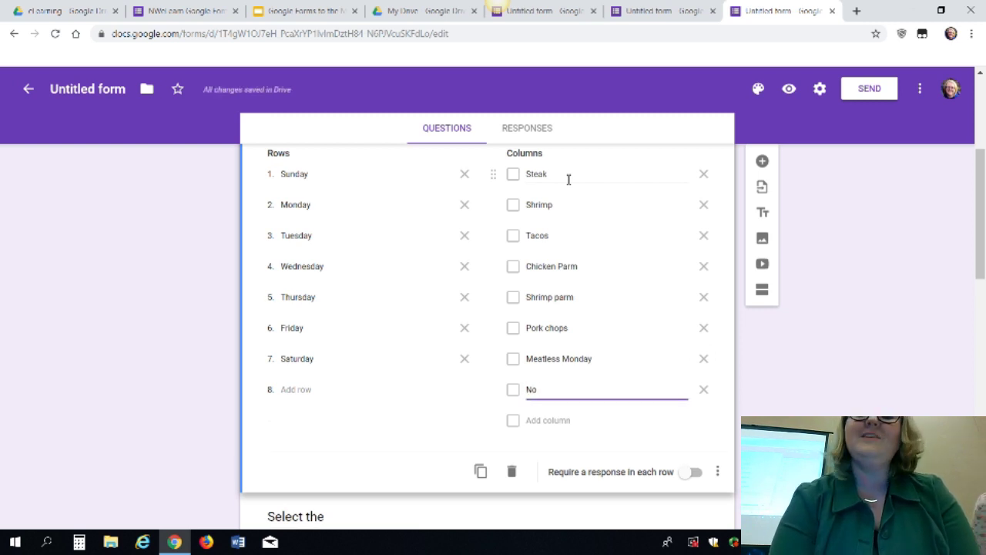
text(Plain but)
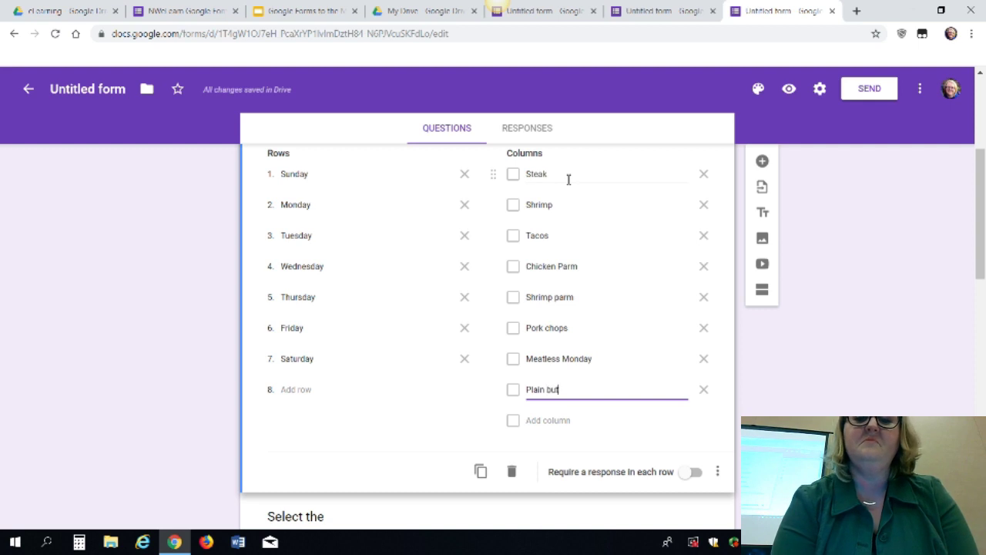
text(tered noodles)
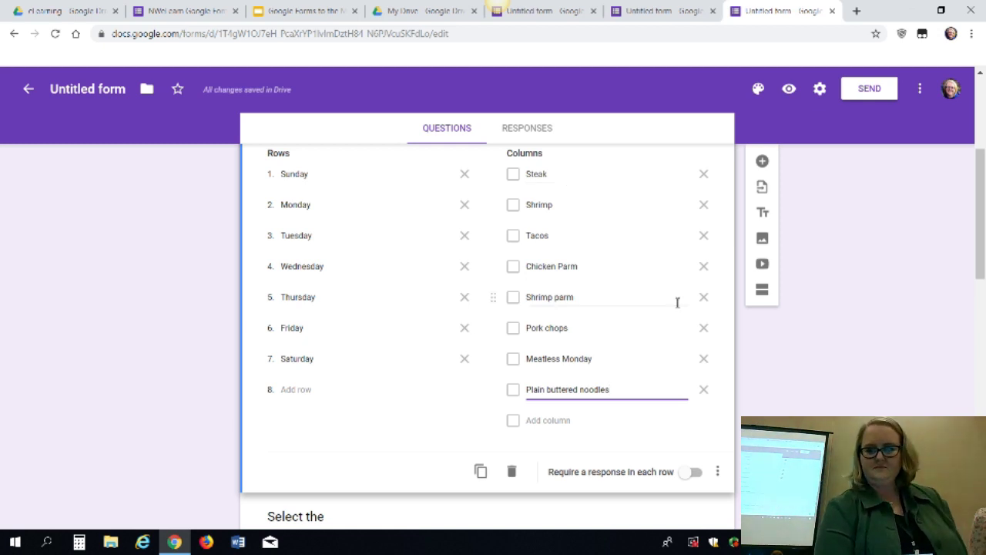
Preview the form and tick four foods for Sunday, Tacos and Chicken Parm for Monday, Shrimp for Tuesday
click(790, 90)
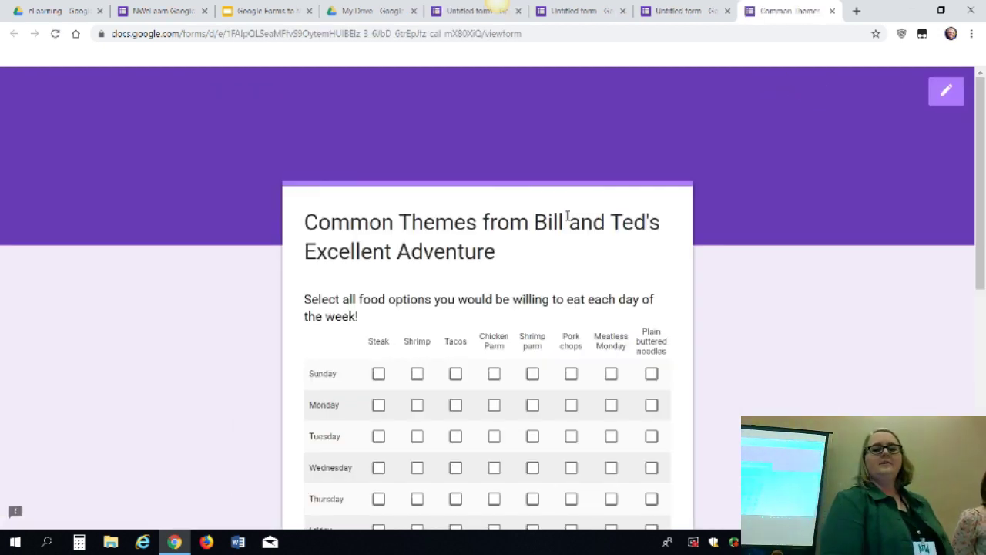
click(417, 375)
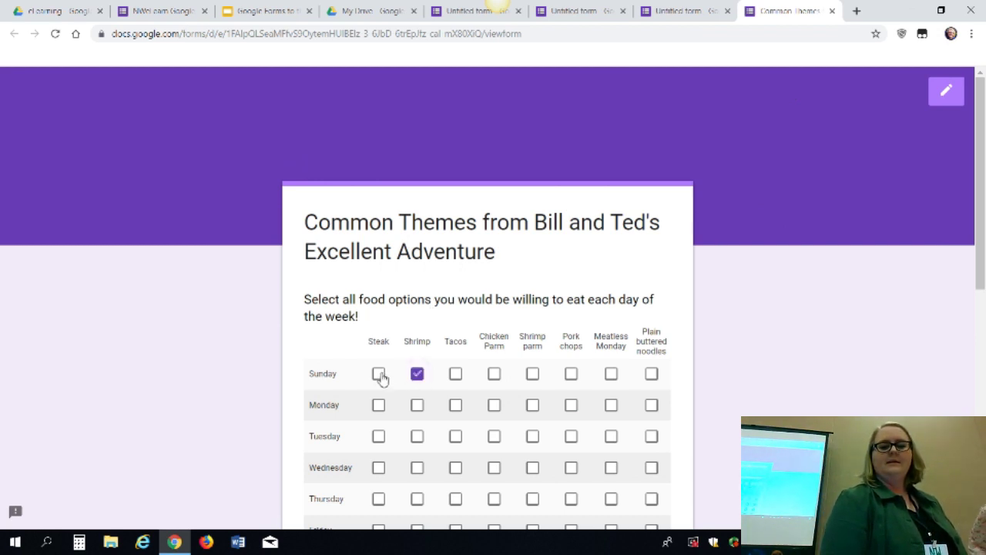
click(380, 376)
click(457, 376)
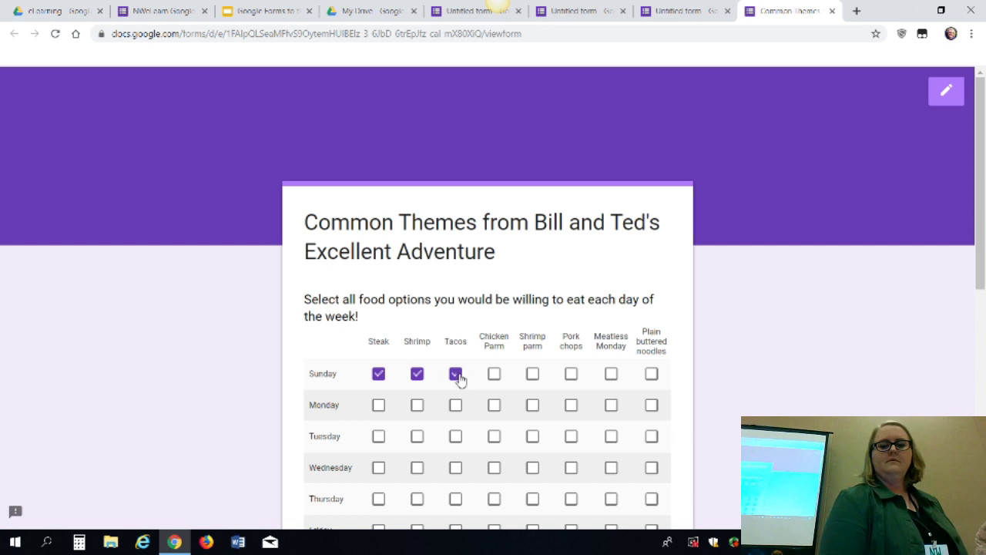
click(495, 376)
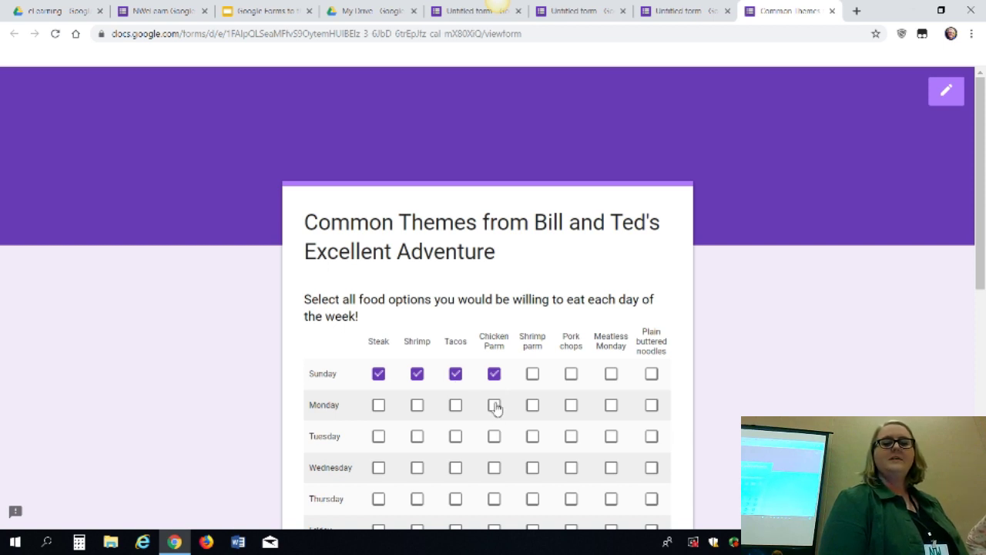
click(495, 407)
click(455, 407)
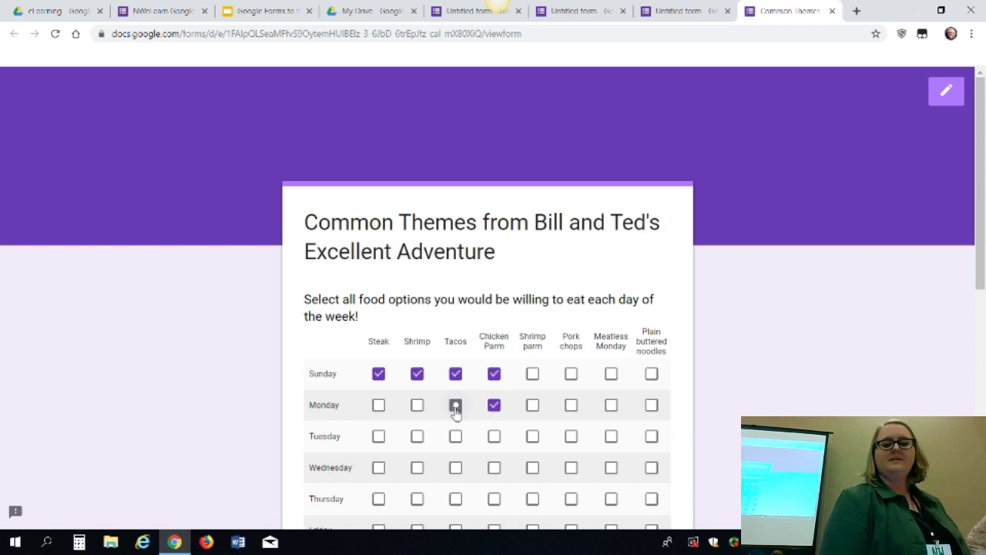
click(420, 441)
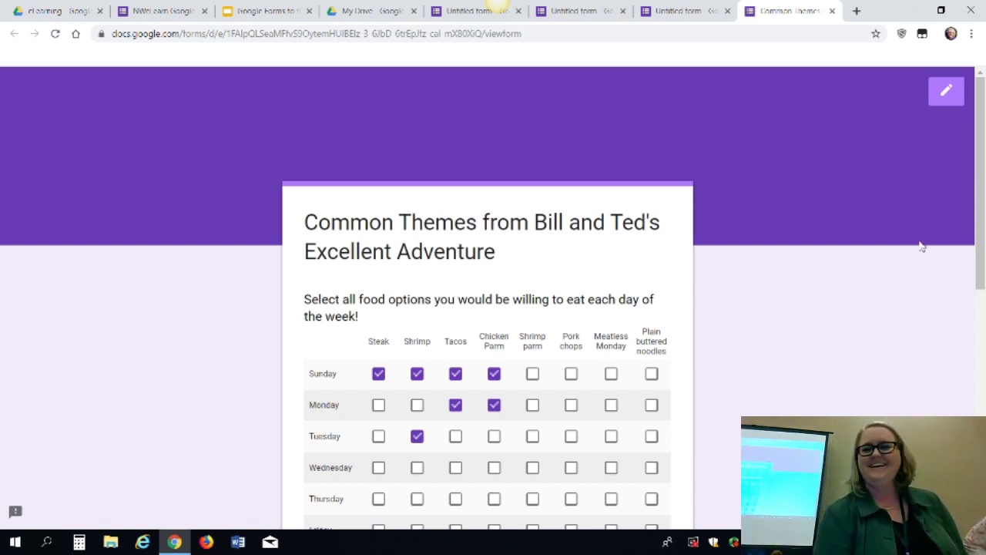
Exit the preview, confirming Leave, to return to the form editor
click(953, 98)
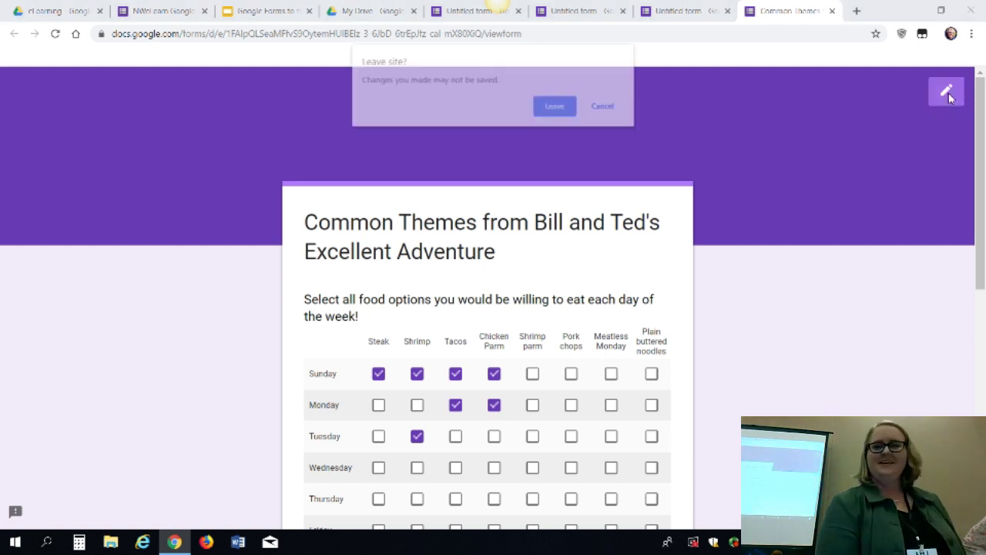
click(554, 109)
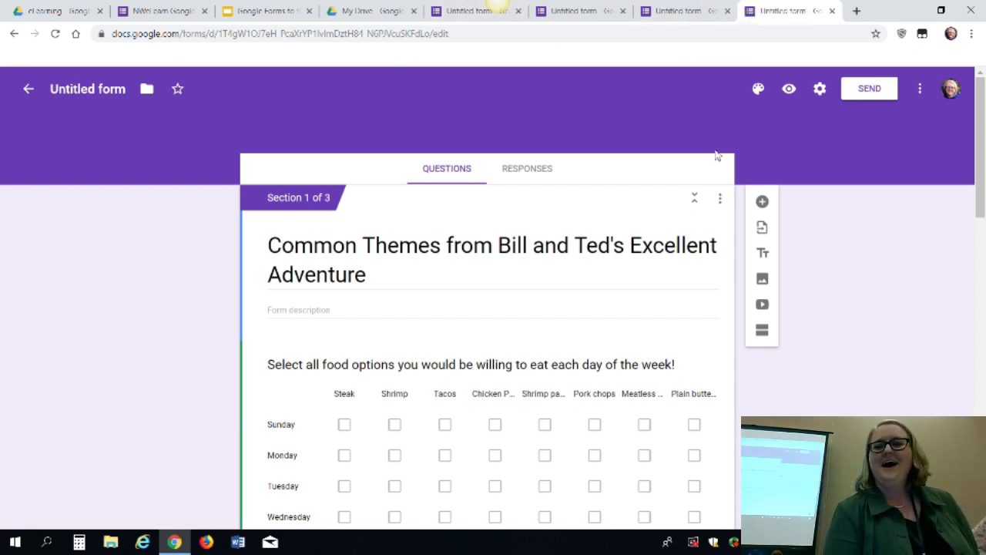
Add a Date question titled 'What day were you born' above the food checkbox grid
click(762, 202)
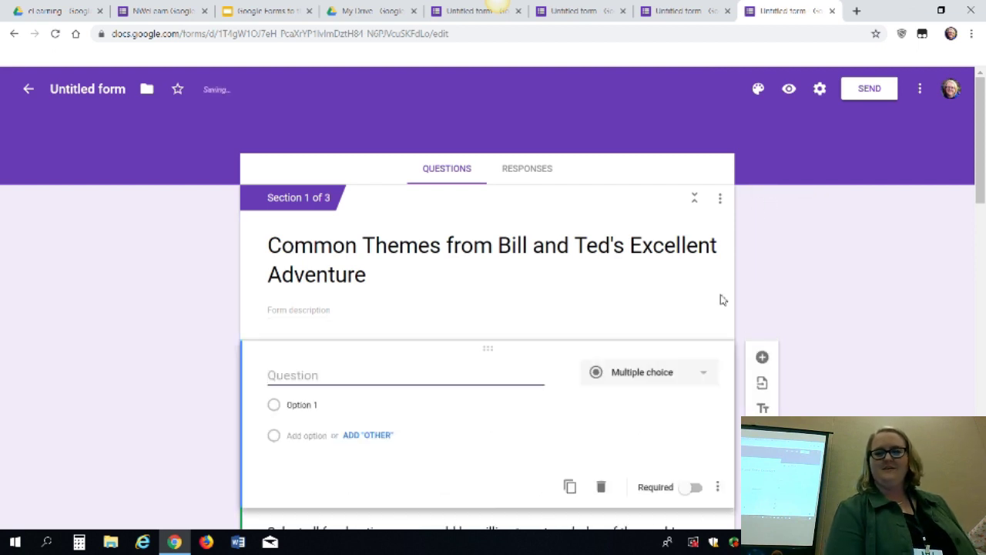
click(678, 379)
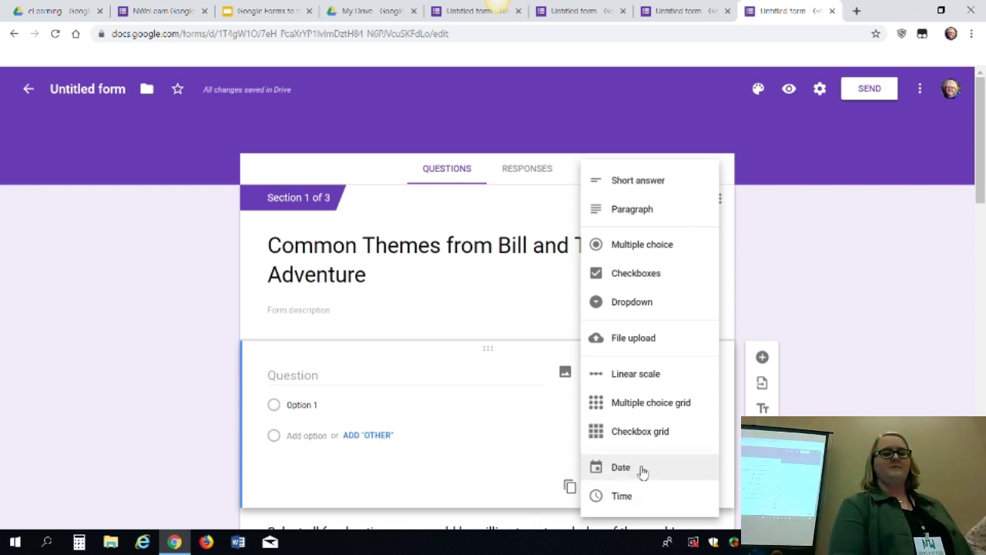
click(639, 468)
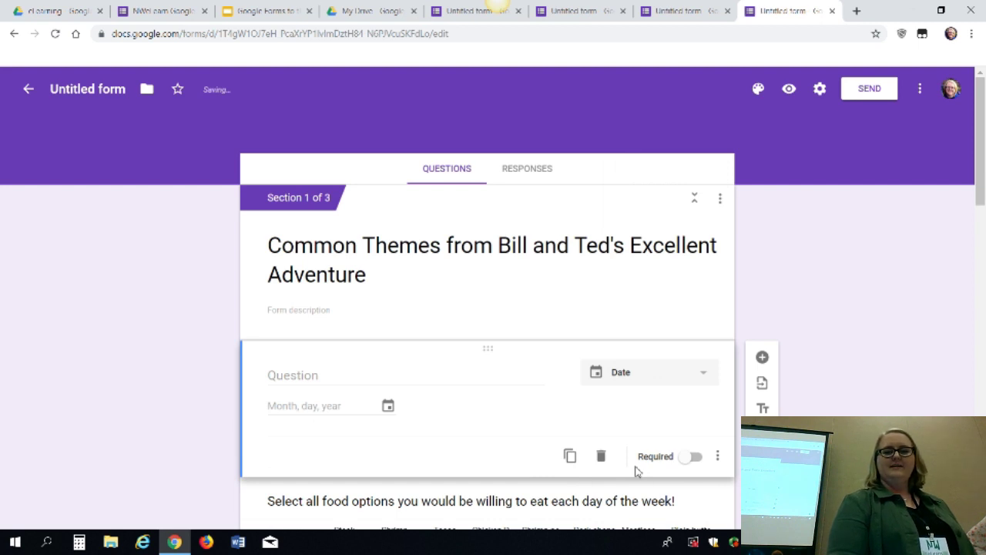
click(343, 375)
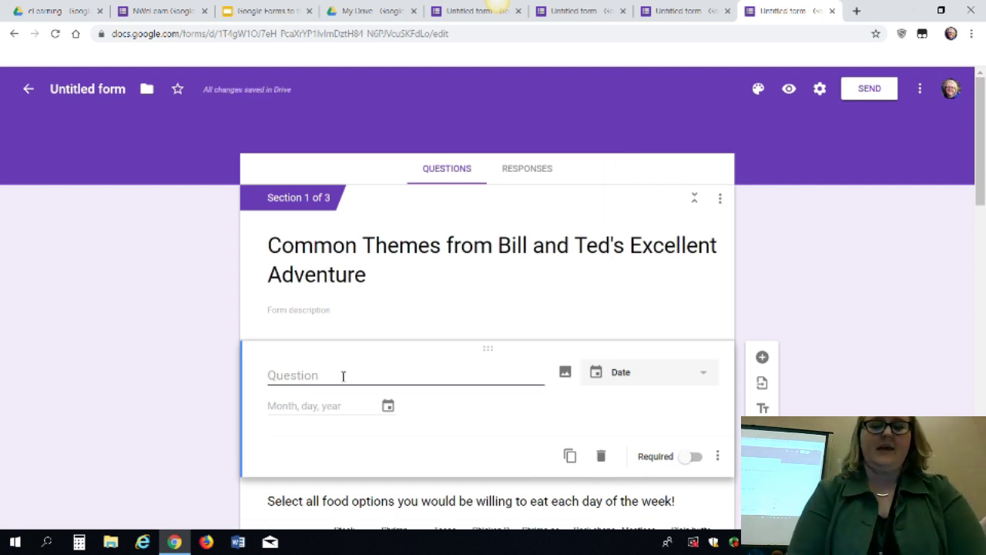
text(What day were)
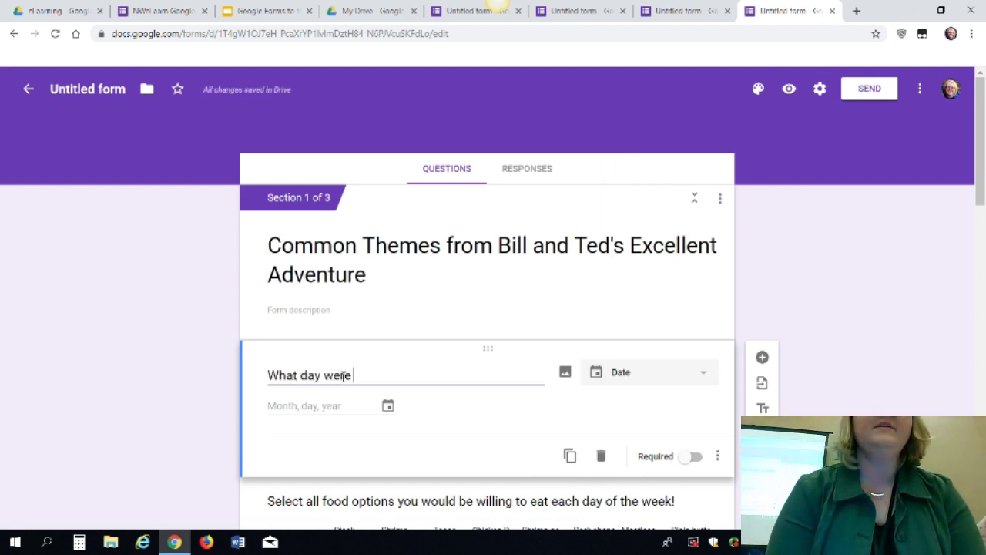
text( you born)
click(314, 432)
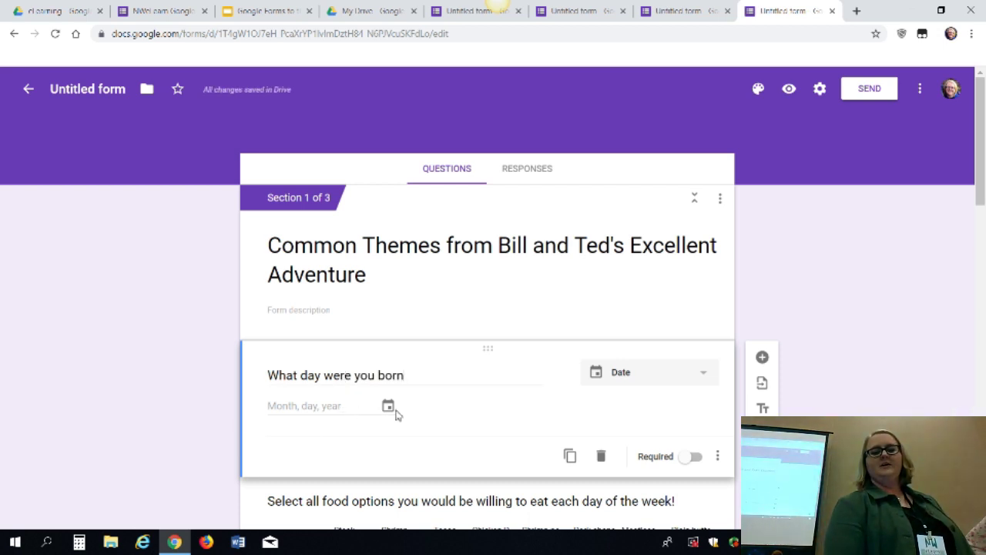
Preview the form and answer the birth-date question with 02/14/1980 using the date picker
click(789, 90)
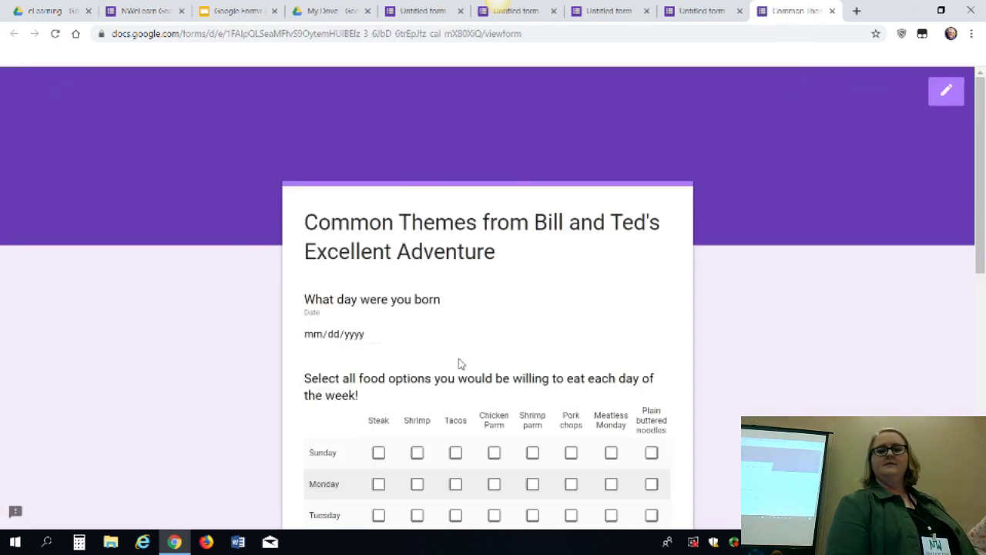
click(374, 337)
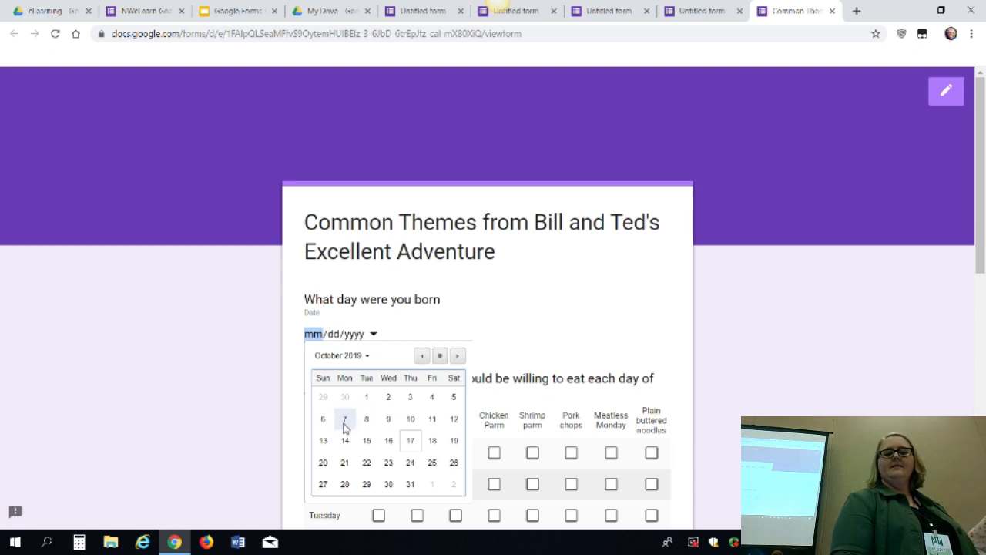
click(366, 356)
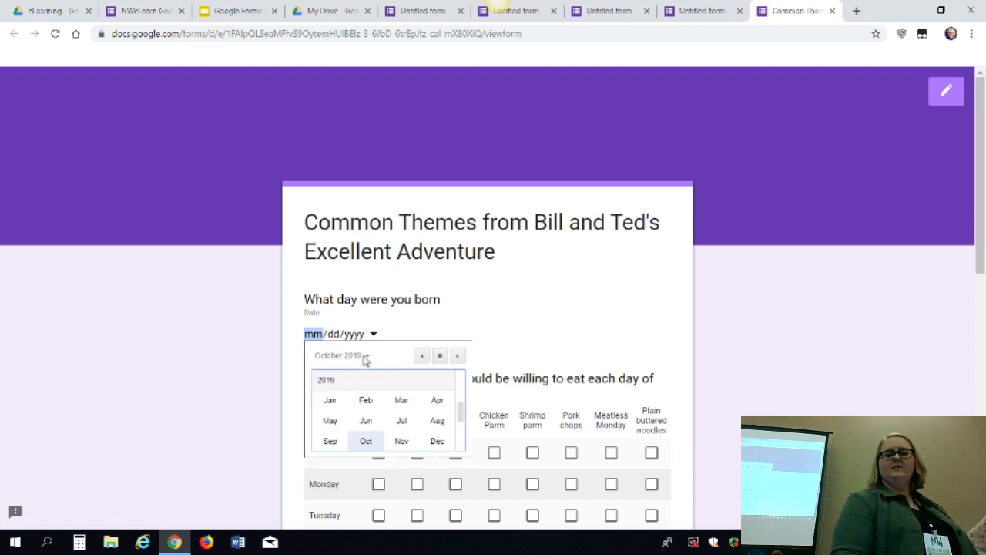
scroll(382, 419, down, 3)
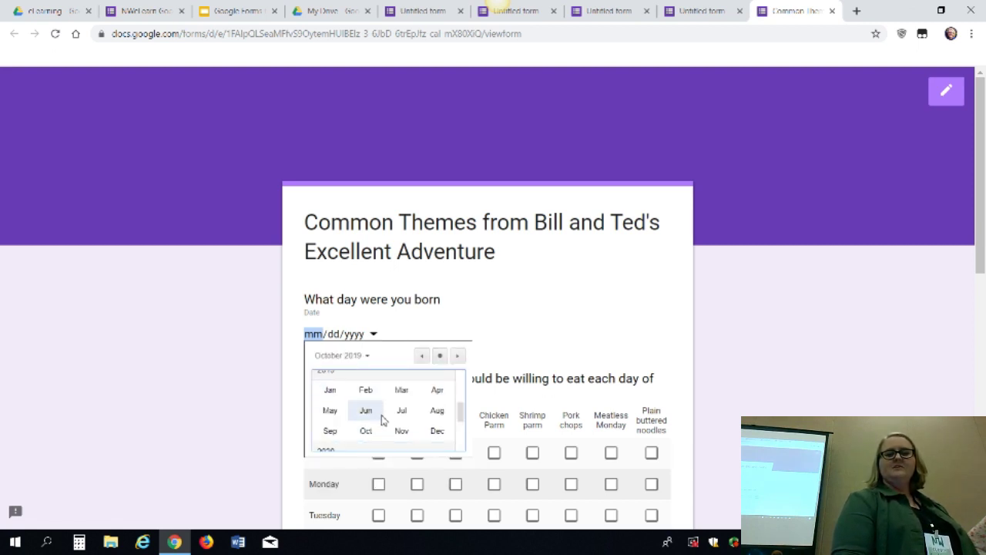
scroll(383, 420, down, 1)
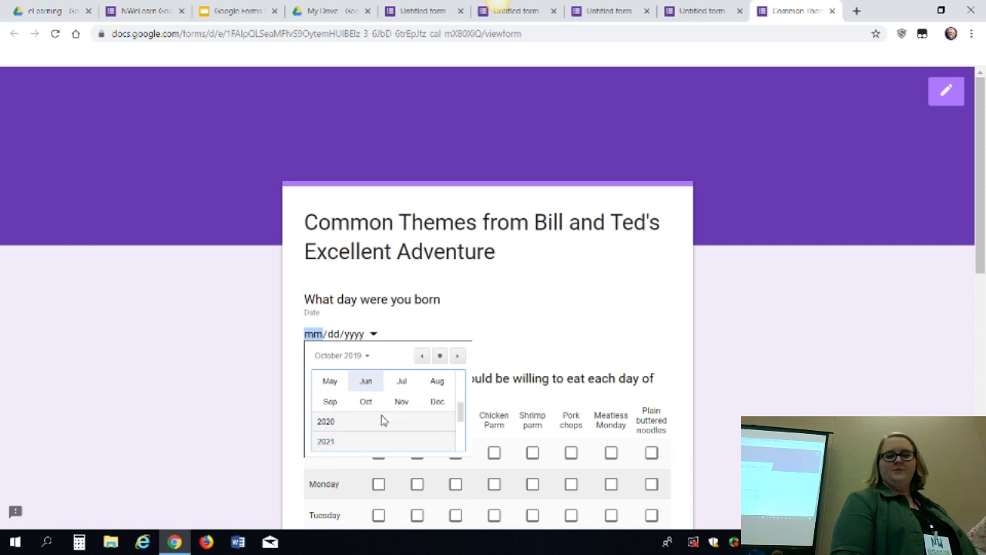
scroll(383, 420, up, 10)
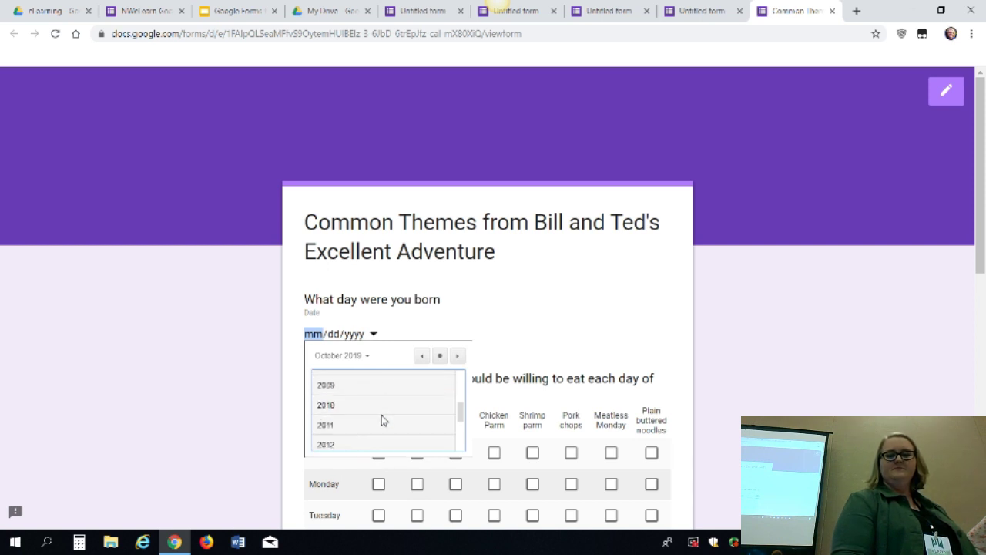
scroll(383, 420, up, 10)
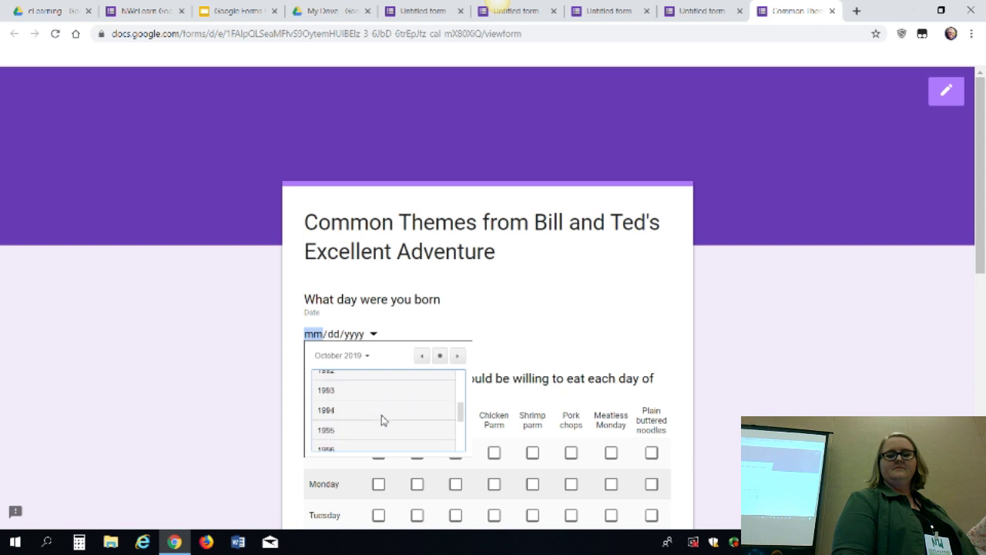
scroll(383, 420, up, 10)
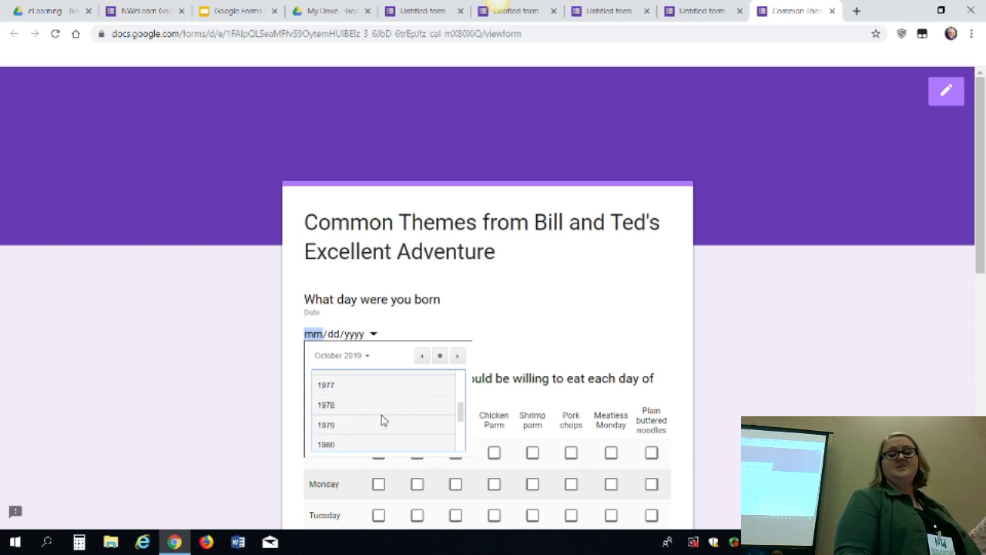
scroll(381, 418, down, 3)
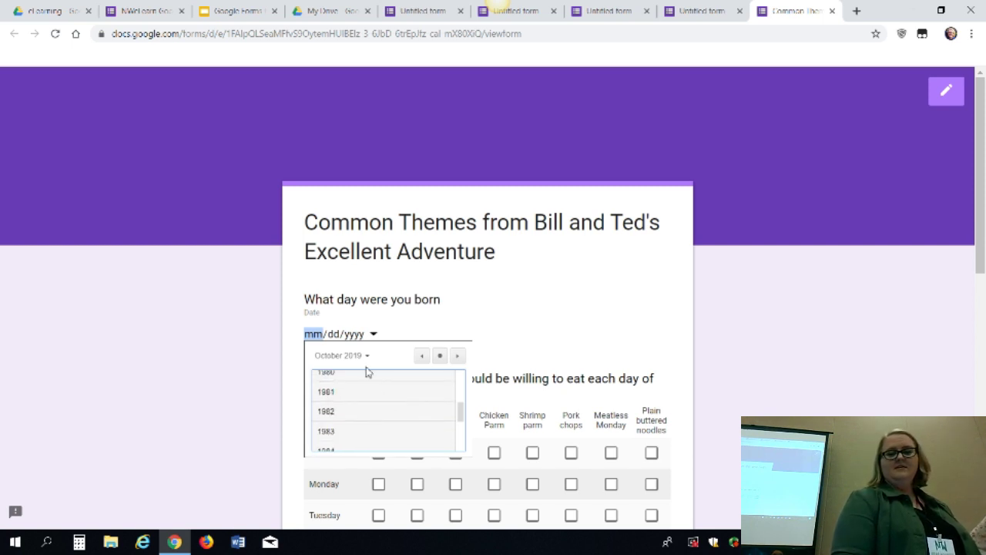
click(354, 377)
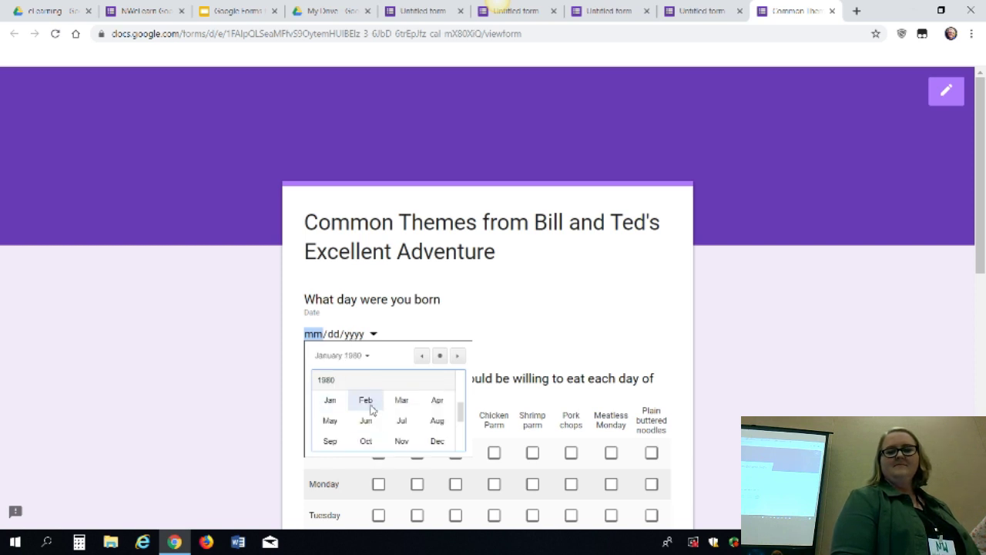
click(366, 400)
click(401, 441)
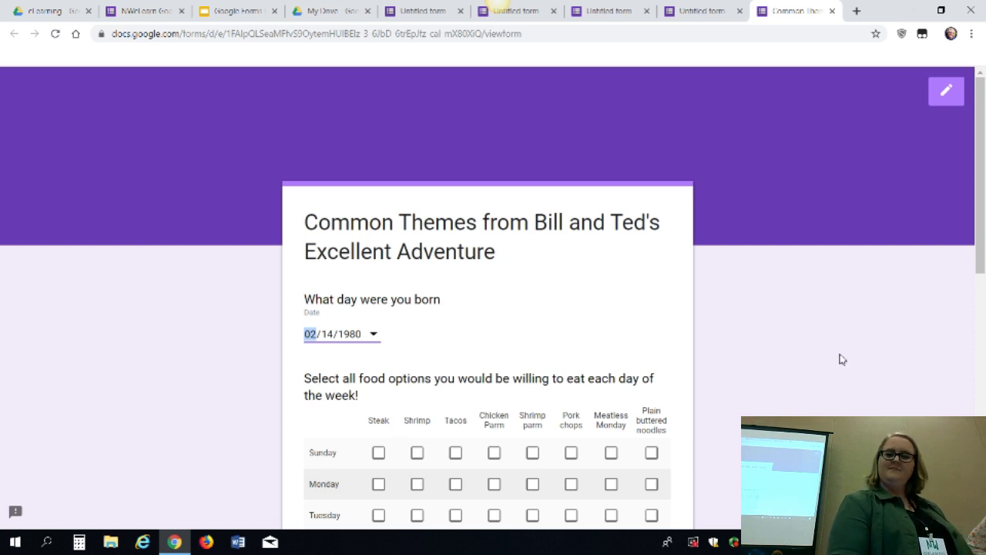
Return from the preview to the editor, bringing up the leave-page prompt
scroll(838, 359, down, 5)
scroll(840, 359, up, 4)
scroll(842, 359, up, 3)
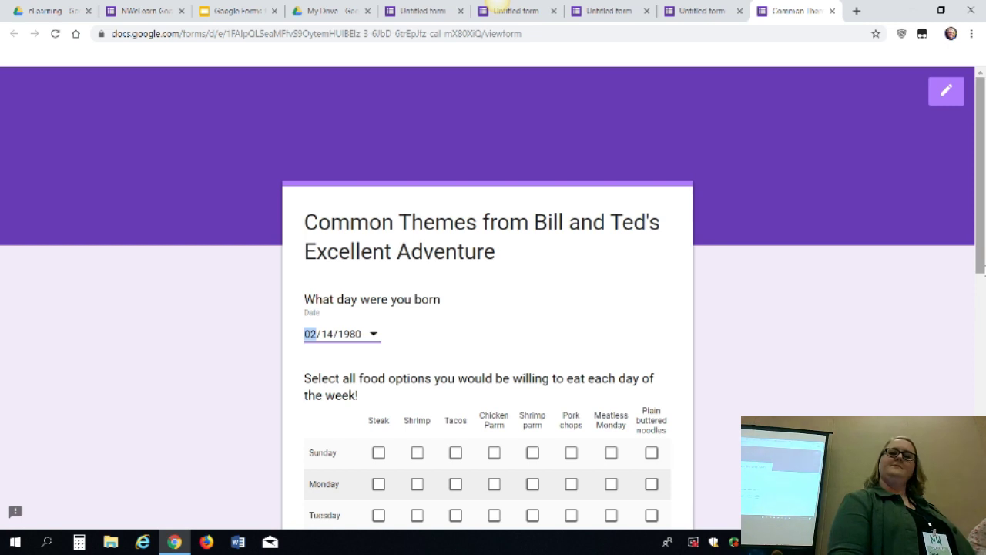
click(946, 91)
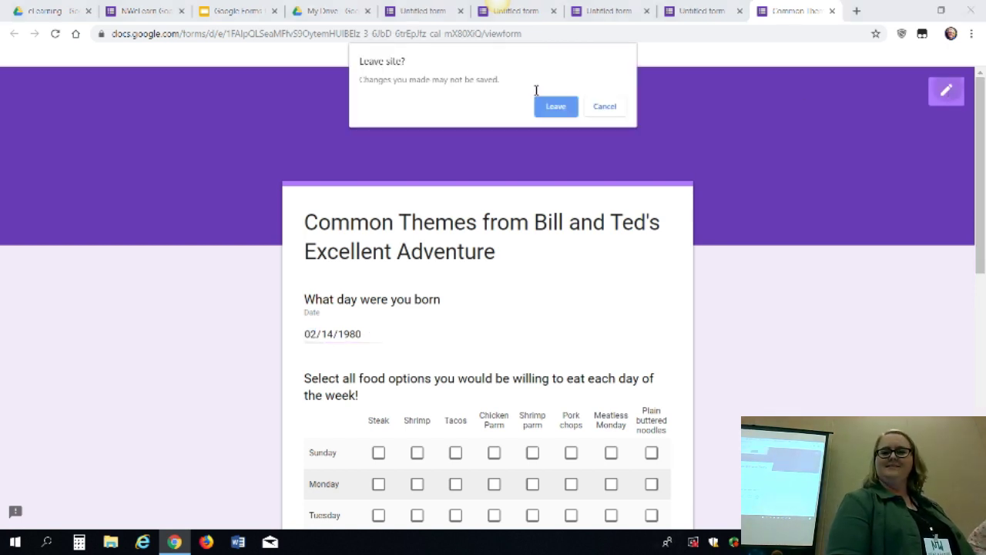
Leave the preview and add a Time question titled 'What's you favorite time of day?'
click(555, 107)
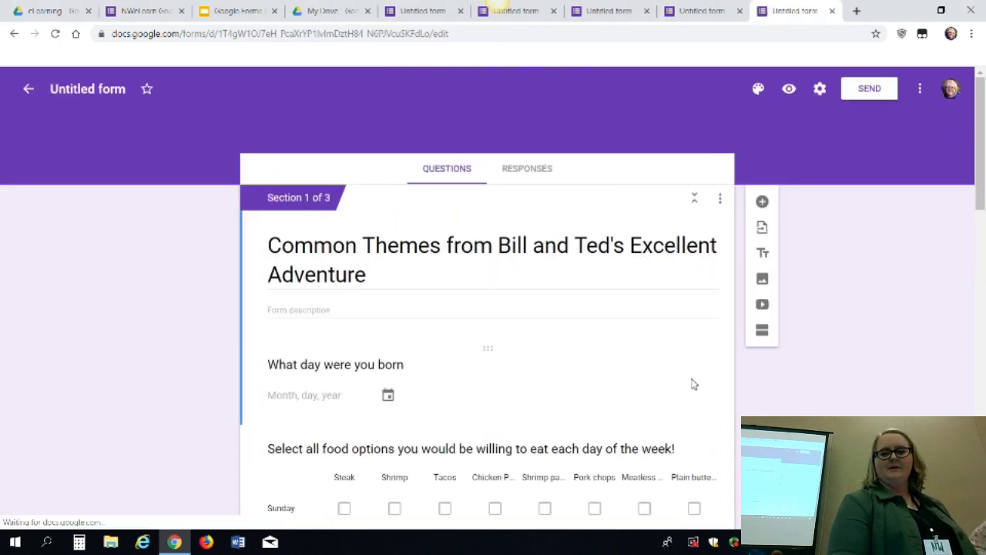
click(762, 202)
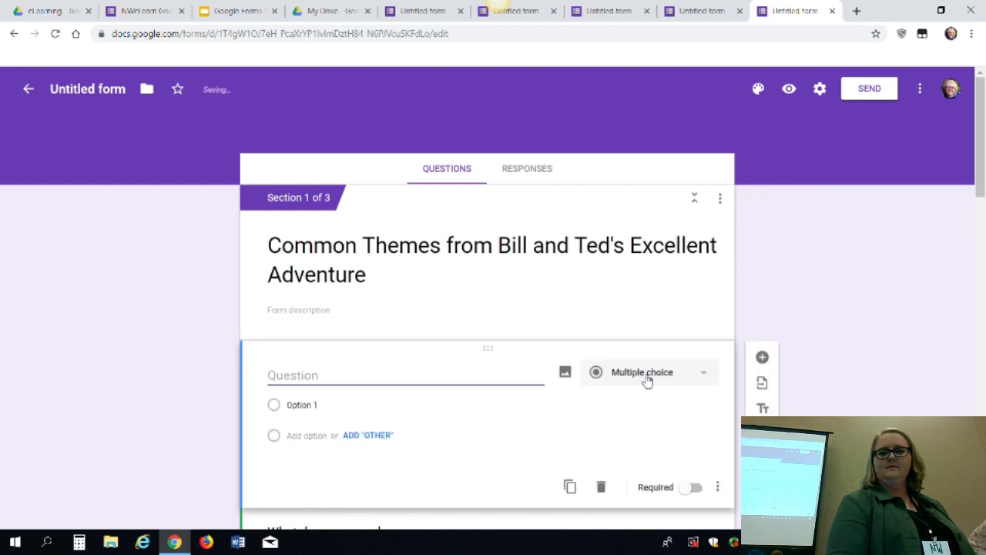
click(647, 378)
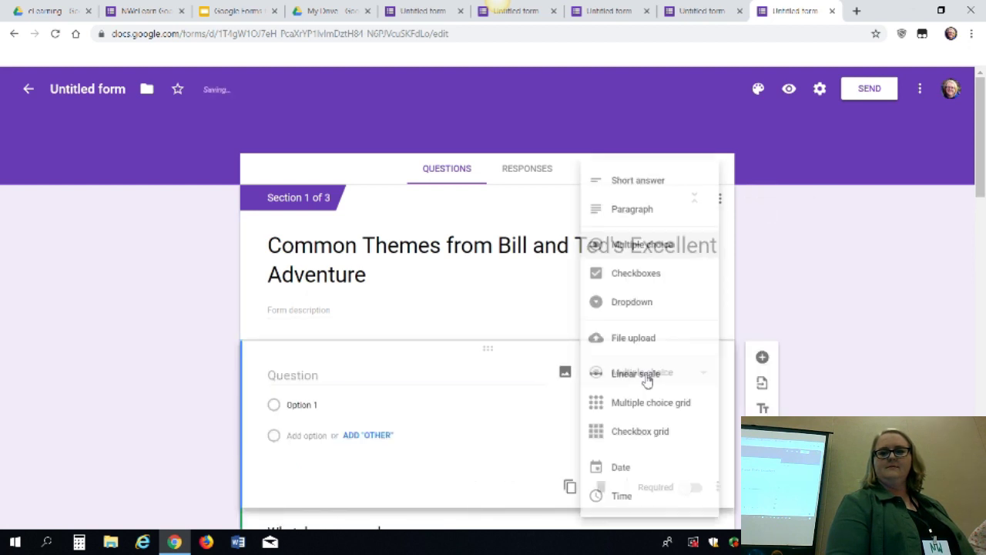
click(622, 497)
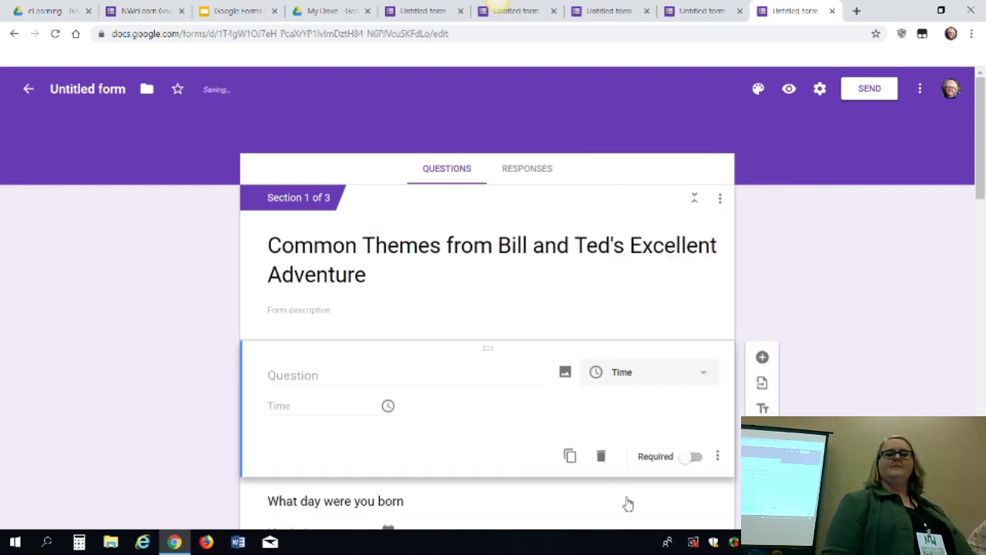
click(341, 377)
text(What's you)
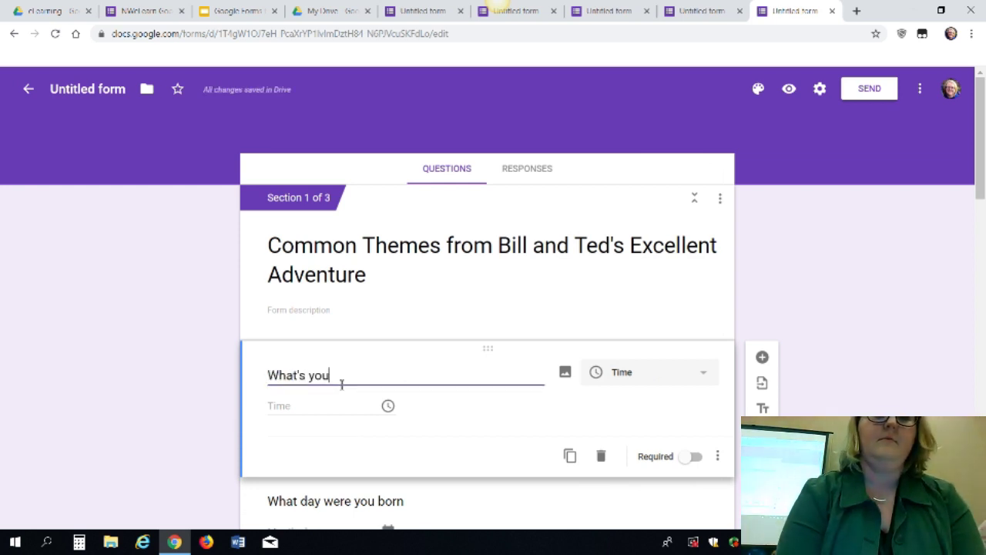
text( favorite time of d)
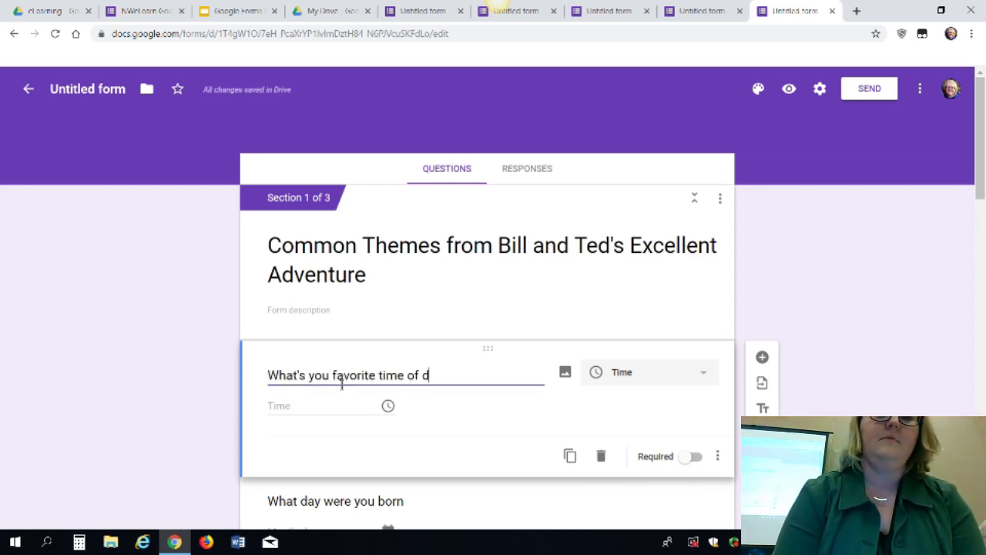
text(ay?)
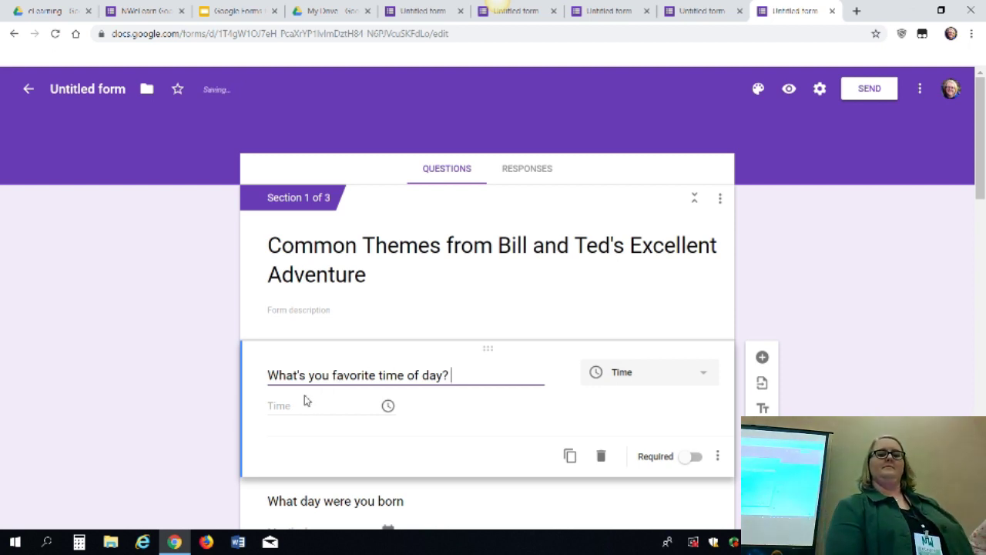
click(304, 401)
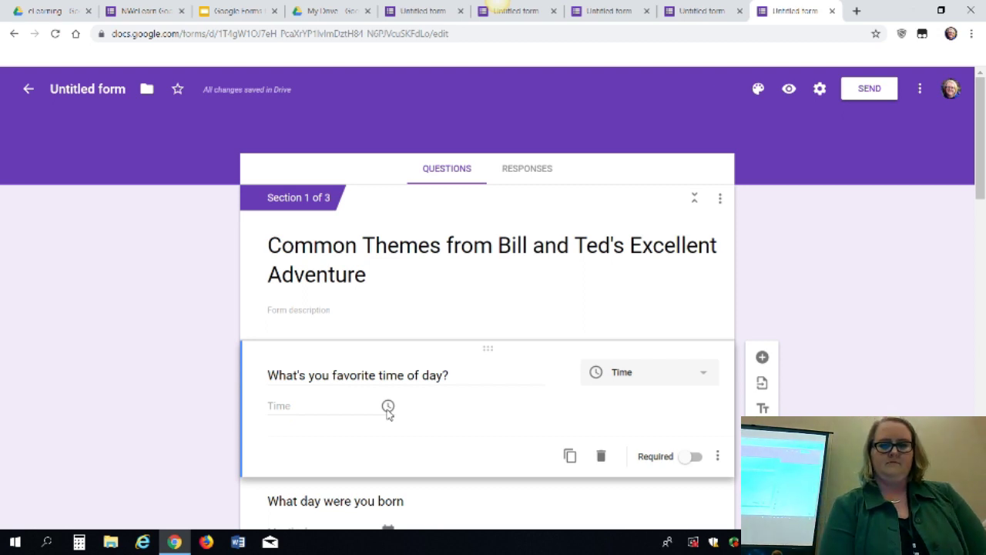
Test-answer the time question with 03:30 AM in preview, then leave for My Drive
click(788, 90)
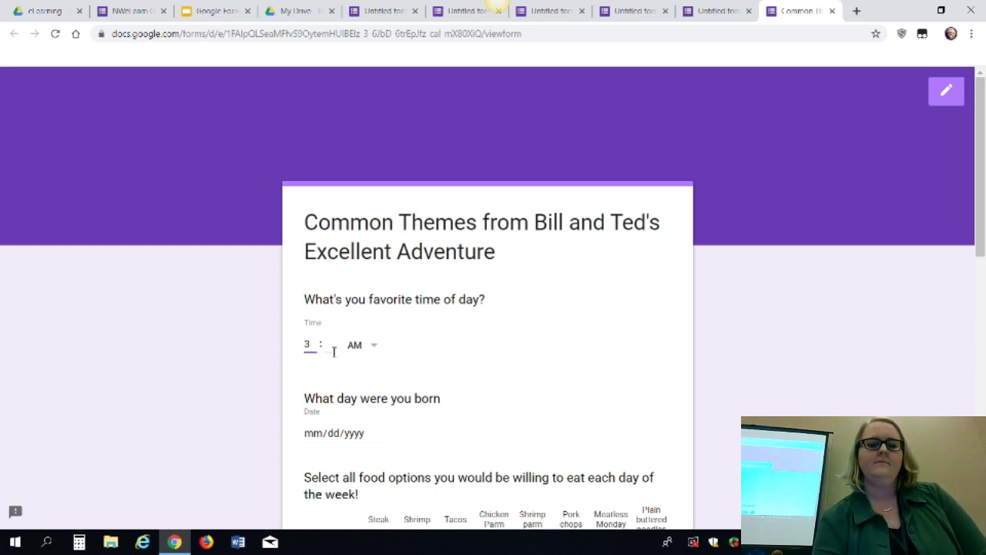
key(Tab)
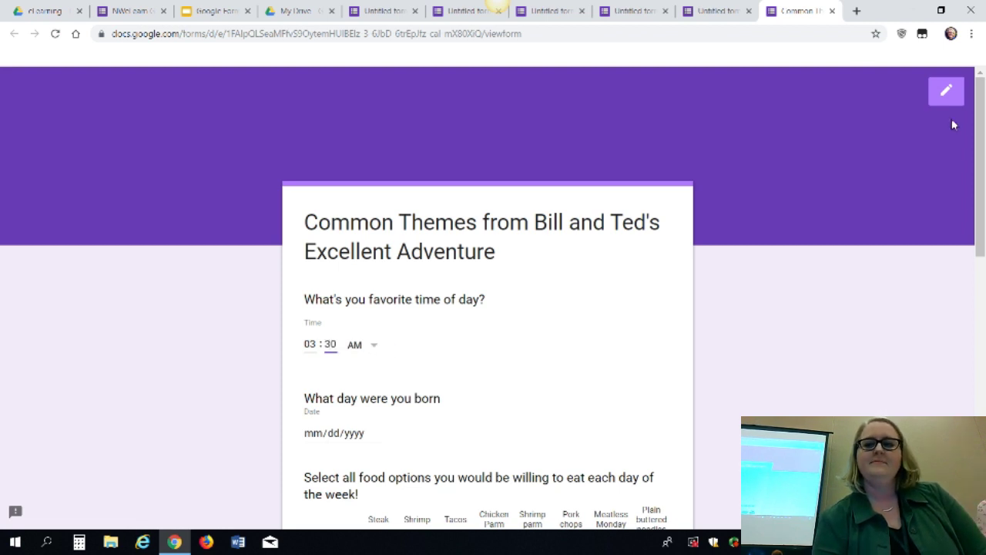
click(946, 91)
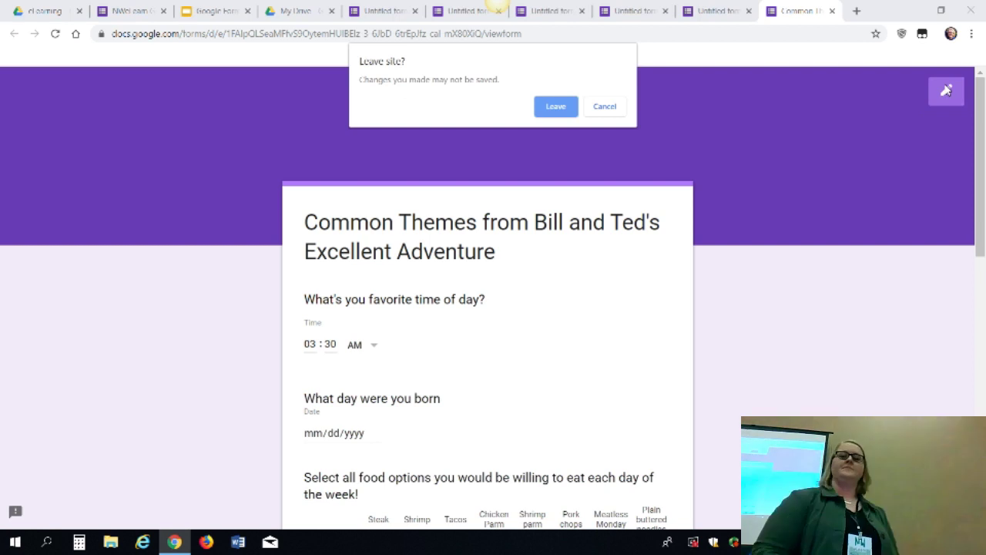
click(562, 107)
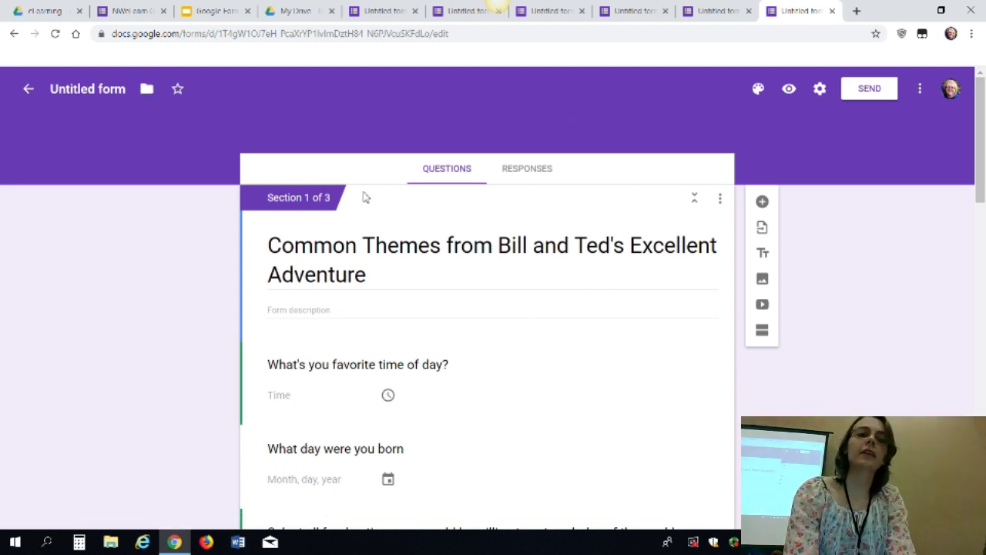
click(295, 11)
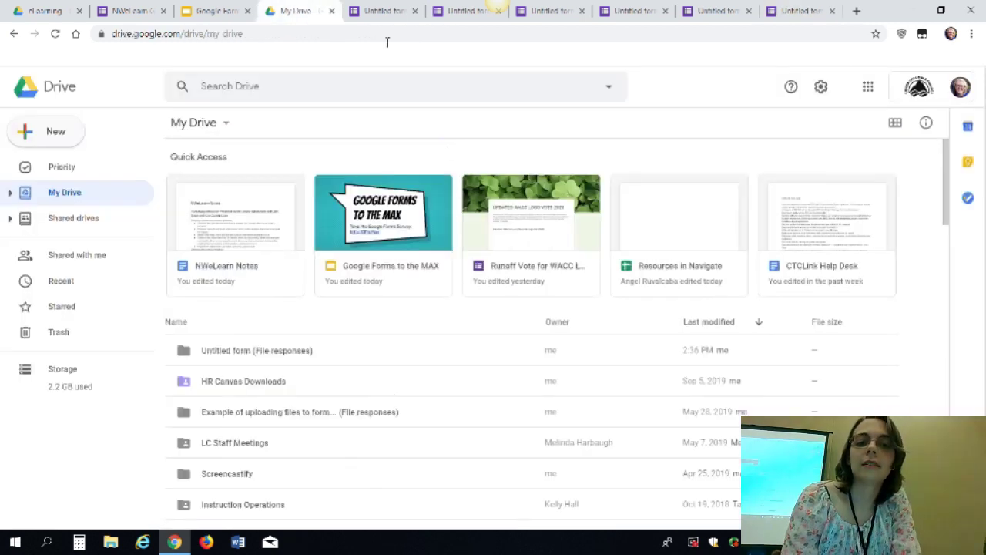
Present the Google Forms to the MAX slides up to the Forms Settings cheat sheet, slide 11
click(222, 10)
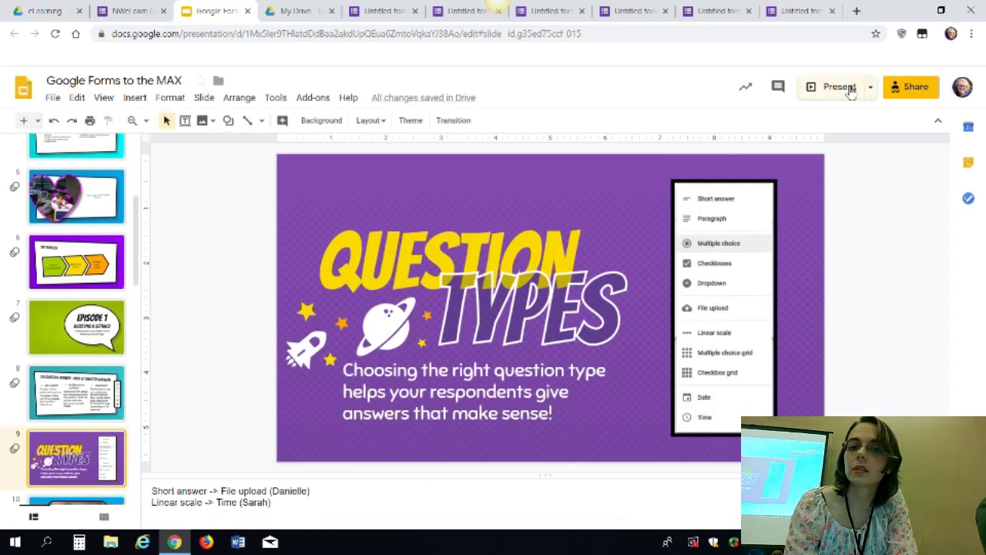
click(846, 89)
click(608, 259)
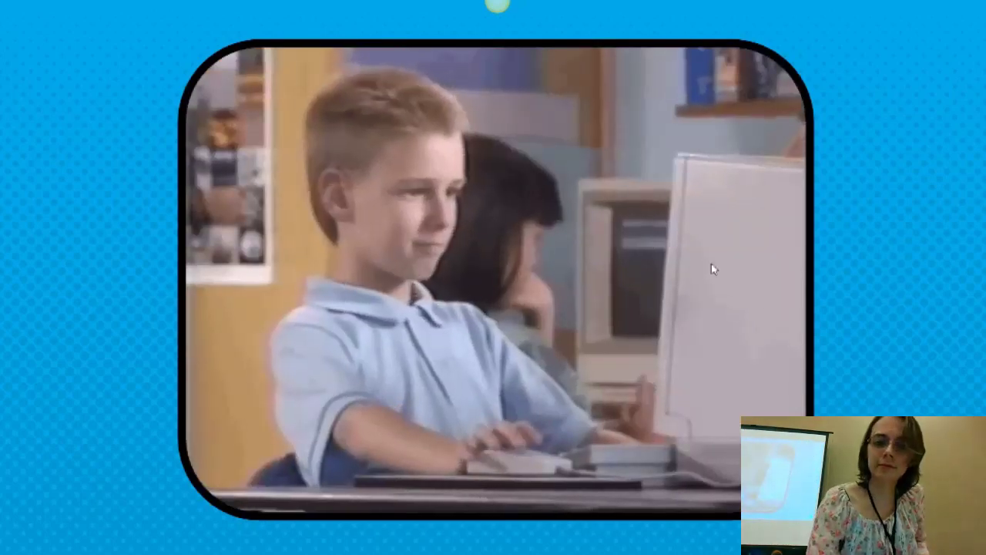
click(711, 266)
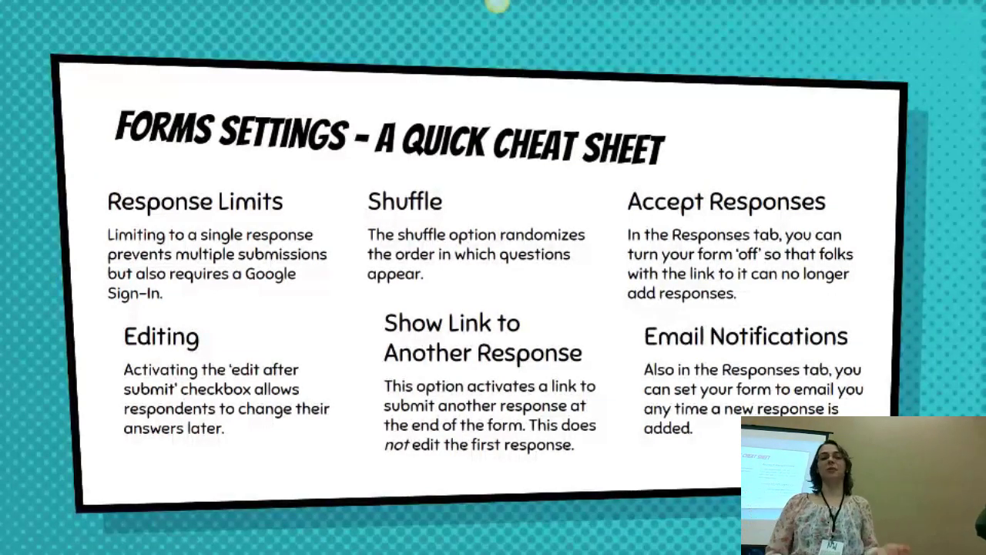
key(Escape)
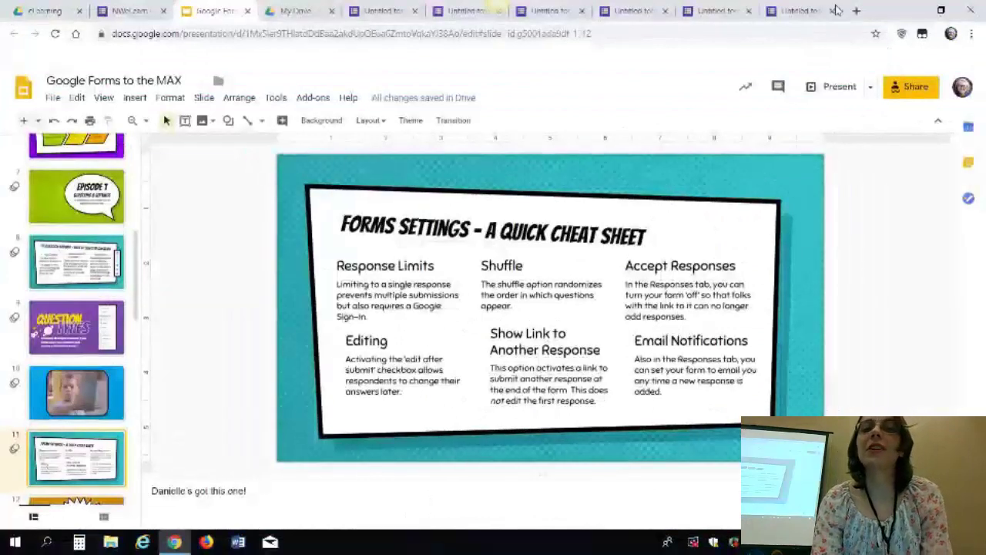
Close the five extra Untitled form browser tabs
click(665, 11)
click(664, 11)
click(665, 10)
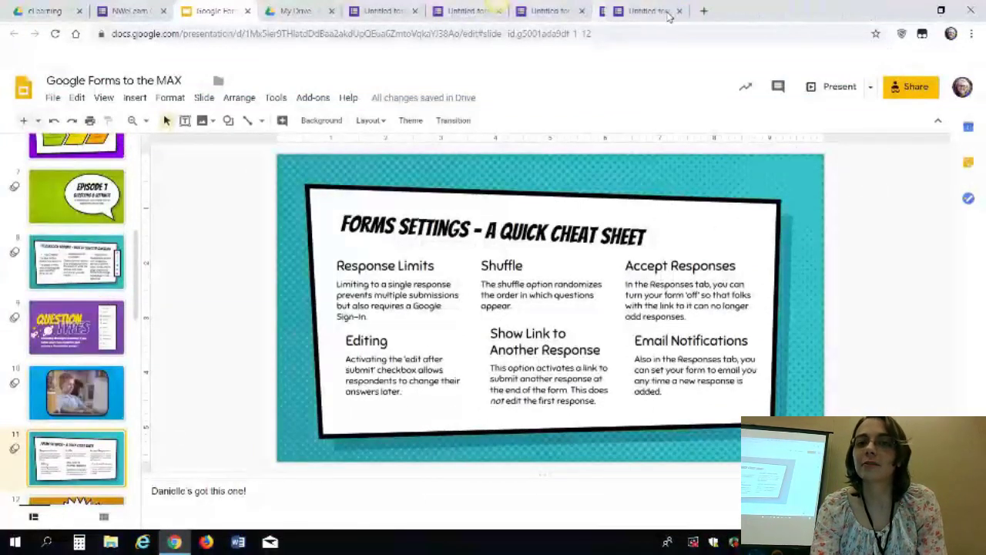
click(665, 10)
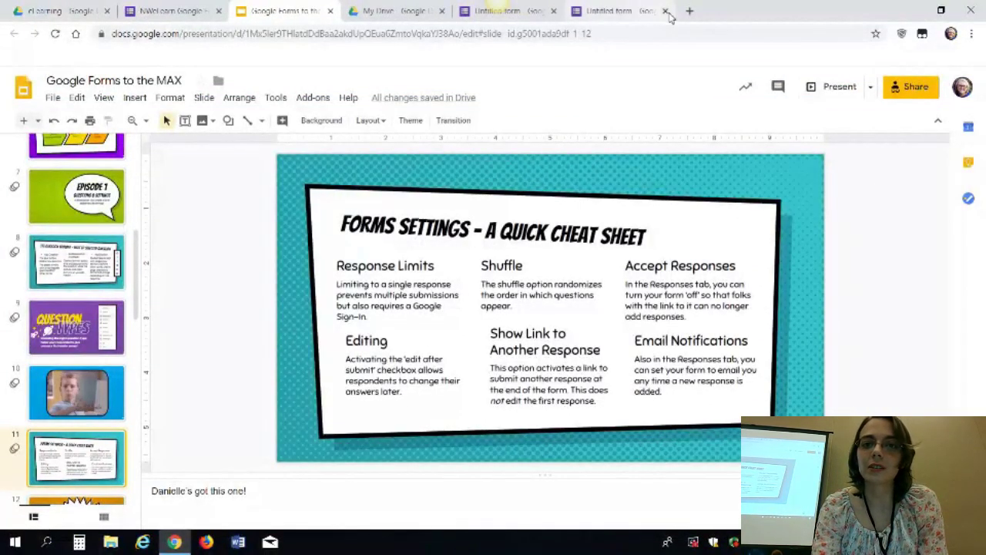
click(666, 11)
In the form's Settings dialog, turn on Collect email addresses
click(636, 16)
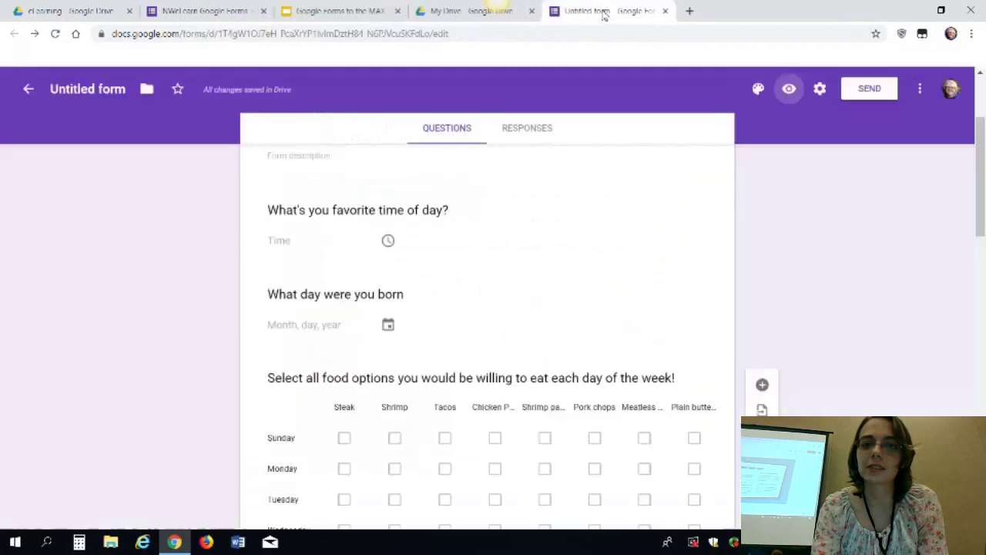
click(821, 90)
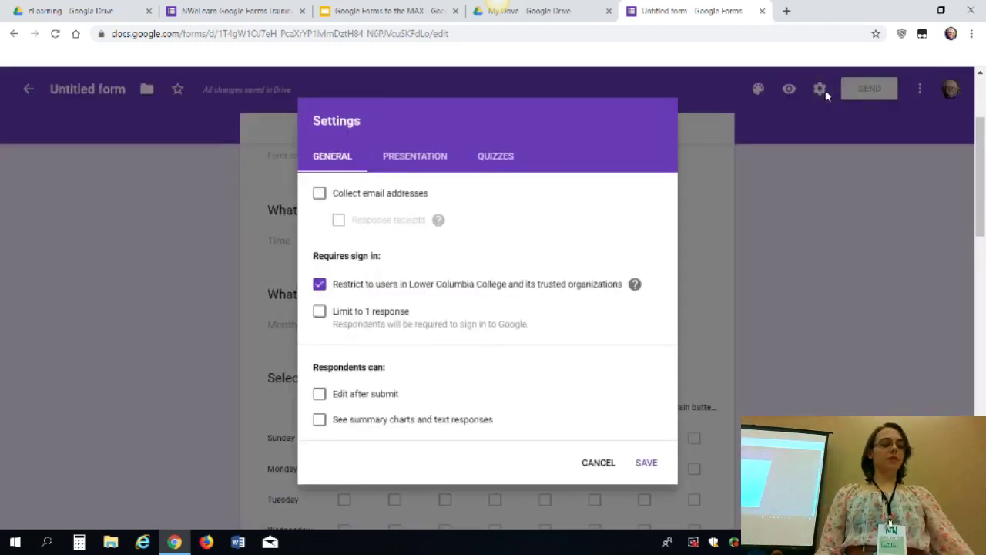
click(411, 198)
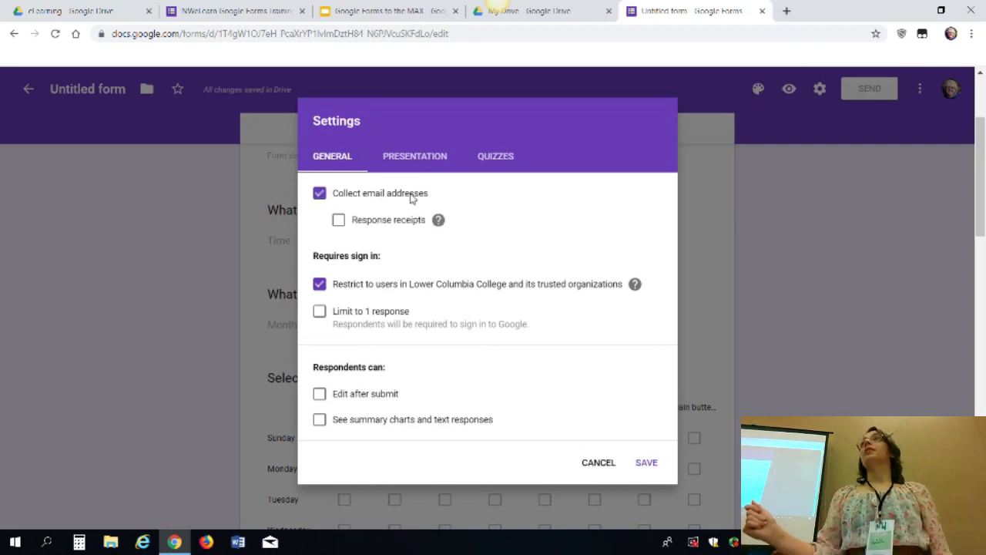
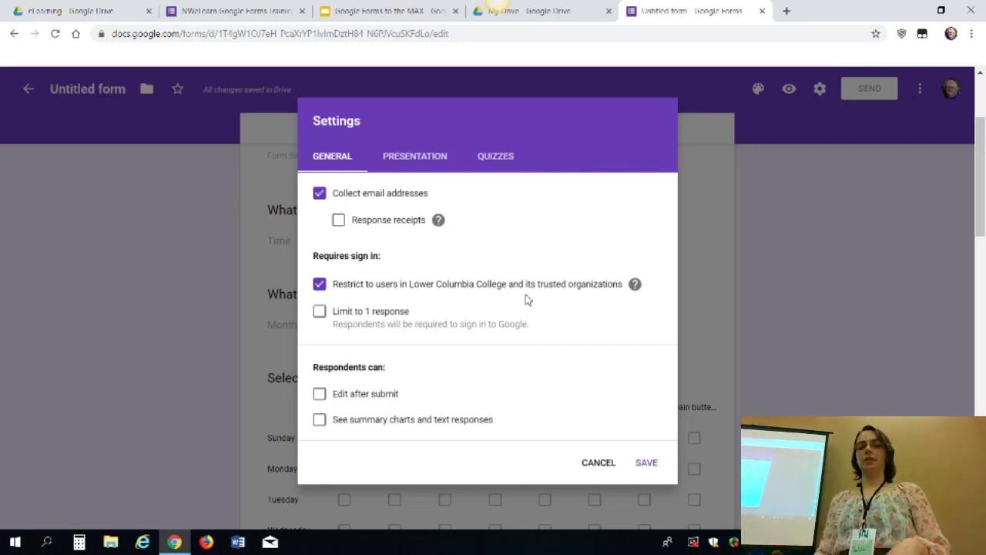
Remove the college-users restriction and one-response limit, leaving answer editing after submission off
click(319, 312)
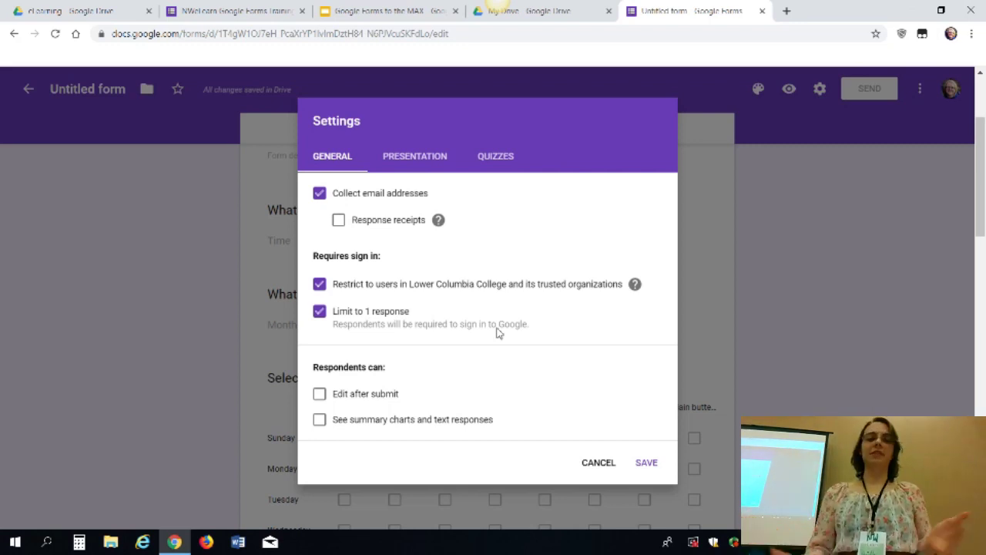
click(321, 394)
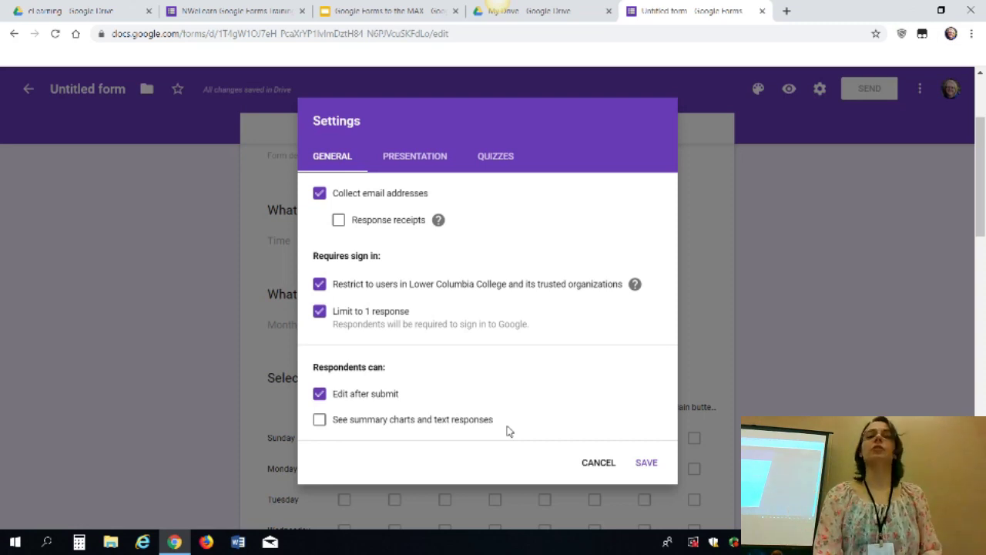
click(319, 395)
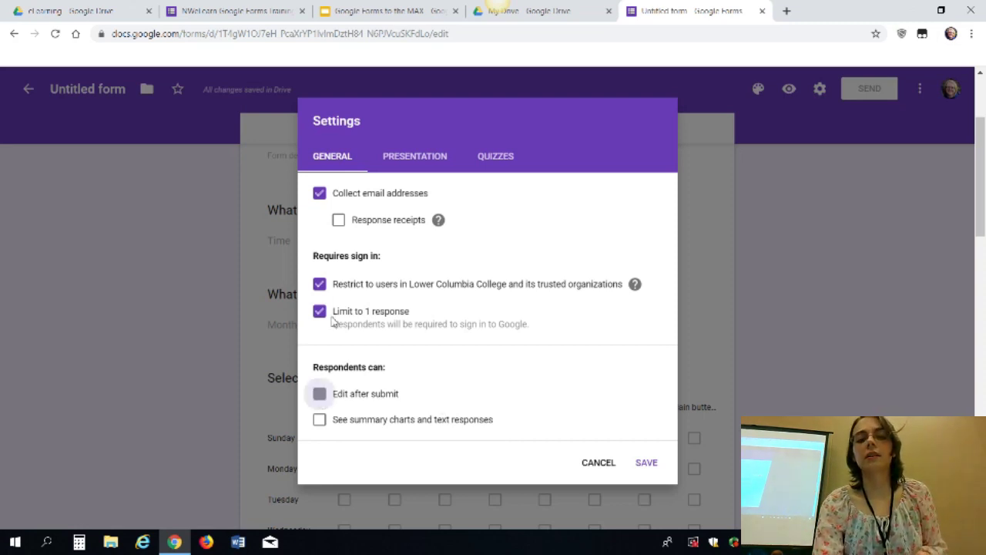
click(320, 285)
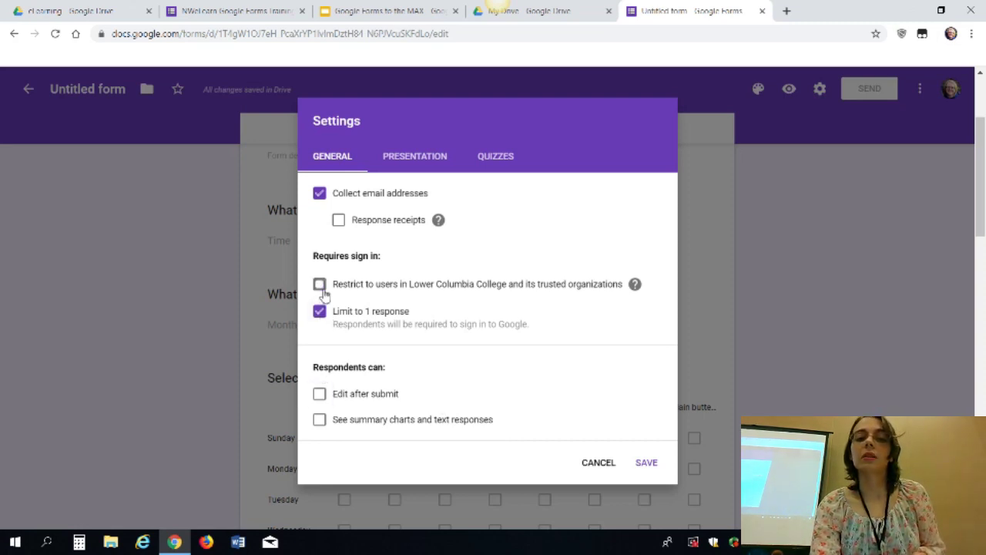
click(325, 316)
click(410, 156)
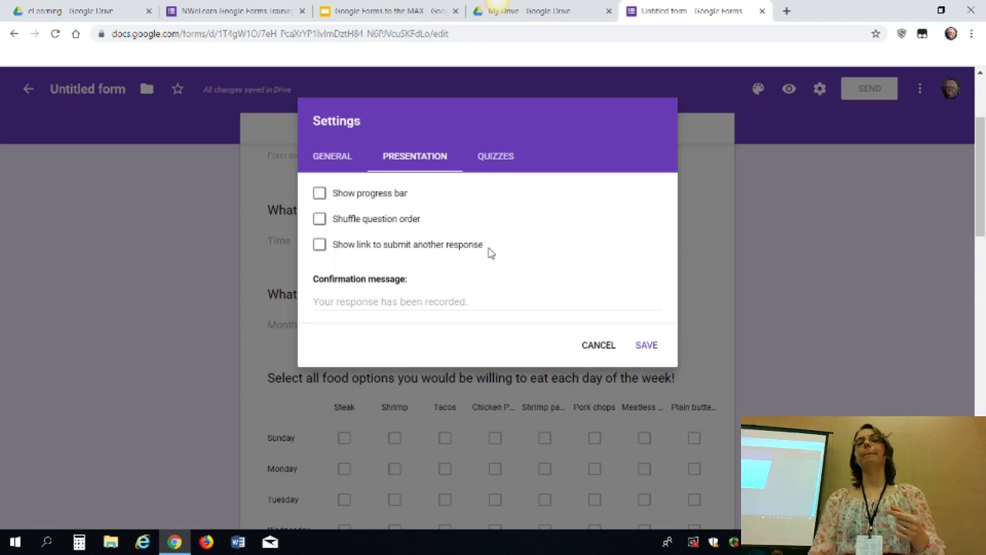
Set the confirmation message to 'Yay! You finished!' and save the settings
click(417, 310)
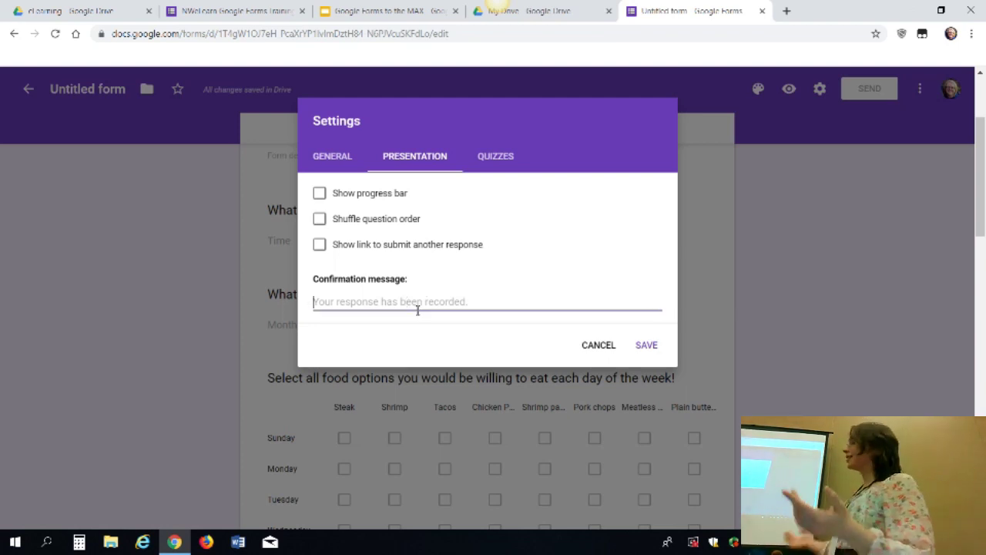
text(Yay!)
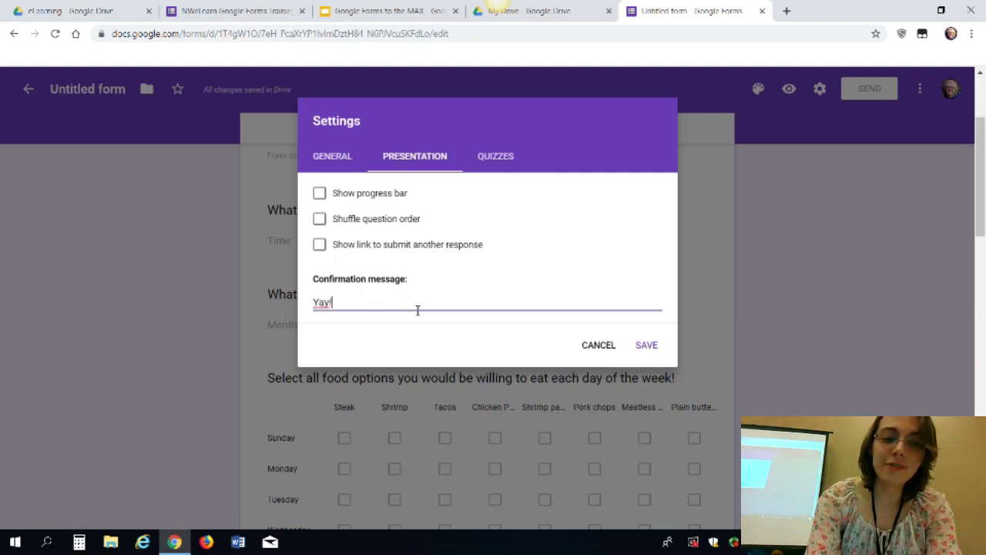
text( You finished!)
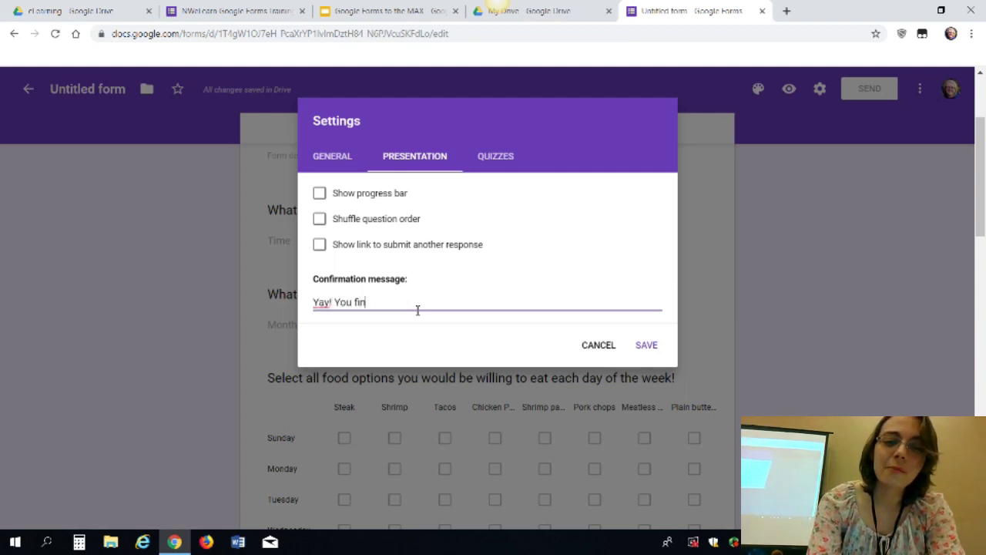
click(648, 346)
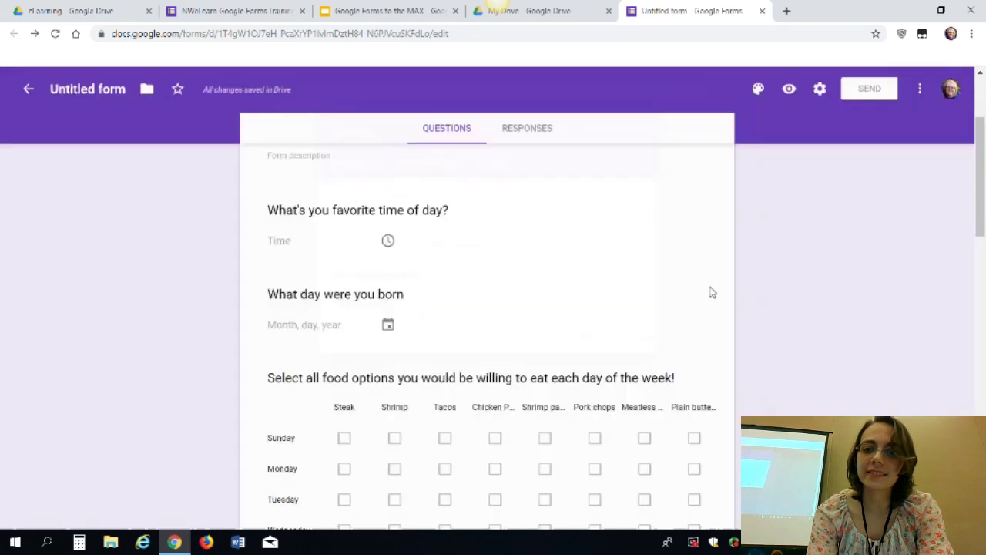
Submit a test response in preview with a respondent e-mail address, then close the preview
click(792, 91)
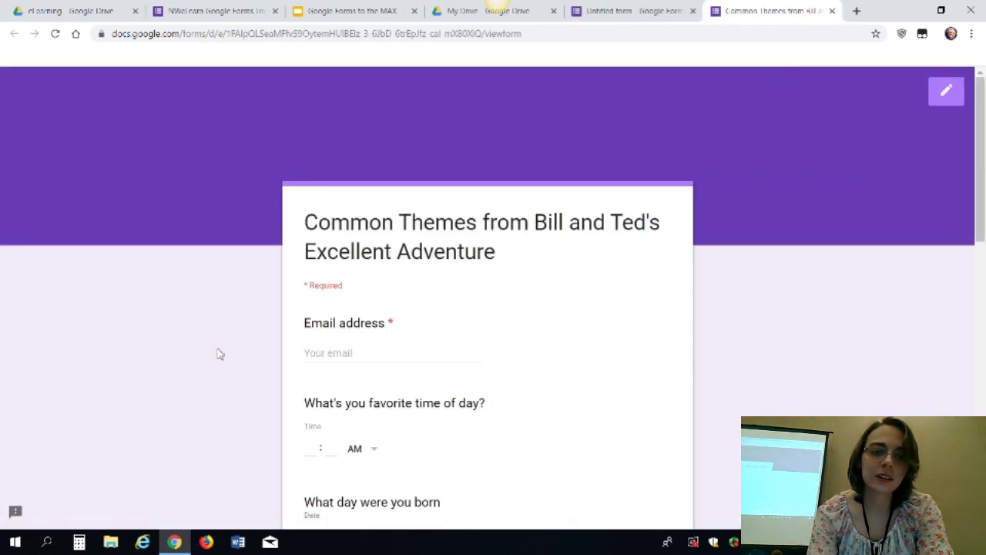
click(371, 357)
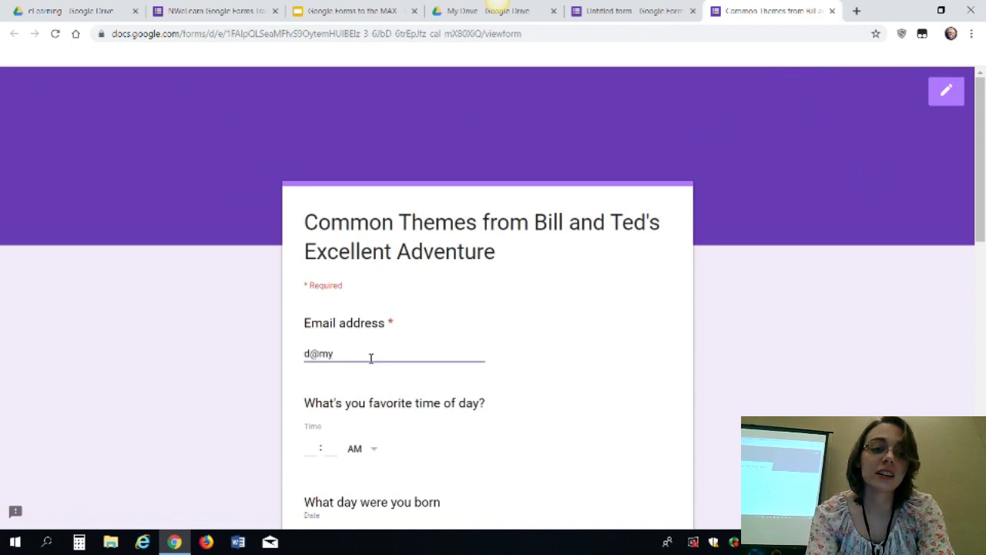
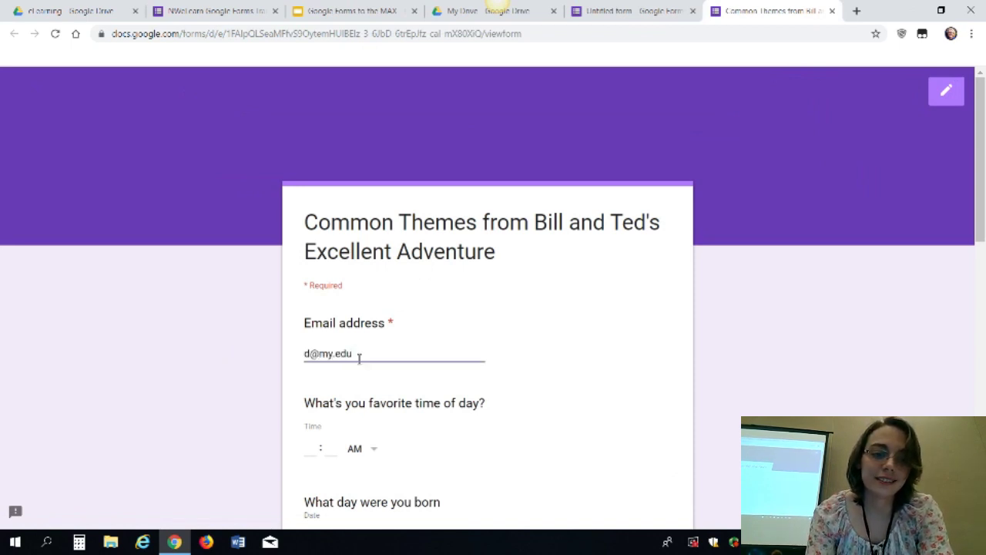
click(245, 390)
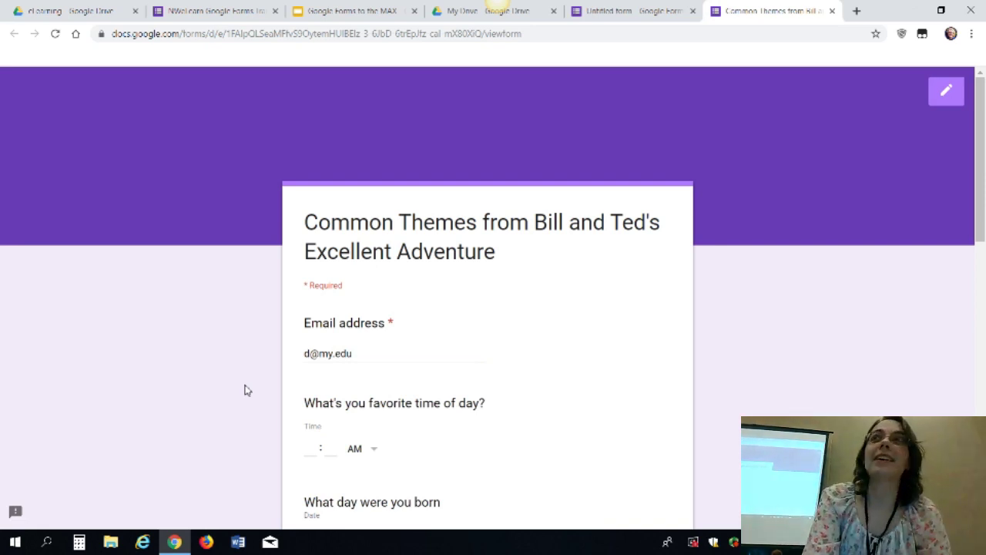
scroll(245, 389, down, 5)
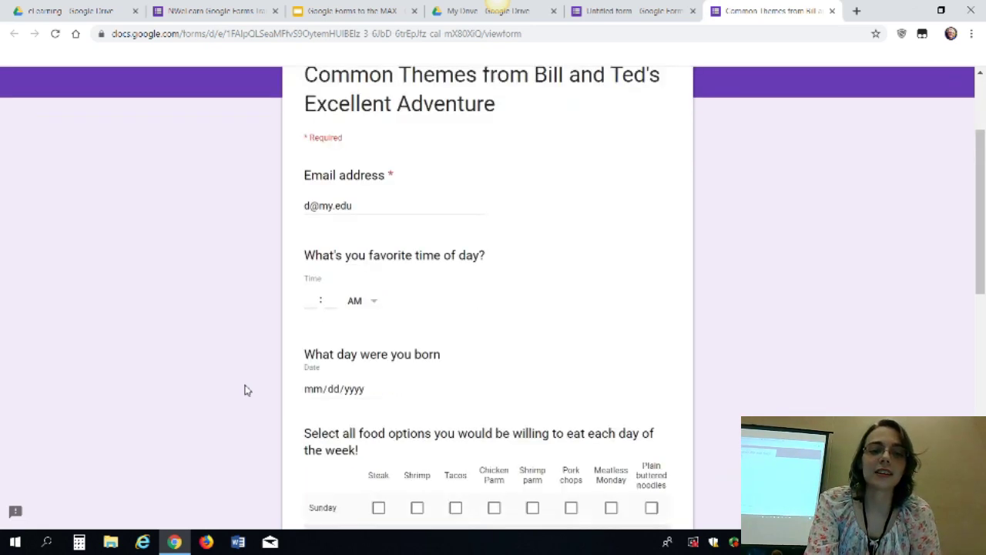
scroll(245, 389, down, 5)
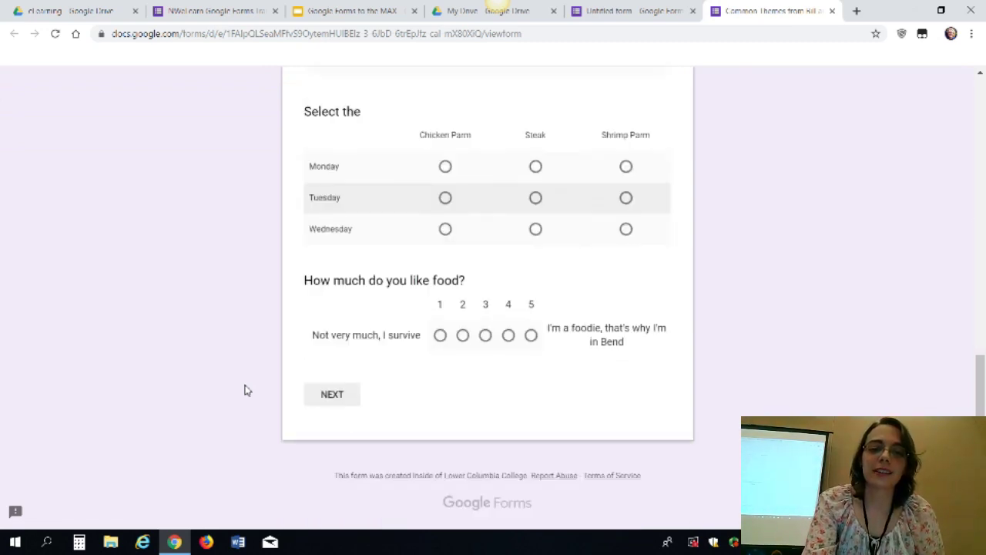
click(324, 395)
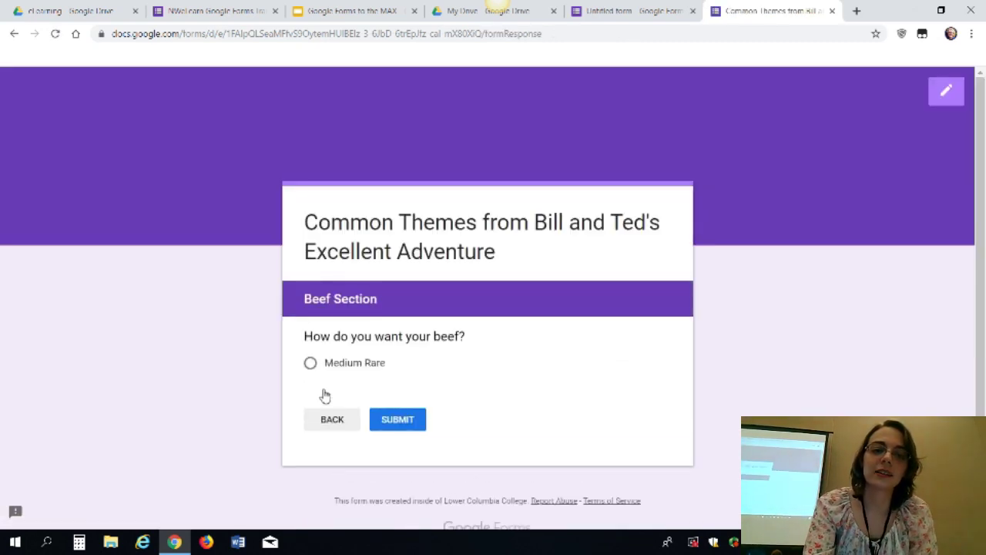
click(410, 421)
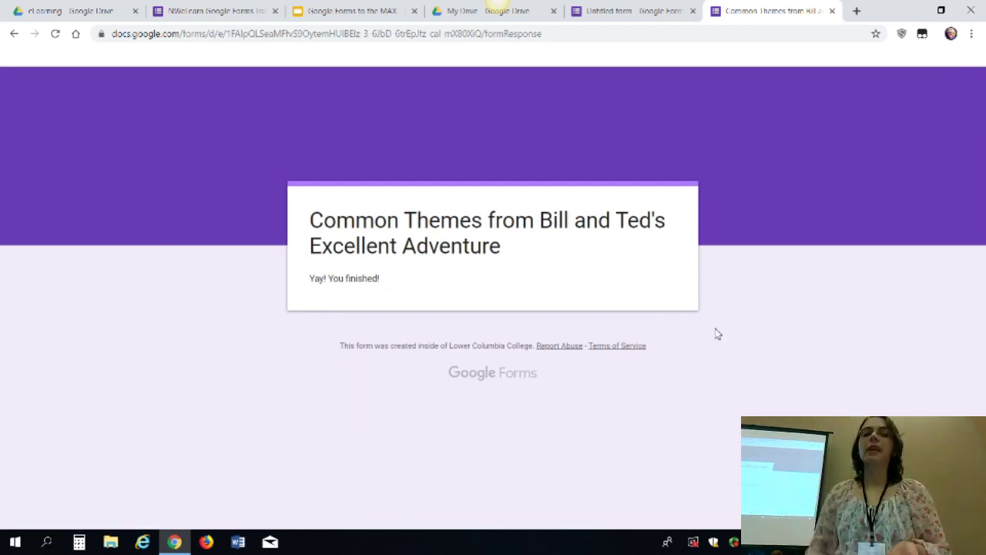
click(832, 11)
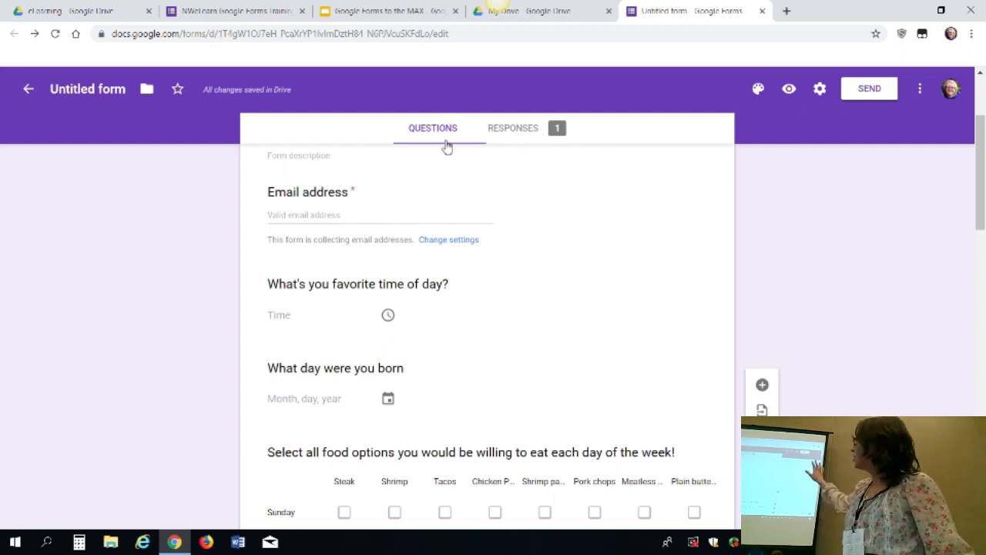
View the Responses summary showing the one collected response
click(524, 135)
scroll(454, 295, down, 2)
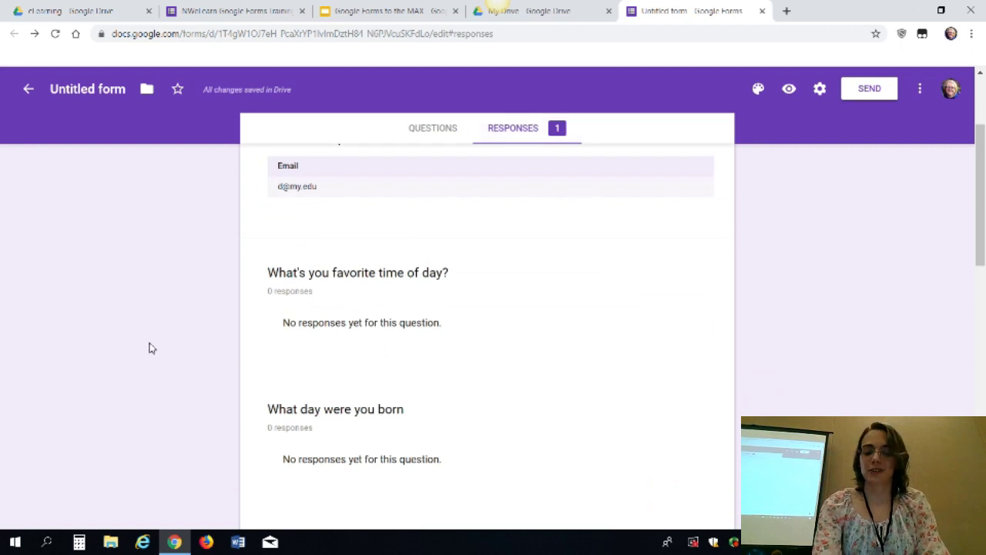
scroll(152, 348, up, 3)
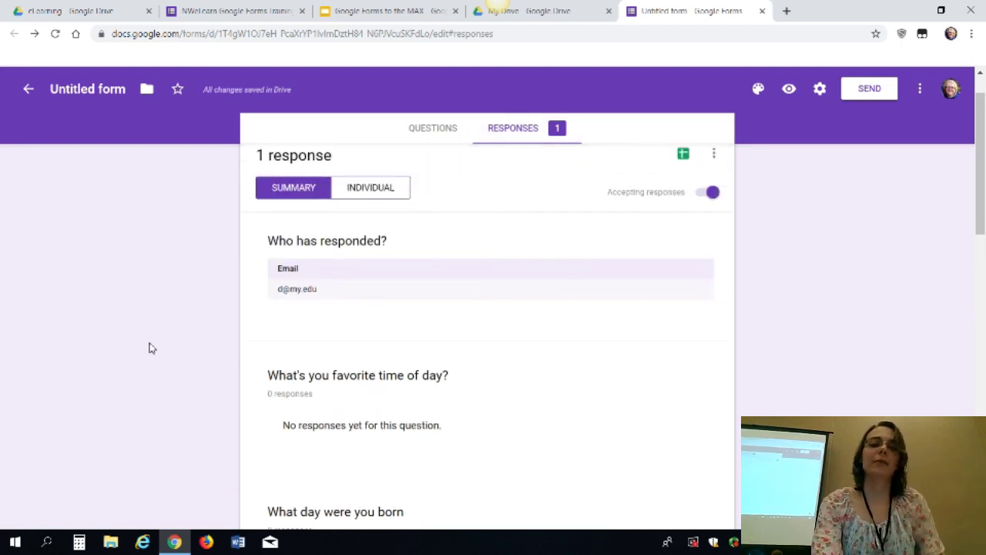
scroll(152, 348, up, 1)
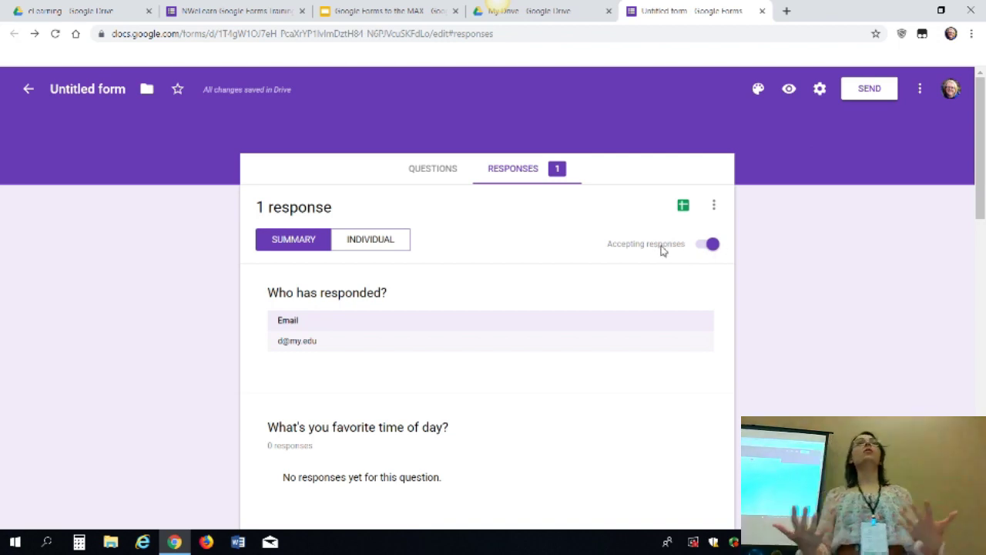
Stop accepting responses, check the message for respondents, then resume accepting responses
click(713, 244)
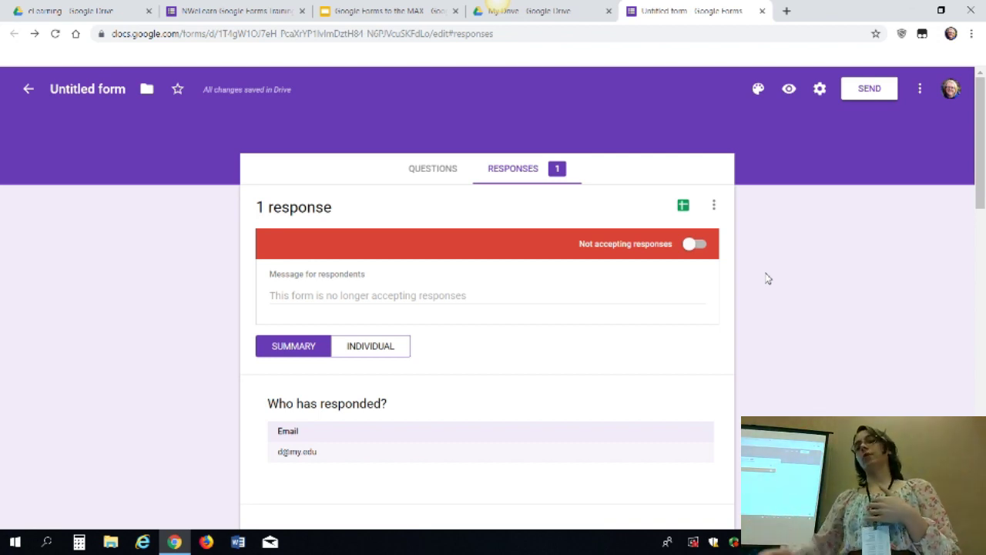
drag(641, 273, 722, 223)
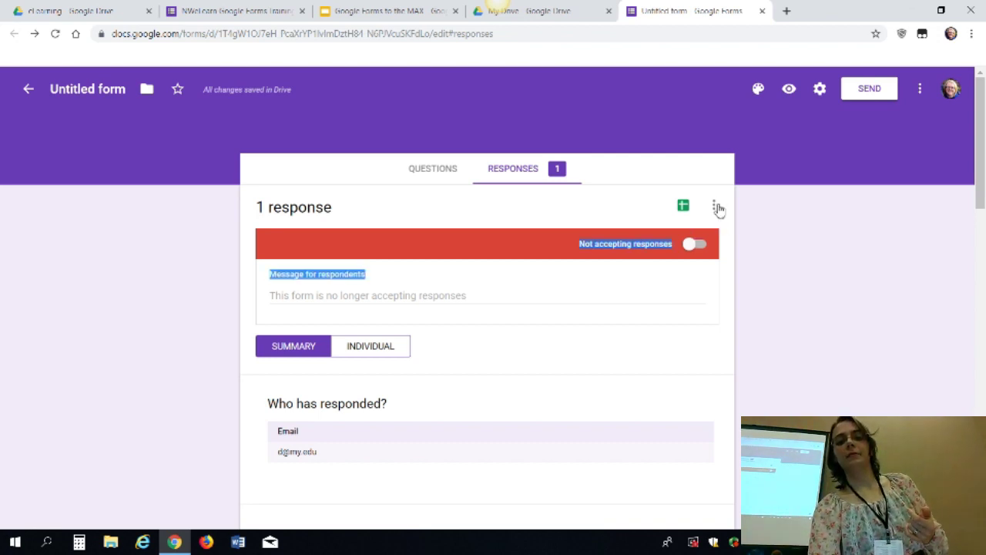
click(398, 305)
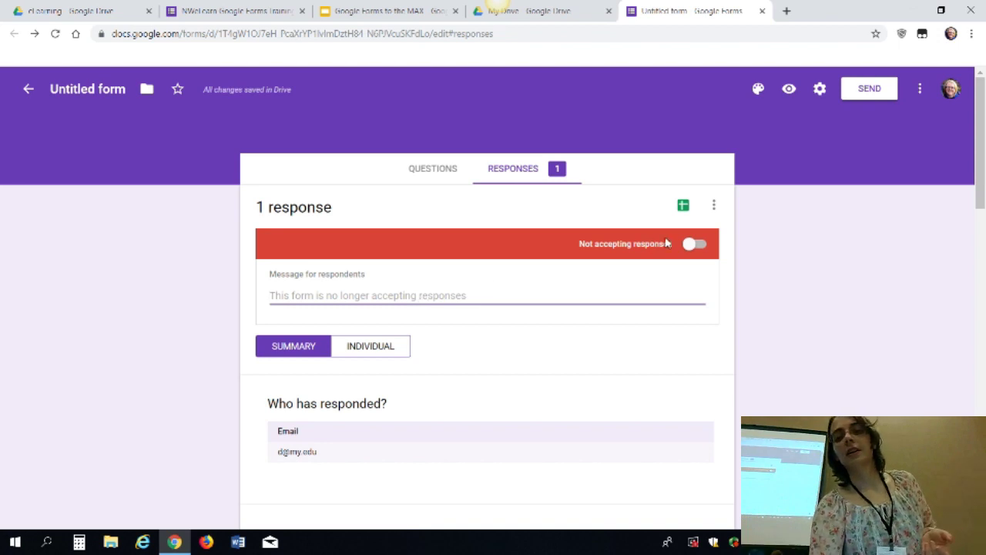
click(710, 246)
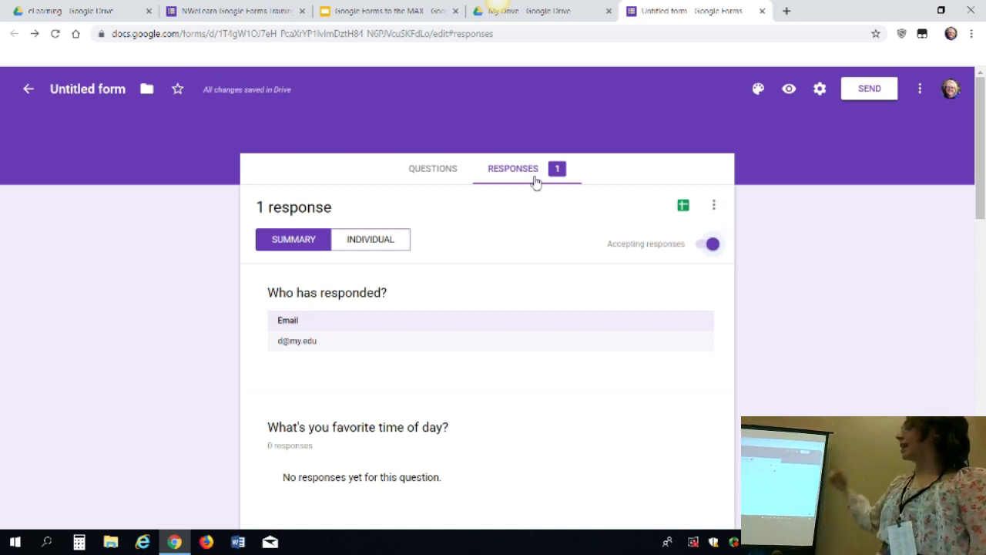
Turn on e-mail notifications for new responses
click(714, 205)
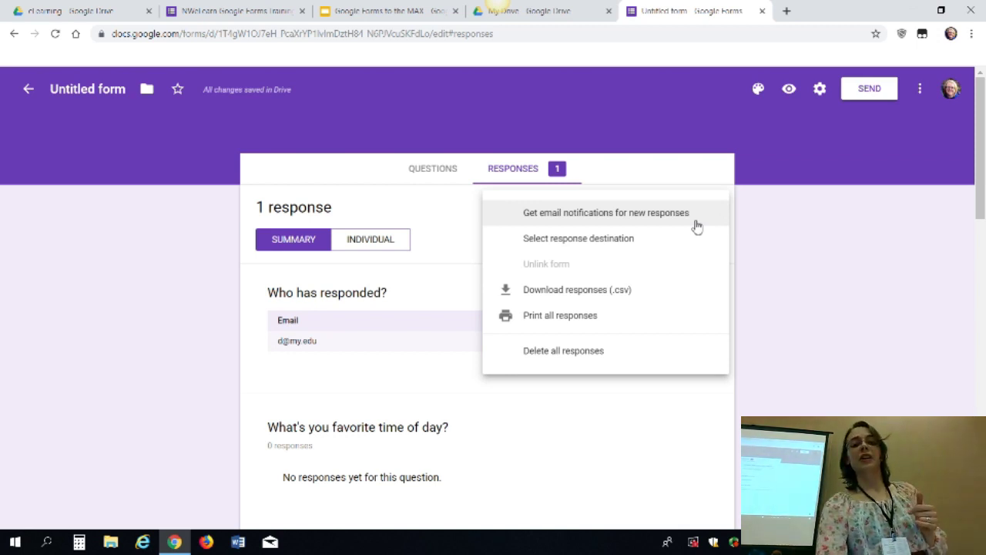
click(697, 220)
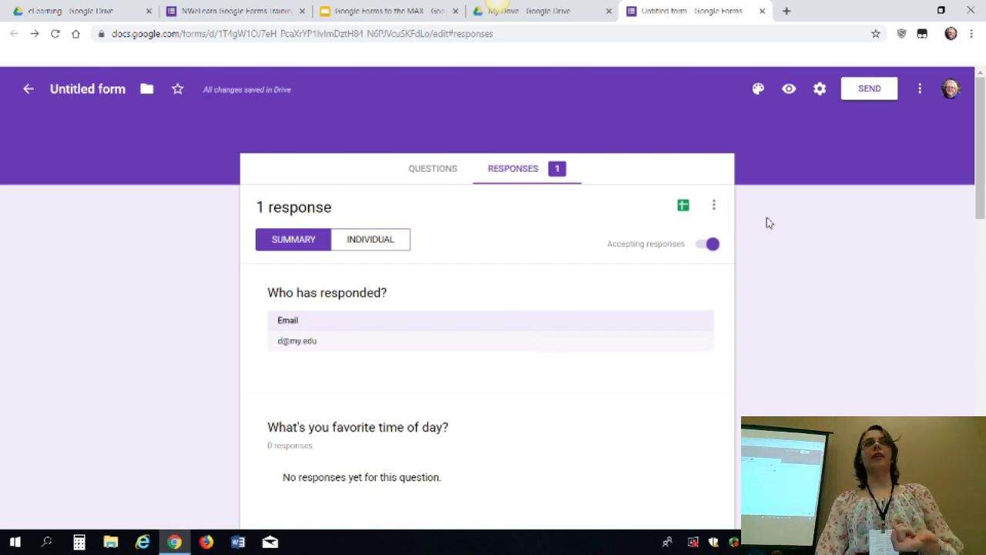
click(715, 206)
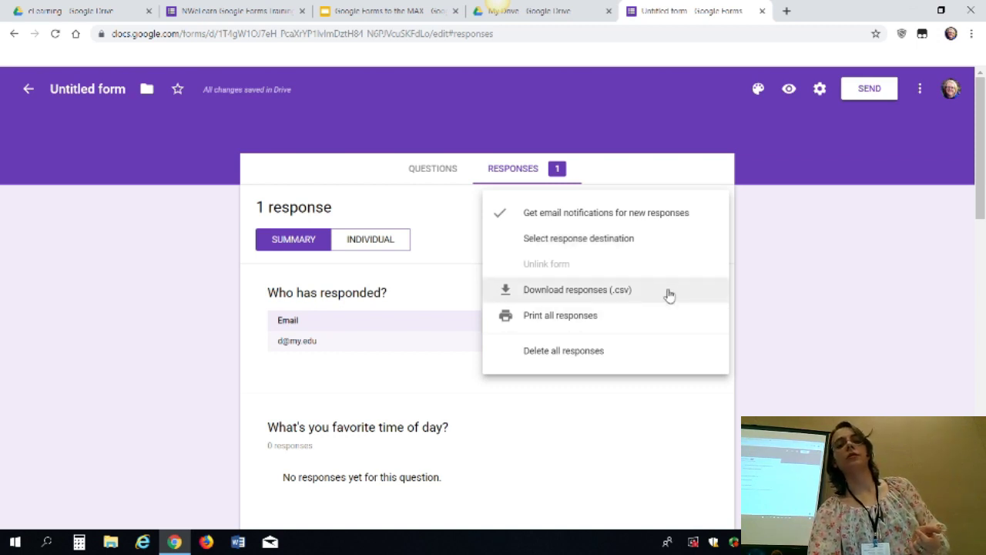
Delete all responses and return to the form's questions
click(618, 361)
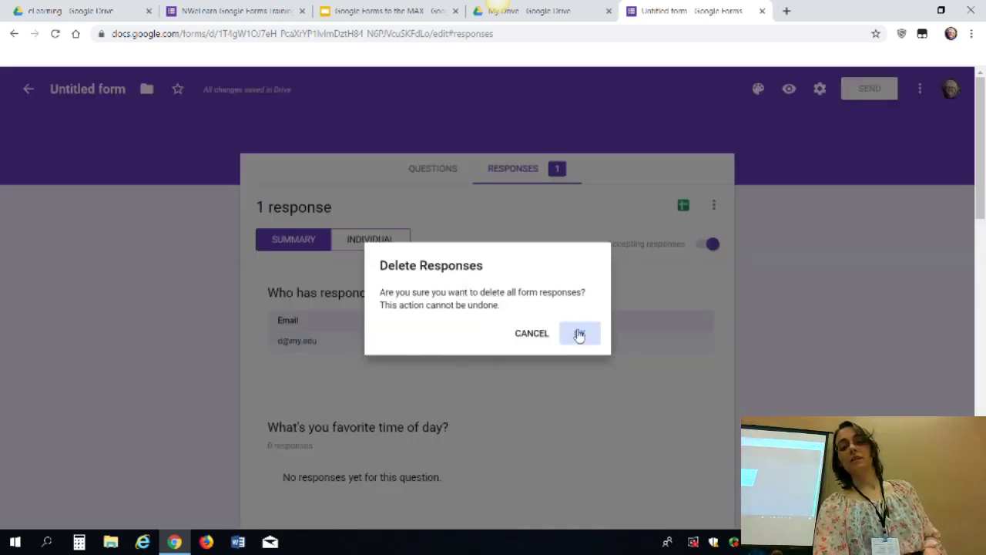
click(579, 333)
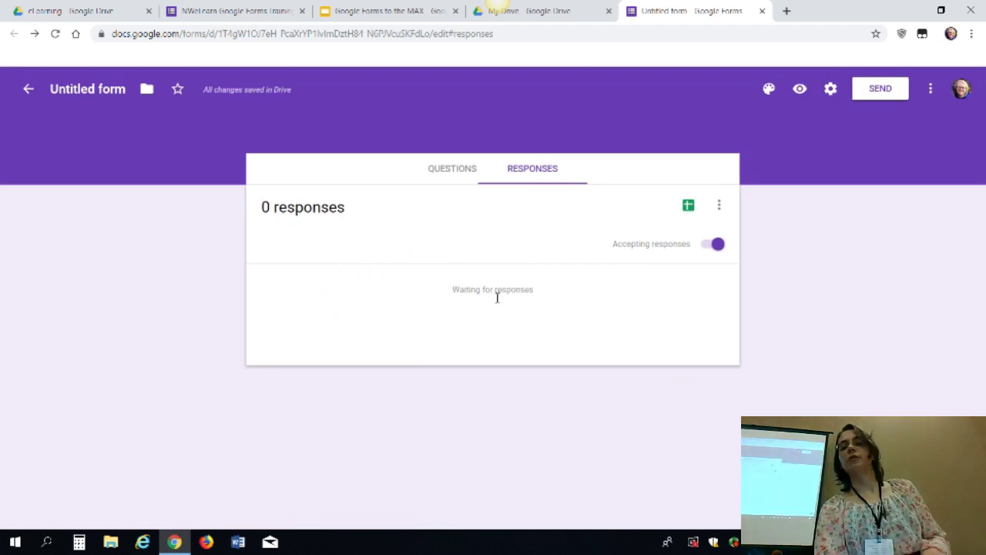
click(453, 173)
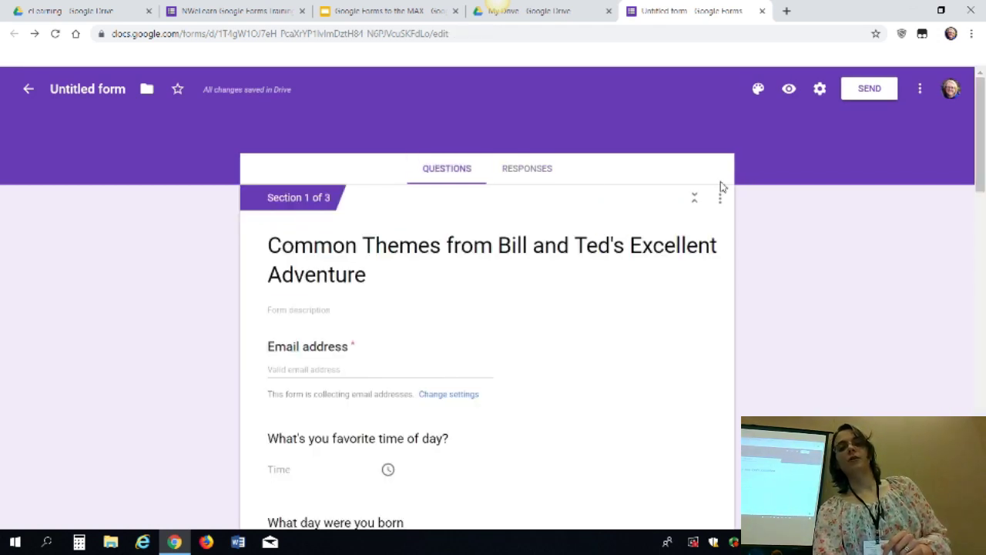
click(923, 91)
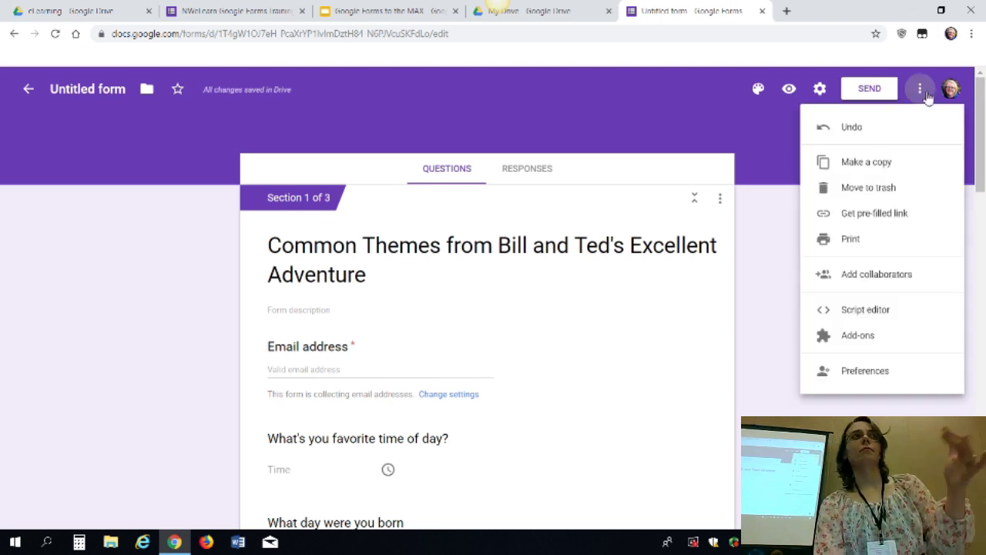
Dismiss the More menu and return to the Responses view showing 0 responses
click(922, 90)
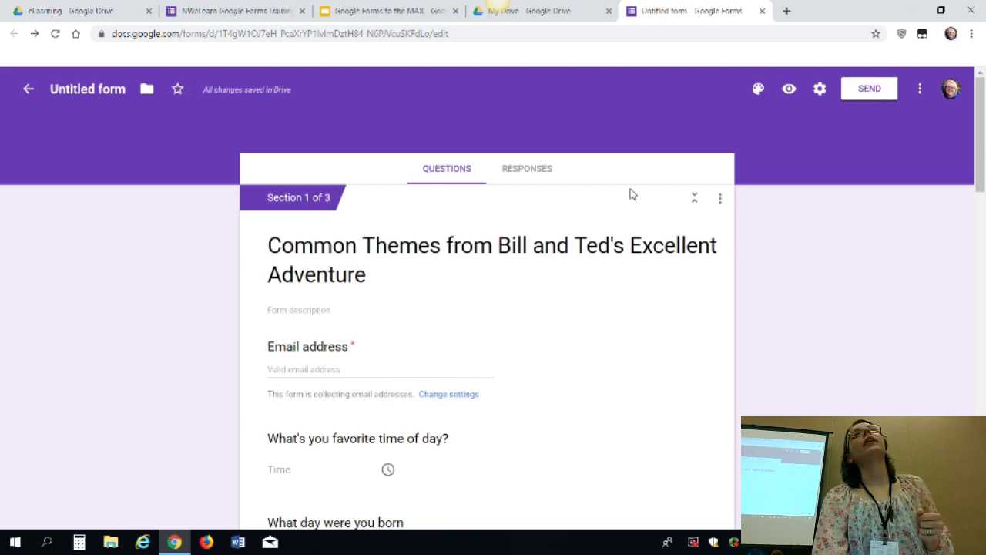
click(542, 183)
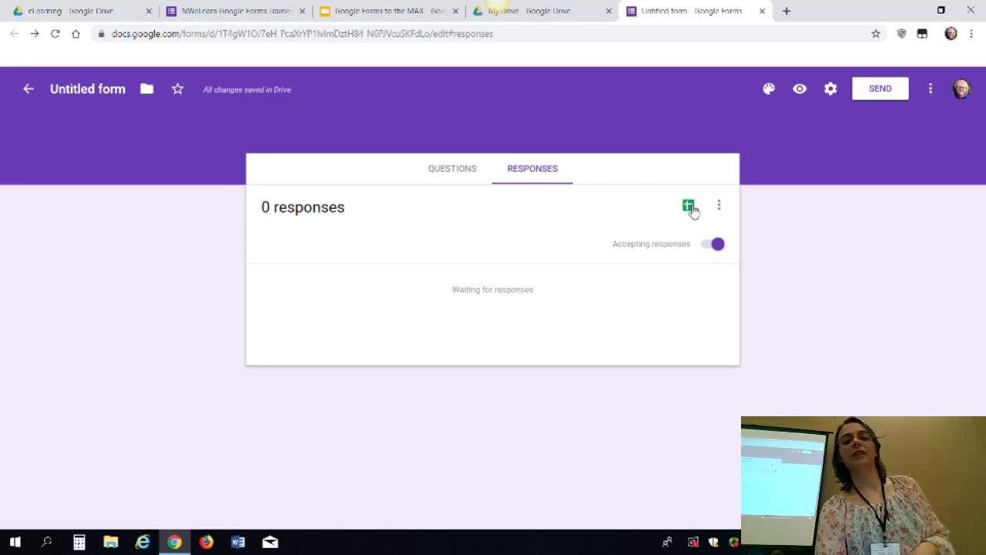
Cancel linking a response spreadsheet and switch to the 'Google Forms to the MAX' presentation
click(690, 207)
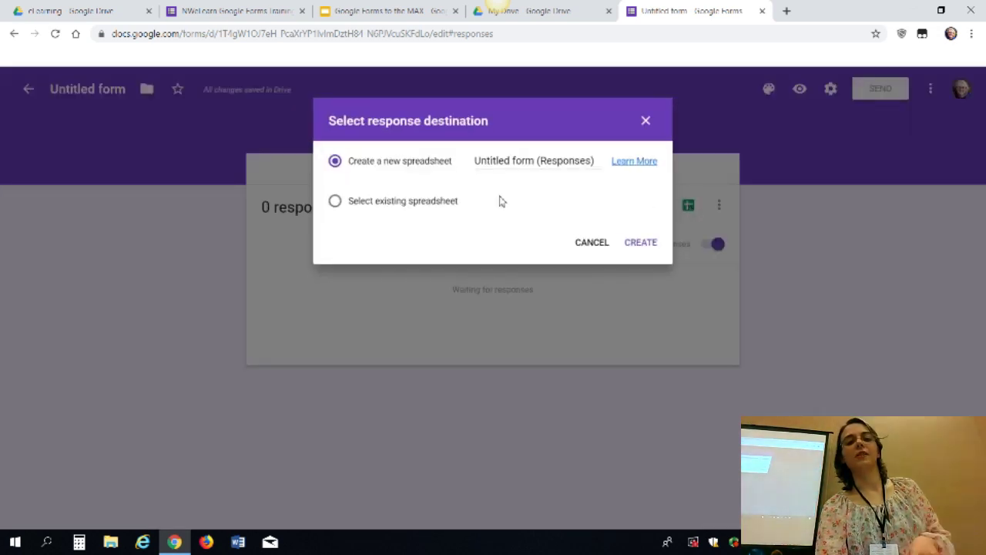
click(605, 248)
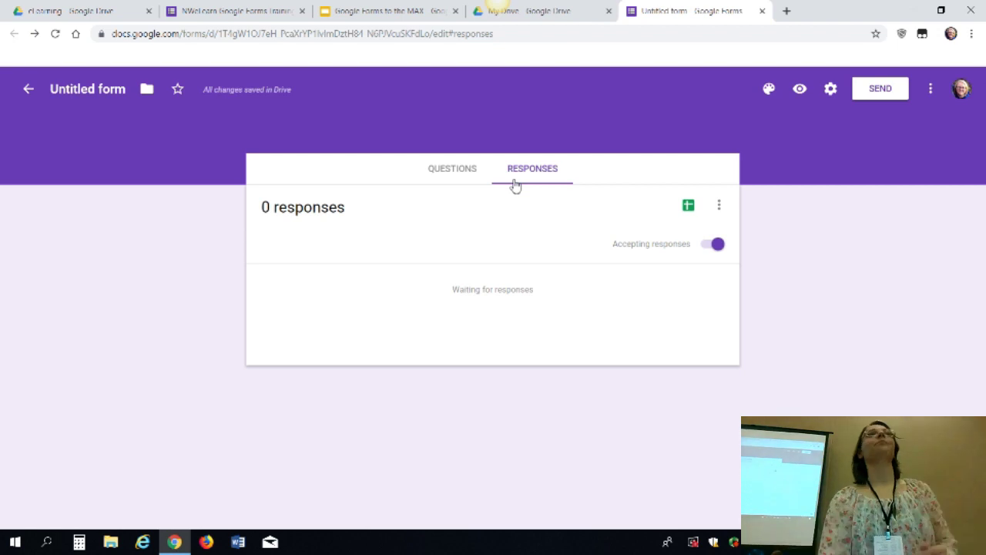
click(391, 10)
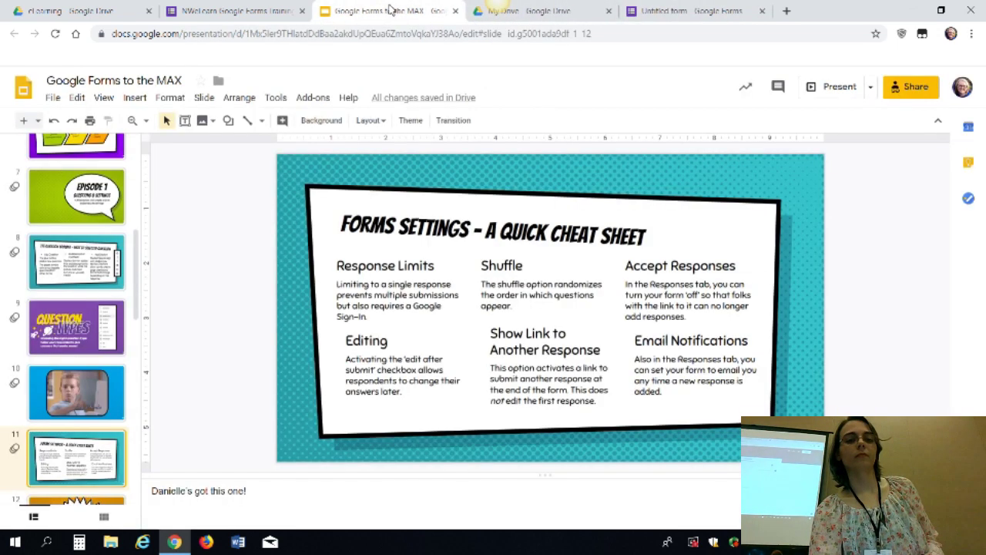
Present the slides to slide 12, 'Stop! Customization Time!', then return to the Untitled form
click(835, 86)
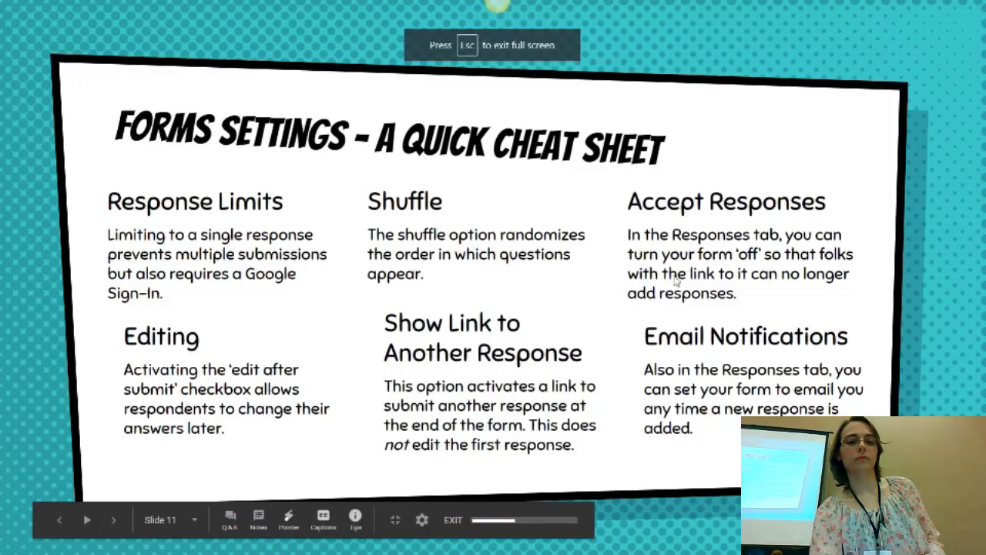
click(675, 282)
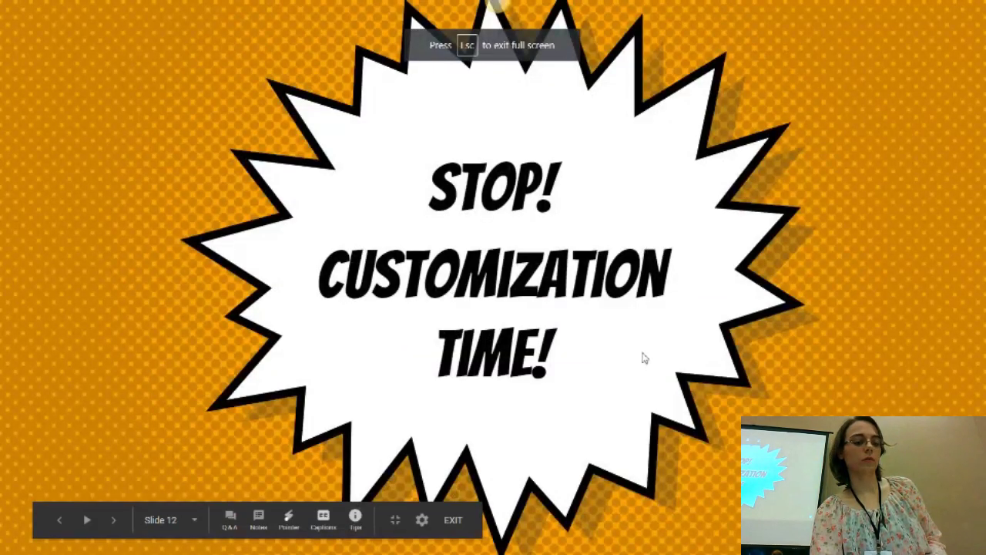
key(Escape)
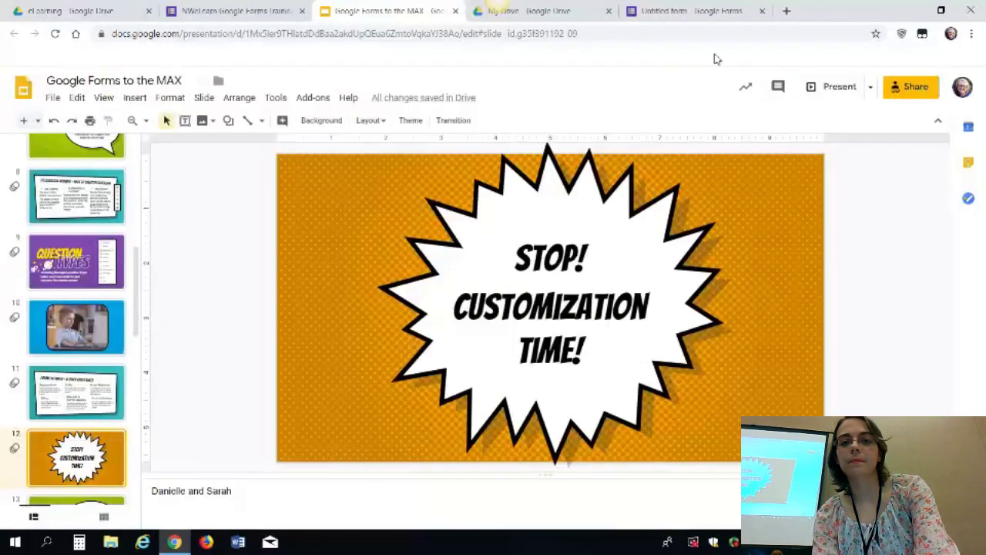
click(702, 17)
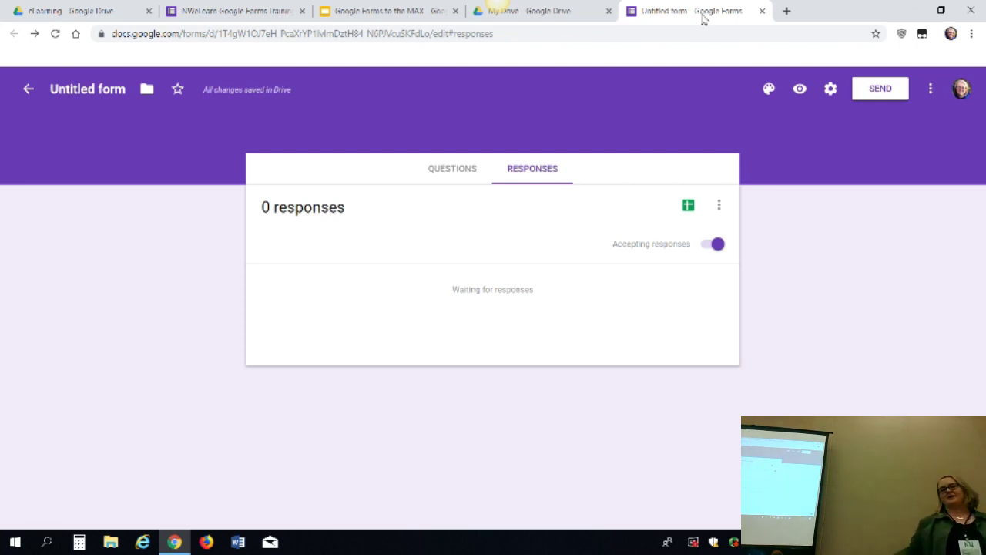
Set the form header to the Travel photo of vintage luggage with binoculars and a globe
click(770, 90)
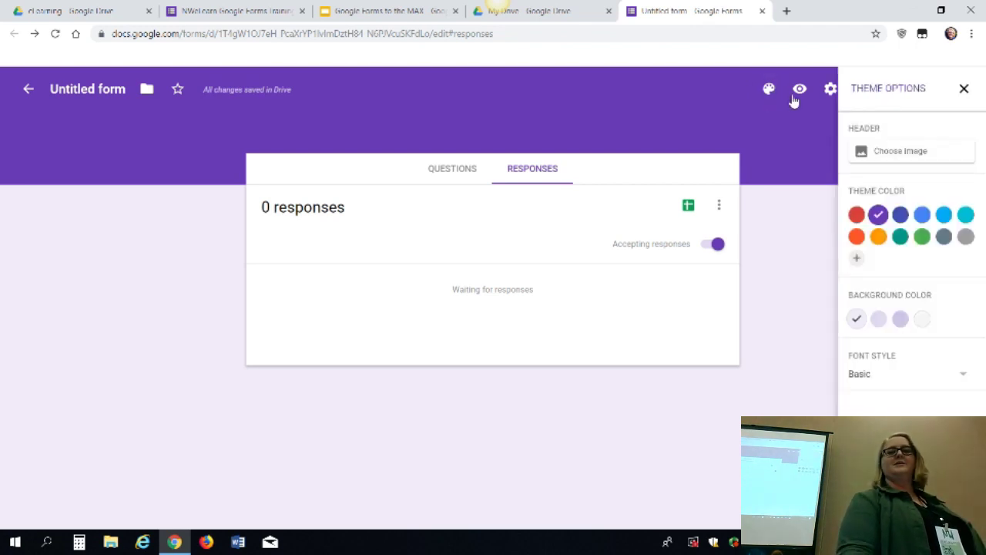
click(930, 157)
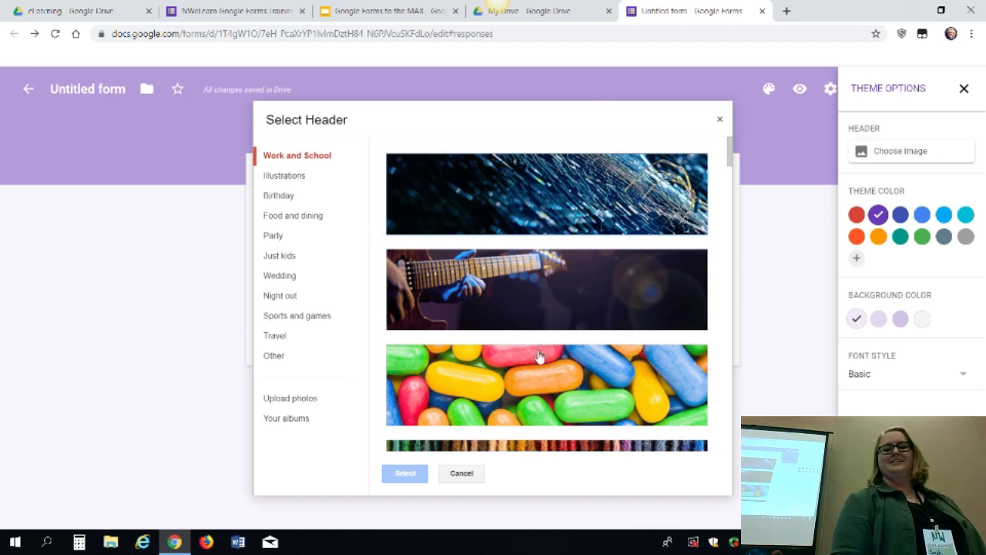
click(566, 304)
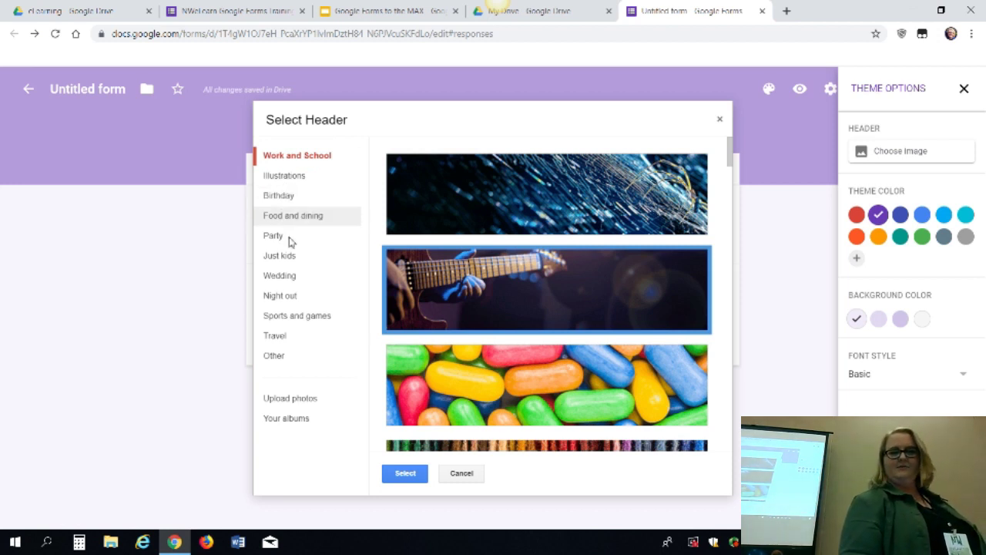
click(288, 339)
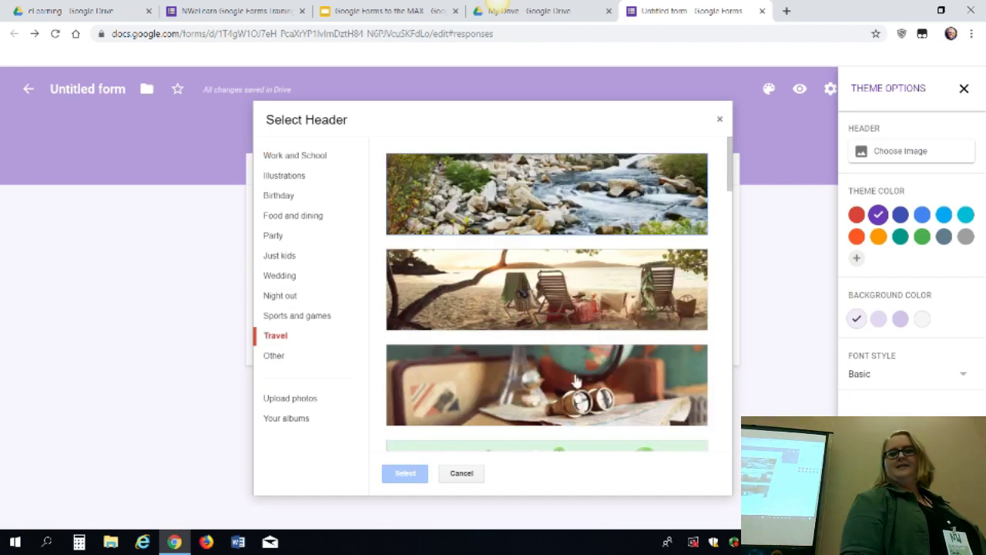
click(576, 381)
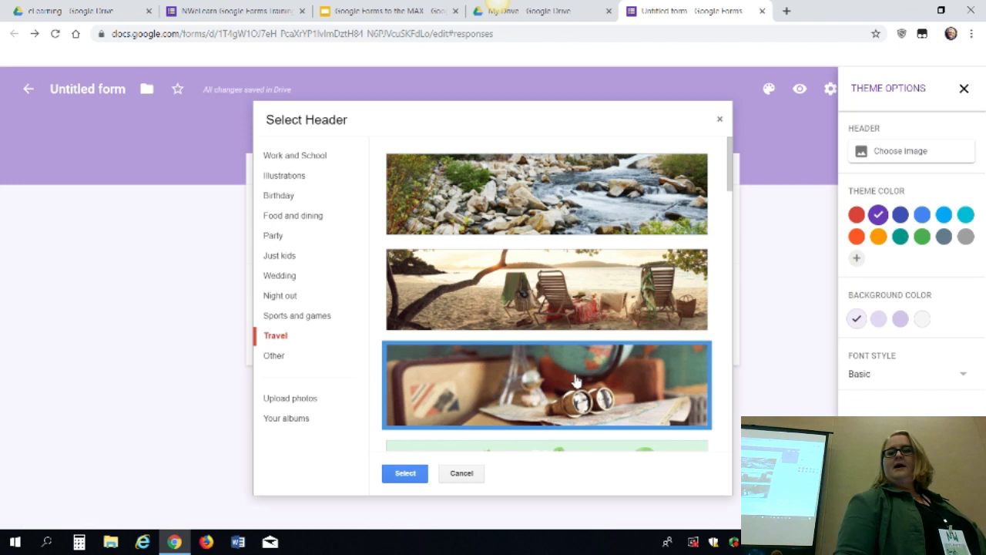
click(406, 473)
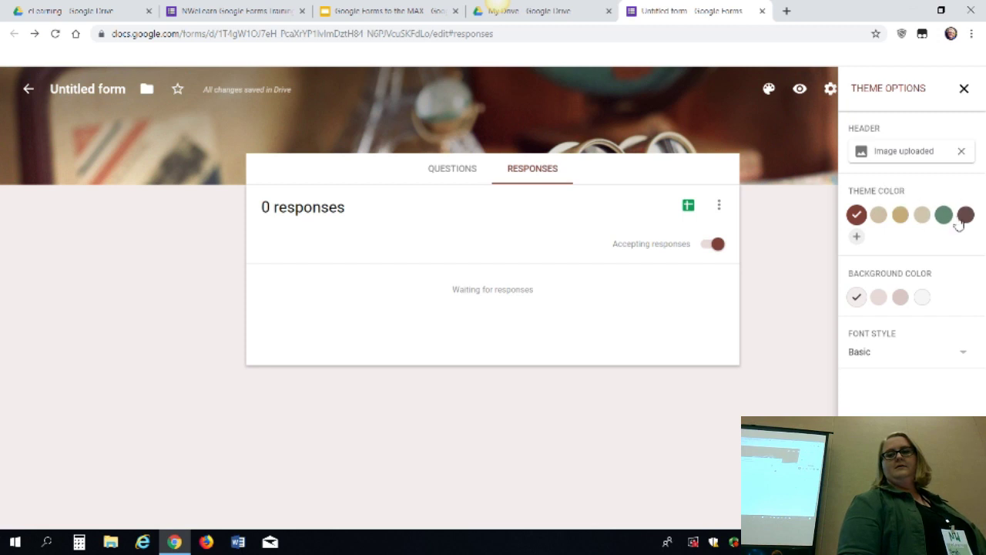
Add a custom red theme colour, #cd1414
click(859, 241)
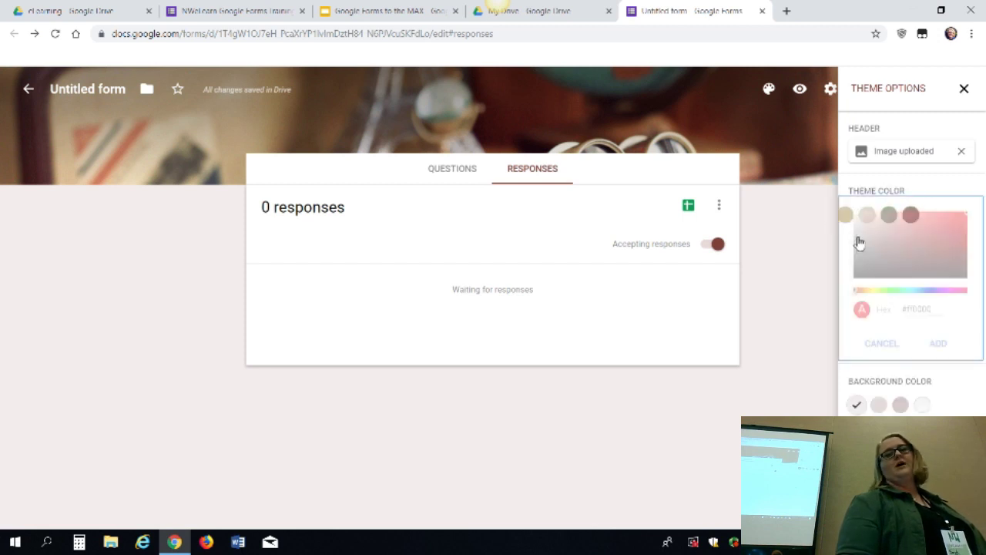
click(958, 225)
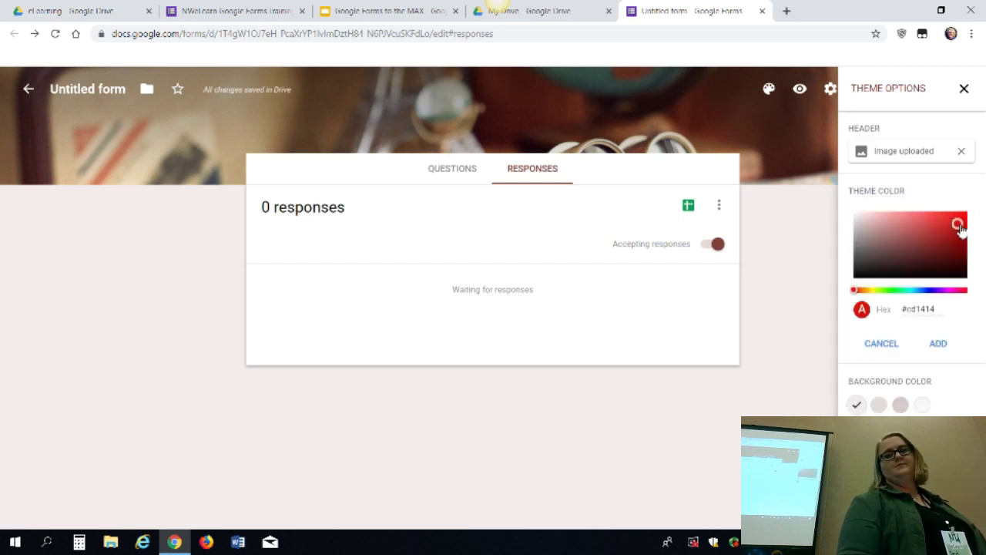
click(946, 346)
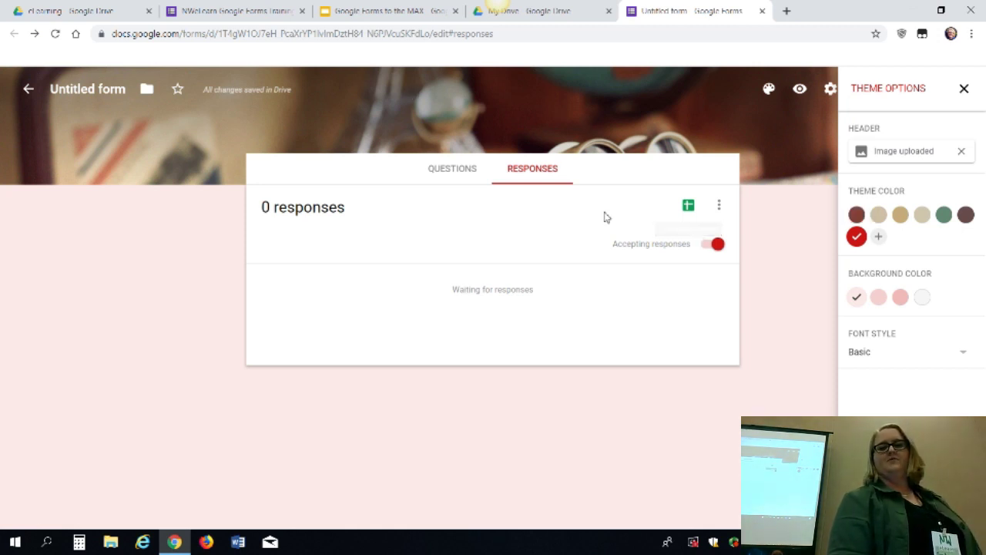
Change the form's font style to Decorative
click(885, 359)
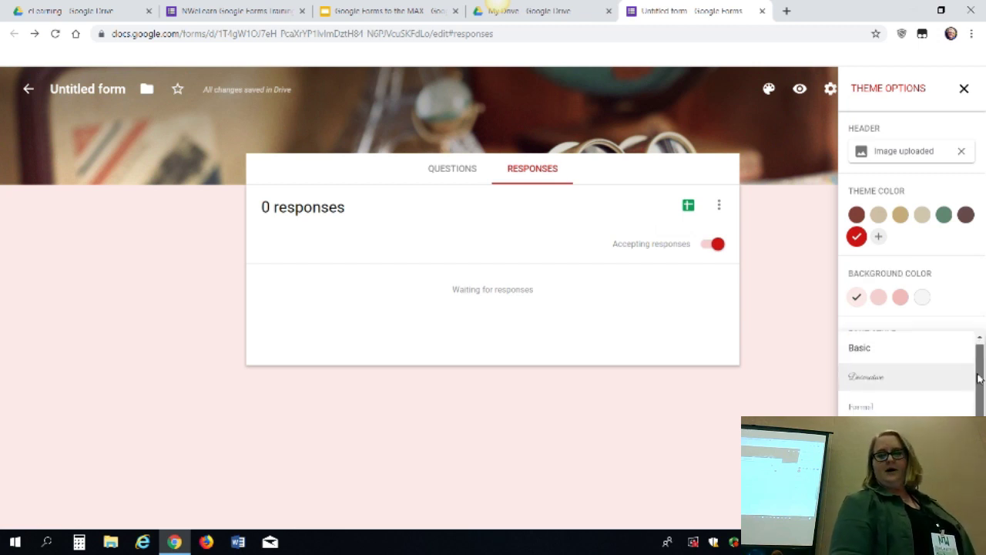
drag(978, 371, 979, 384)
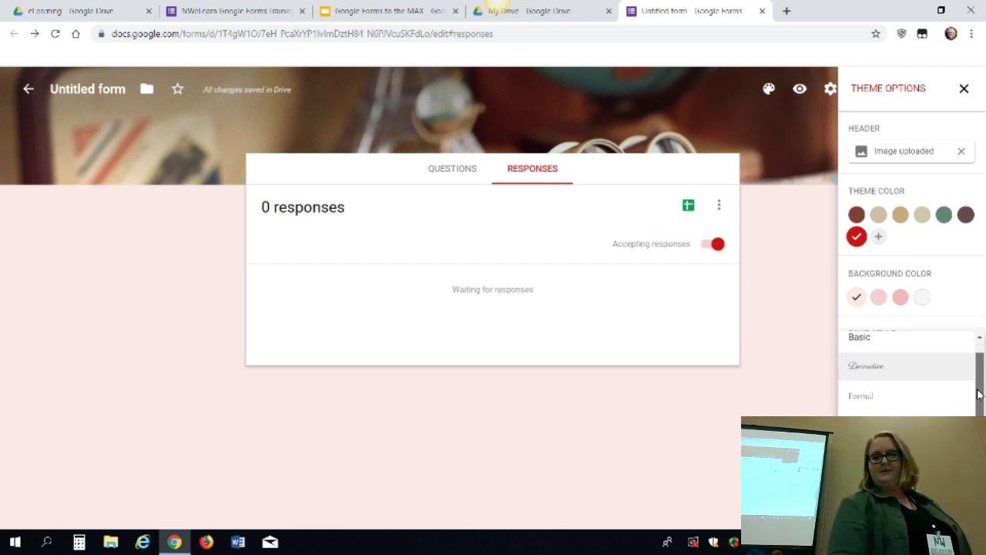
click(913, 374)
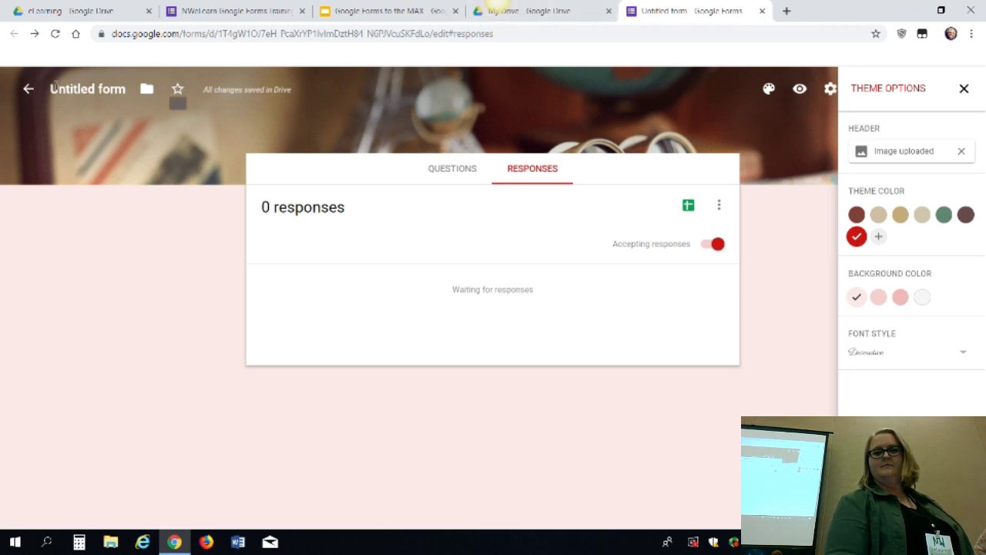
Apply the green theme colour, then browse Saved Pictures for a header photo but cancel, keeping the travel image
click(443, 177)
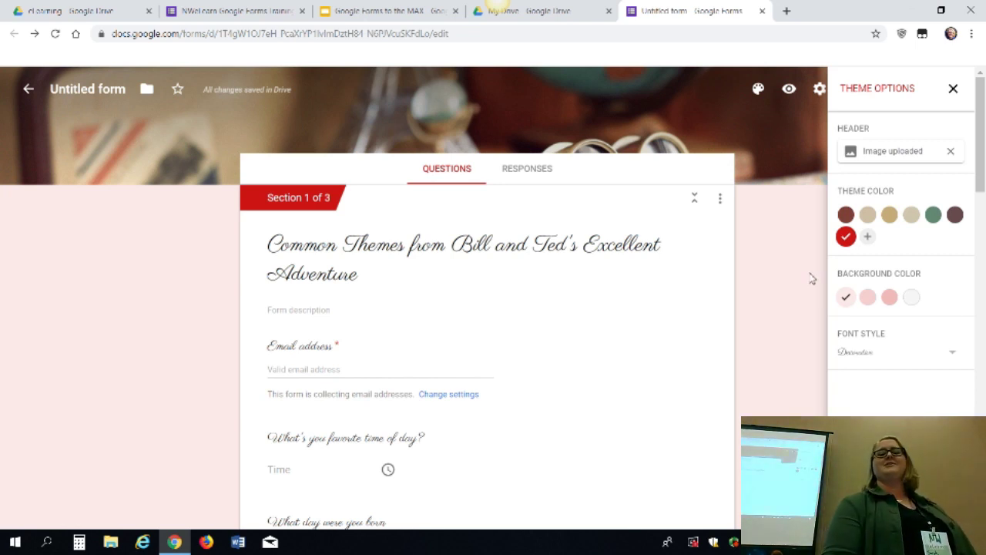
click(939, 216)
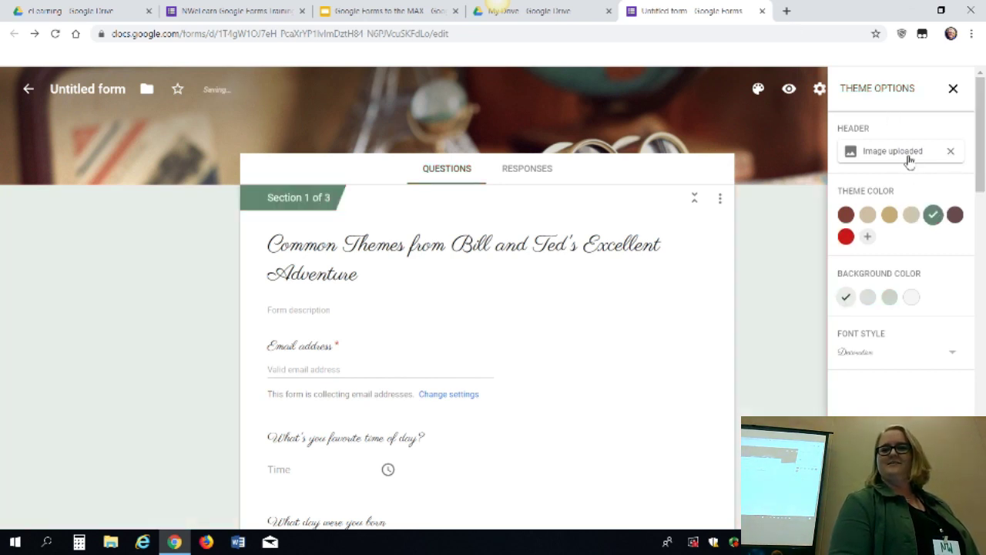
click(909, 160)
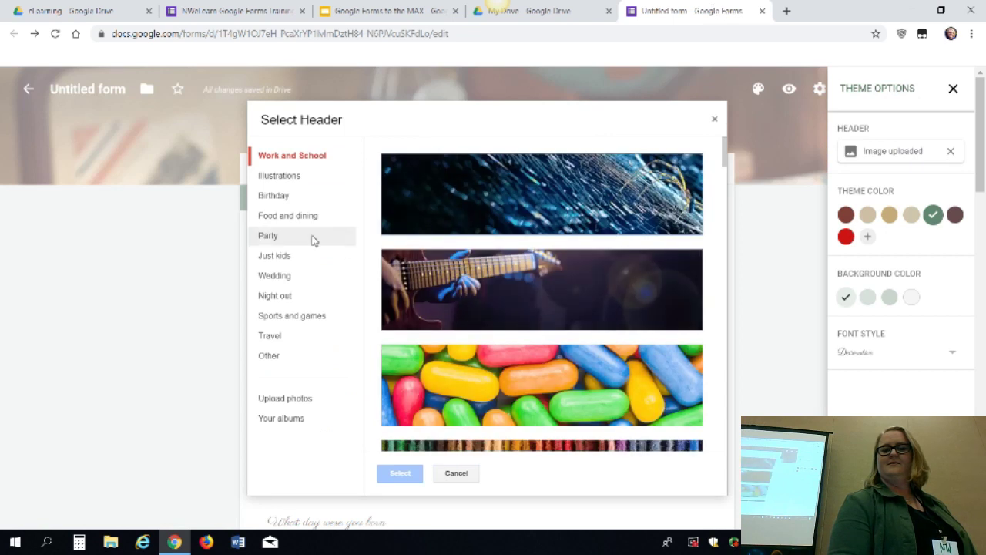
click(308, 400)
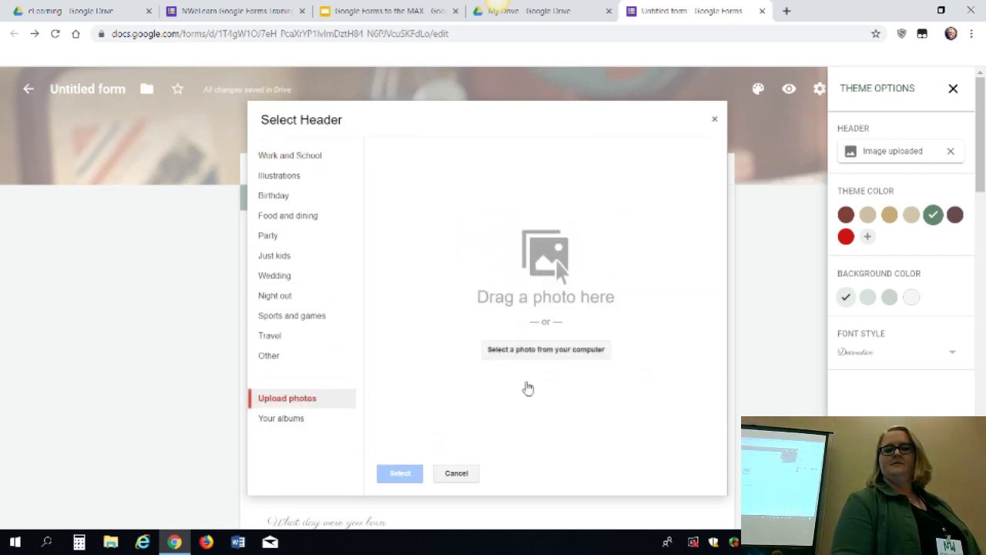
click(544, 351)
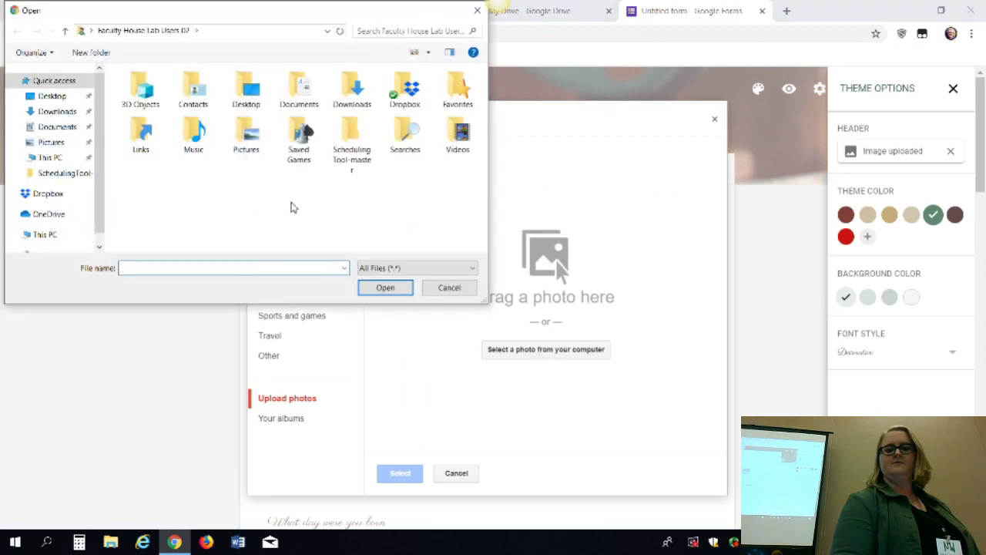
click(51, 143)
double_click(222, 105)
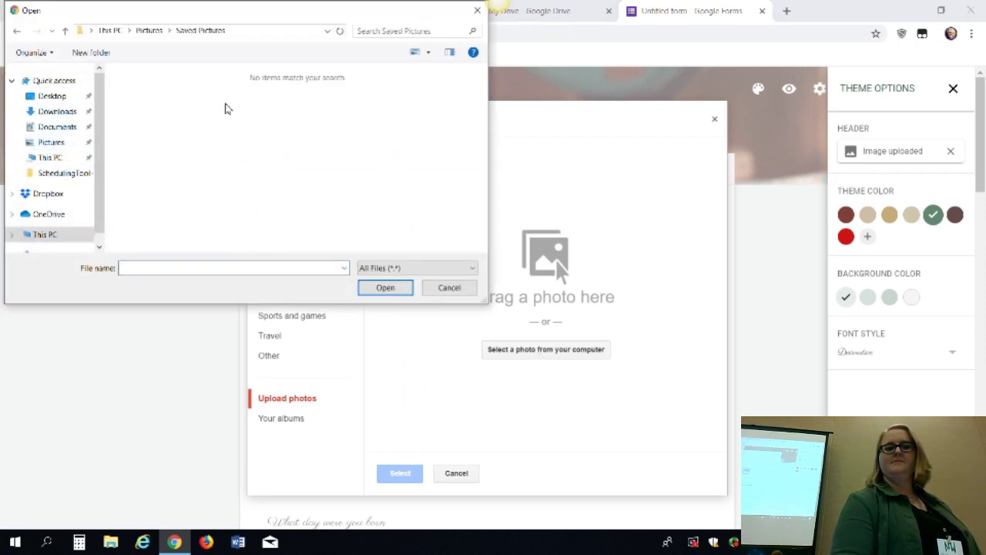
click(450, 287)
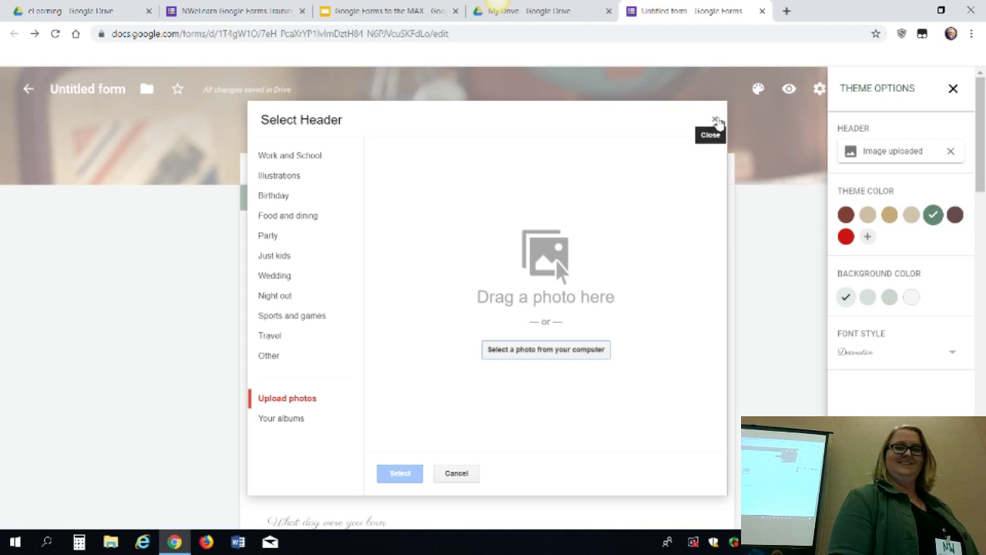
click(717, 121)
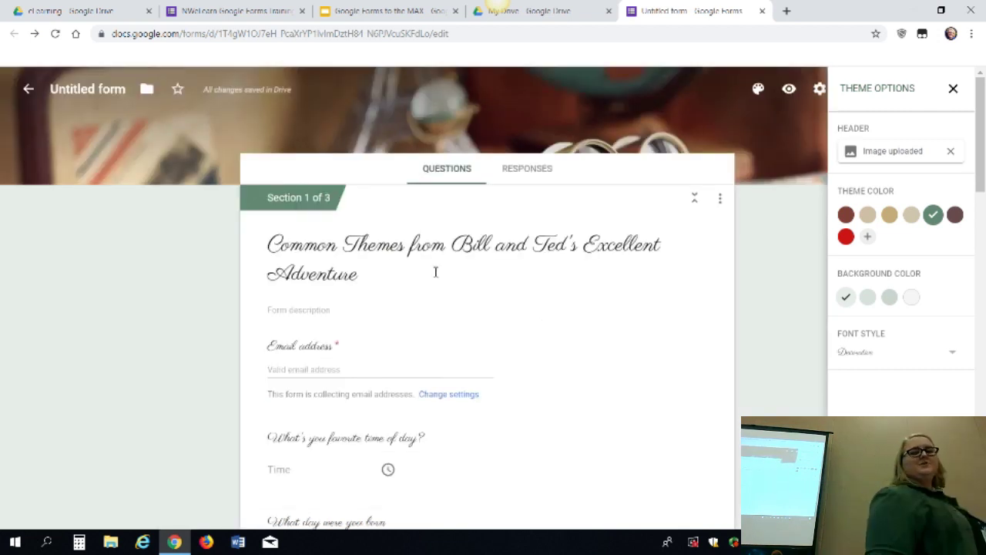
Present the 'Google Forms to the MAX' slides full screen from slide 12, 'Stop! Customization Time!'
click(376, 17)
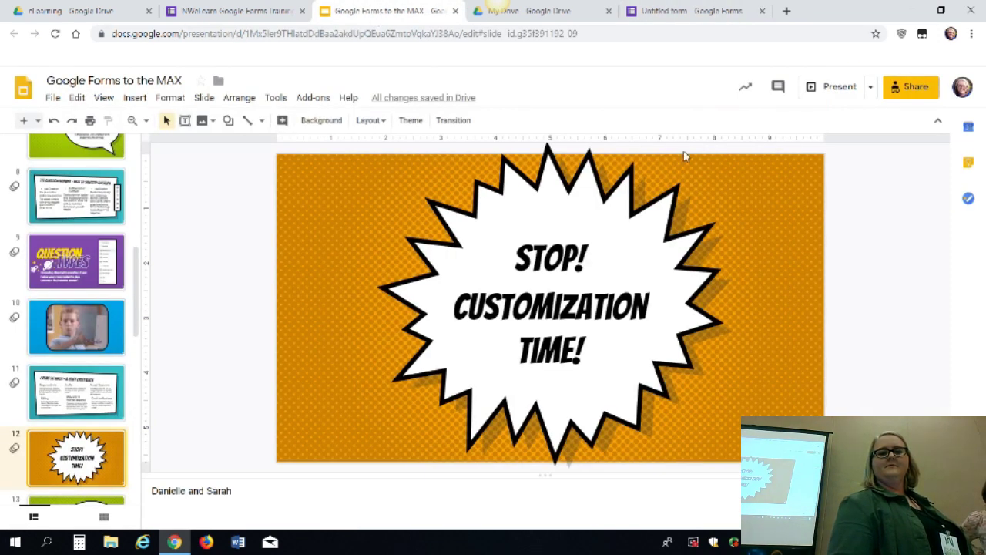
click(837, 88)
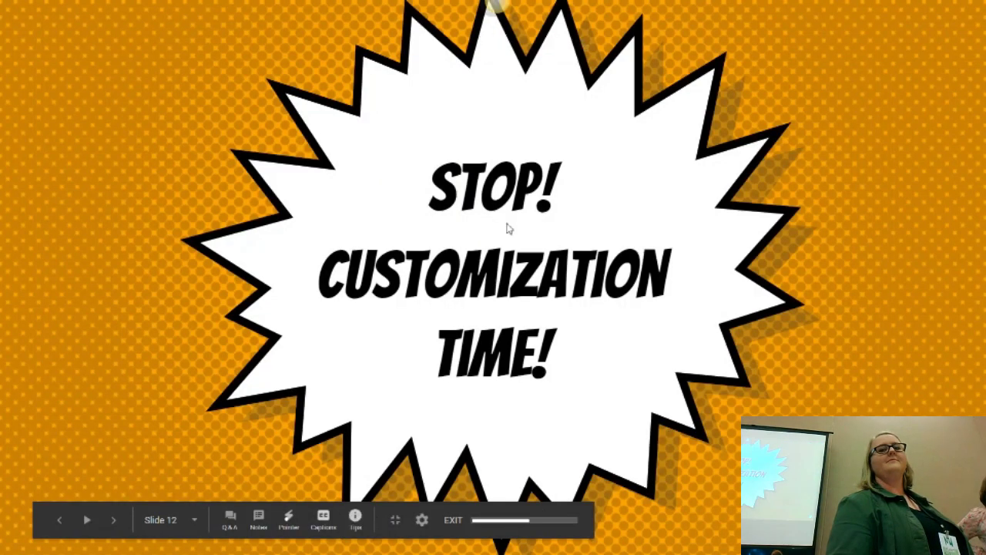
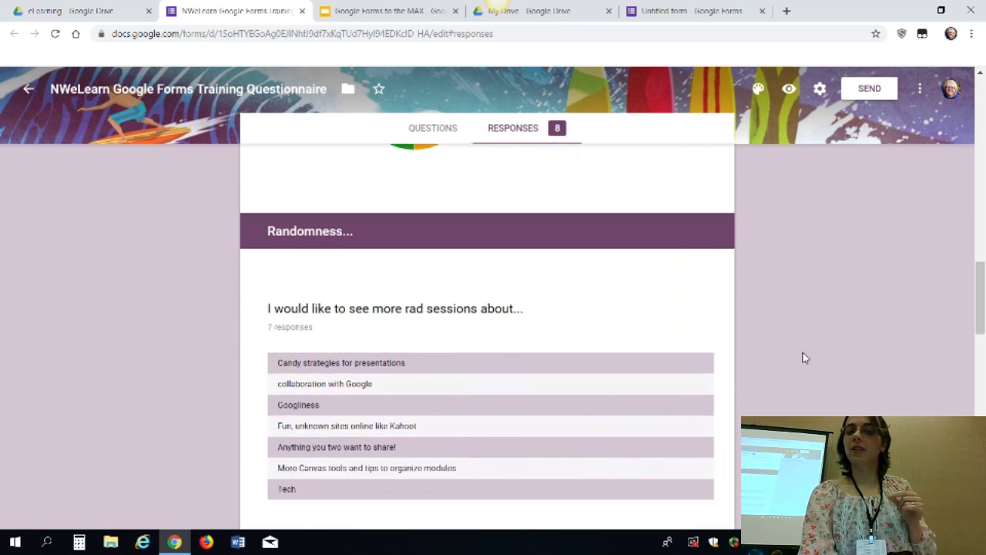
scroll(804, 357, down, 10)
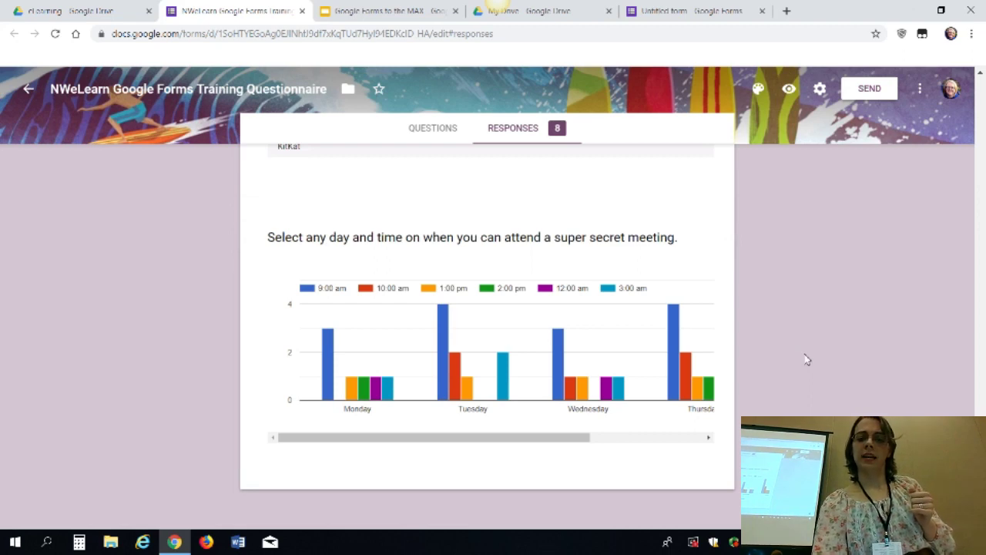
Scroll back to the top of the 8-response summary showing the comfort-scale bar chart
scroll(807, 359, up, 15)
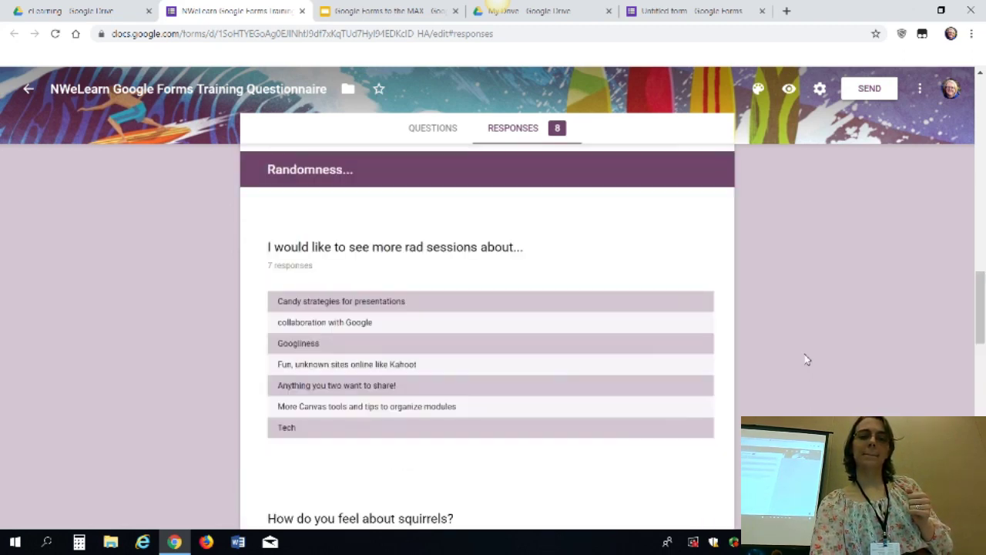
scroll(807, 359, up, 15)
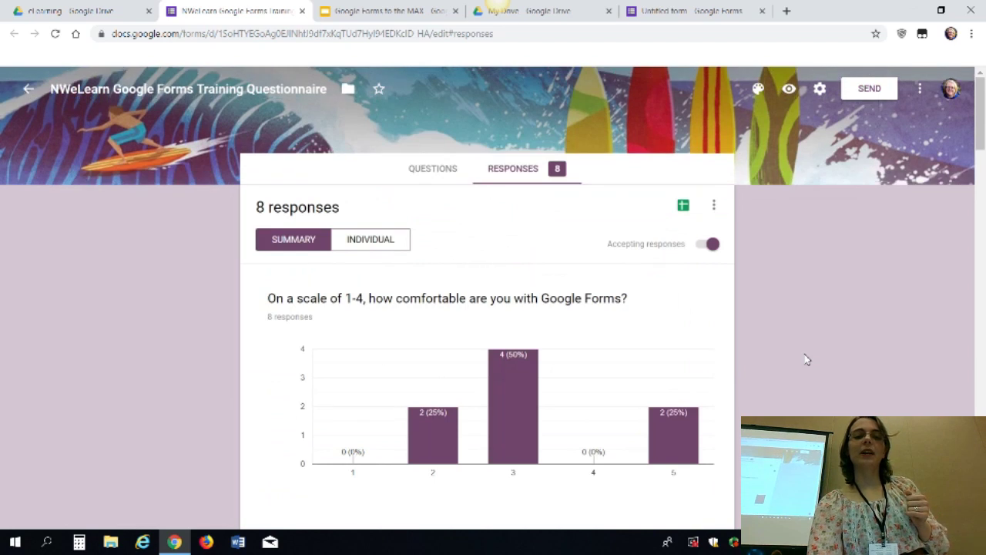
Show individual responses and advance to response 4 of 8, glancing at Questions before returning to Responses
click(386, 255)
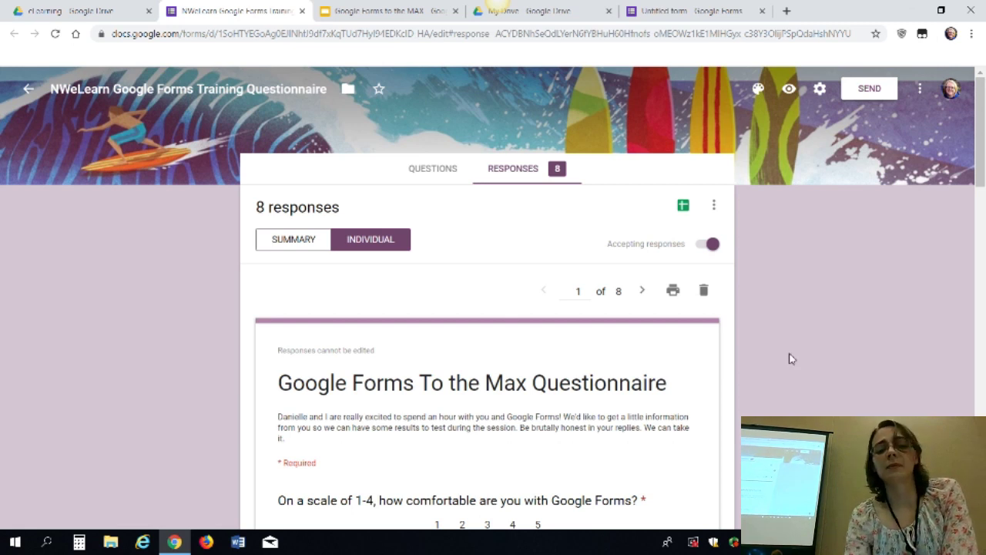
scroll(789, 358, down, 1)
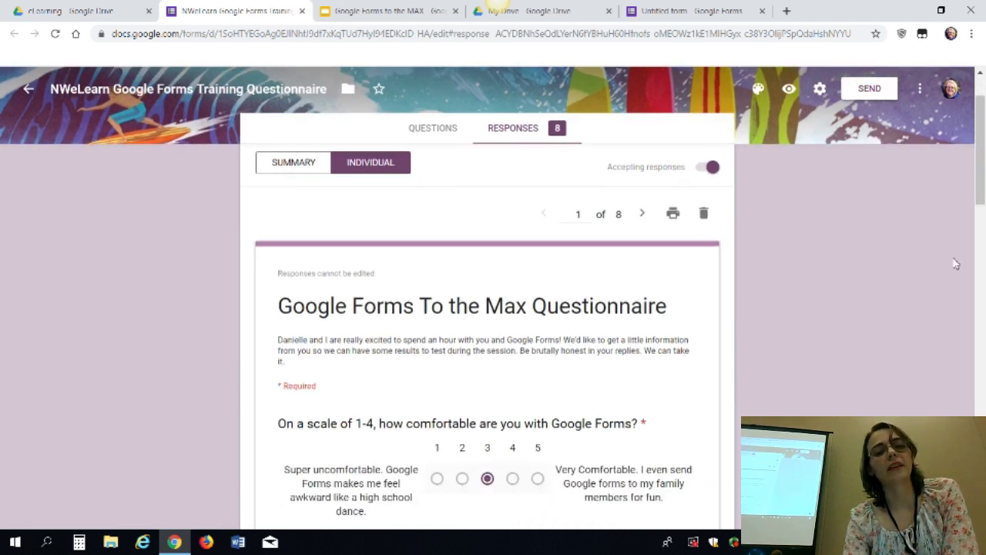
click(648, 219)
click(647, 219)
click(644, 215)
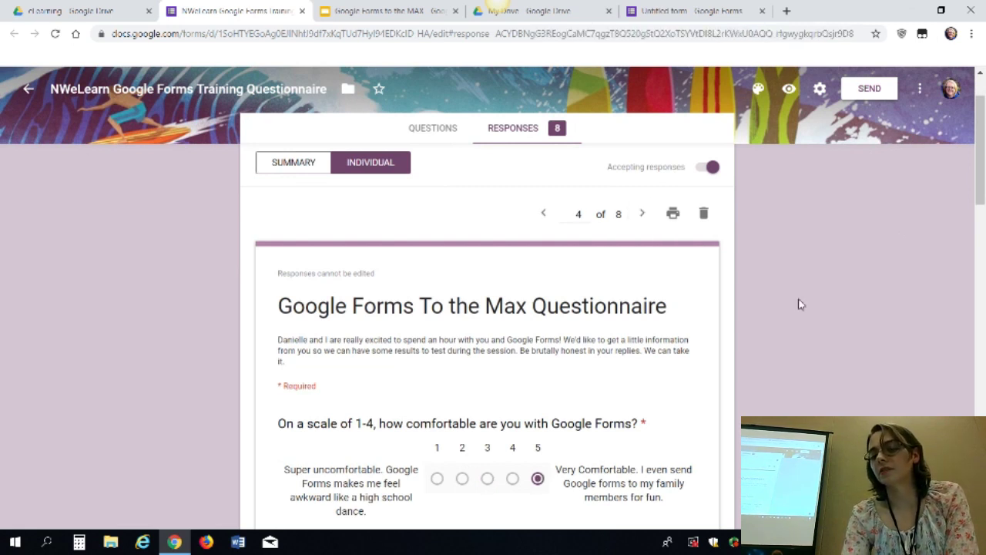
scroll(799, 304, down, 7)
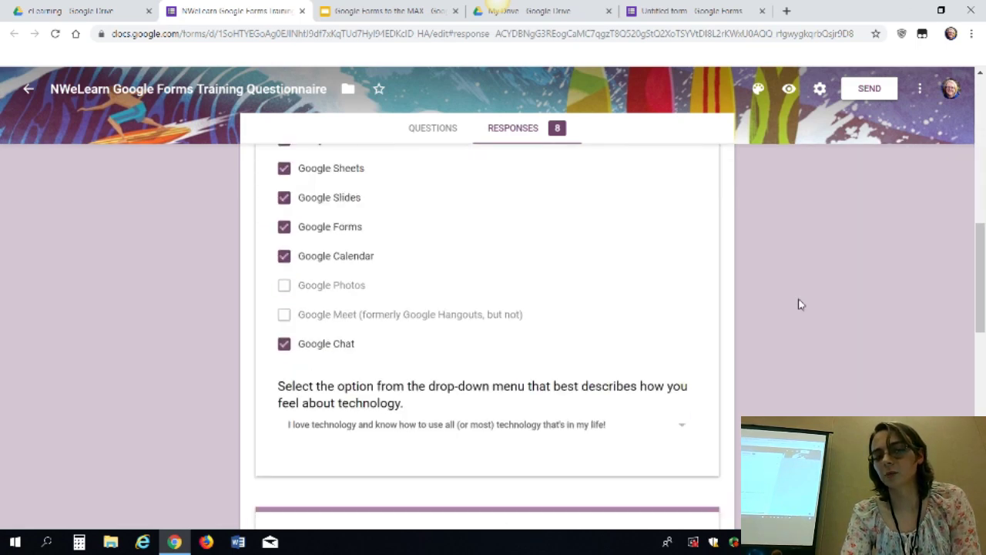
scroll(799, 304, down, 1)
scroll(799, 304, up, 8)
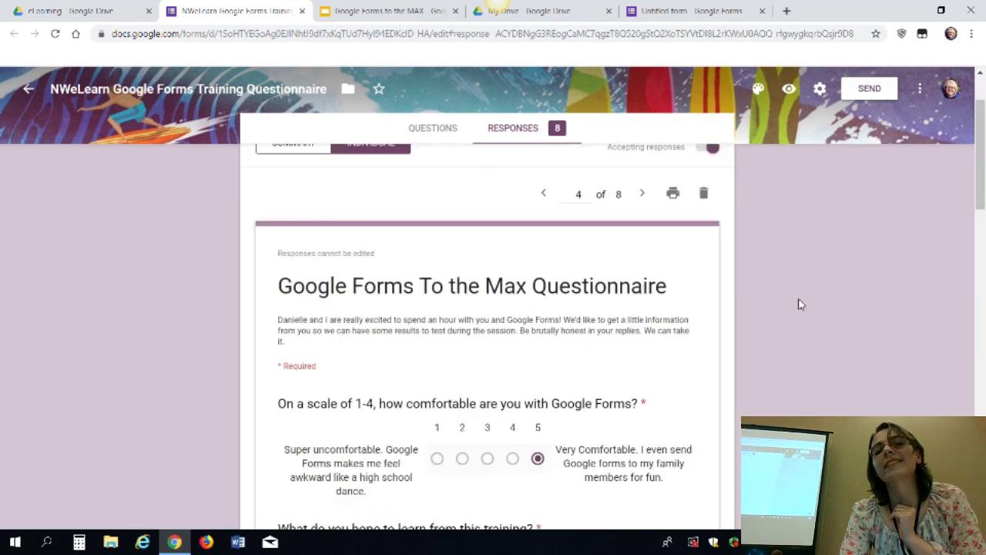
scroll(799, 304, up, 2)
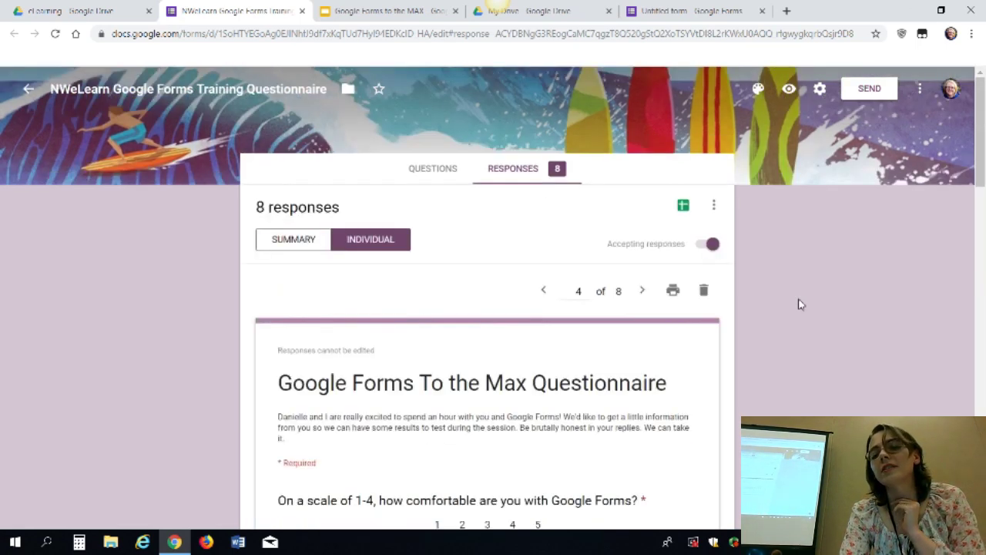
click(424, 169)
click(520, 177)
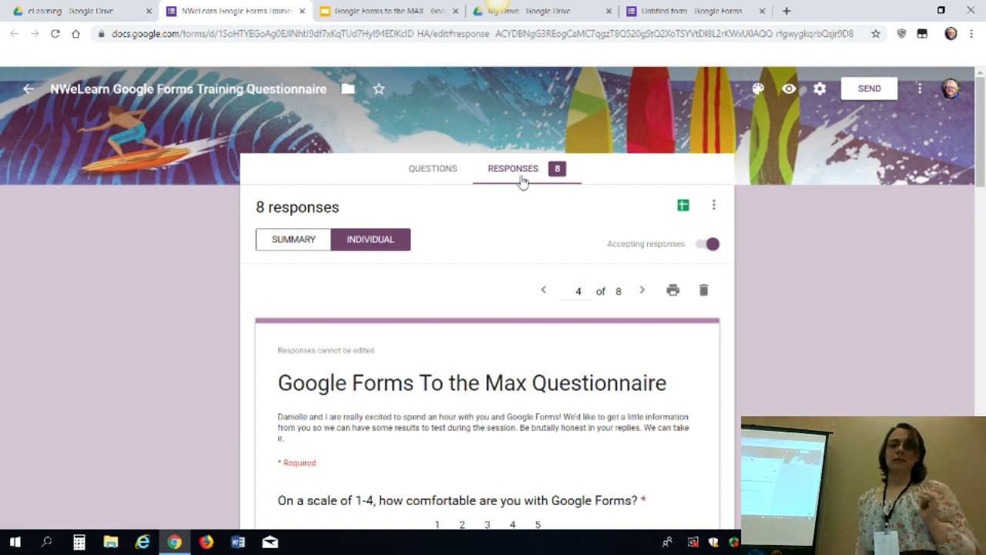
Return to the Summary view and copy the technology pie chart to the clipboard
click(293, 243)
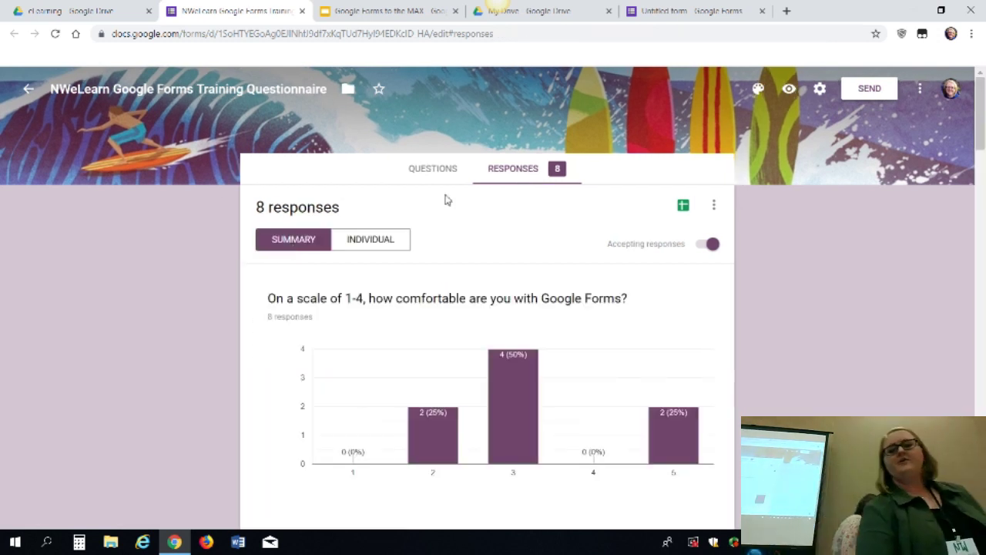
scroll(886, 301, down, 10)
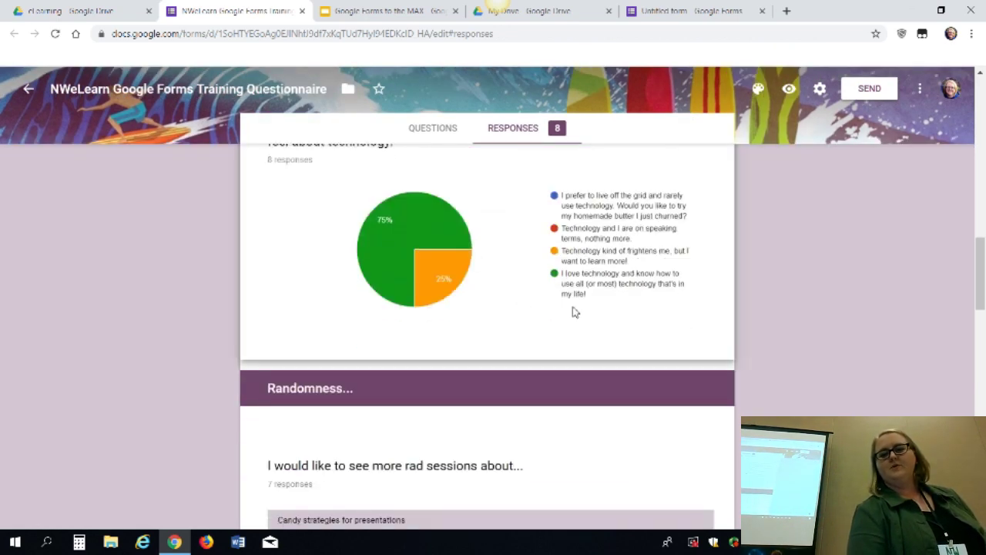
scroll(573, 311, up, 2)
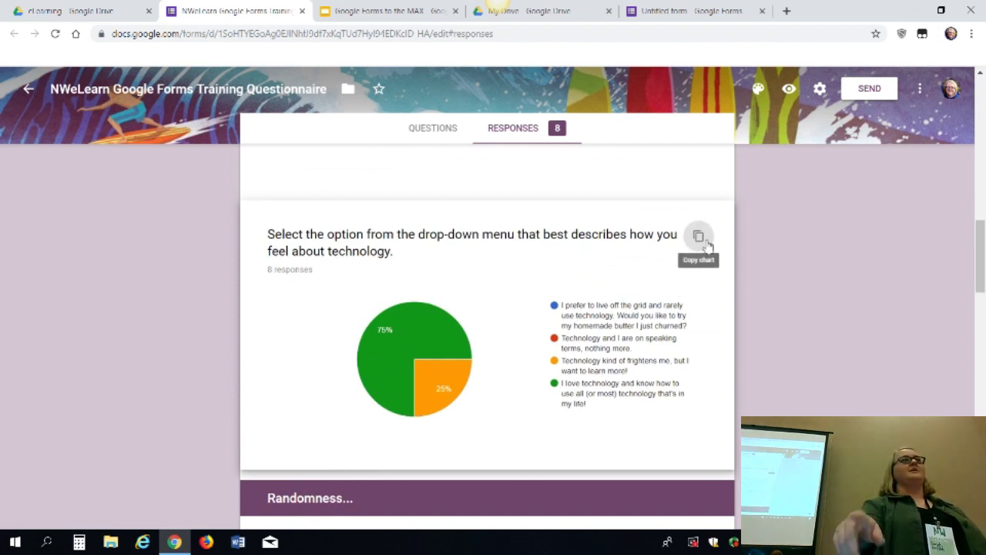
click(707, 243)
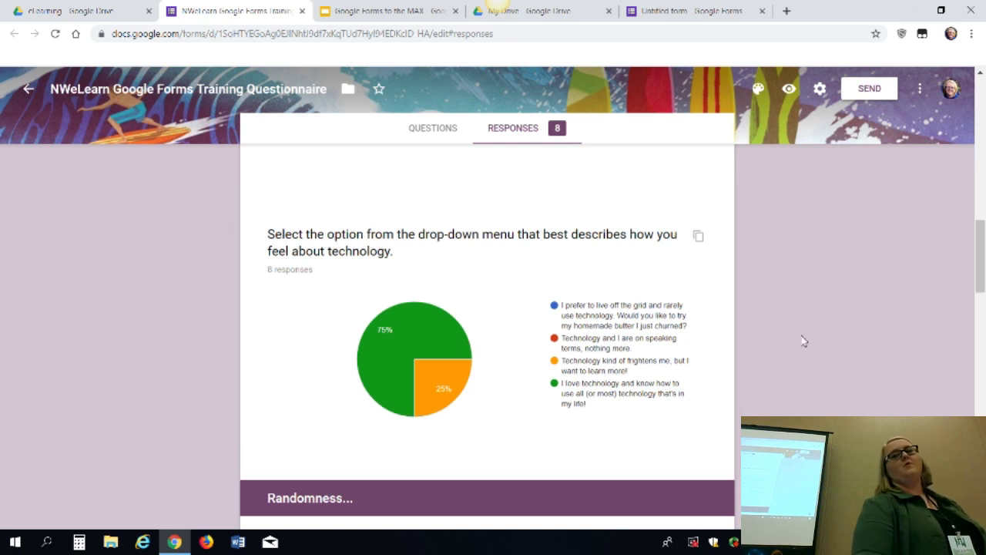
Copy the squirrels pie chart to the clipboard
scroll(804, 342, down, 6)
scroll(803, 342, up, 3)
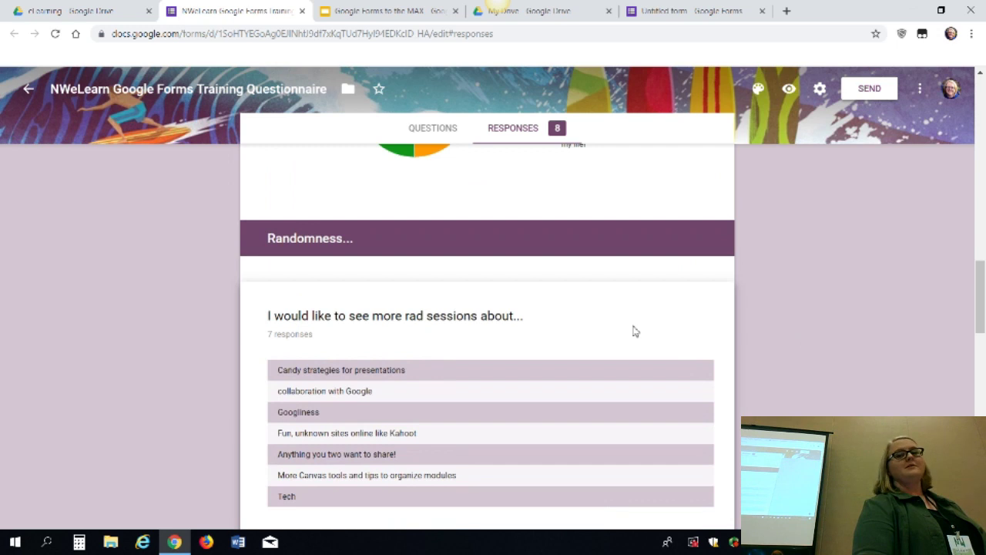
scroll(635, 331, up, 1)
scroll(634, 332, down, 3)
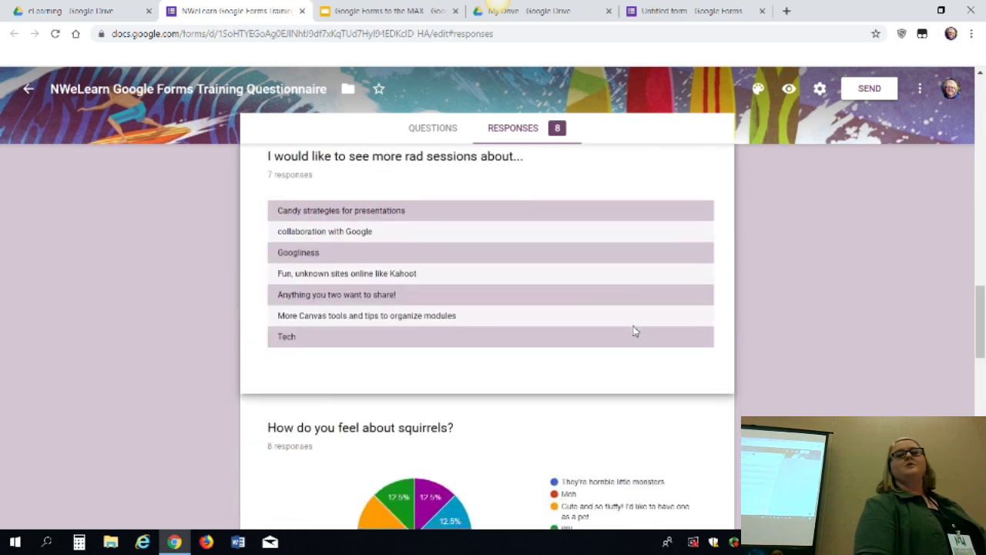
scroll(635, 331, up, 2)
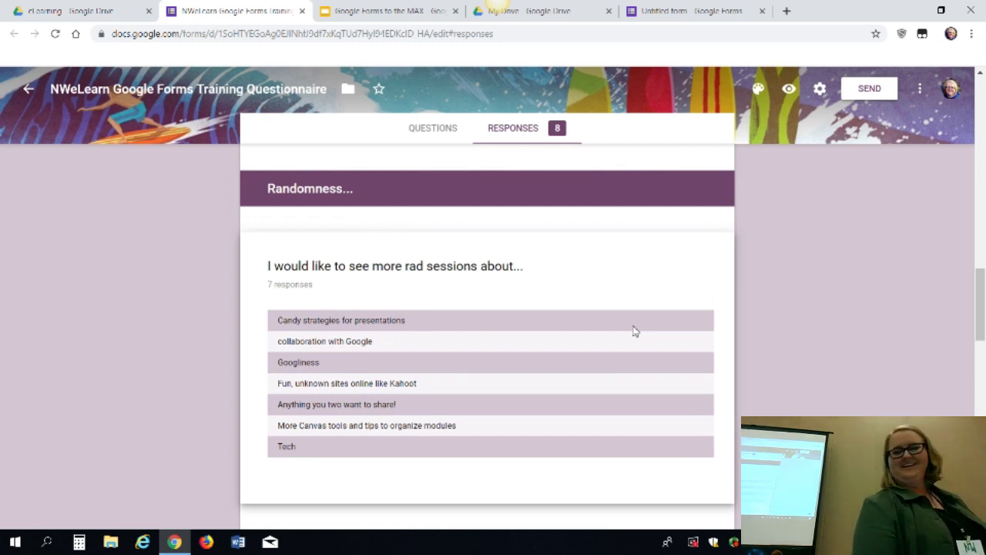
scroll(635, 331, up, 5)
scroll(635, 332, down, 10)
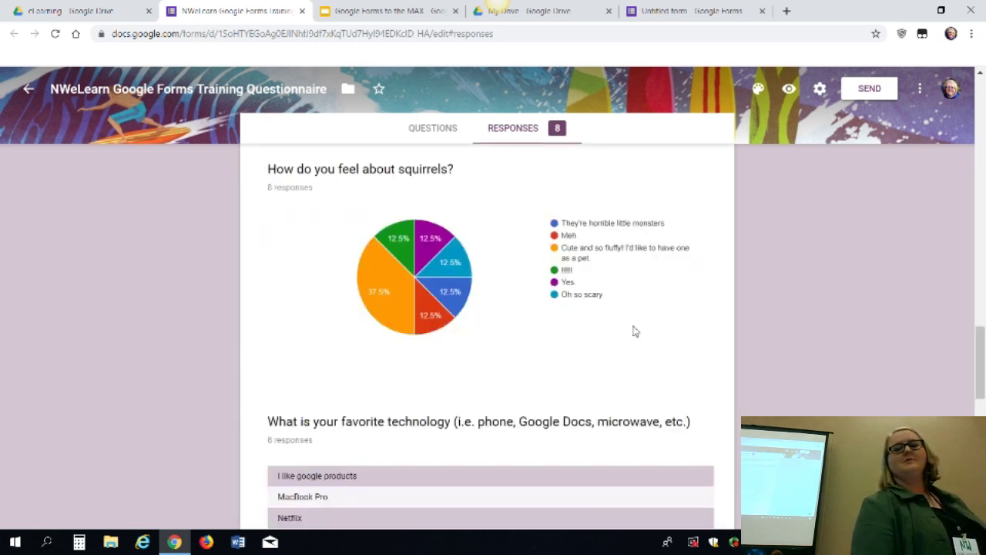
scroll(635, 331, down, 1)
scroll(635, 331, up, 2)
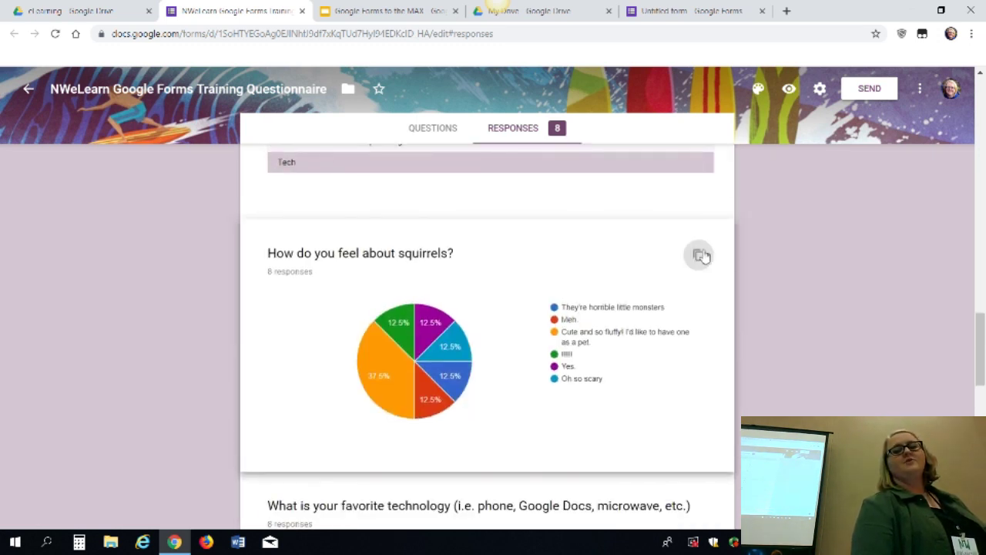
click(701, 256)
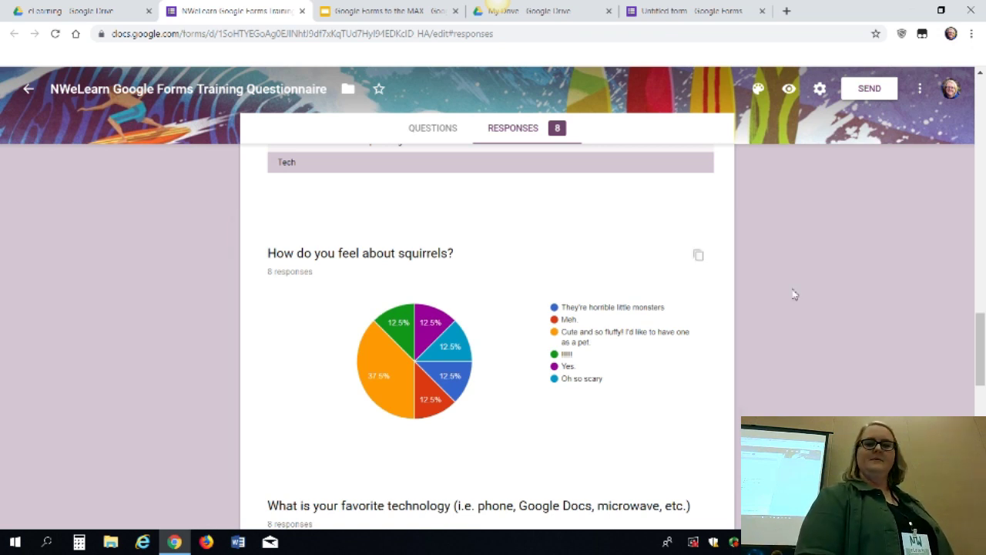
Scroll back up to the comfort-scale bar chart at the top of the summary
scroll(798, 293, up, 2)
scroll(798, 293, down, 5)
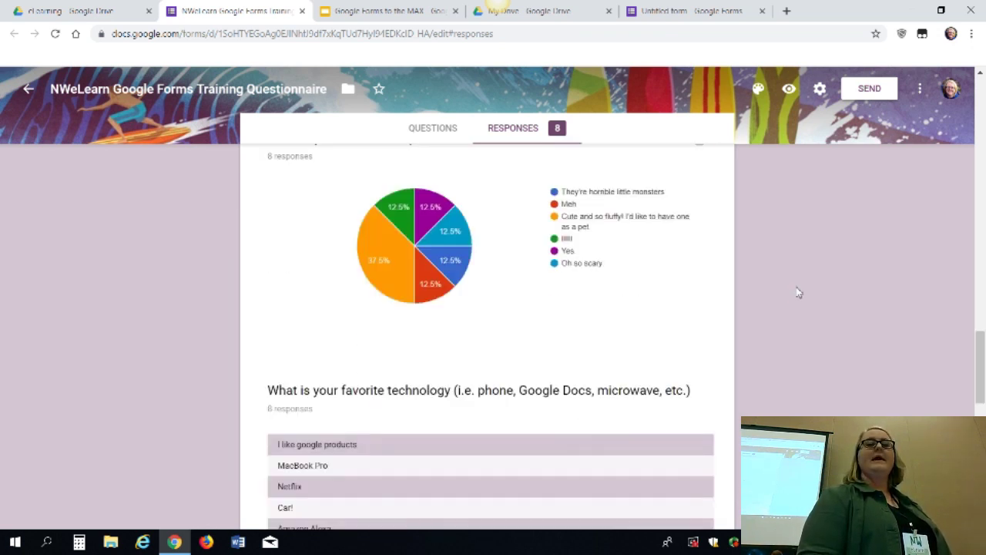
scroll(798, 292, down, 3)
scroll(798, 293, up, 2)
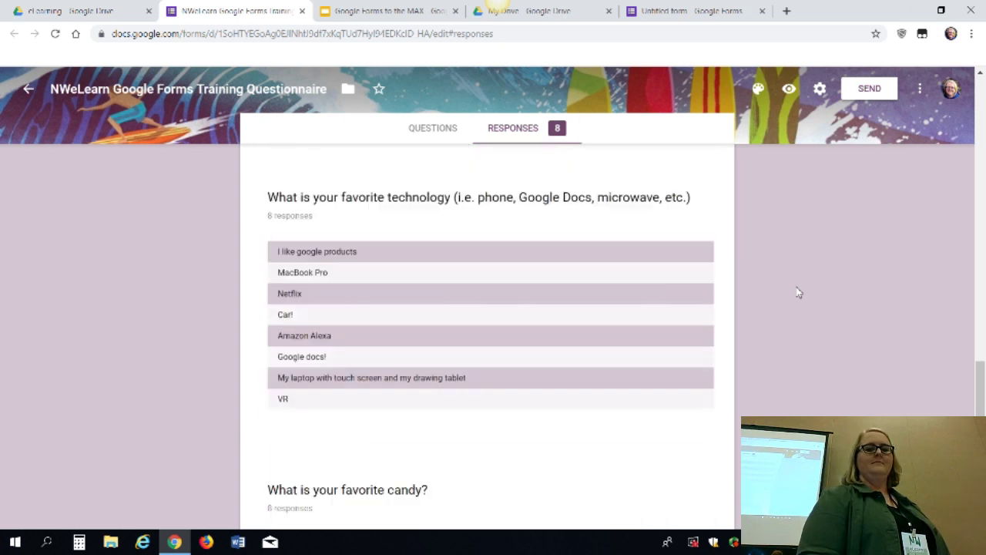
scroll(799, 293, down, 2)
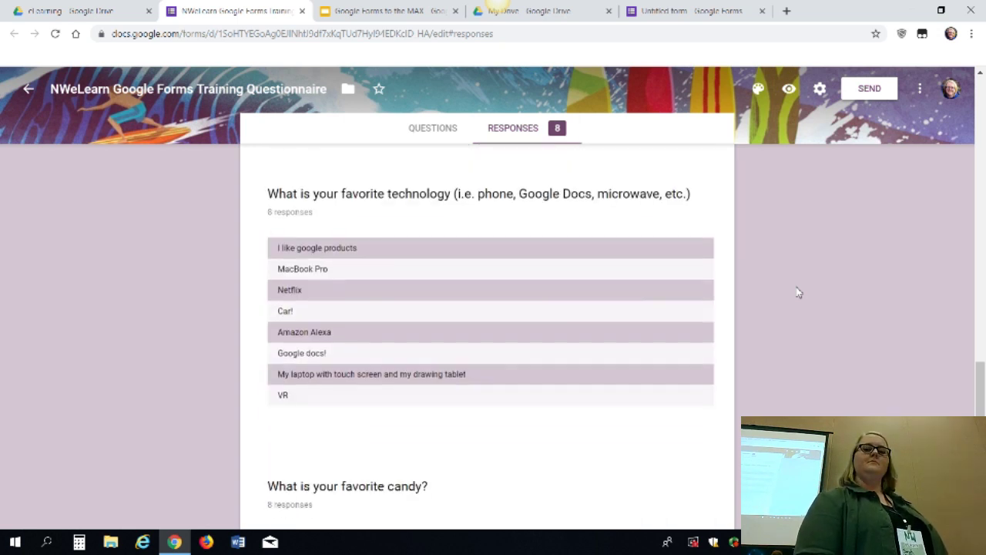
scroll(798, 293, up, 5)
scroll(798, 293, up, 10)
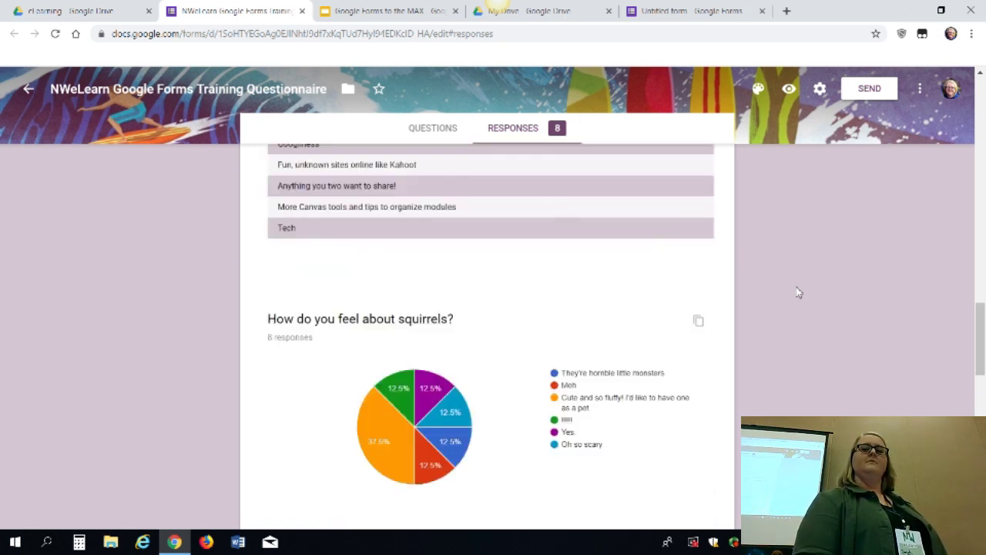
scroll(798, 293, up, 4)
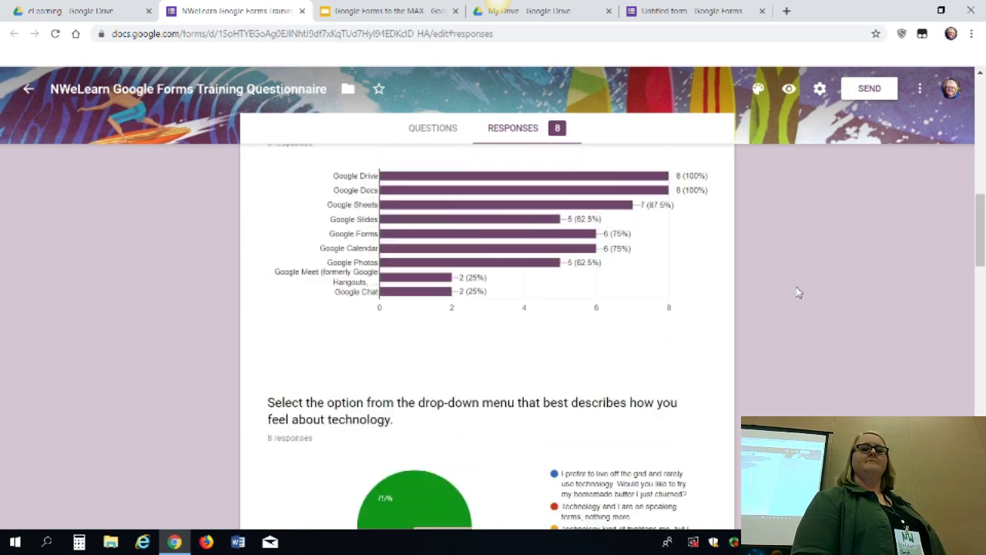
scroll(799, 293, down, 1)
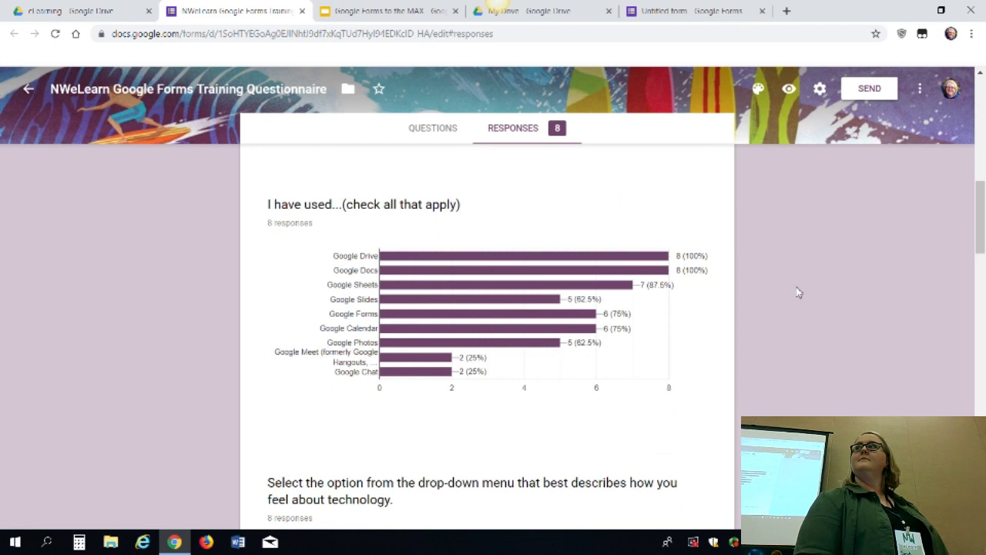
scroll(865, 315, down, 5)
scroll(867, 315, up, 15)
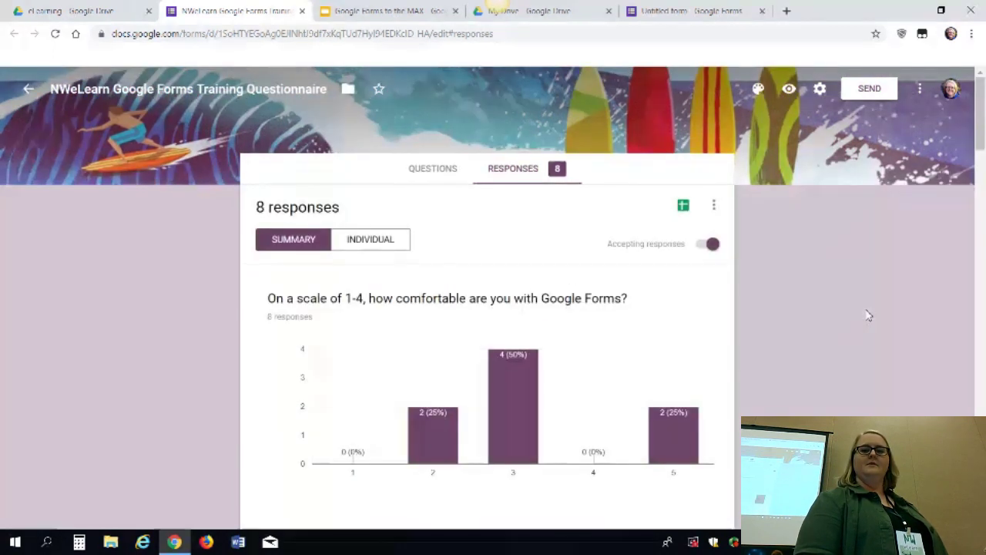
Link responses to a new spreadsheet named after the questionnaire
click(682, 205)
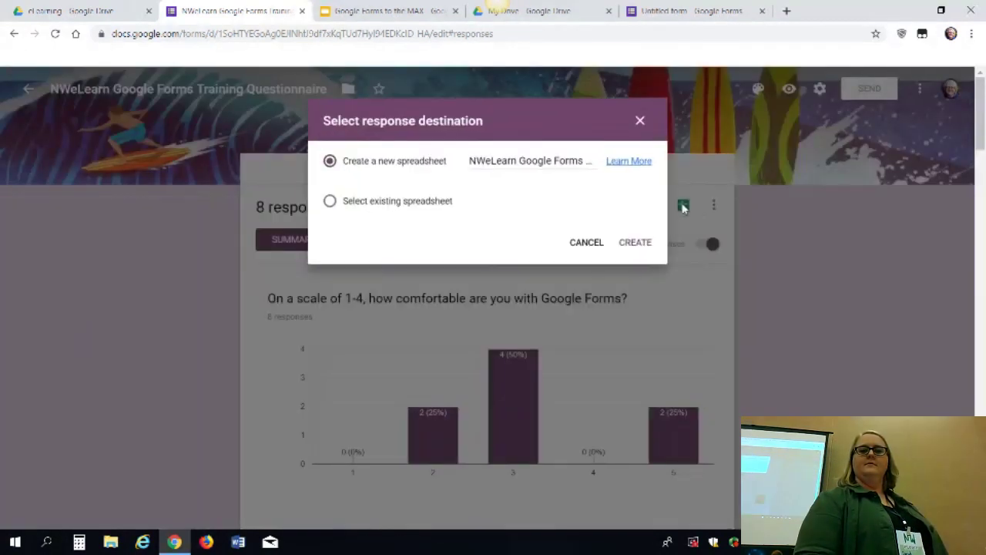
click(644, 245)
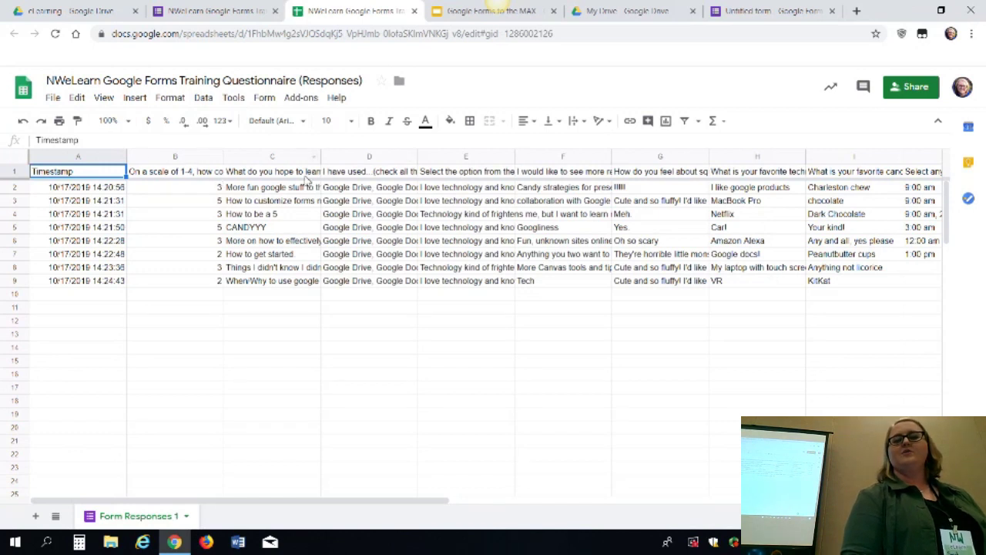
Look over the responses spreadsheet, dismissing column B's menu, then go back to the Forms tab
click(219, 158)
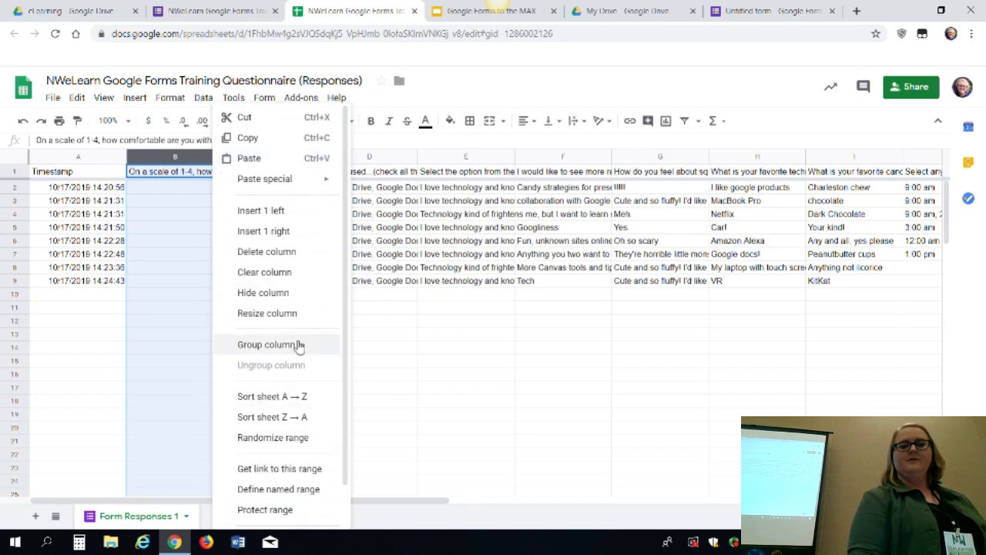
click(185, 191)
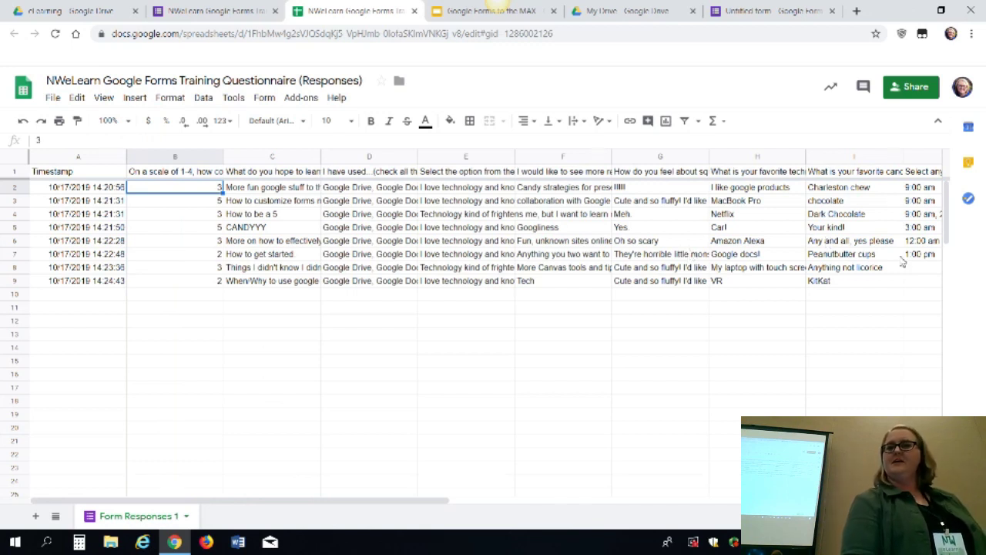
scroll(801, 296, down, 5)
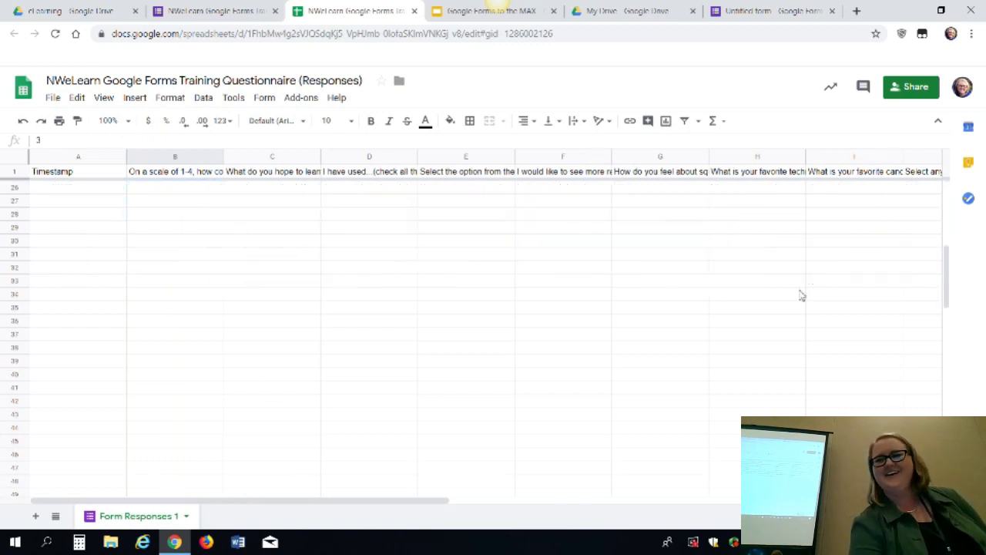
scroll(802, 296, up, 5)
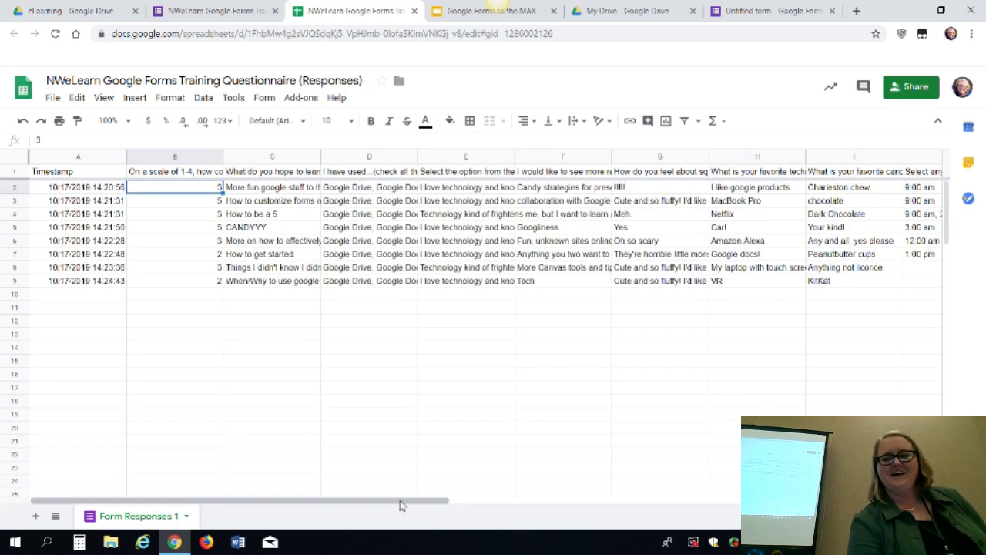
scroll(524, 471, right, 10)
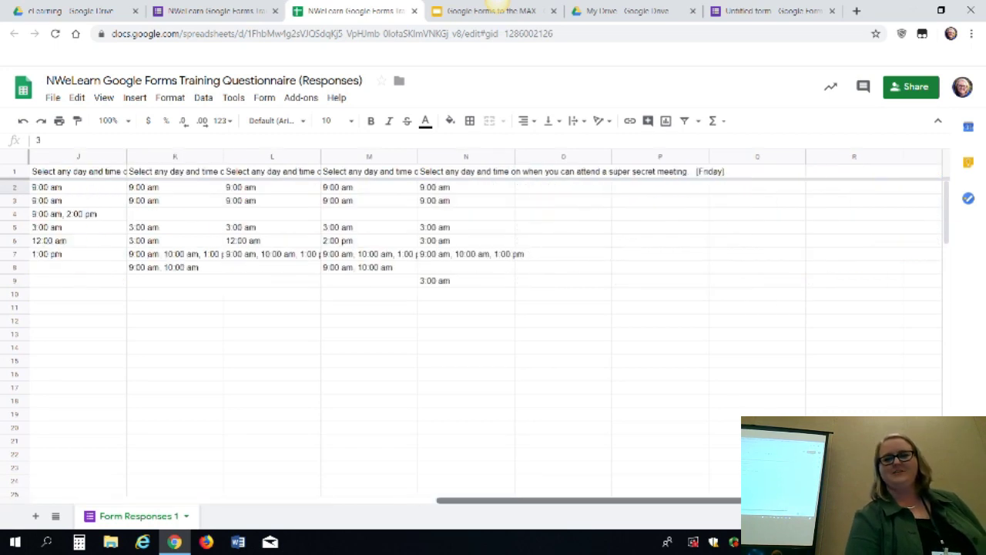
scroll(648, 457, left, 7)
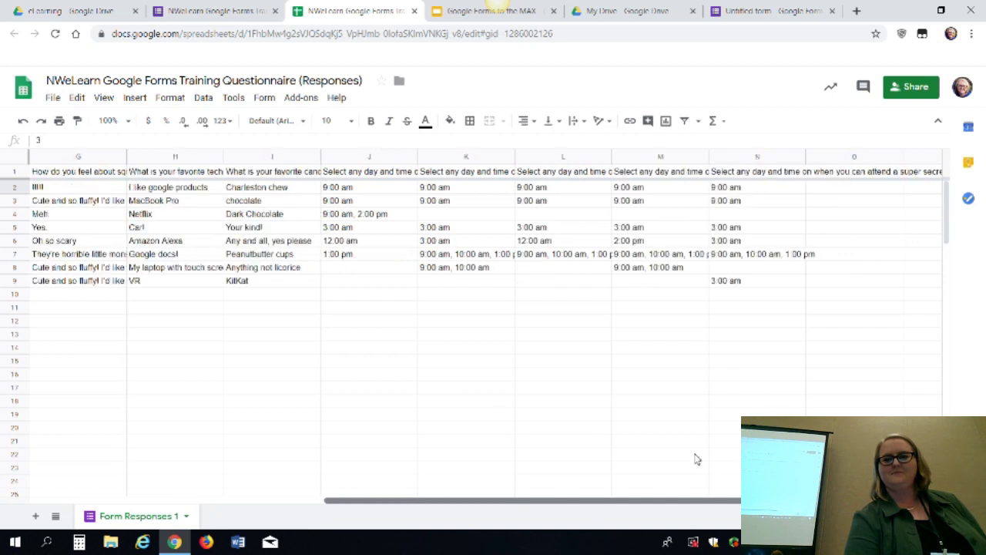
scroll(558, 457, left, 4)
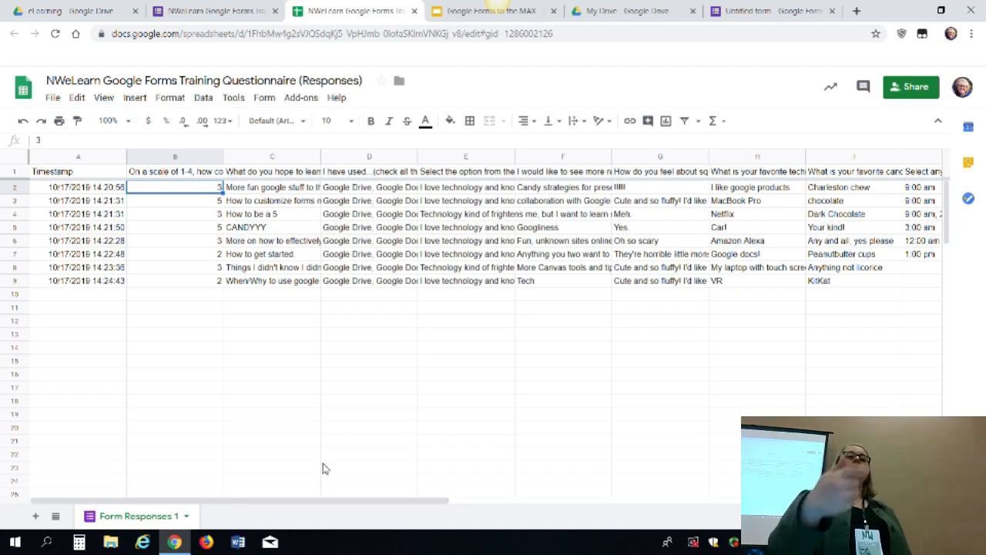
click(193, 11)
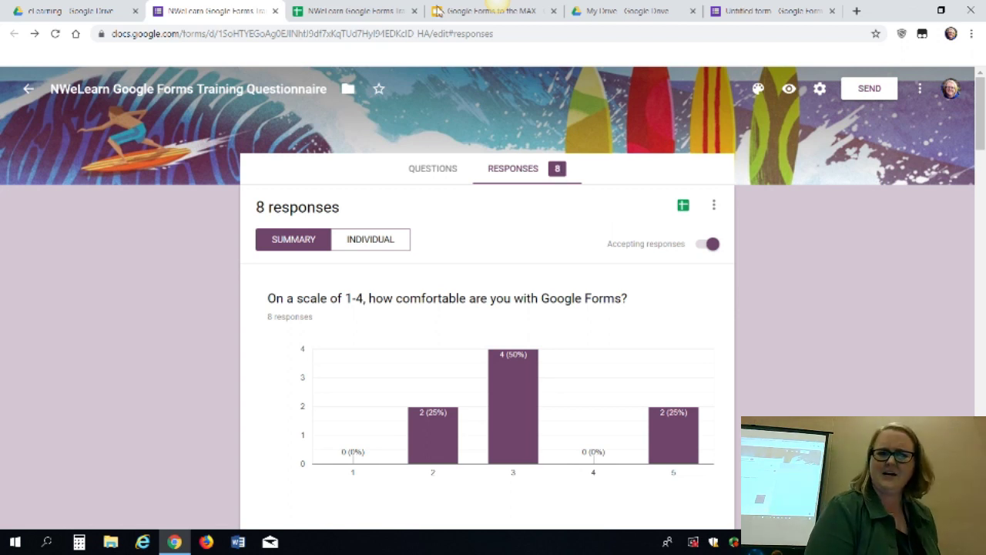
Switch to individual responses and advance to response 5 of 8
click(389, 244)
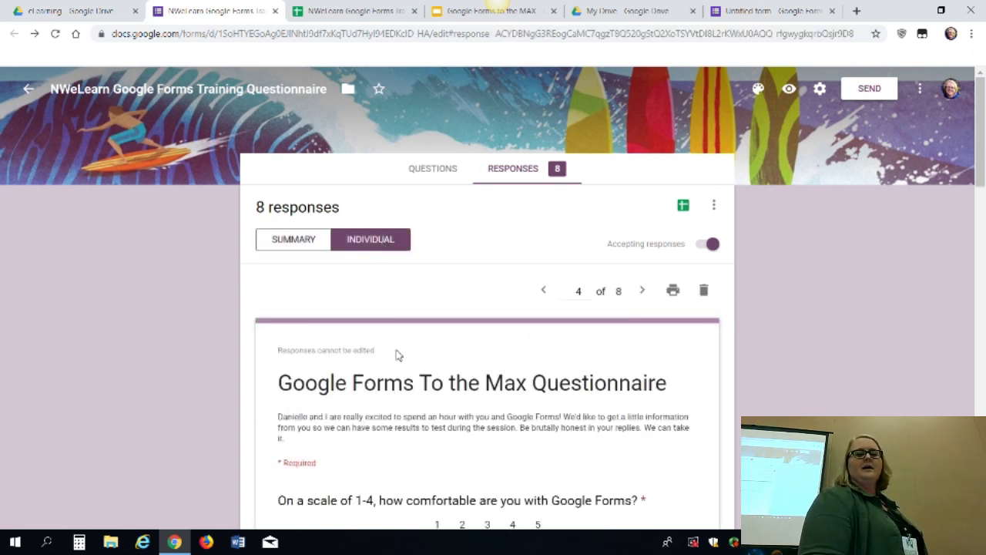
scroll(397, 354, down, 5)
scroll(397, 354, up, 2)
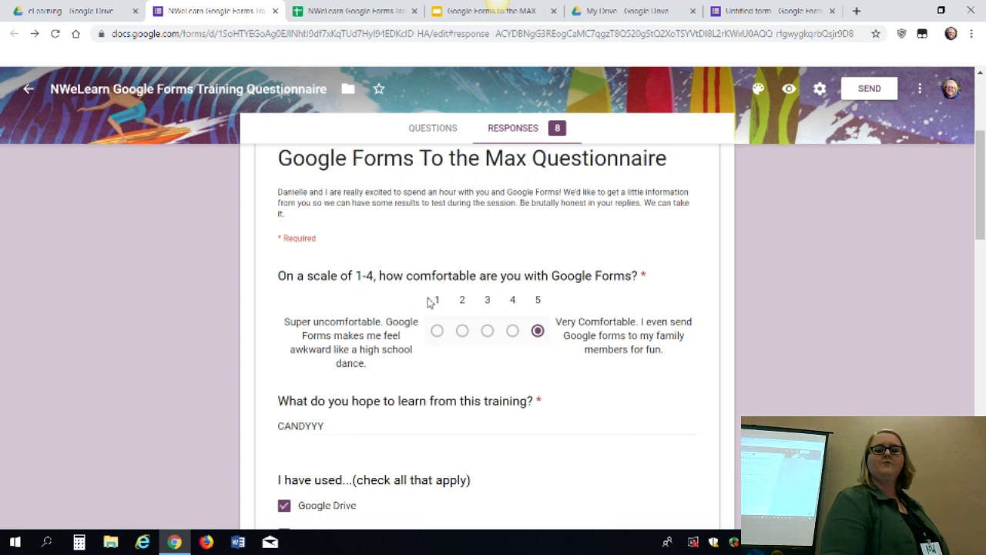
scroll(428, 301, down, 4)
scroll(428, 301, up, 7)
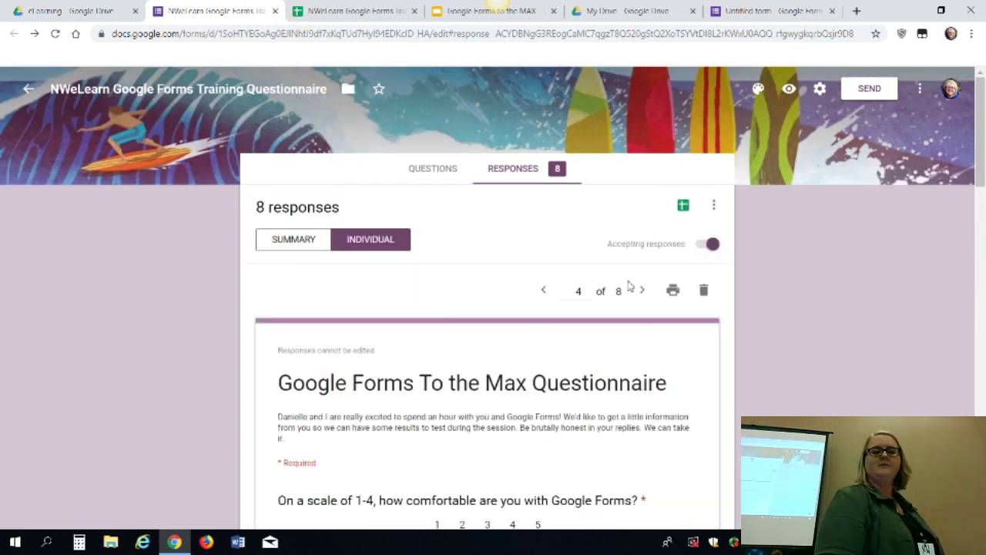
click(643, 294)
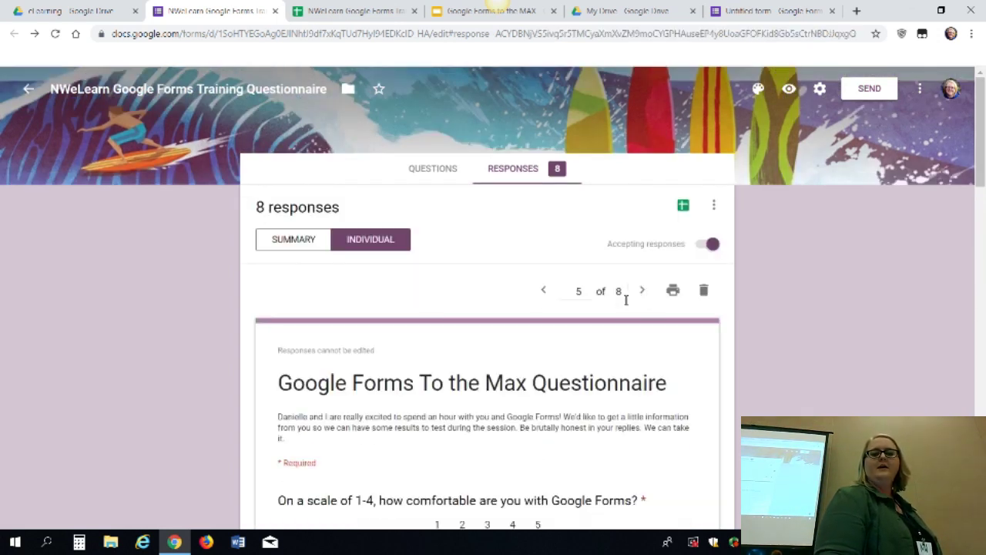
scroll(361, 430, down, 3)
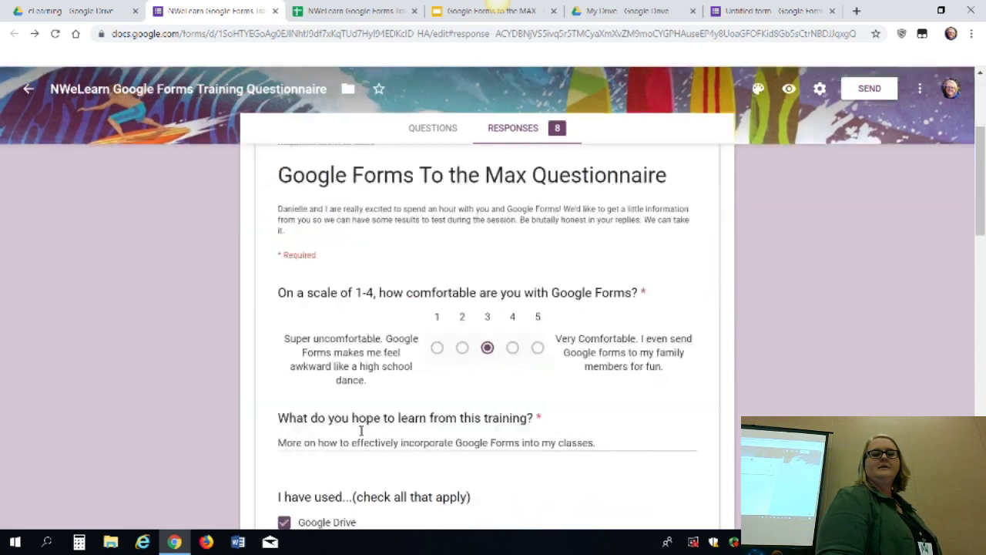
scroll(360, 407, up, 4)
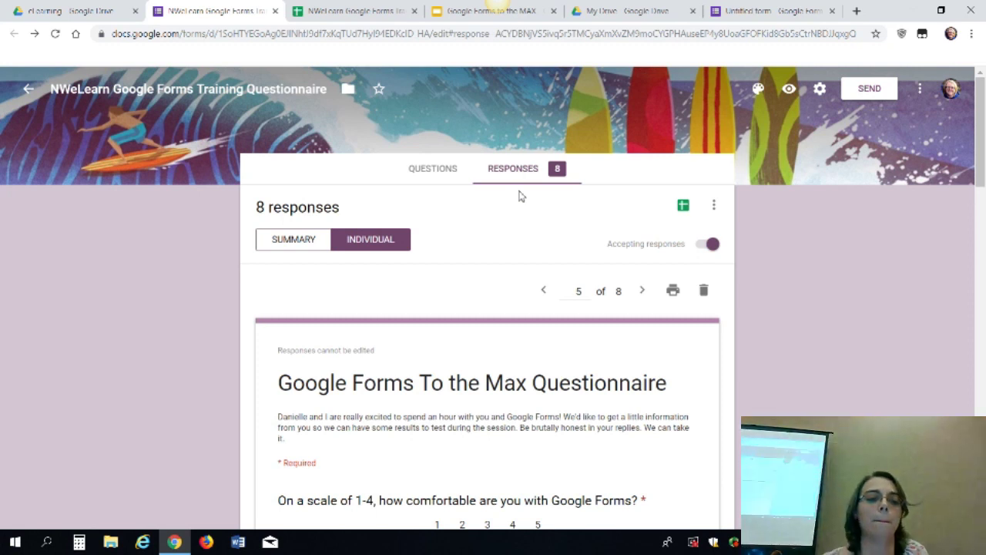
Open an incognito window and search for Google Drive
key(ctrl+4)
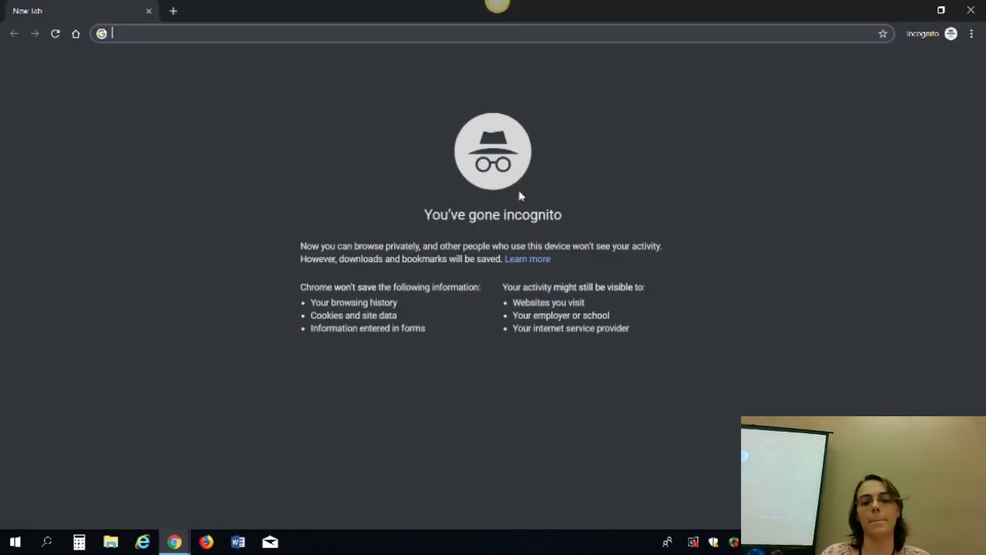
text(drive.c)
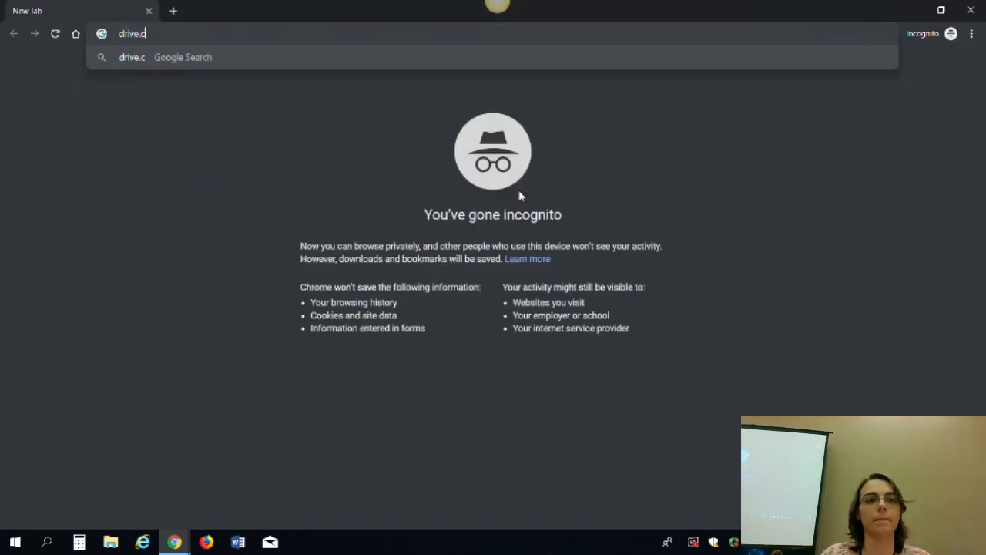
key(BackSpace)
text(gg)
key(BackSpace)
key(Return)
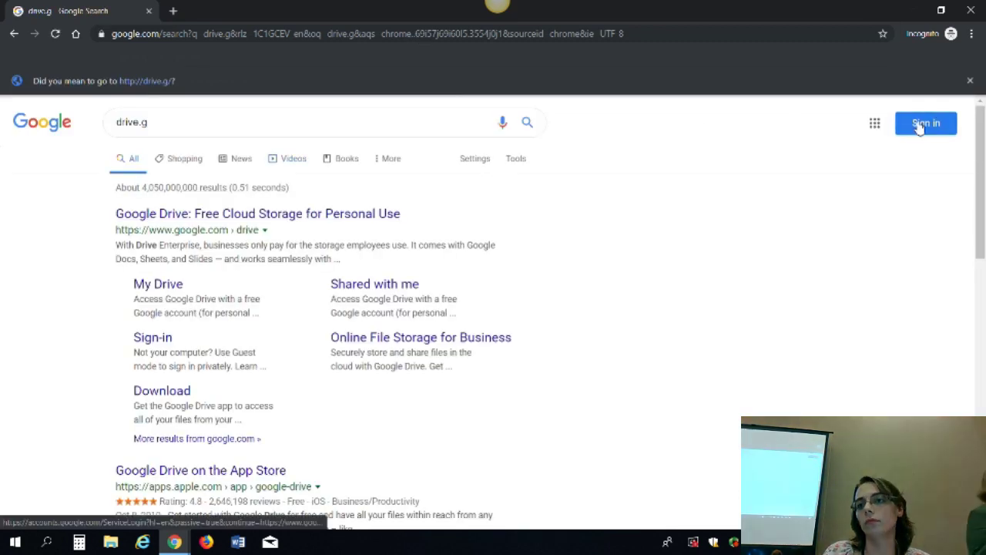
Sign in with the account's e-mail and password, then go to Google Drive
click(920, 124)
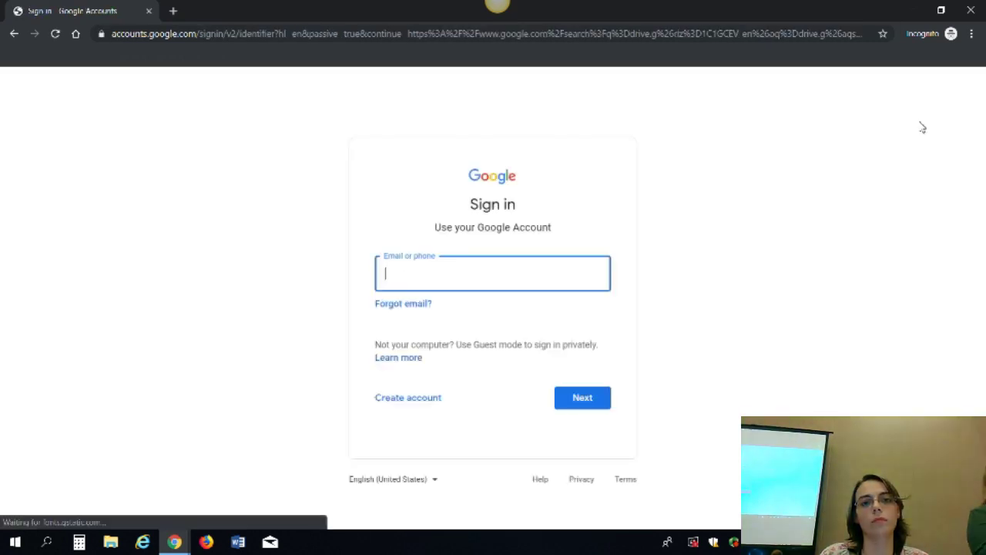
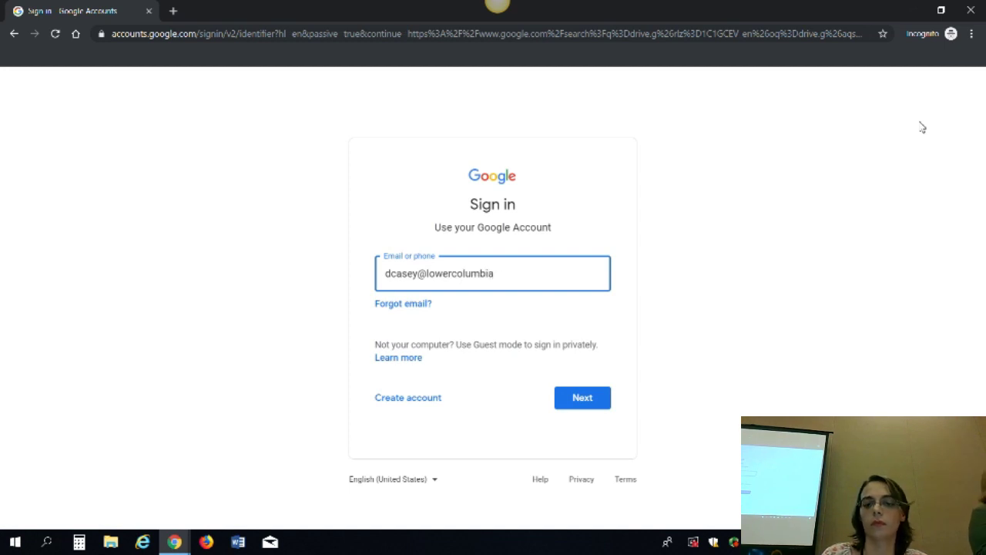
key(Return)
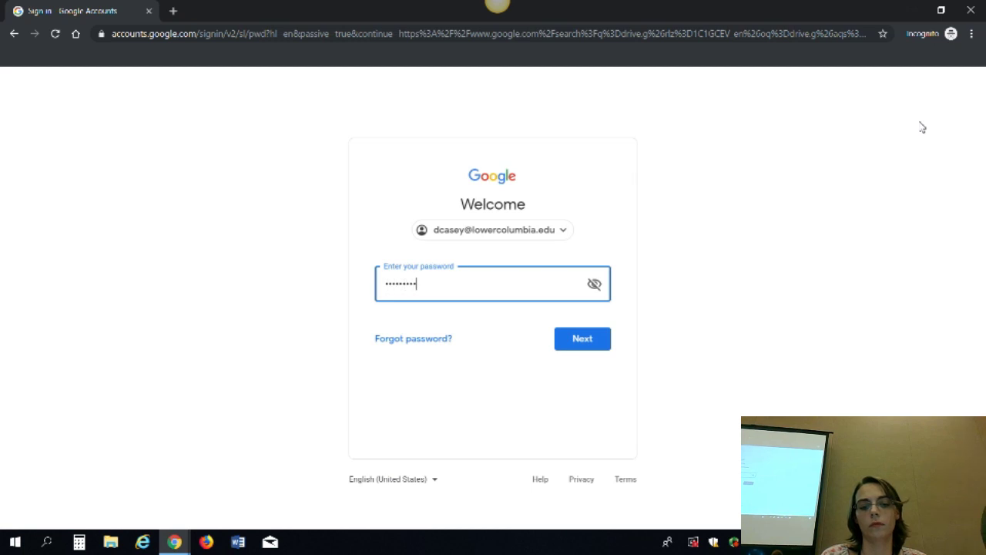
text(1)
key(Return)
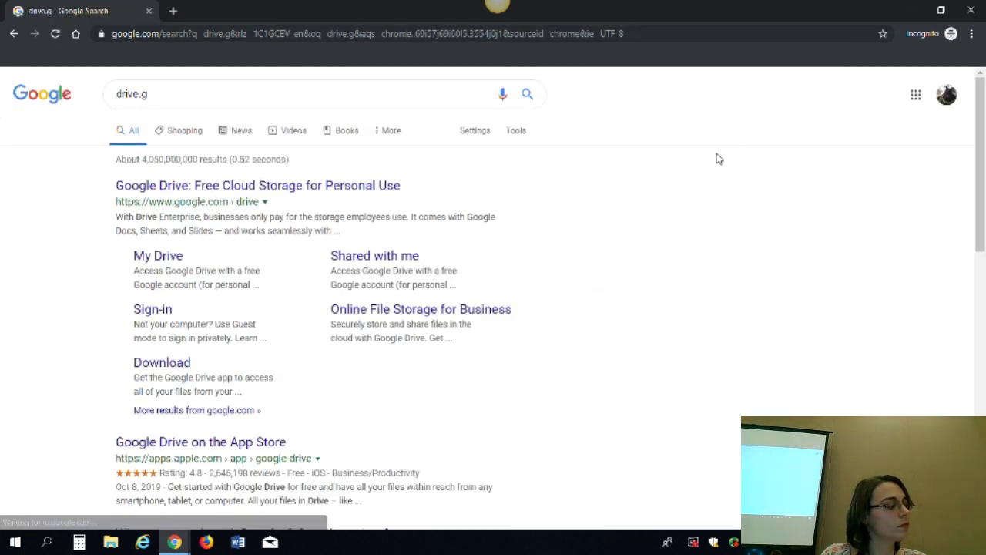
click(353, 187)
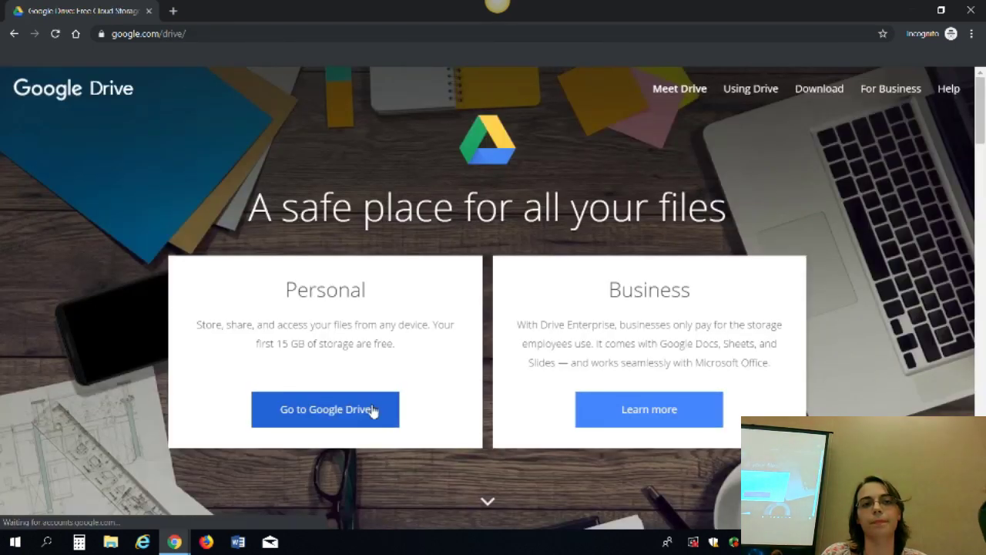
click(373, 411)
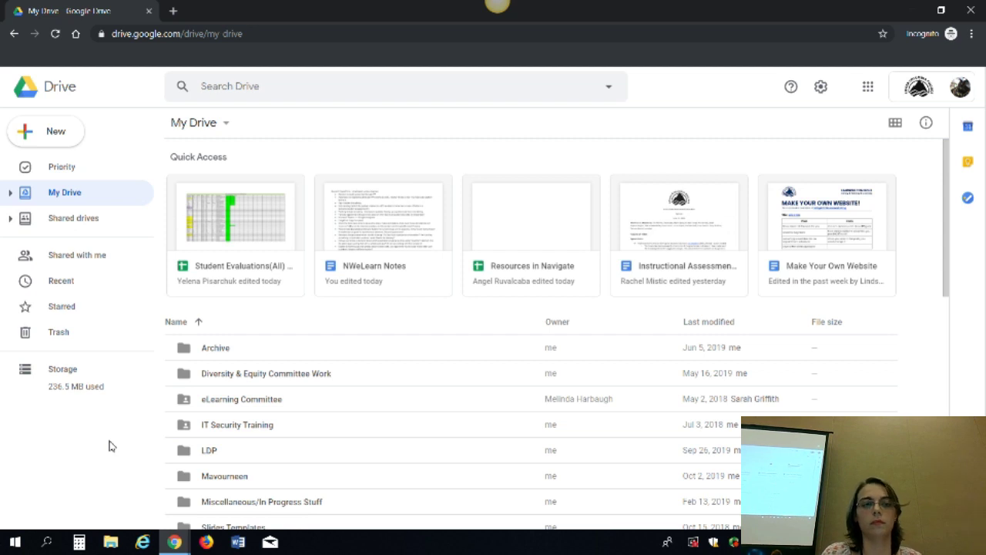
Open the 21 Day Racial Equity Challenge! form from the Diversity & Equity Committee Work folder
drag(950, 215, 953, 457)
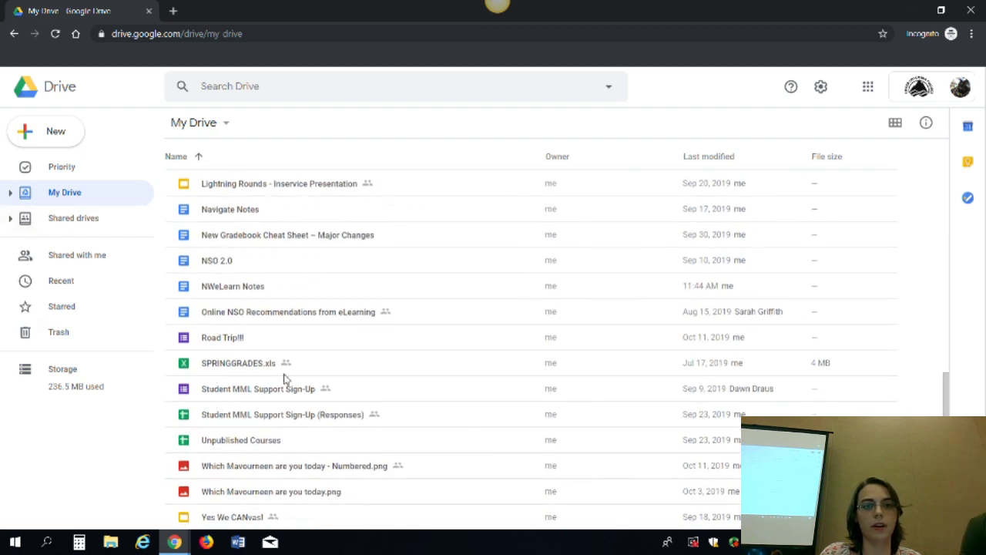
drag(945, 420, 396, 198)
double_click(342, 206)
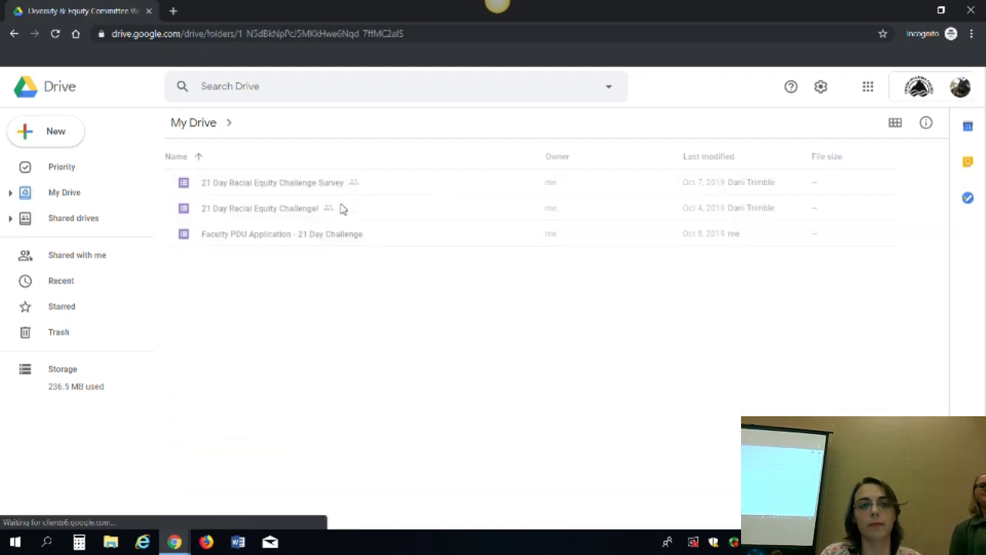
double_click(288, 219)
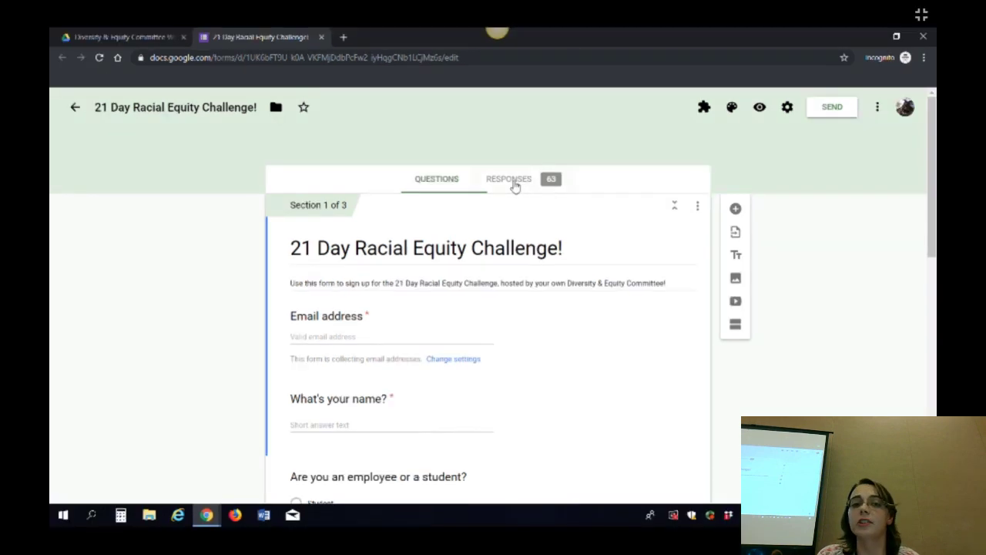
Open the Responses tab and look over the 63-response summary
click(516, 171)
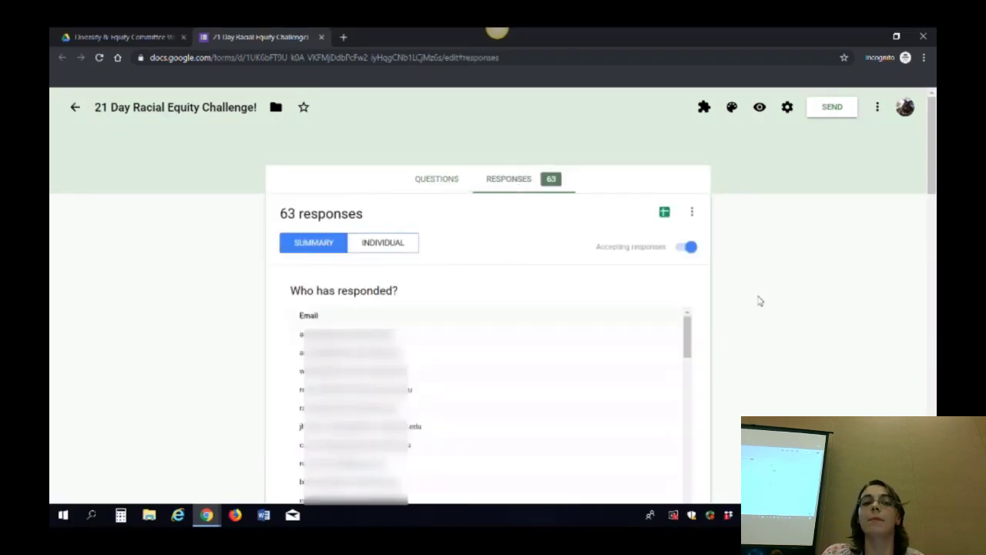
scroll(758, 300, down, 2)
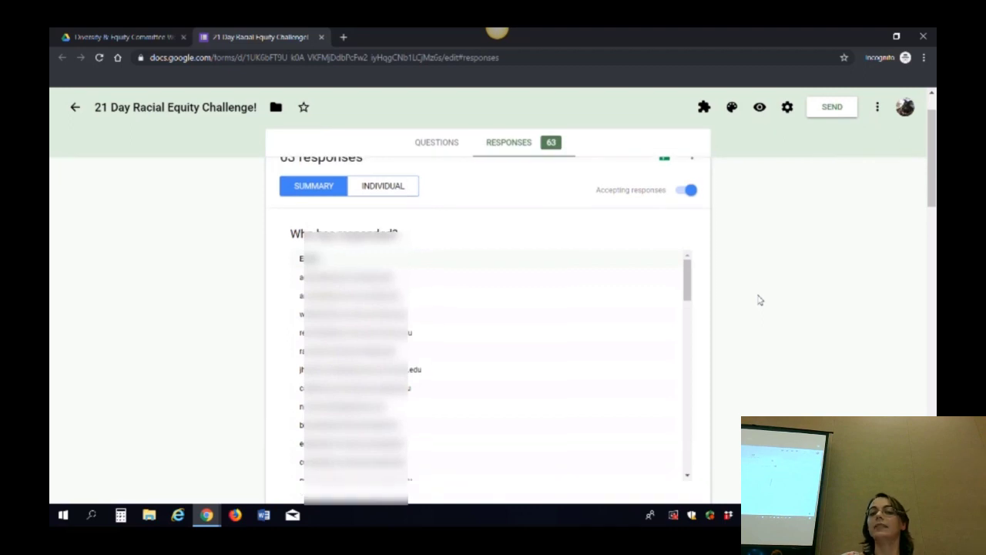
drag(685, 252, 698, 205)
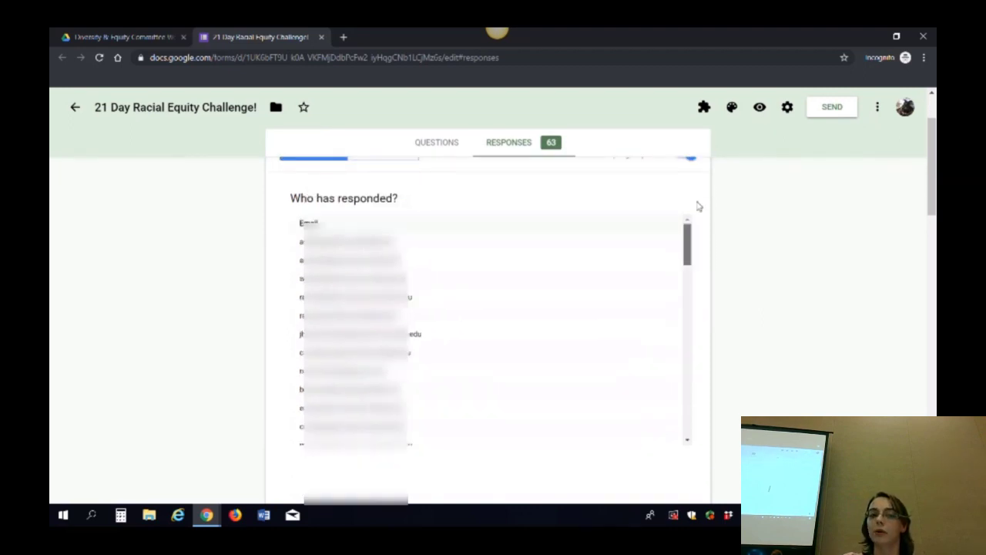
scroll(781, 264, up, 1)
scroll(781, 264, up, 2)
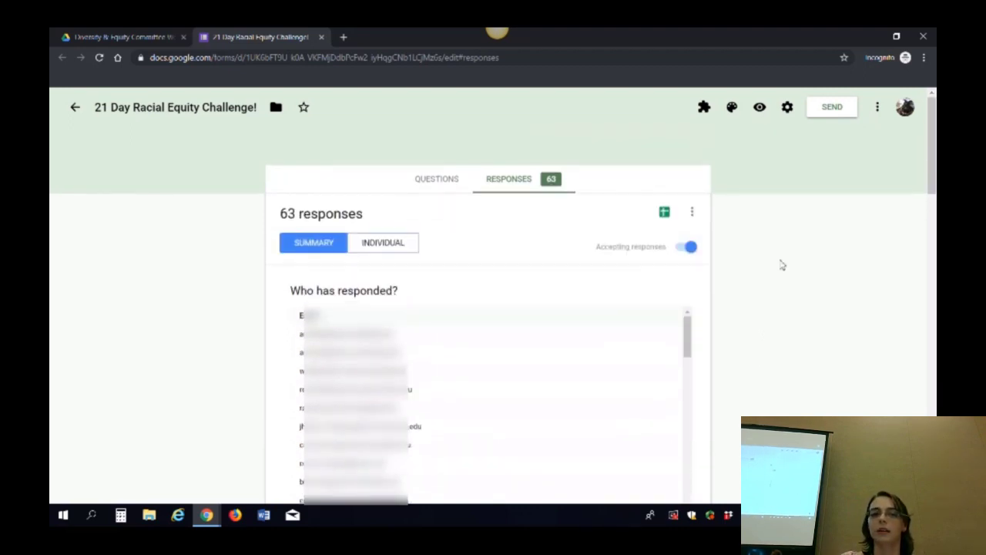
Switch to individual responses at 1 of 63, leaving the respondent selection unchanged
click(416, 244)
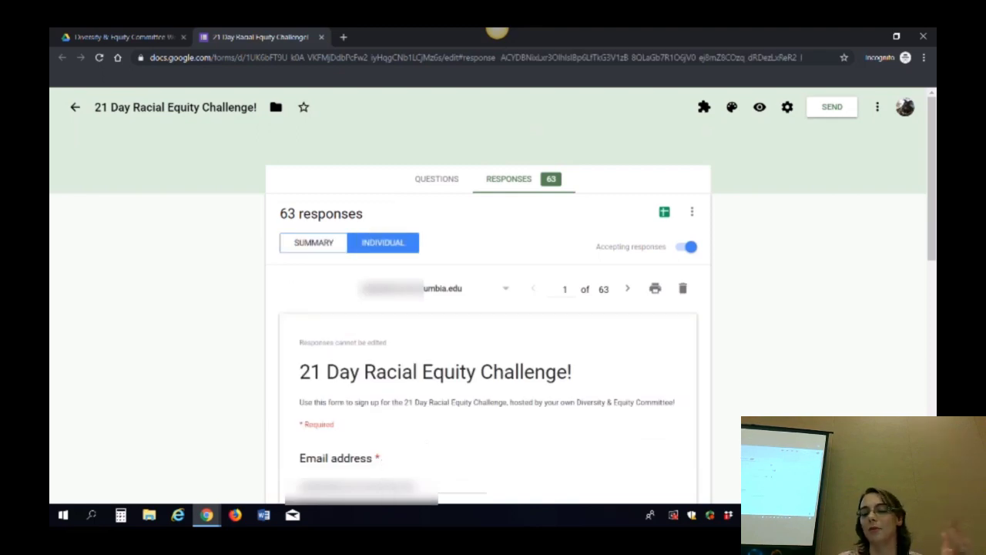
scroll(487, 347, down, 2)
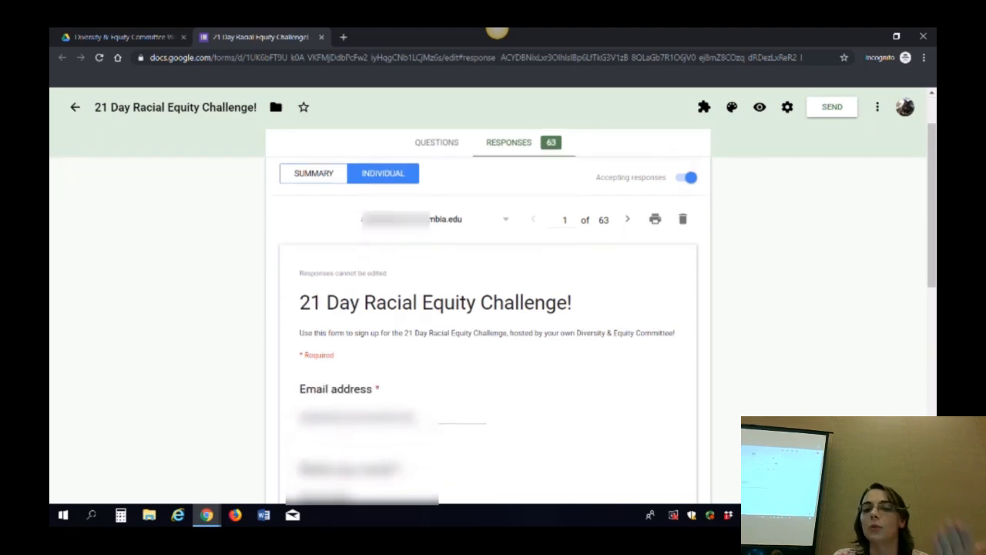
scroll(488, 308, up, 2)
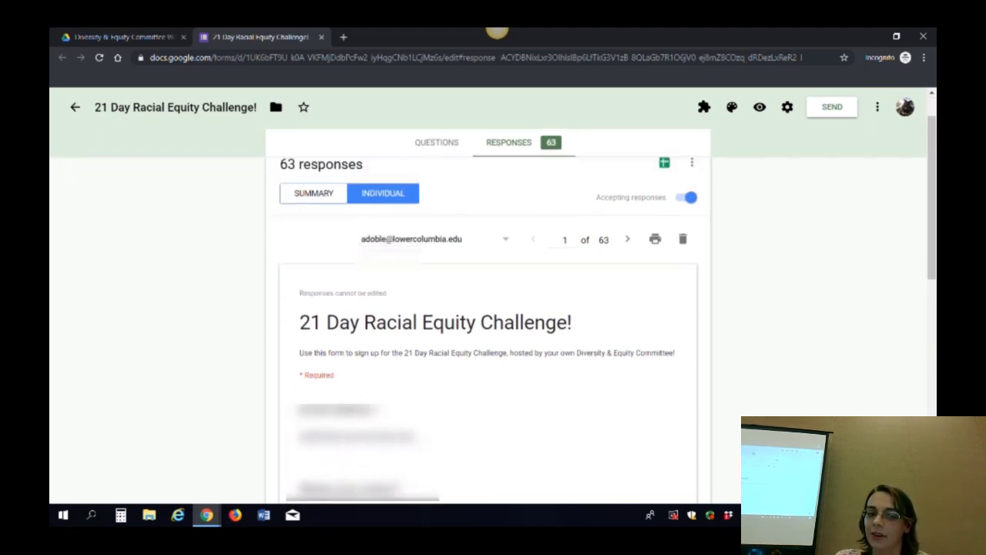
click(508, 267)
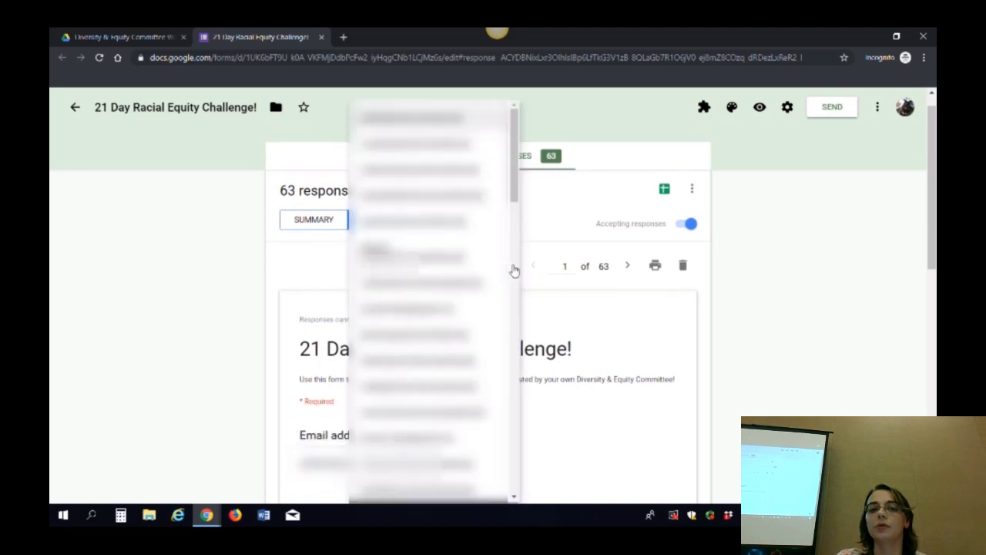
click(786, 330)
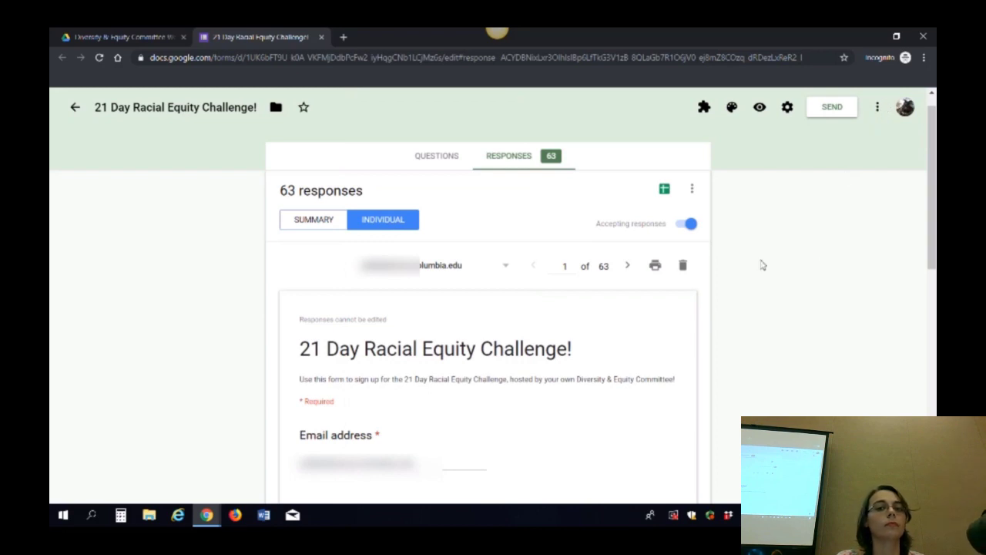
Open and cancel the form's Settings, then open the three-dot More menu
click(785, 108)
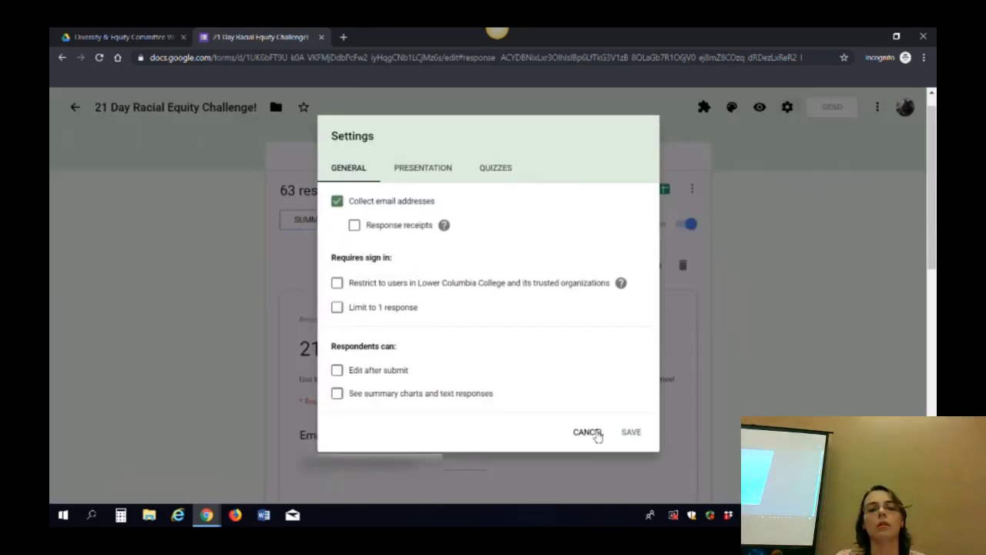
click(592, 432)
click(878, 108)
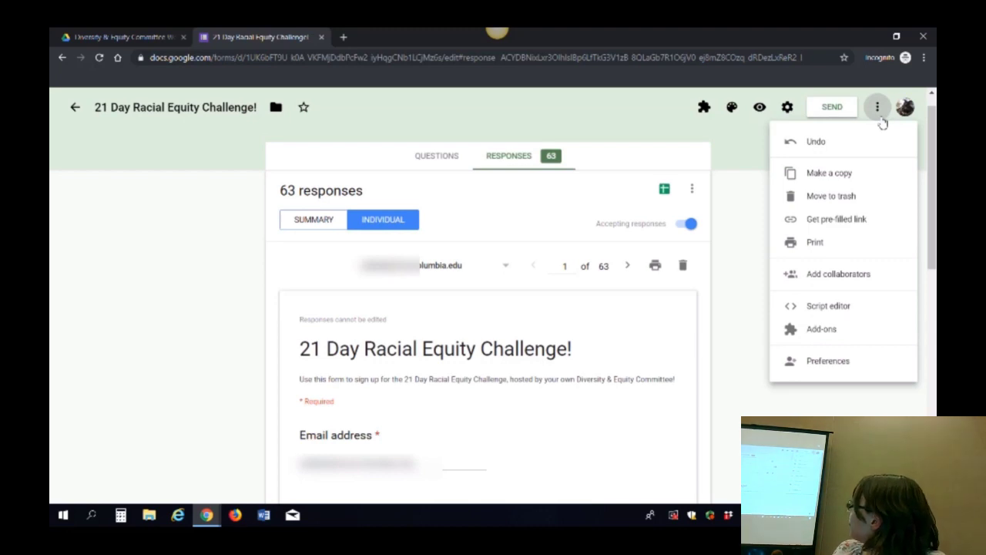
Open the G Suite Marketplace of Forms add-ons and look over the Form Ranger card
click(821, 329)
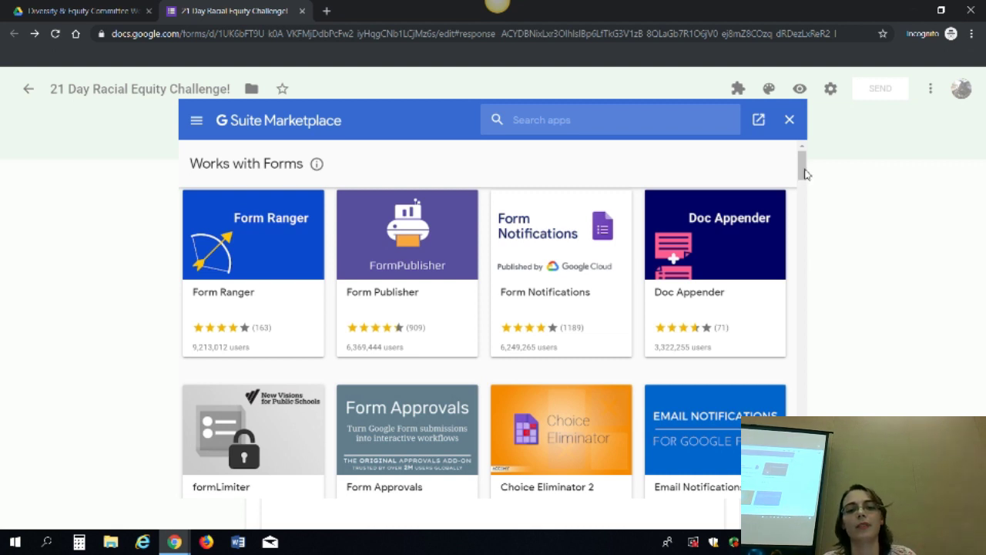
triple_click(799, 187)
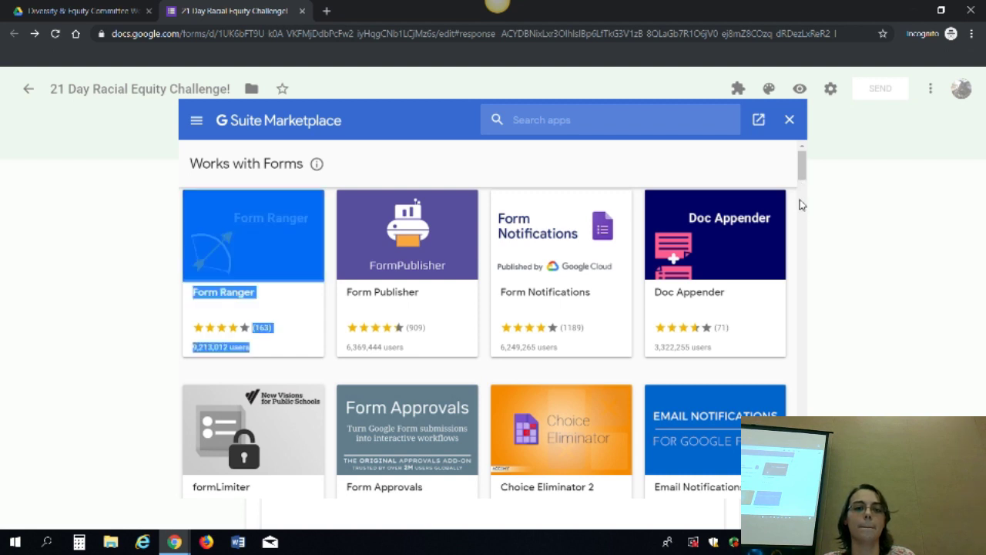
click(462, 169)
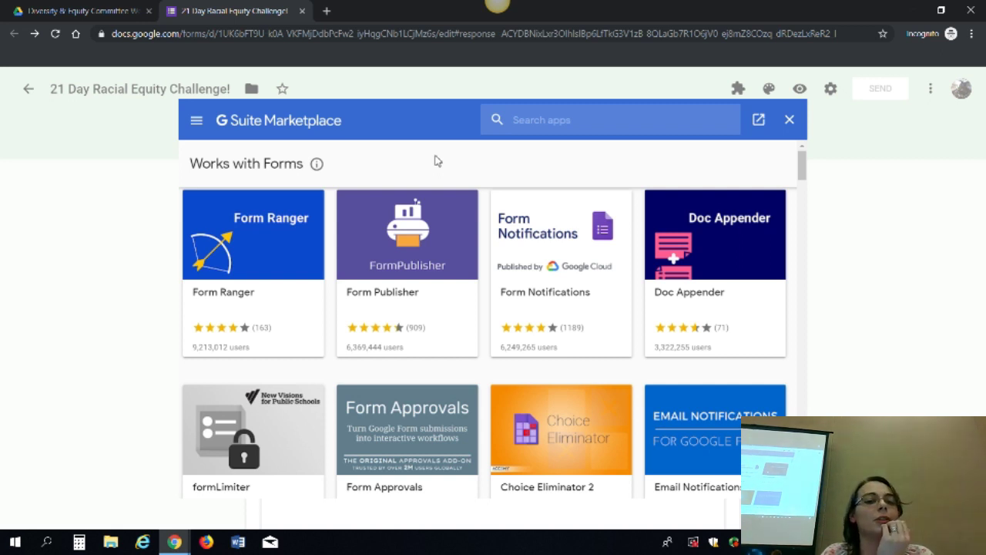
Close the form tab and present the Google Forms to the MAX deck through its Questions? Comments? slide
click(303, 11)
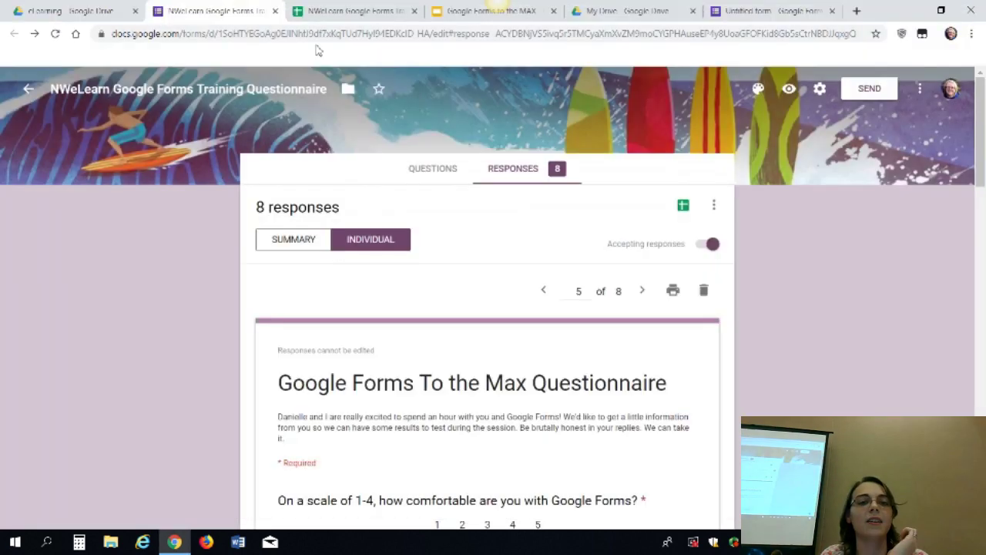
click(452, 14)
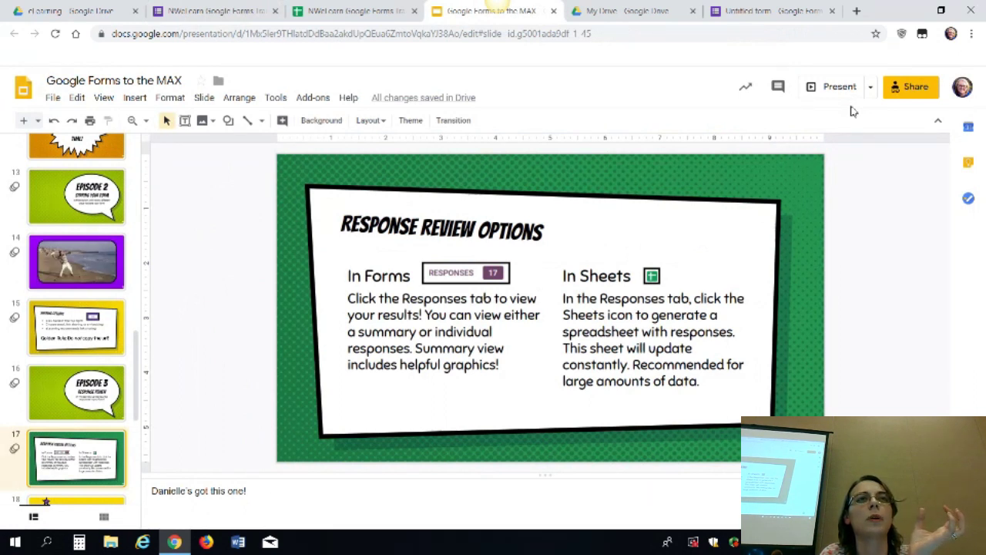
click(826, 87)
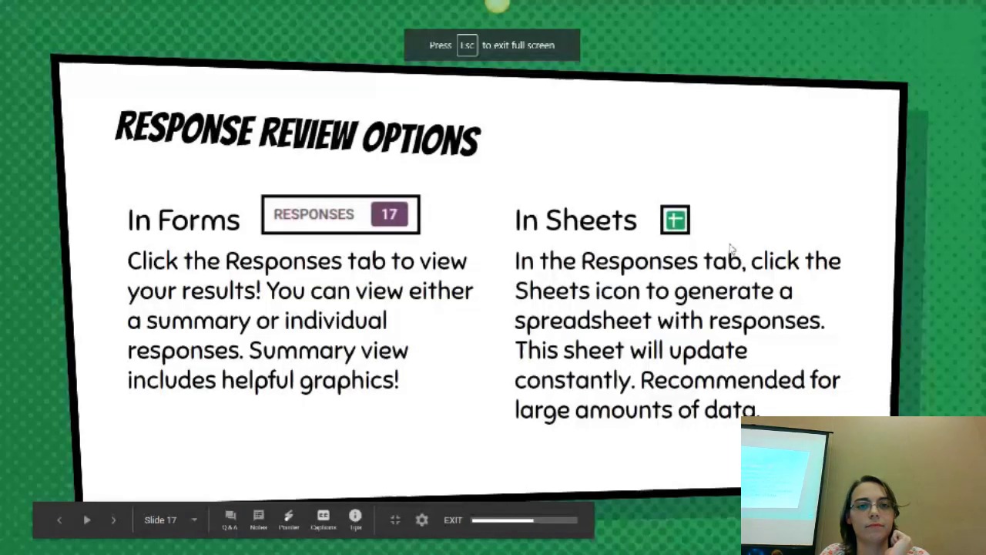
key(Right)
key(Right)
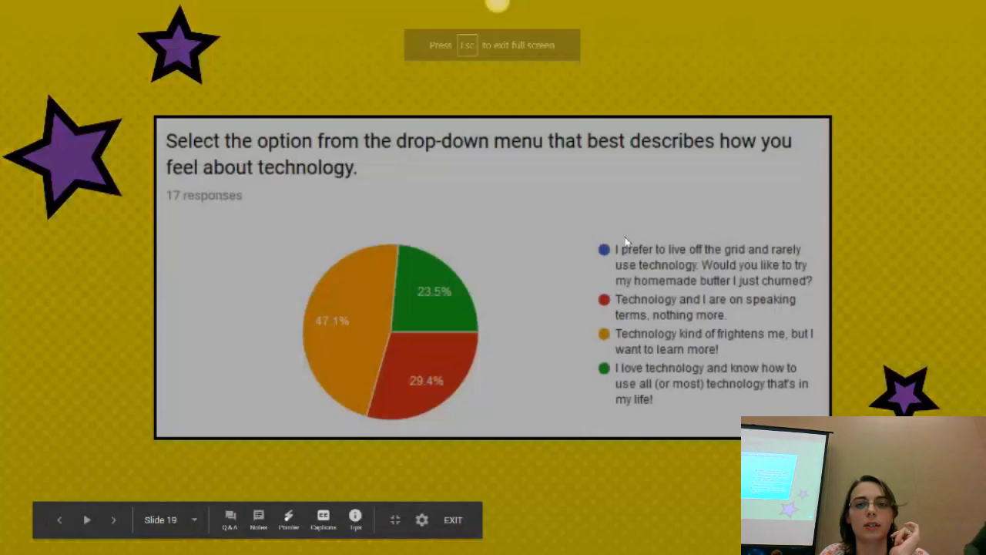
key(Right)
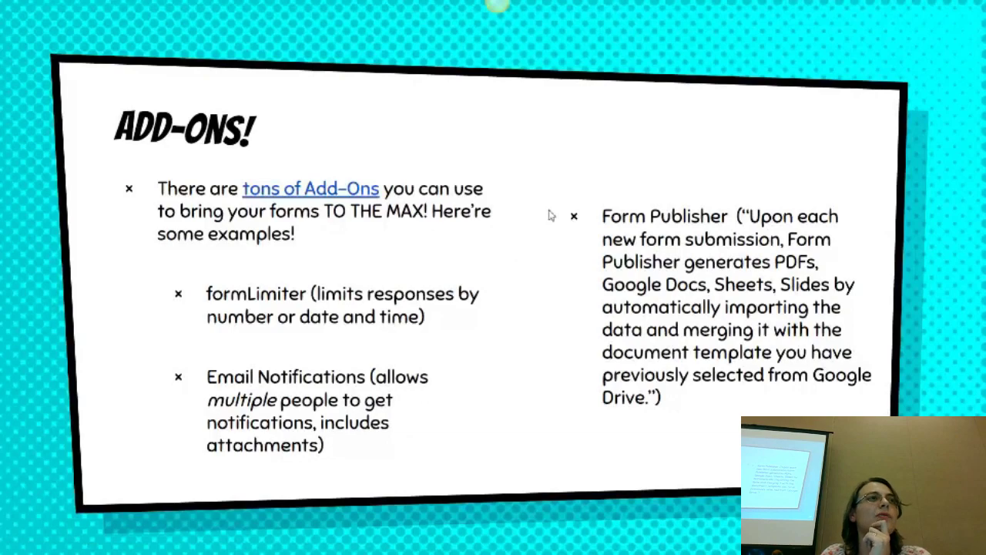
key(Right)
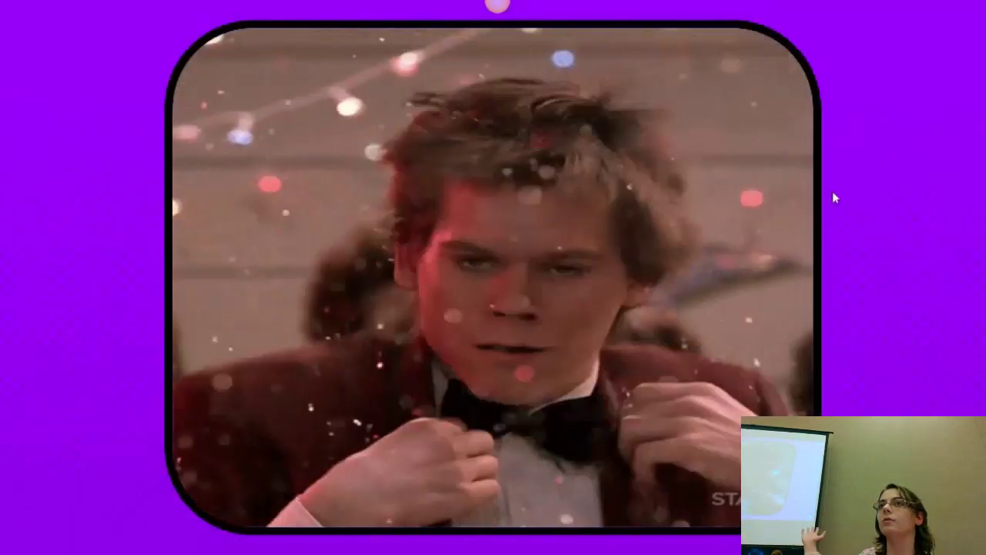
key(Right)
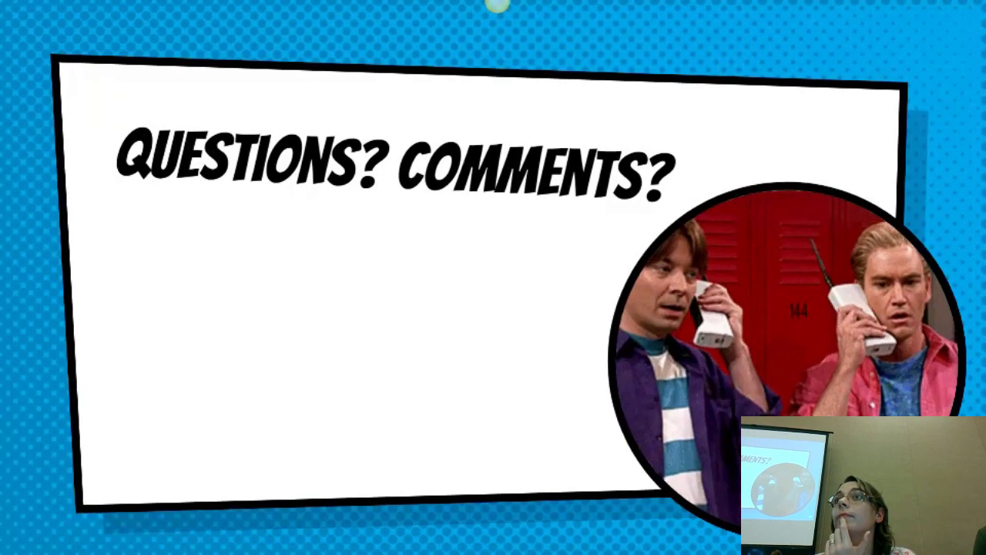
key(Escape)
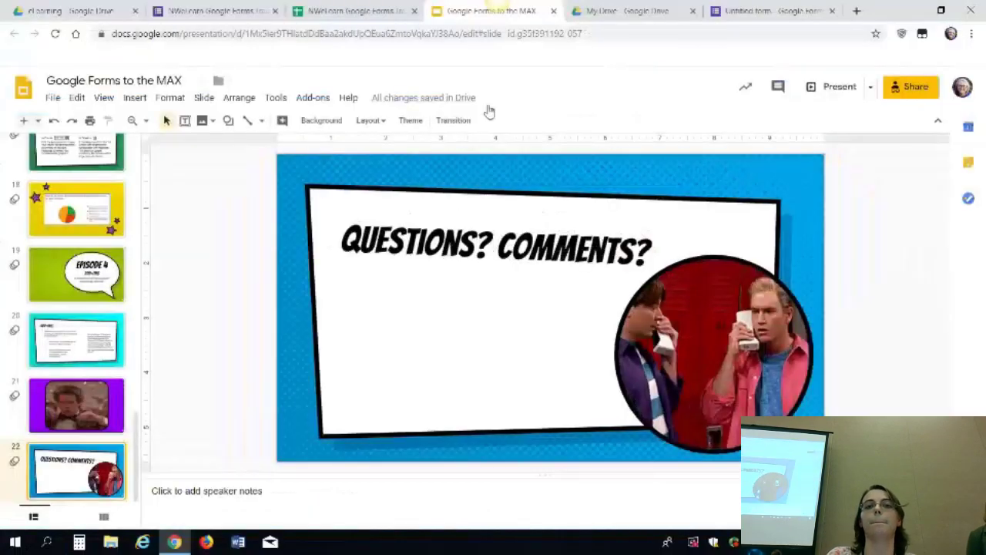
Switch to the Untitled Bill and Ted form and open its Settings, cancelling without changes
click(747, 10)
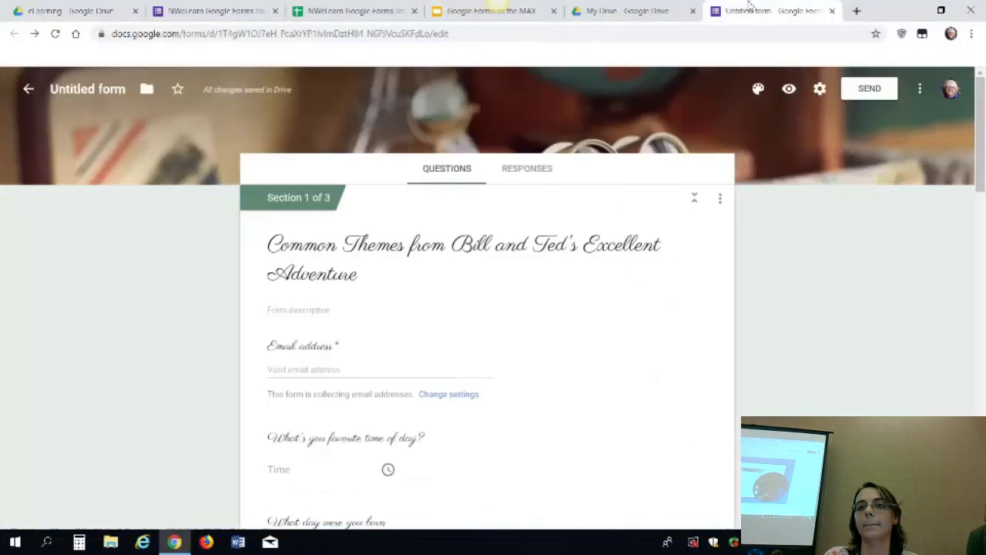
click(820, 89)
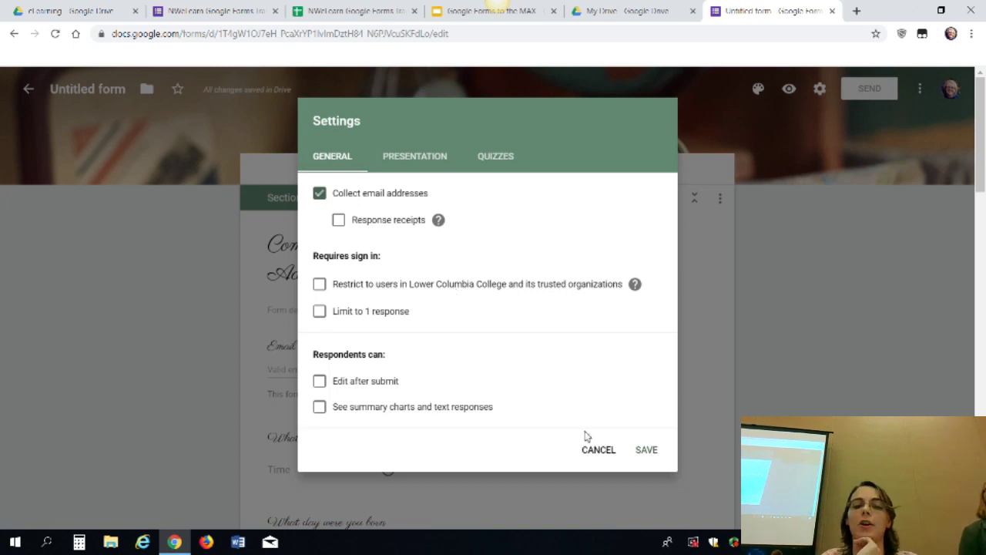
click(606, 456)
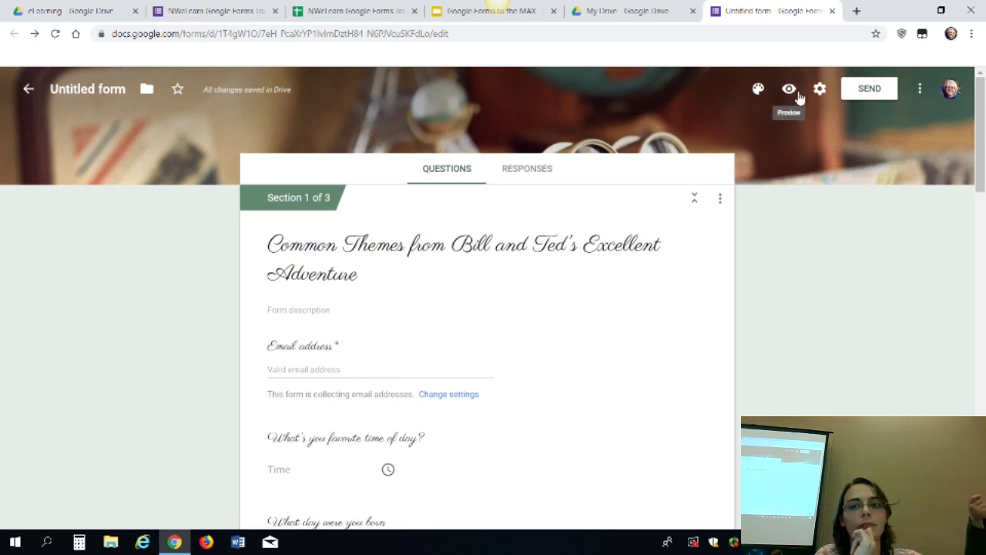
In Theme Options, try Formal, then set the font style to Basic and close the panel
click(760, 92)
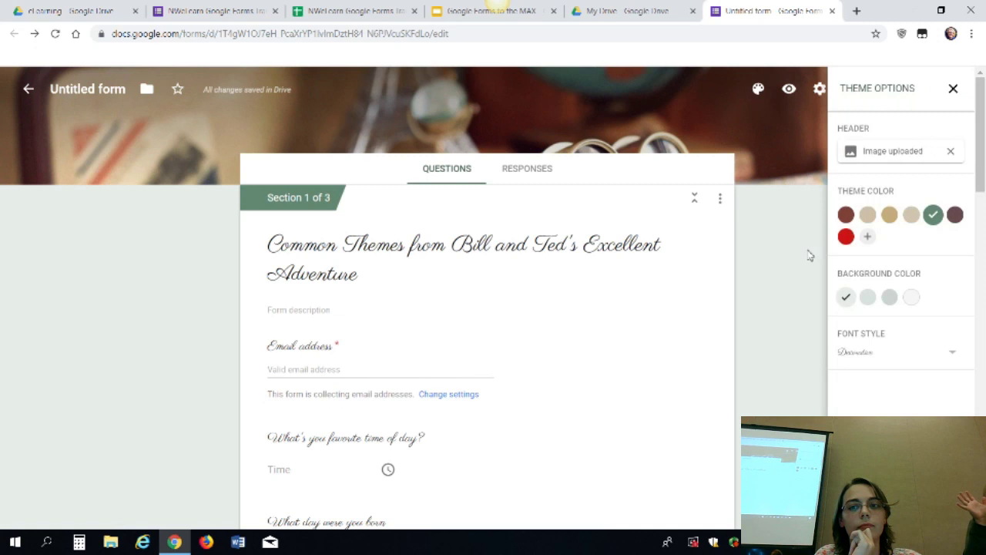
click(916, 351)
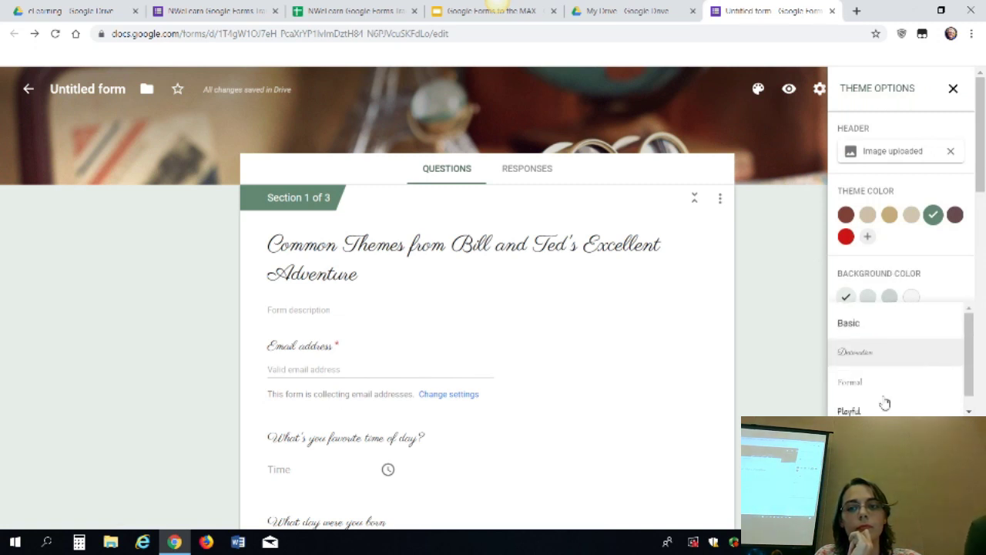
click(886, 380)
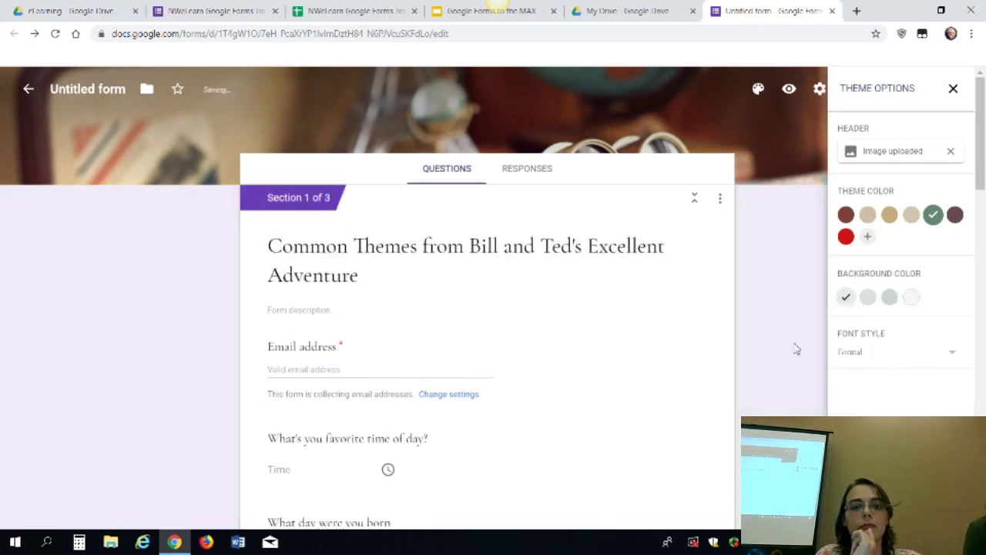
click(892, 356)
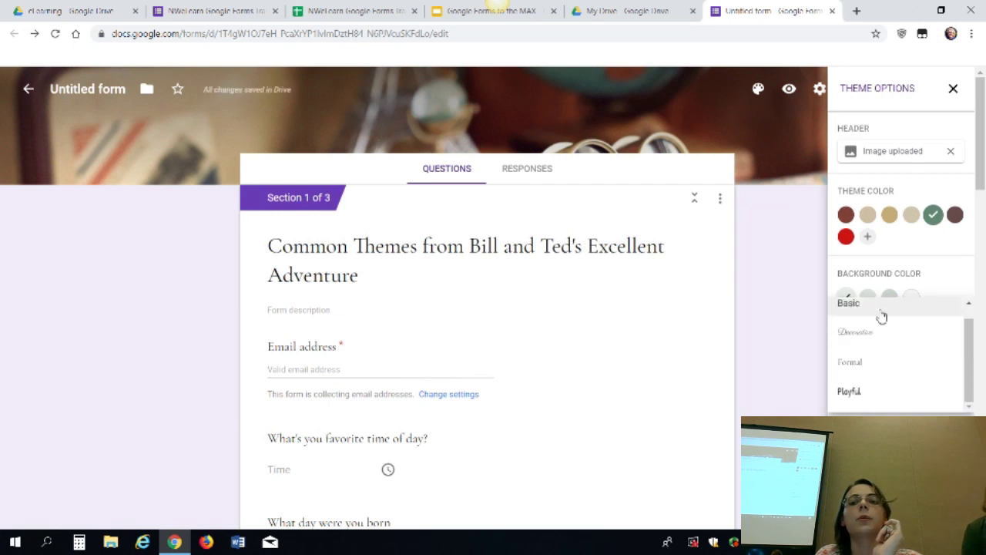
click(879, 313)
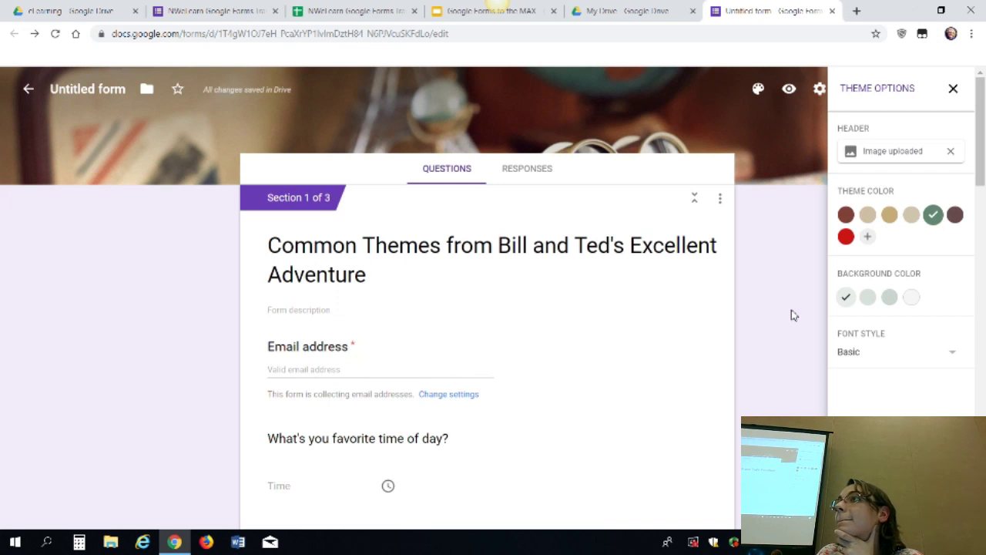
click(954, 94)
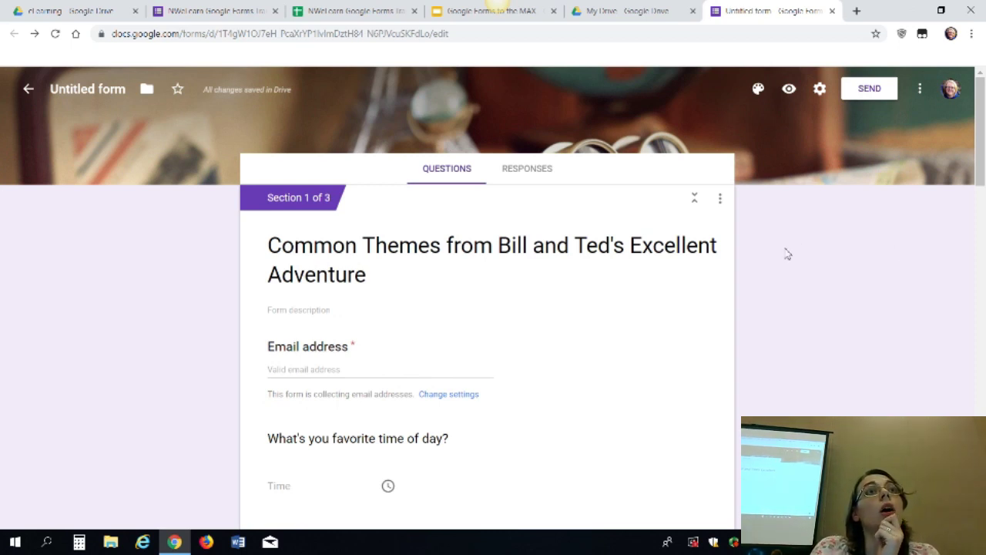
From the My Drive file list, launch Google Forms in a new tab via the Google apps grid
click(634, 9)
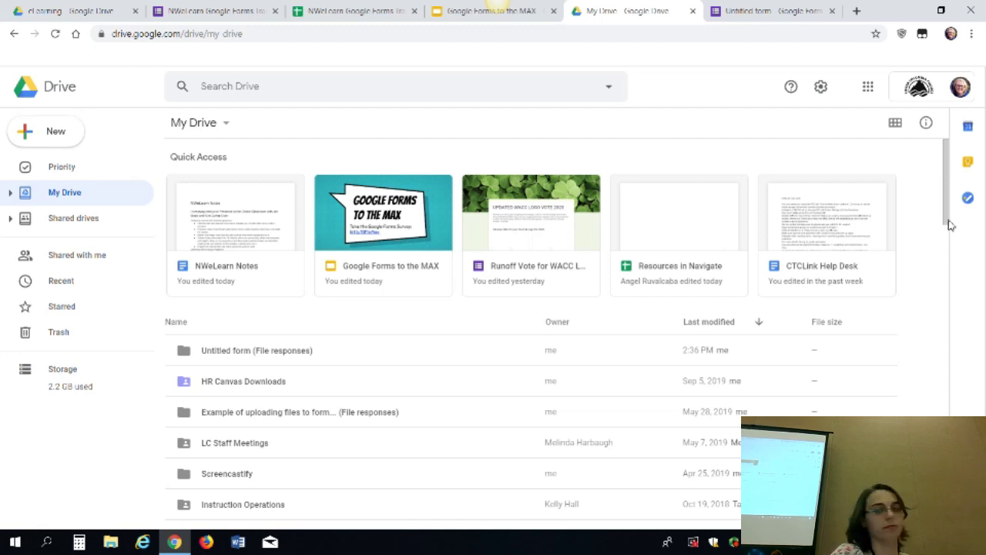
drag(952, 231, 962, 289)
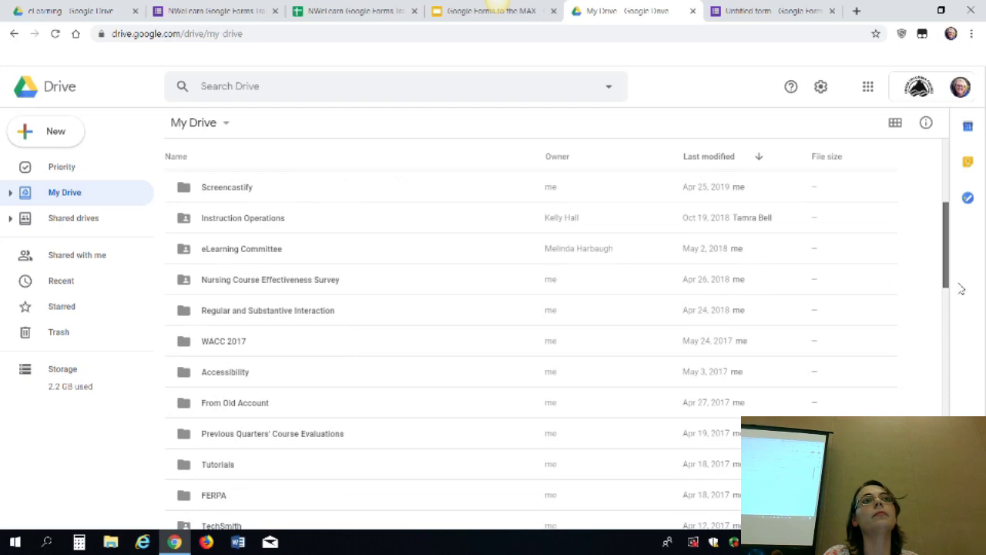
drag(961, 289, 966, 372)
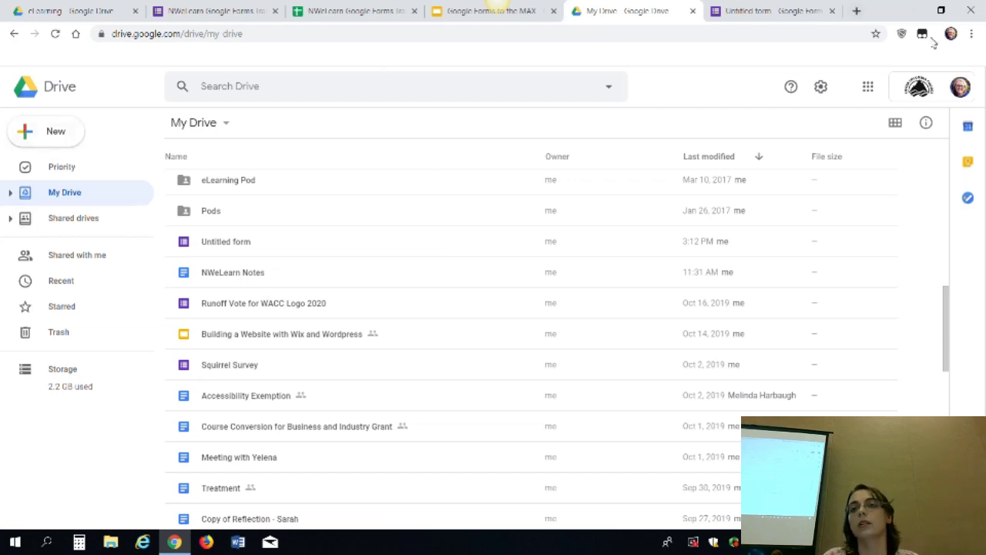
click(869, 88)
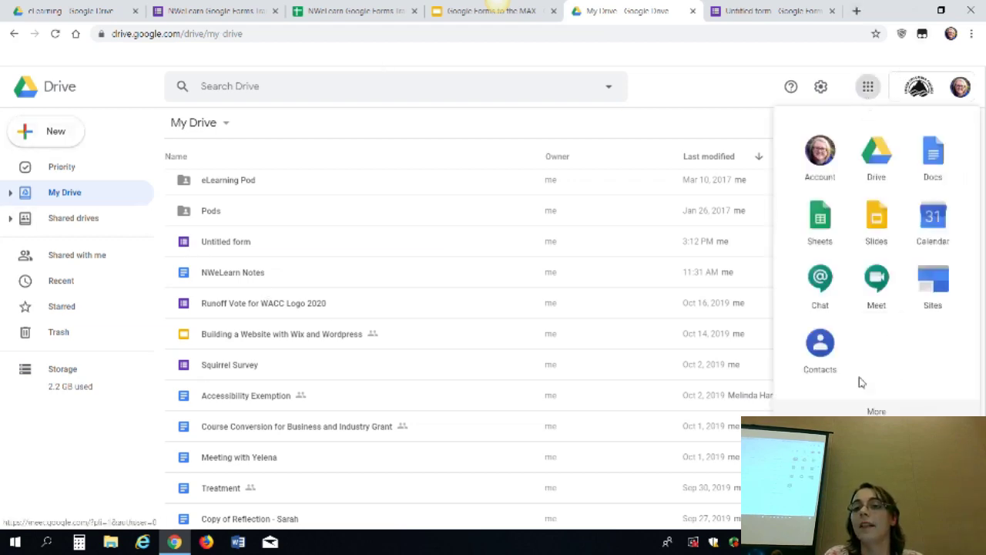
click(896, 412)
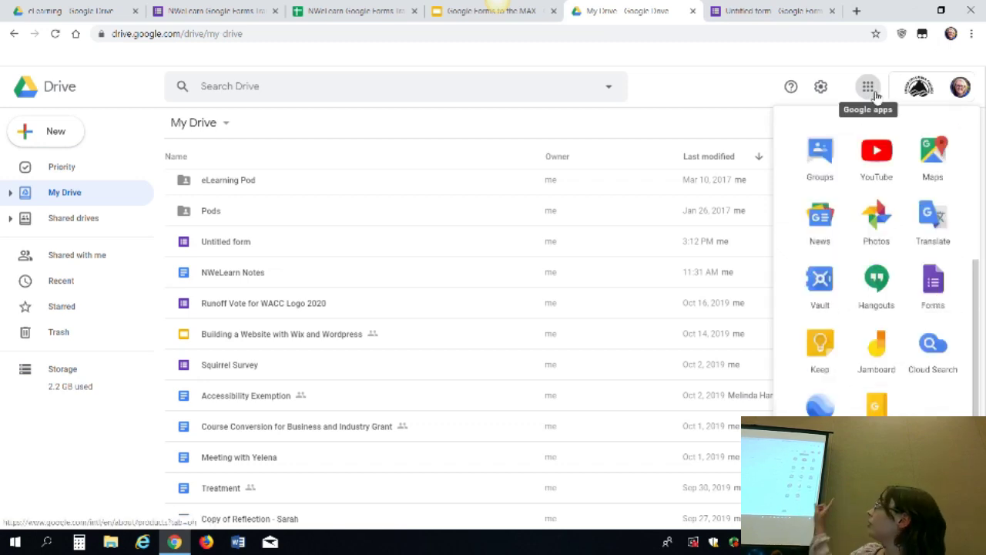
click(939, 280)
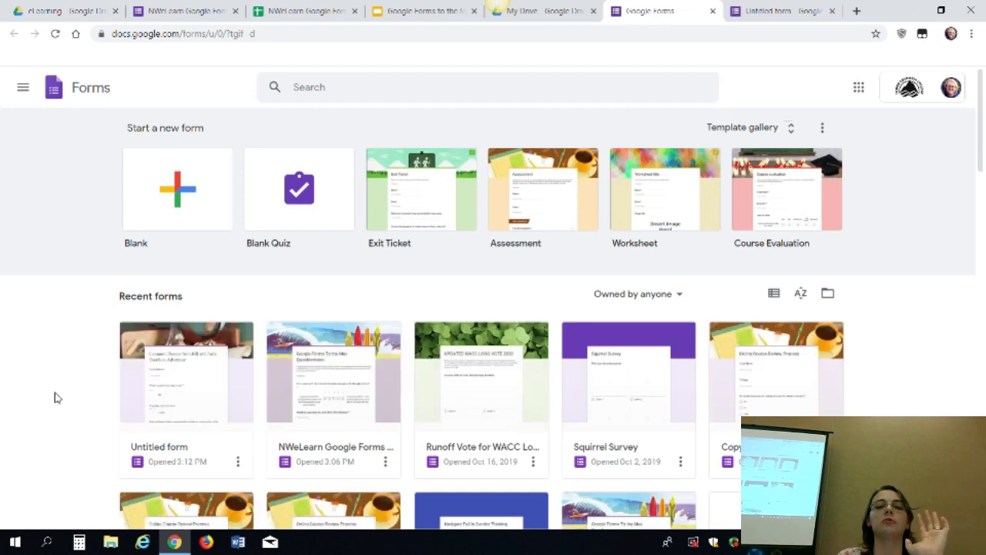
Scroll through the Forms home page's recent forms, then return to the Untitled form editor
scroll(55, 396, down, 2)
scroll(54, 396, down, 2)
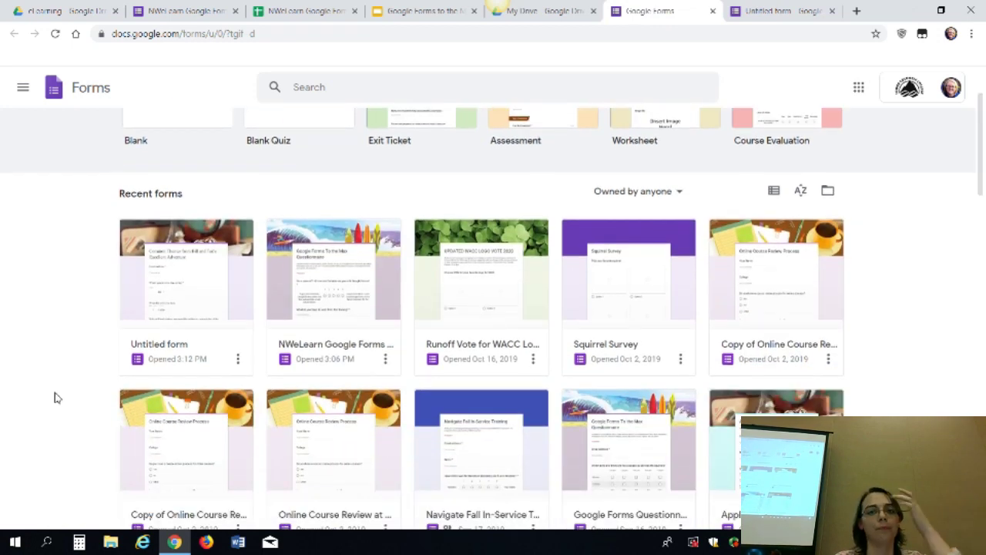
scroll(54, 396, up, 5)
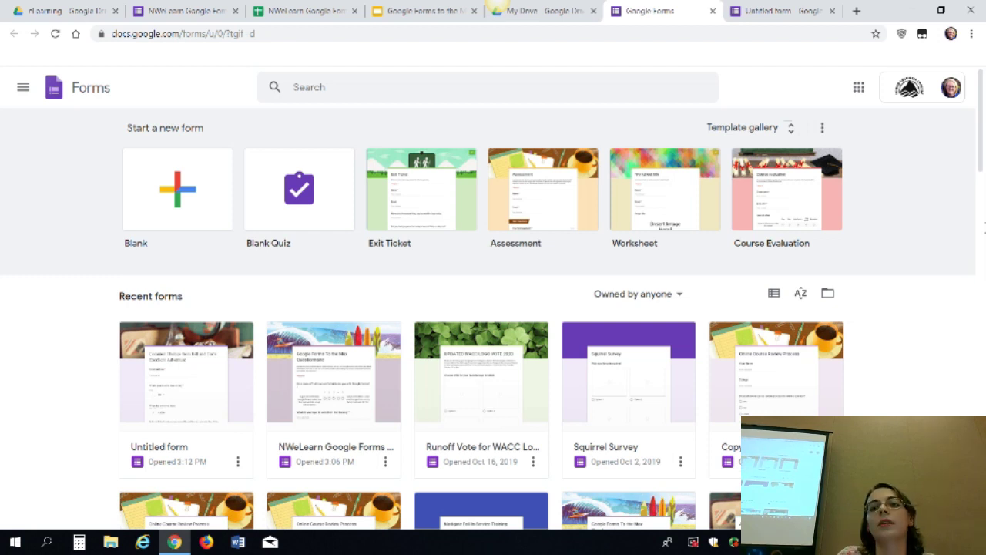
click(778, 11)
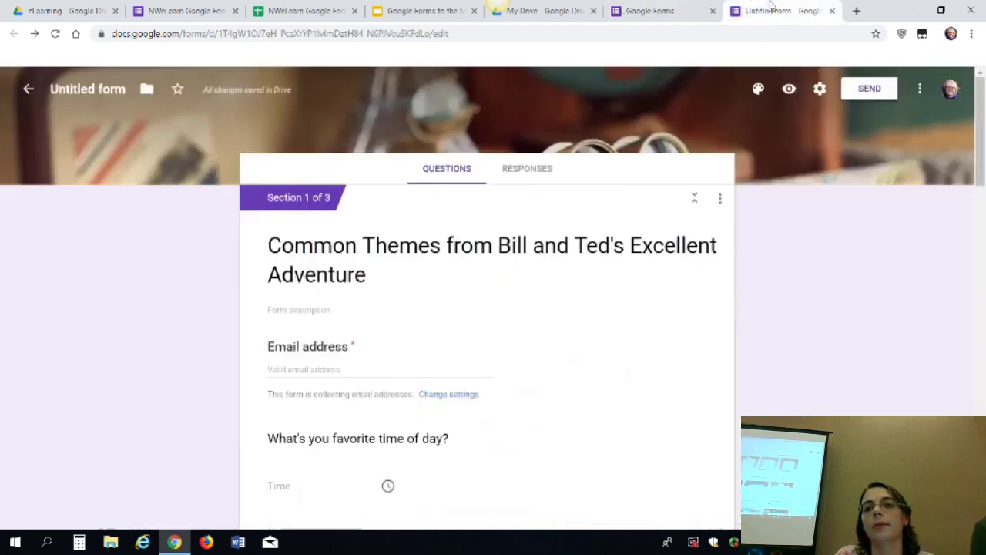
Open the form's Settings on the Quizzes tab, then move over to the My Drive tab
click(919, 88)
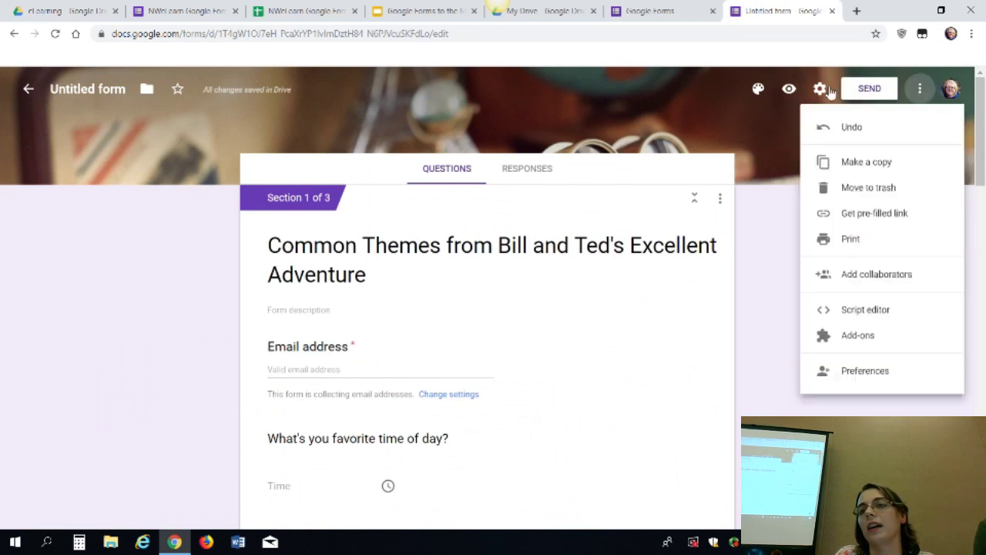
click(828, 91)
click(819, 90)
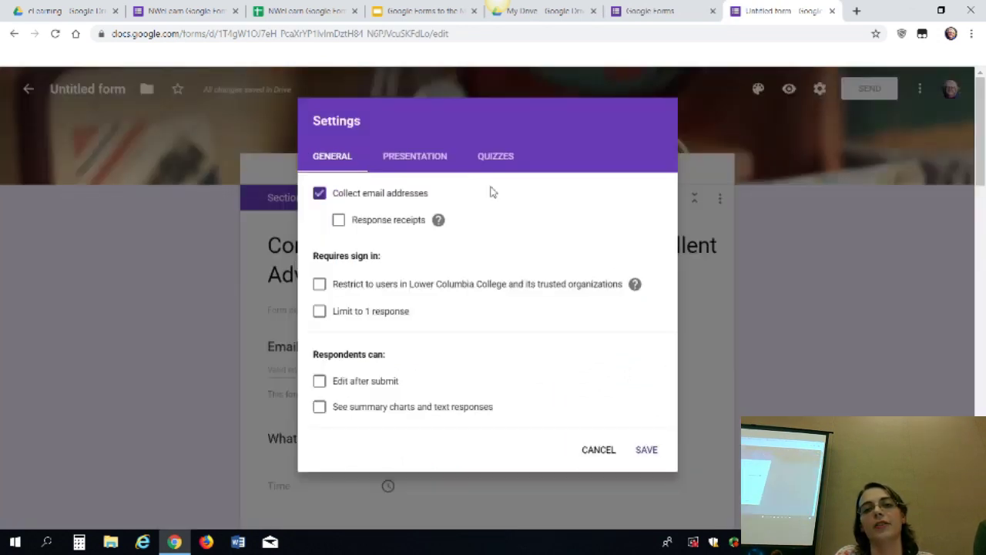
click(499, 160)
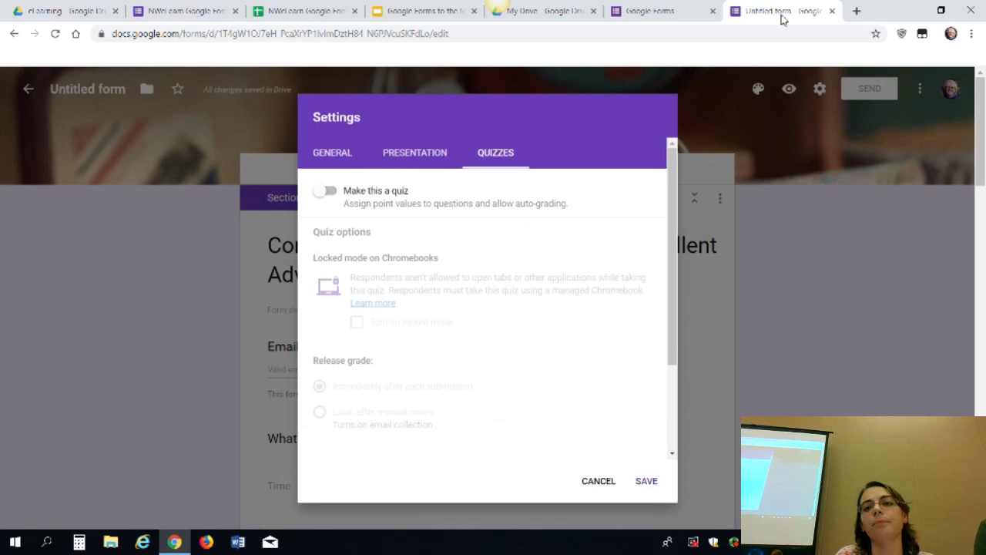
click(655, 8)
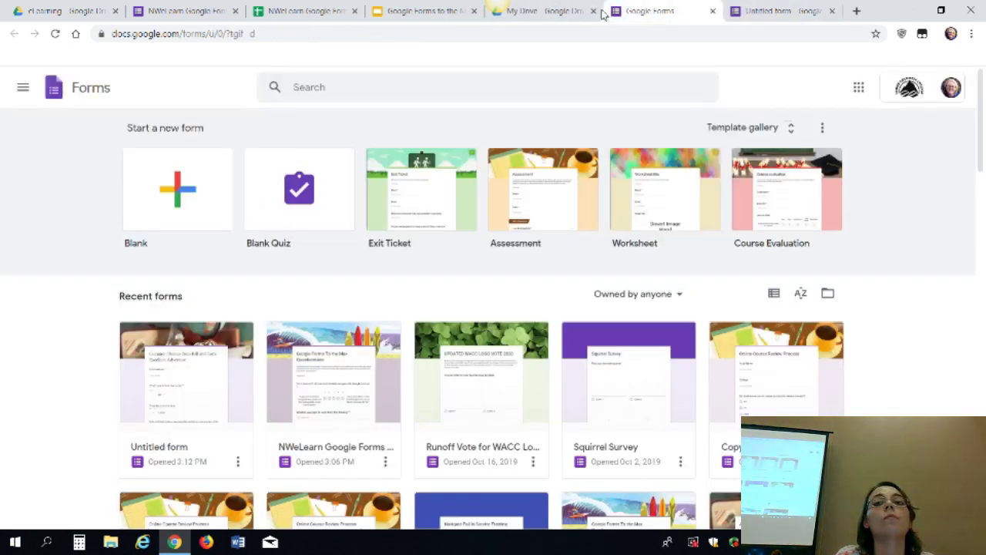
click(547, 10)
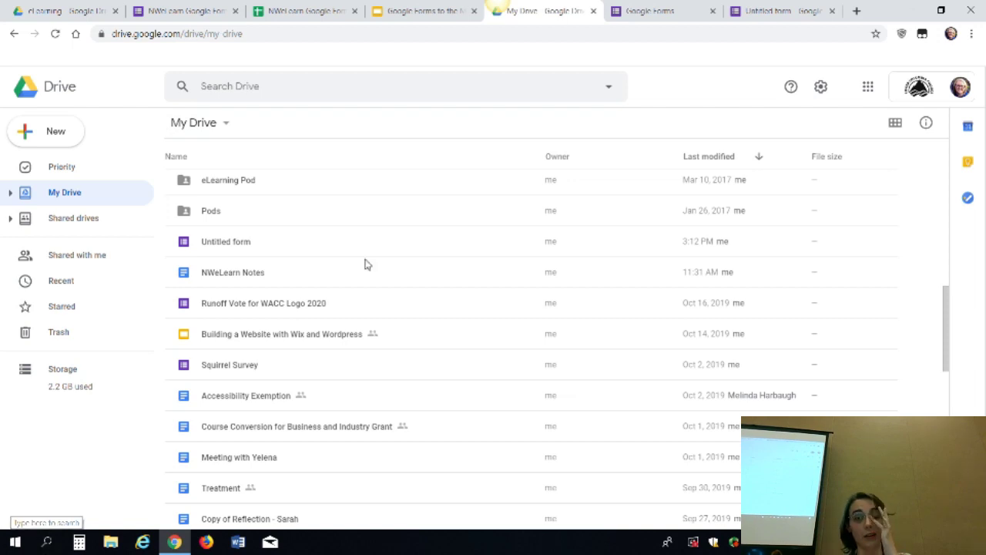
Go back through the Forms home tab to the Untitled form with its quiz settings open
click(653, 9)
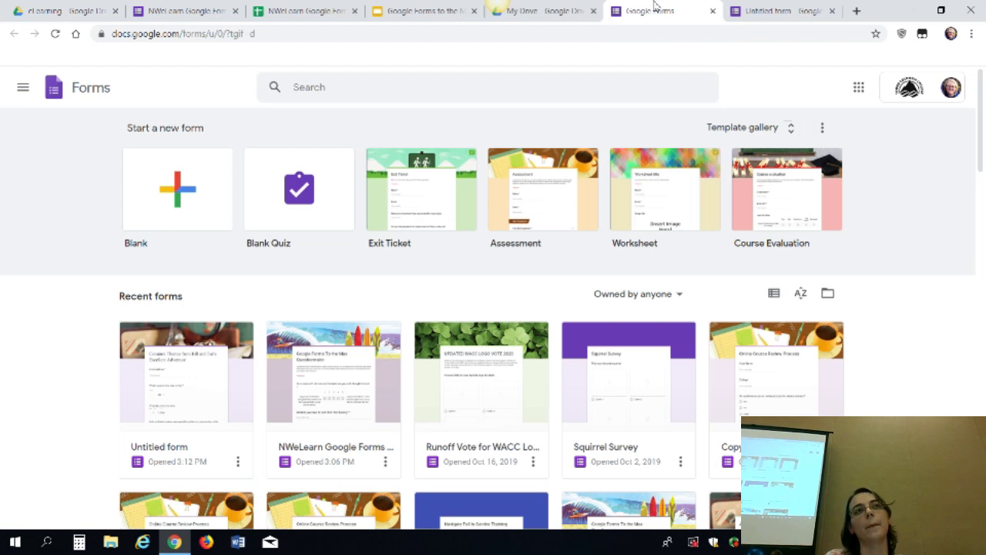
click(793, 17)
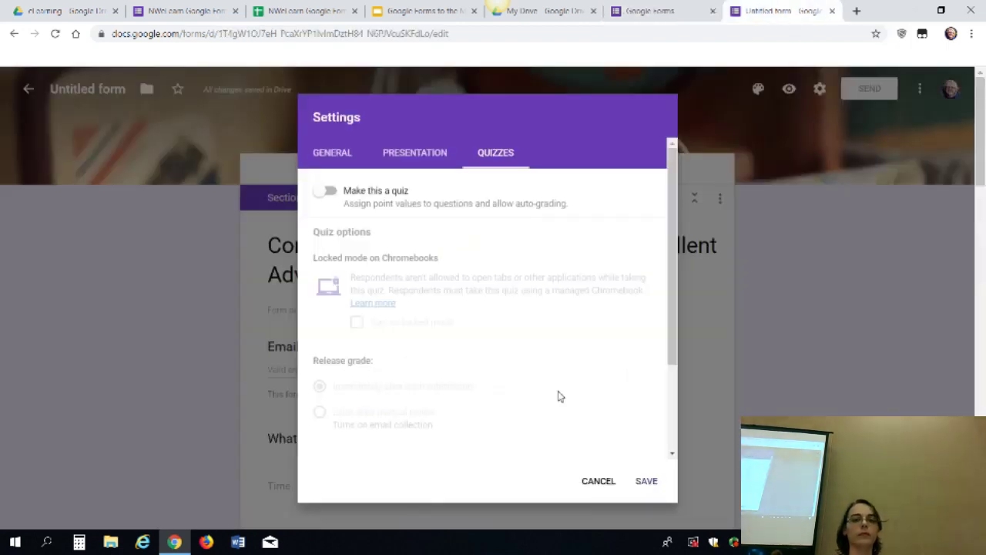
Cancel the Settings dialog to return to the question editor
click(585, 482)
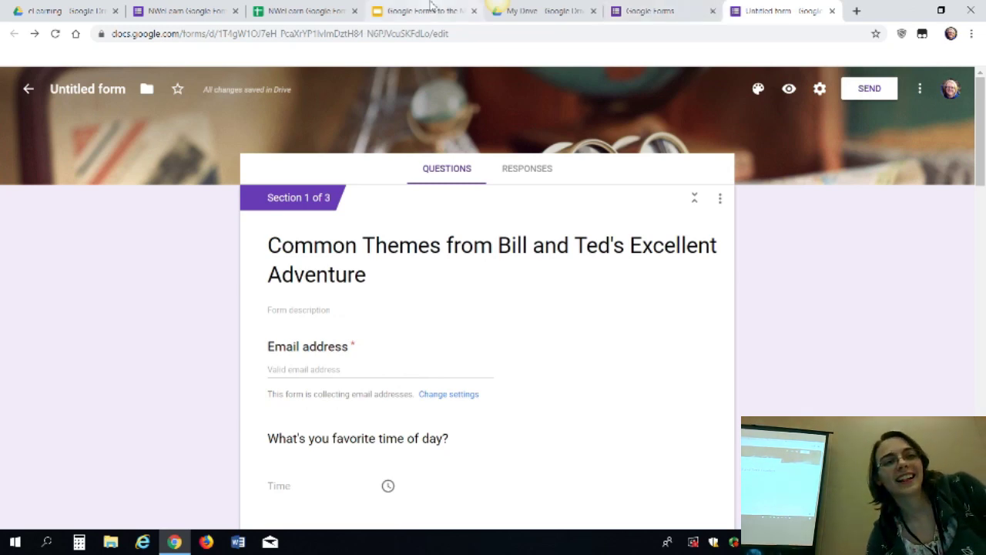
Close the six extra browser tabs, including the Responses spreadsheet, keeping only the form
click(115, 10)
click(115, 11)
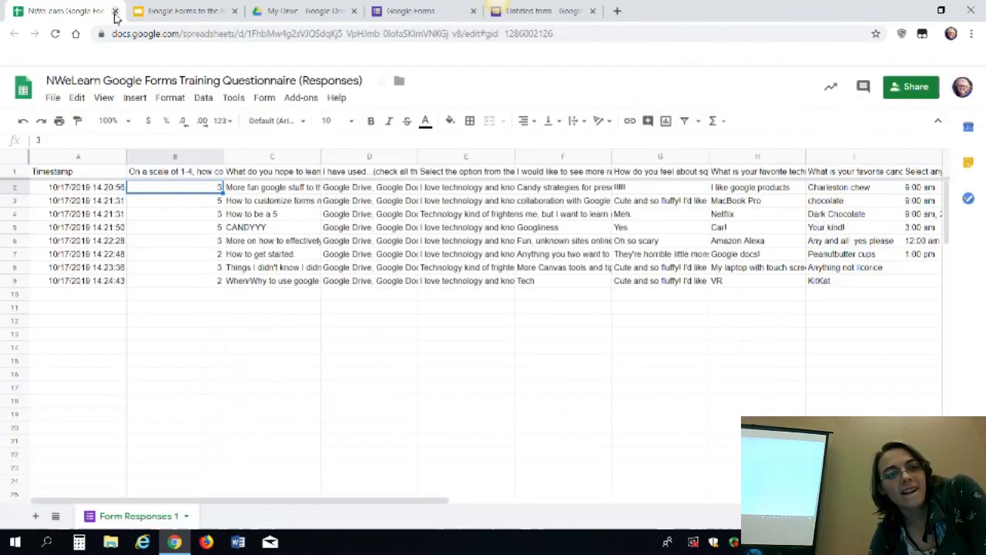
click(115, 10)
click(115, 11)
click(114, 11)
click(115, 11)
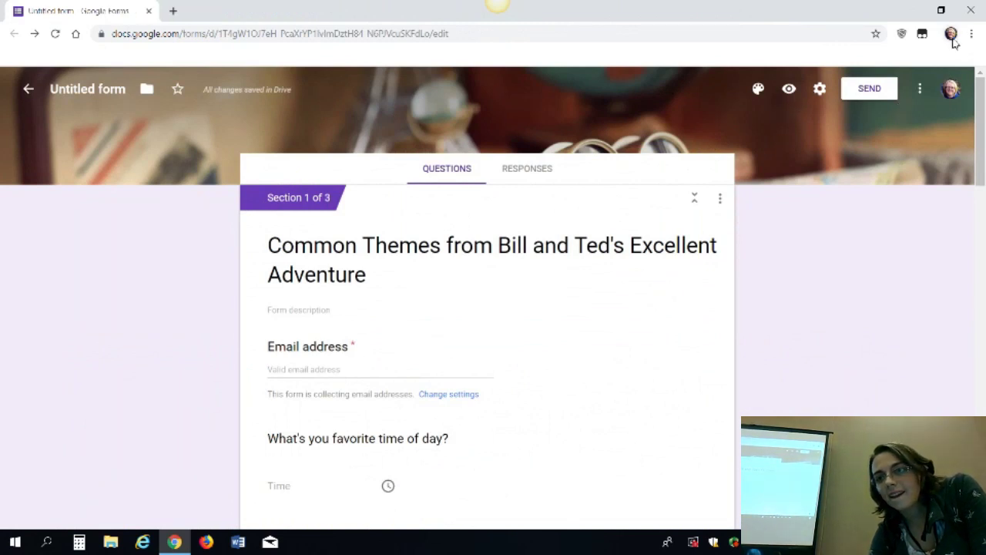
Sign out of both the Chrome browser profile and the Google account
click(952, 38)
click(870, 126)
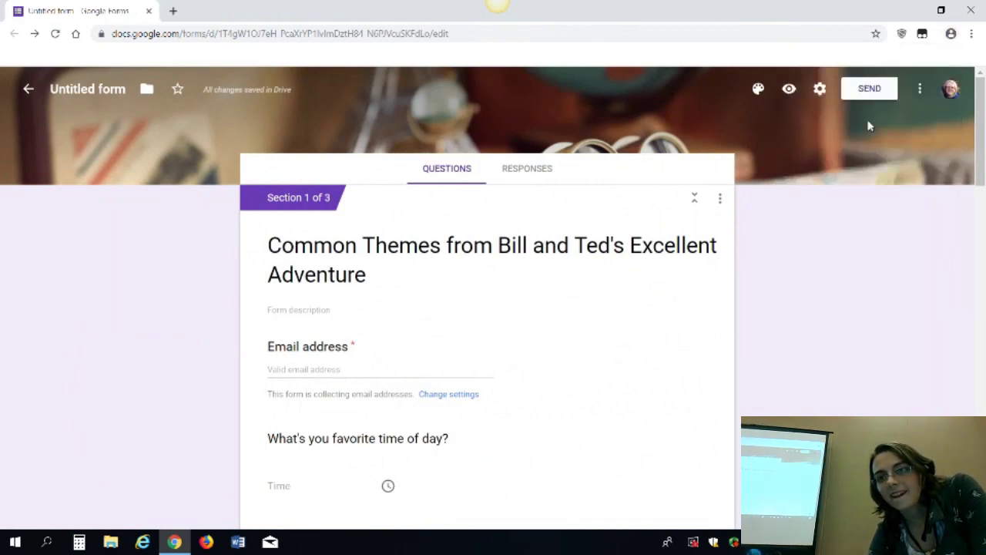
click(951, 89)
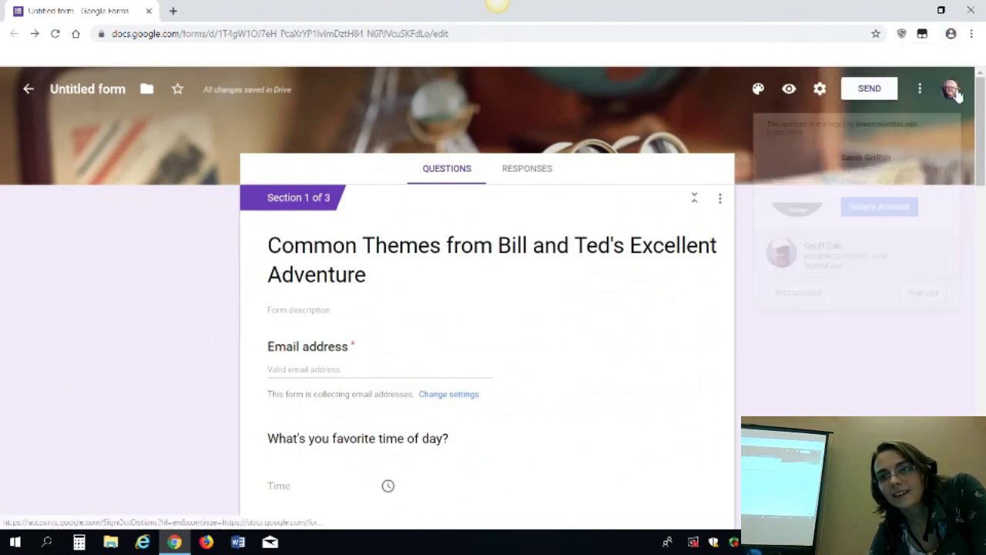
click(922, 293)
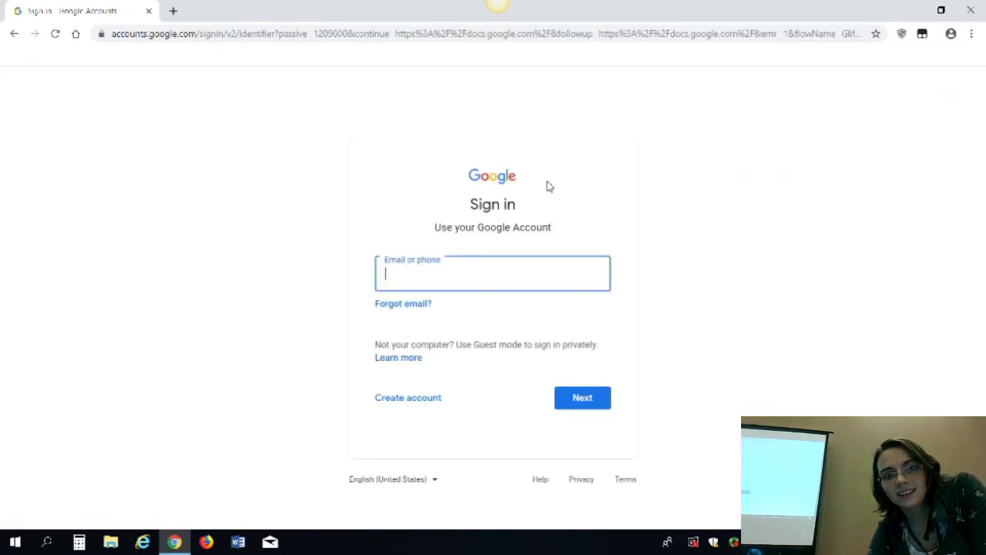